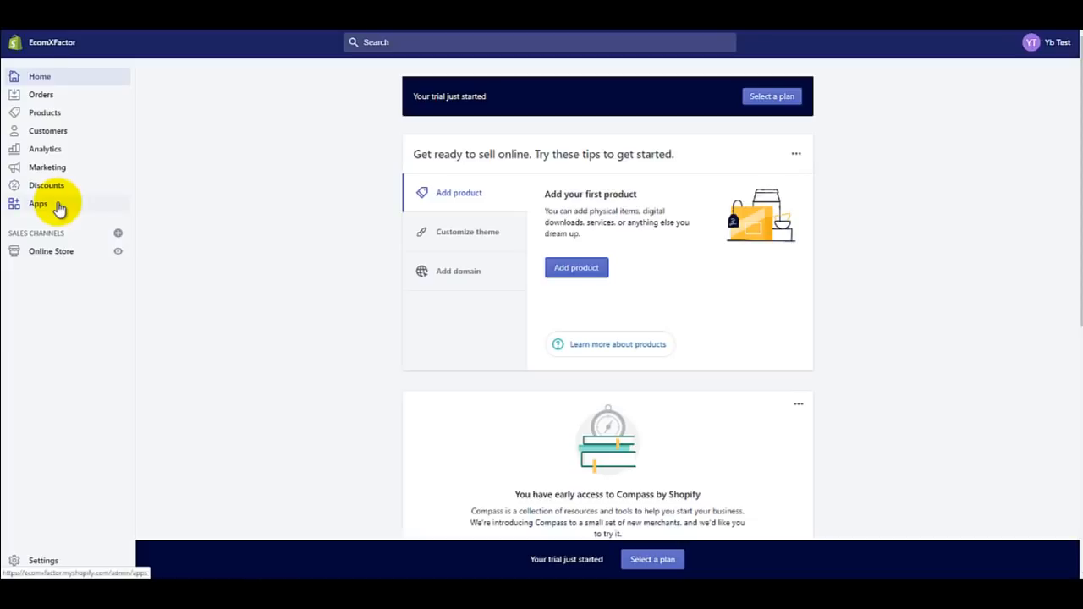
Step: Go from the store's Themes page to the gallery of Shopify's free themes
{"action": "left_click", "coordinate": [61, 256]}
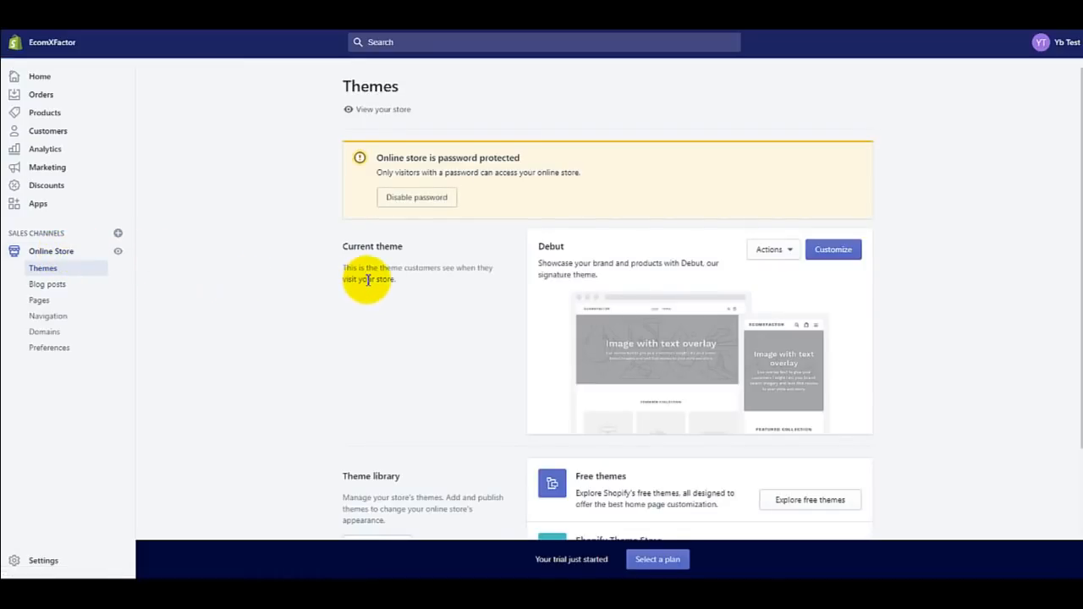
{"action": "scroll", "coordinate": [368, 279], "scroll_direction": "down", "scroll_amount": 2}
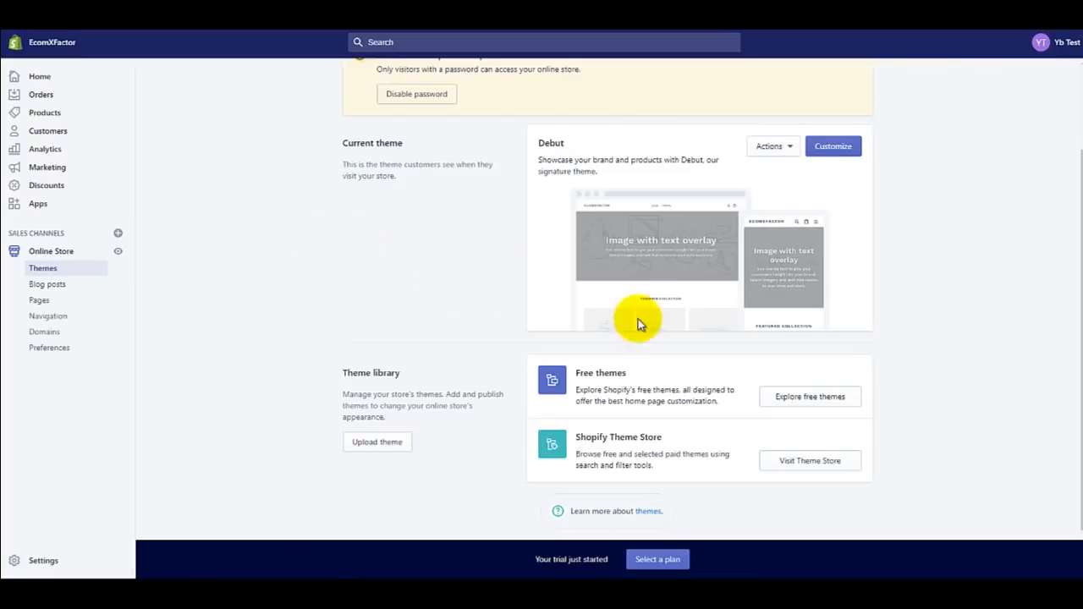
{"action": "left_click", "coordinate": [788, 399]}
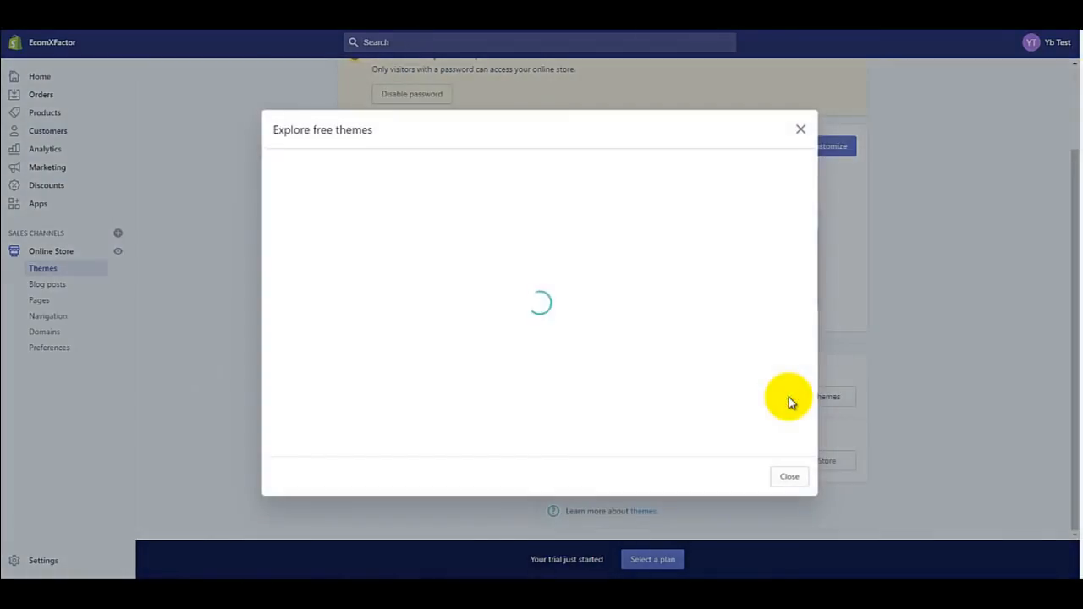
{"action": "scroll", "coordinate": [740, 338], "scroll_direction": "down", "scroll_amount": 1}
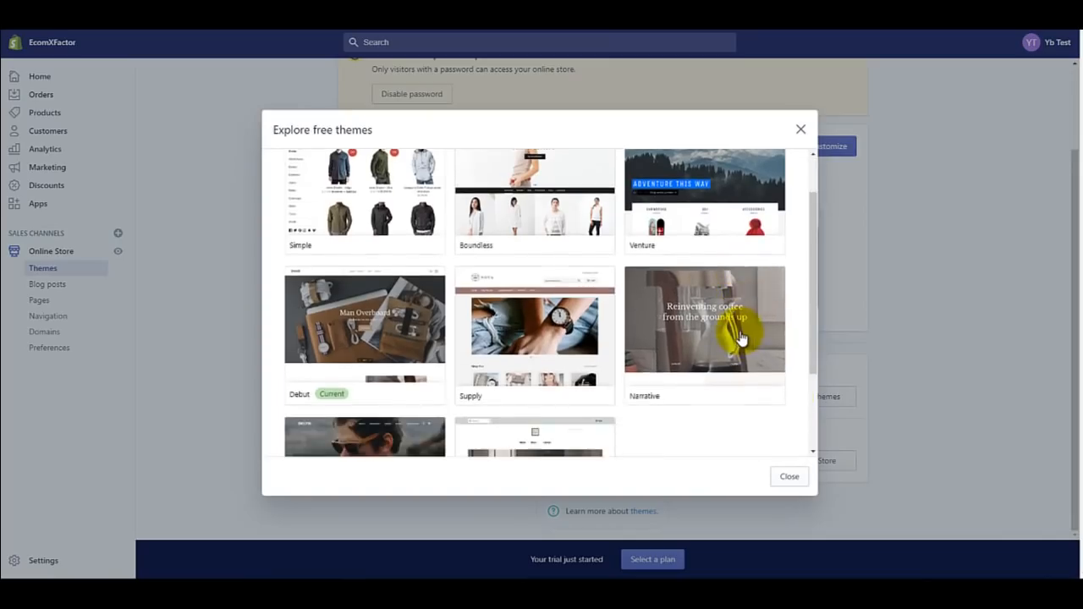
{"action": "scroll", "coordinate": [739, 334], "scroll_direction": "down", "scroll_amount": 2}
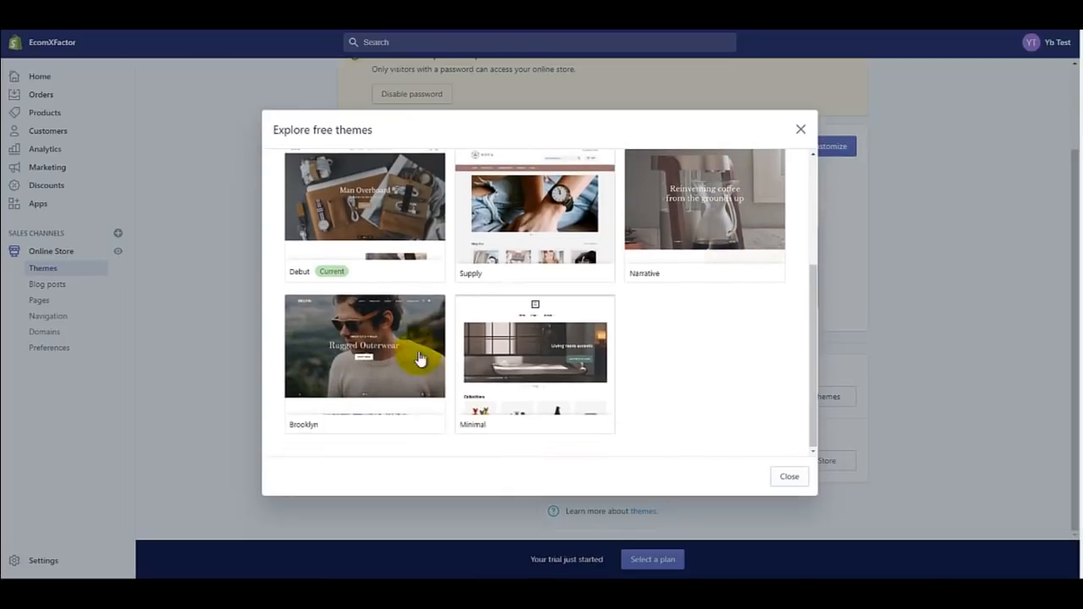
Step: Open Brooklyn's details, compare its Classic and Playful styles, and leave Classic selected
{"action": "left_click", "coordinate": [362, 356]}
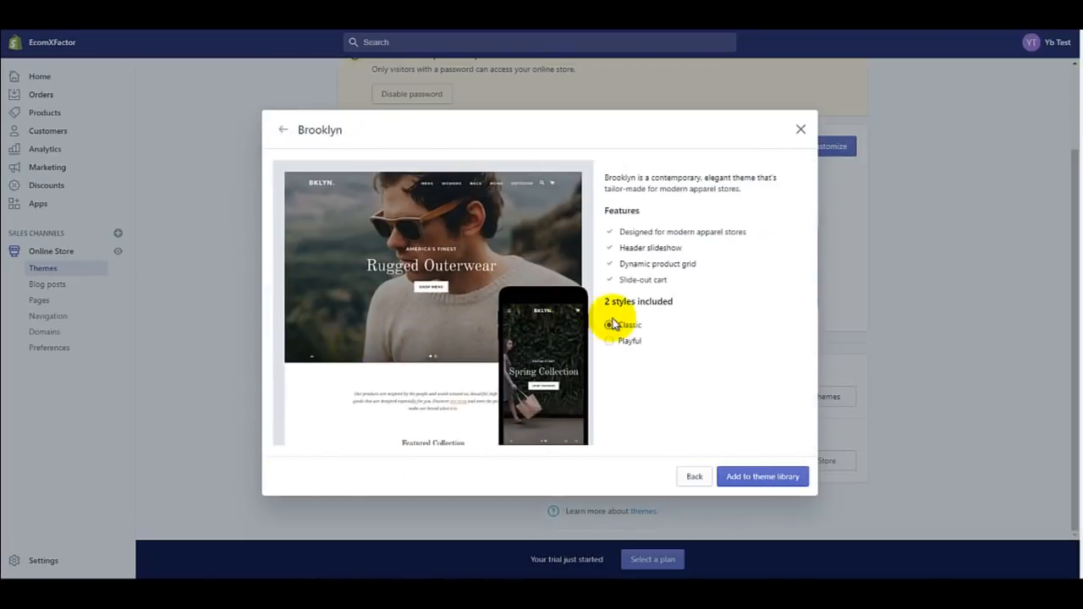
{"action": "left_click", "coordinate": [610, 326]}
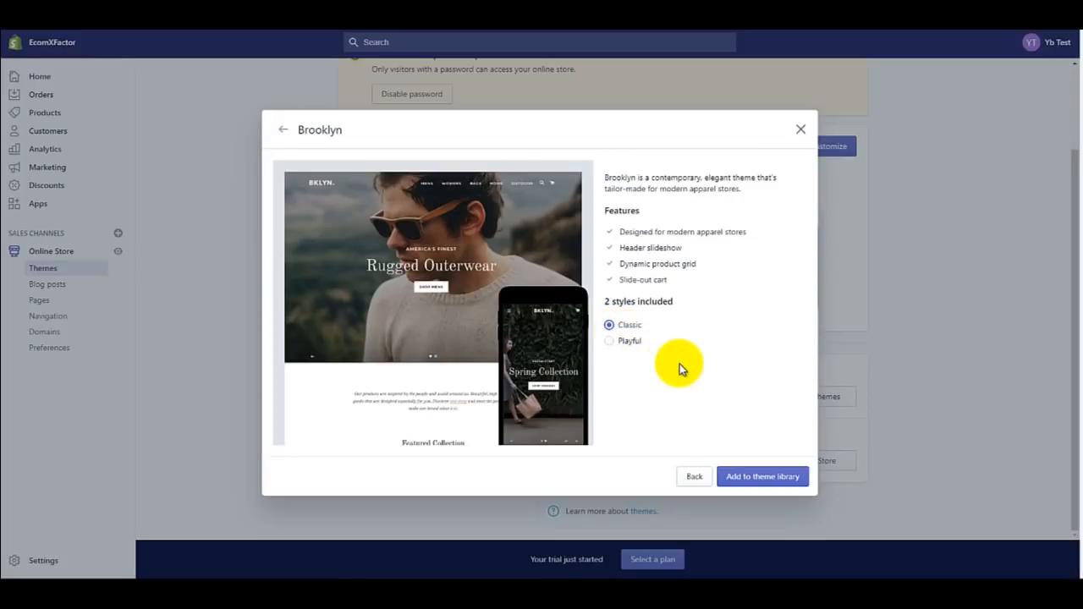
{"action": "left_click", "coordinate": [612, 341]}
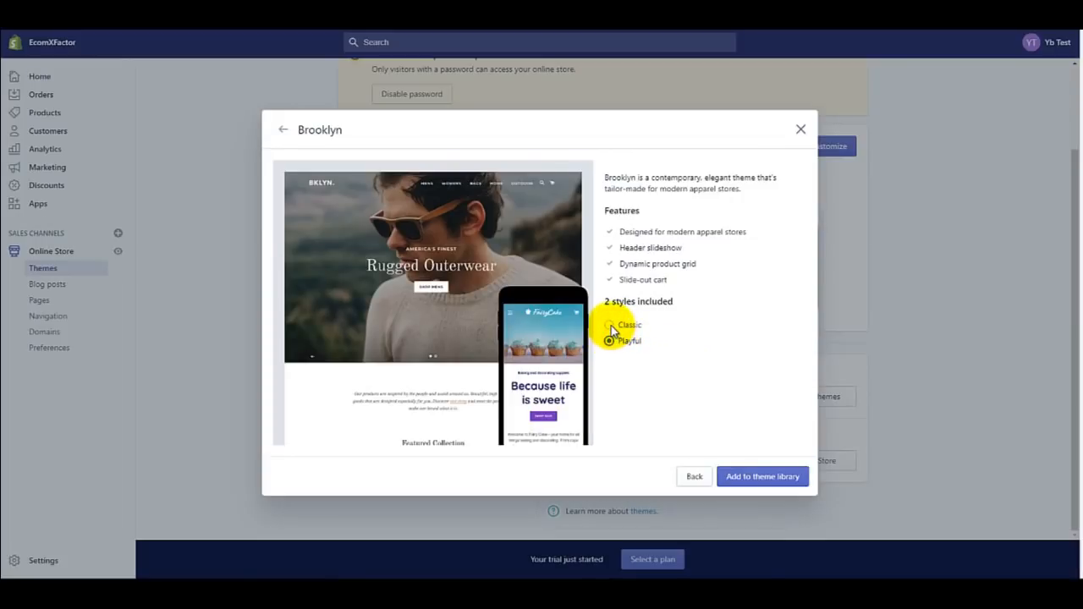
{"action": "left_click", "coordinate": [611, 326]}
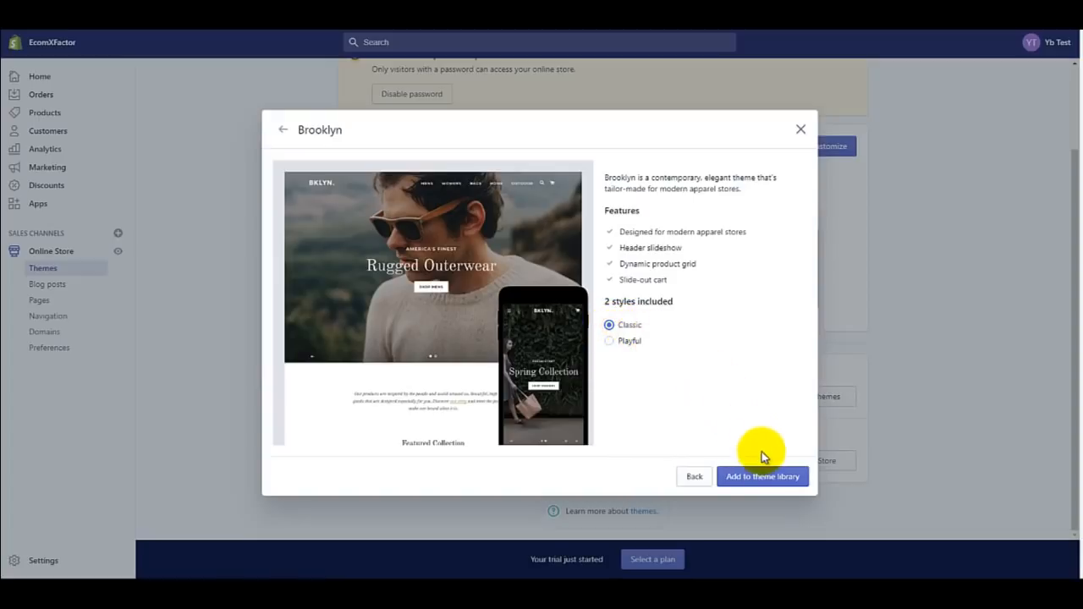
Step: Add the Classic Brooklyn theme to the library and check it appears below the current Debut theme
{"action": "left_click", "coordinate": [745, 479]}
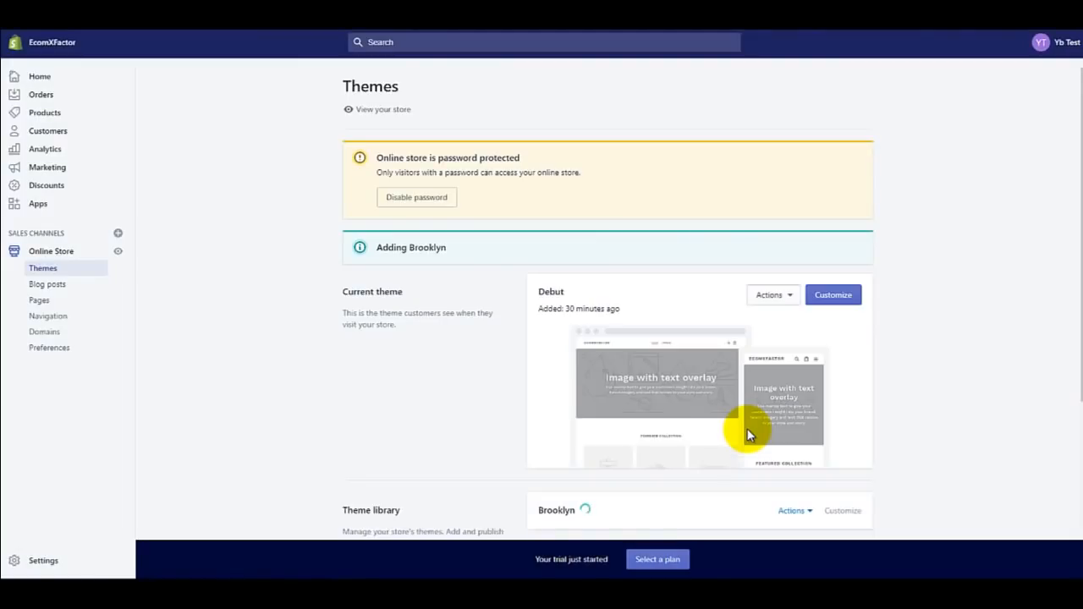
{"action": "scroll", "coordinate": [748, 431], "scroll_direction": "down", "scroll_amount": 2}
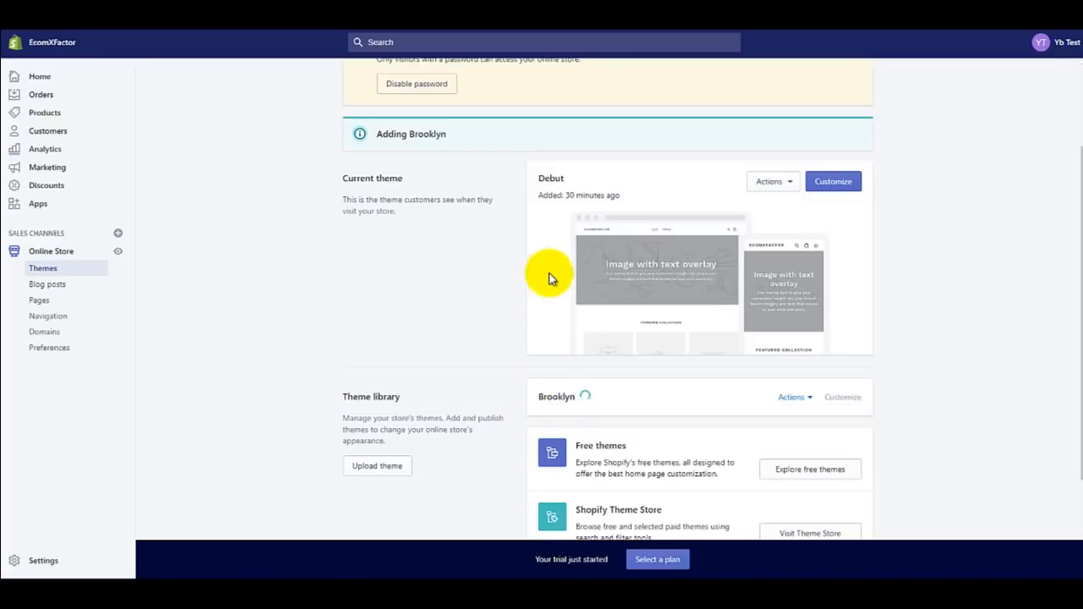
{"action": "triple_click", "coordinate": [347, 182]}
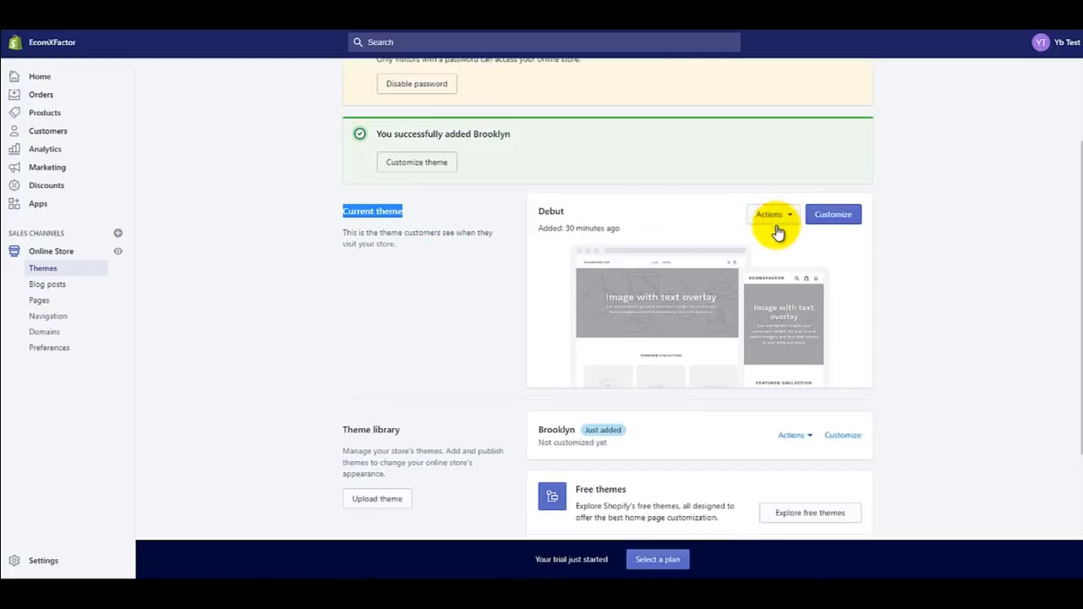
Step: Publish Brooklyn from its Actions menu, confirming it replaces Debut as the live theme
{"action": "left_click", "coordinate": [795, 435]}
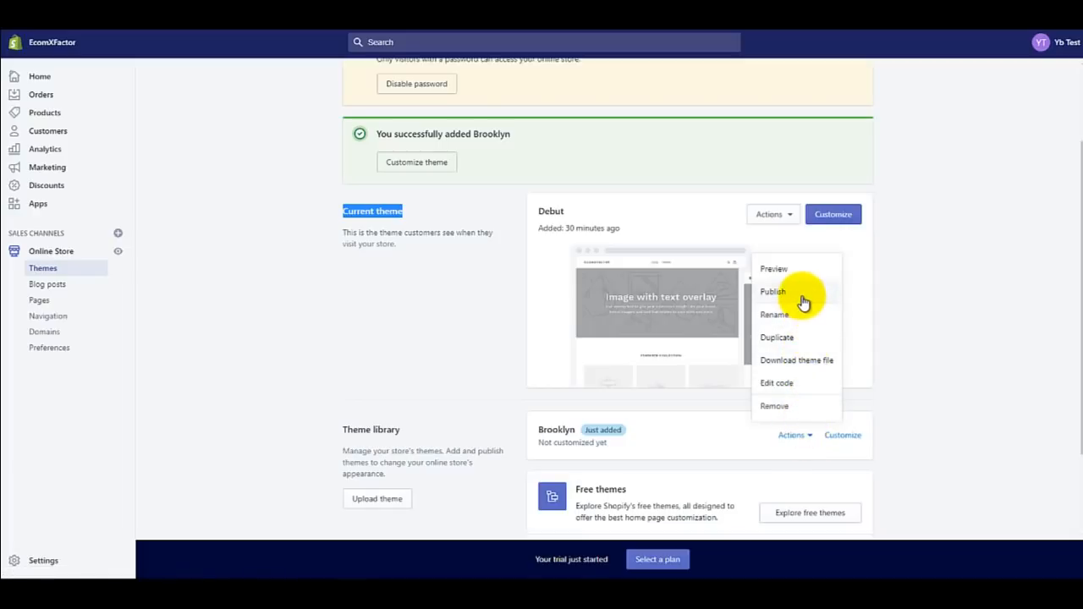
{"action": "left_click", "coordinate": [772, 292]}
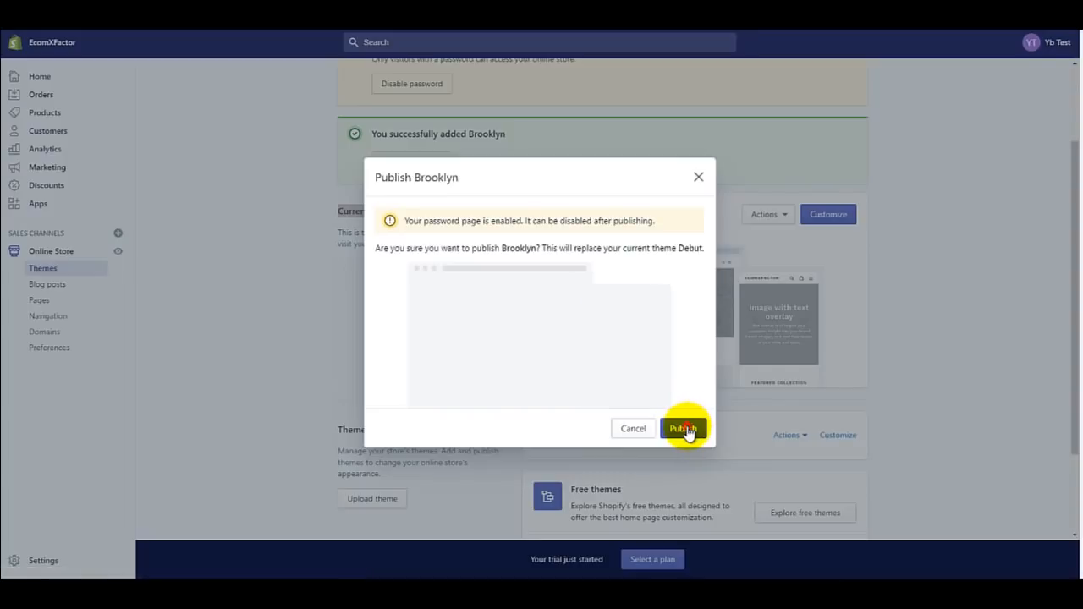
{"action": "left_click", "coordinate": [684, 429]}
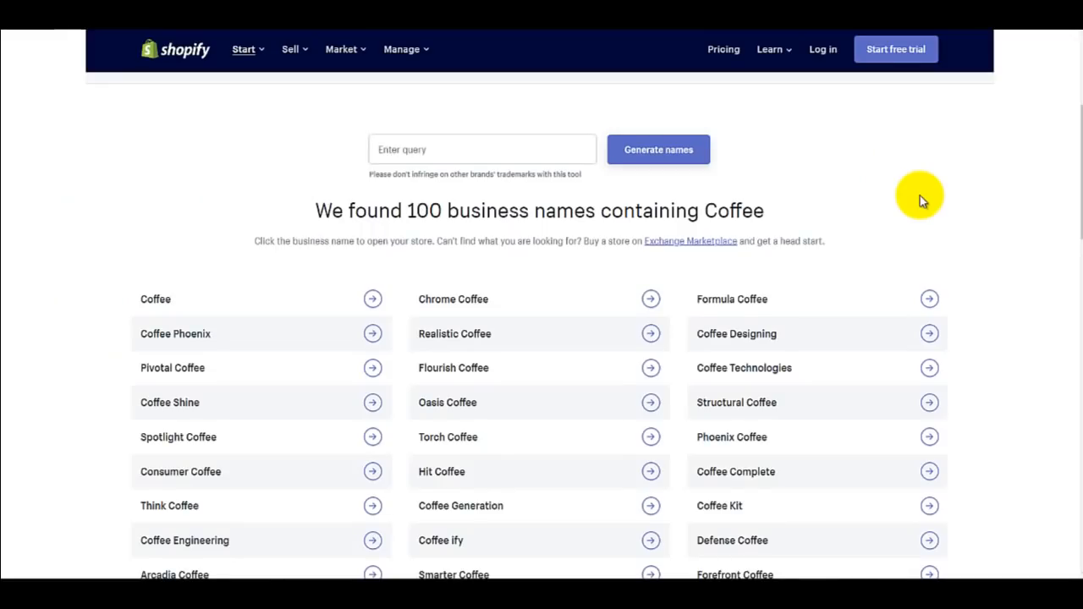
Step: Generate business names for the keyword 'Toys' and look through the results
{"action": "left_click", "coordinate": [515, 156]}
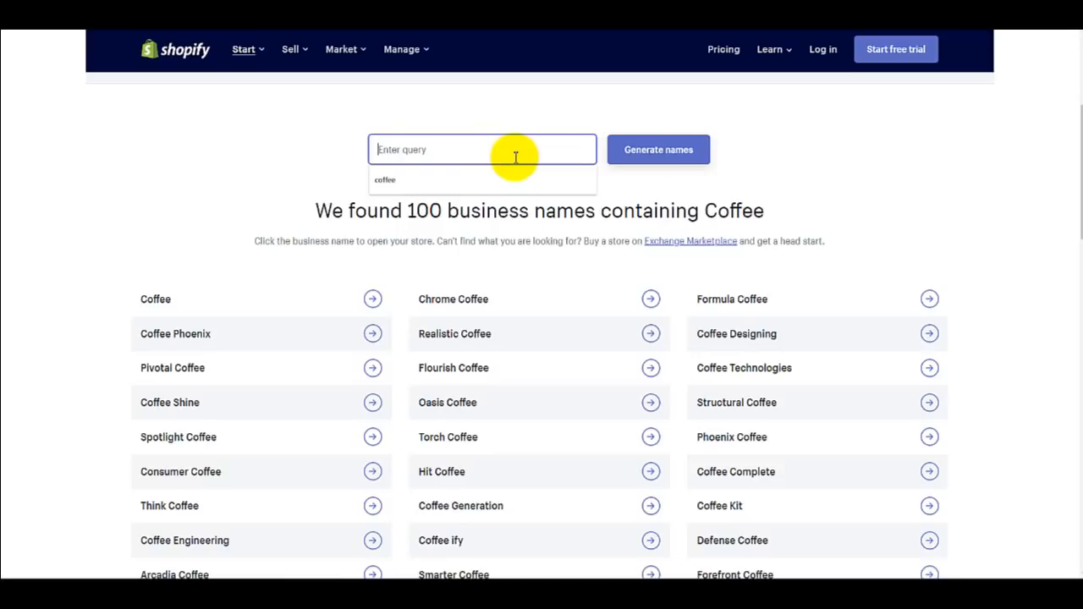
{"action": "type", "text": "Toys"}
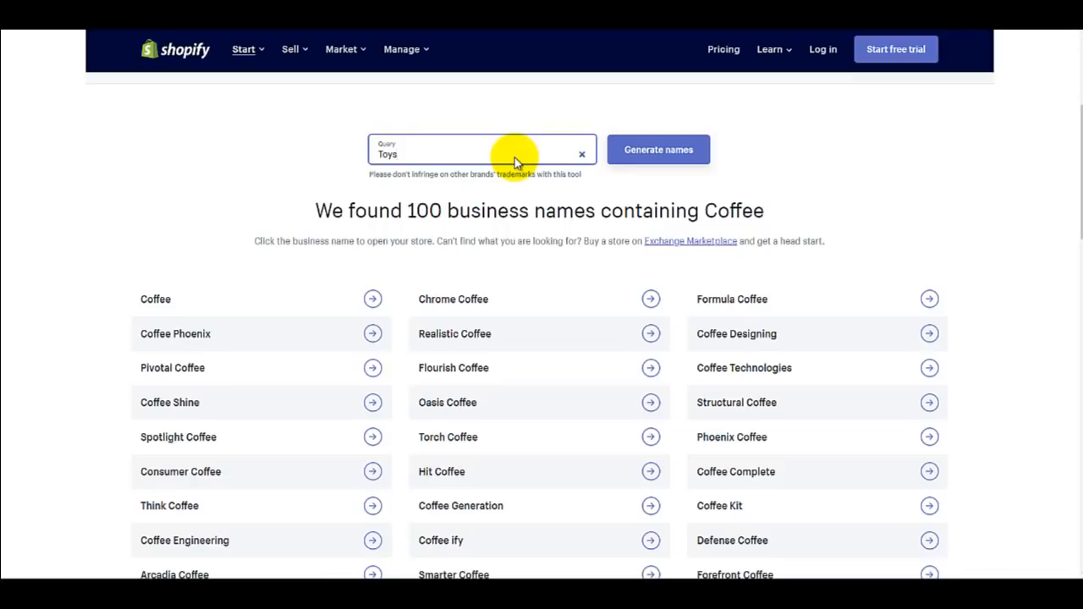
{"action": "left_click", "coordinate": [675, 149]}
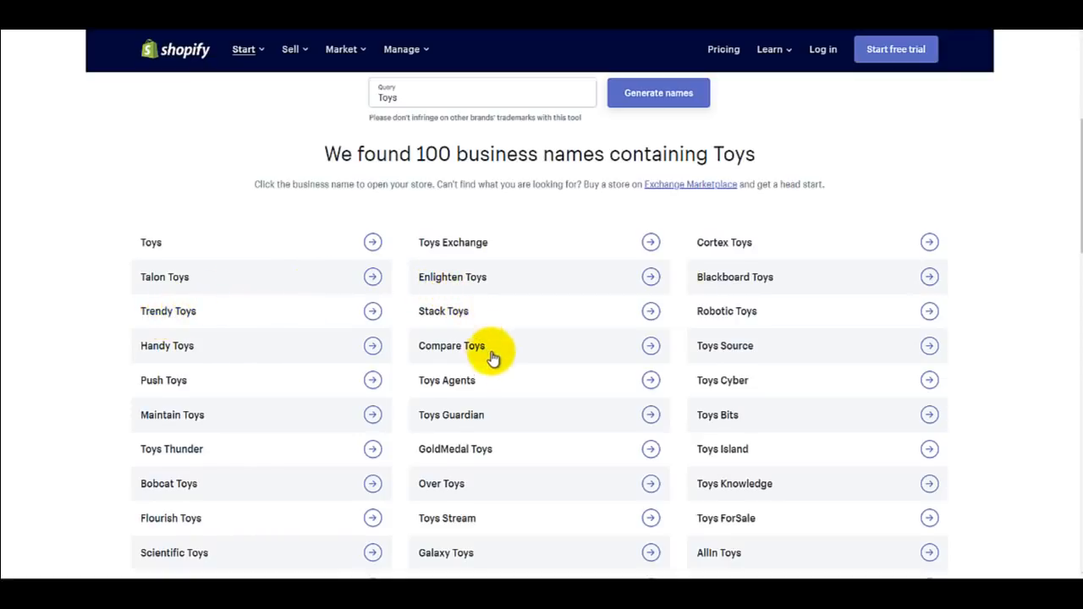
{"action": "scroll", "coordinate": [493, 357], "scroll_direction": "down", "scroll_amount": 3}
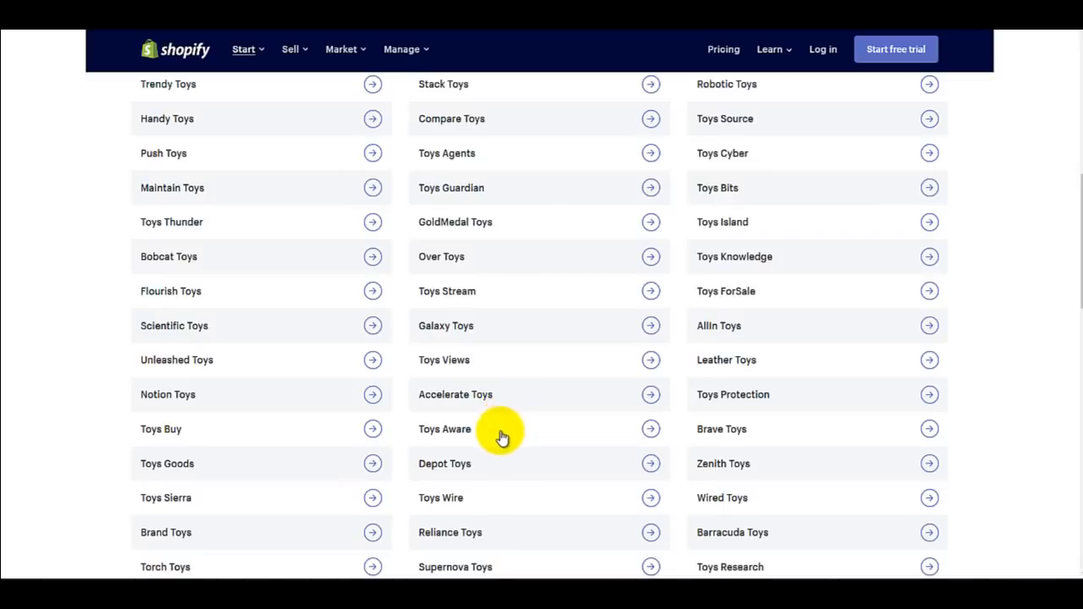
{"action": "scroll", "coordinate": [519, 411], "scroll_direction": "up", "scroll_amount": 3}
Step: Replace the query with 'Coffee' and regenerate the name list
{"action": "triple_click", "coordinate": [468, 151]}
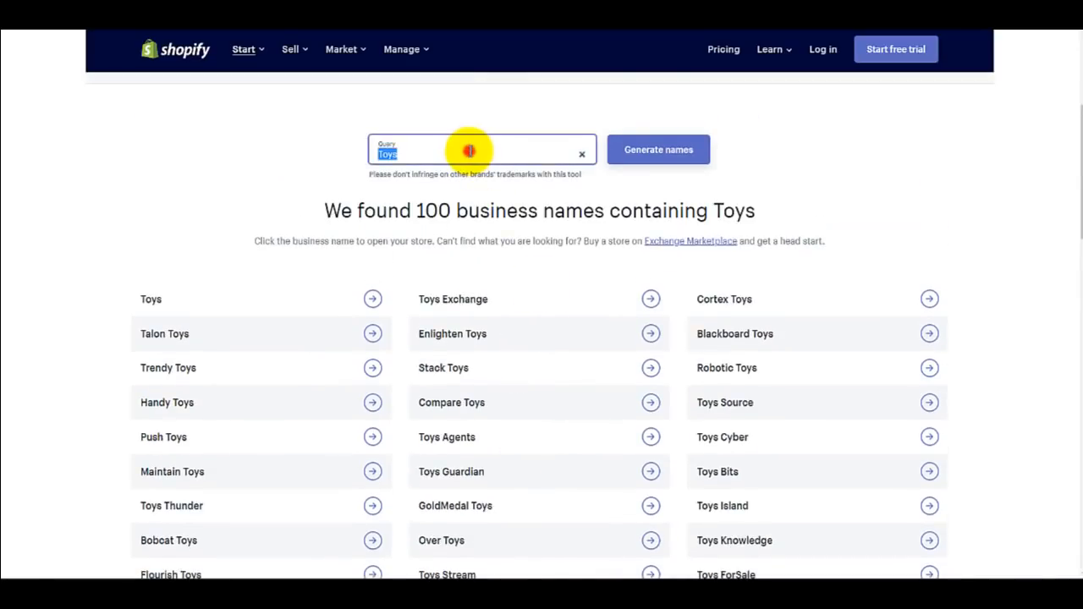
{"action": "type", "text": "Coffe"}
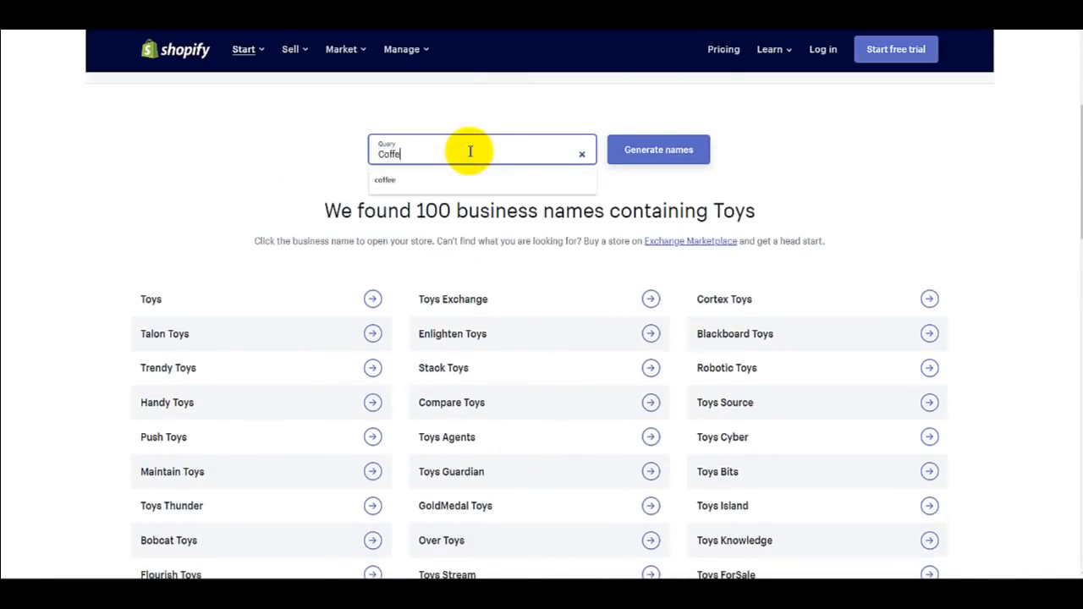
{"action": "type", "text": "e"}
{"action": "key", "text": "Return"}
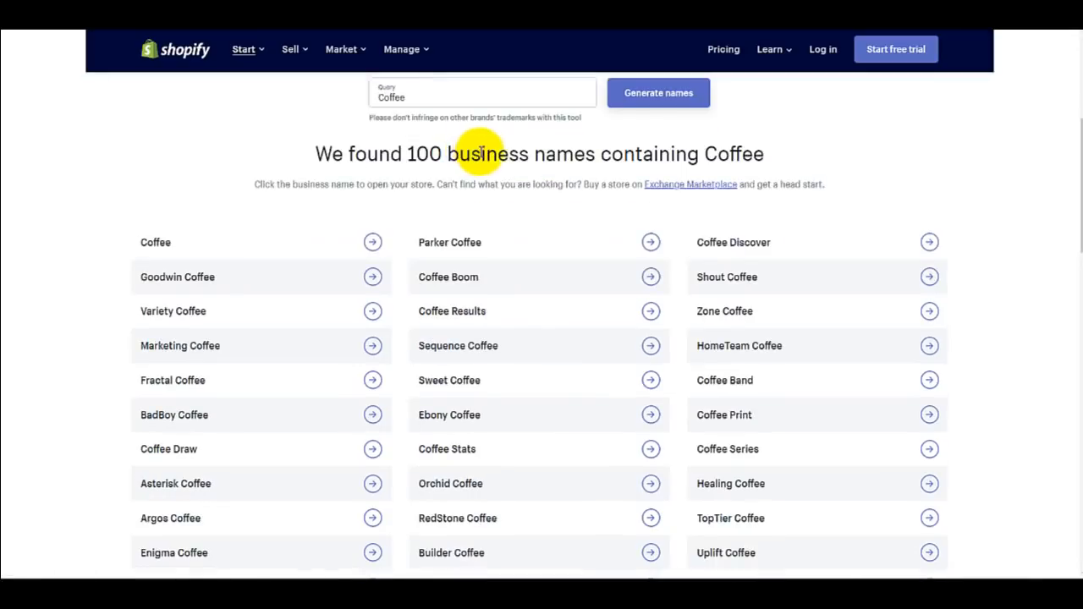
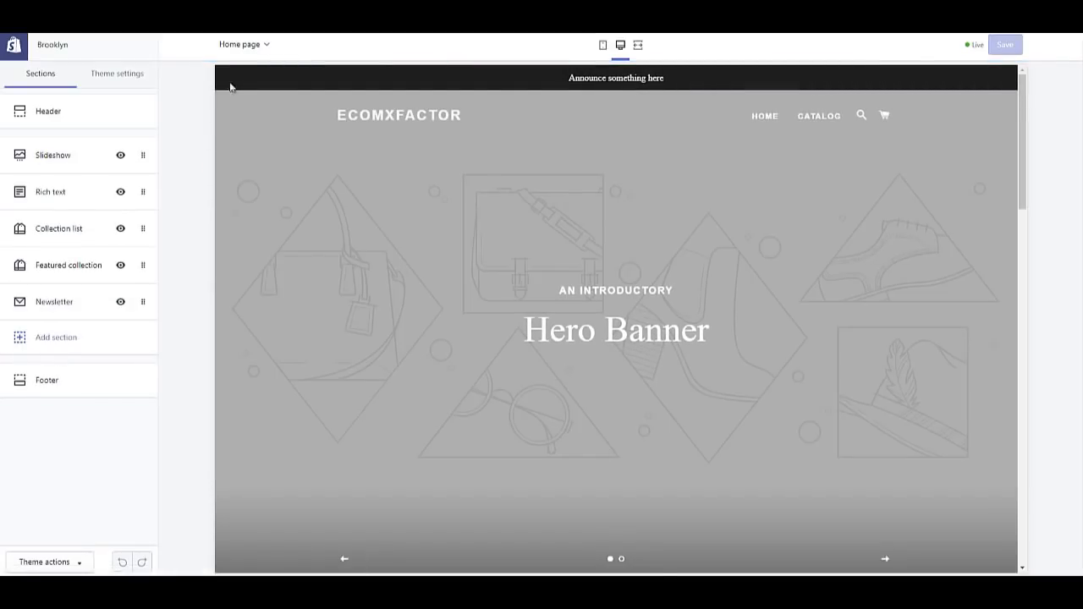
{"action": "left_click", "coordinate": [257, 44]}
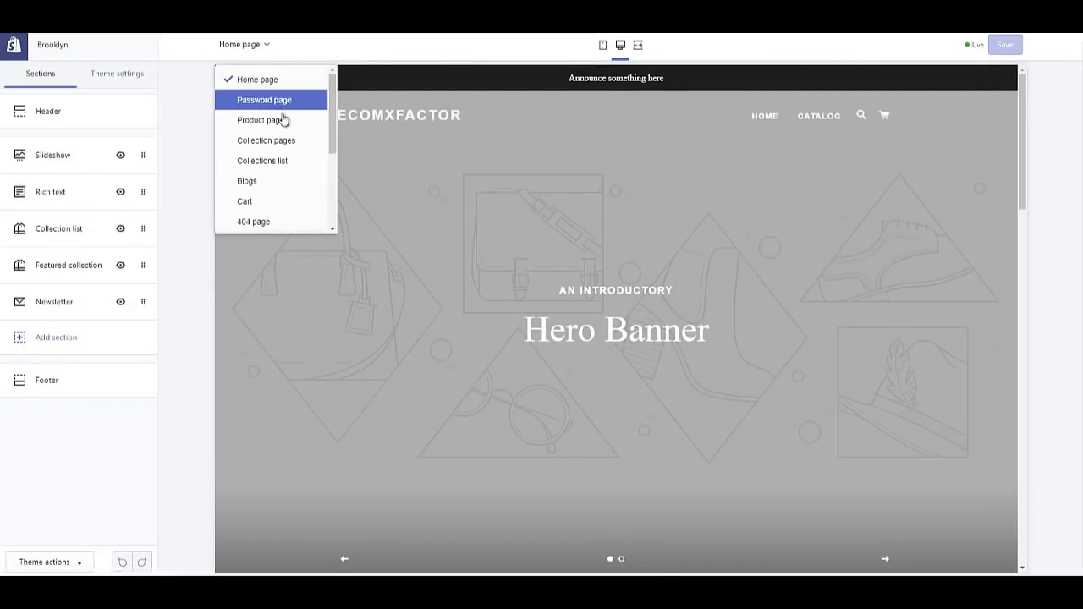
{"action": "scroll", "coordinate": [281, 165], "scroll_direction": "down", "scroll_amount": 4}
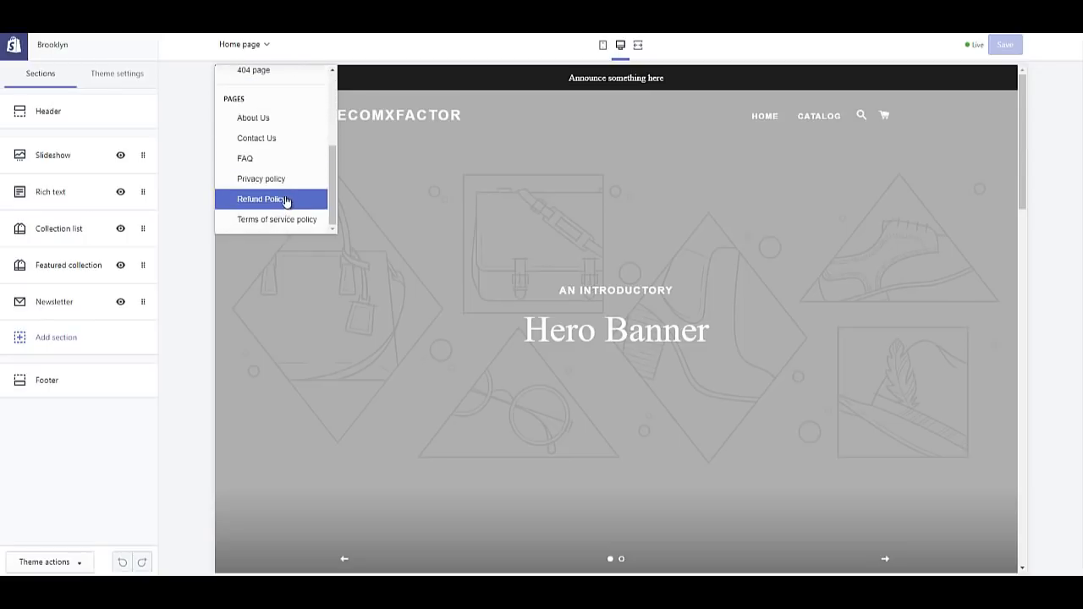
{"action": "scroll", "coordinate": [279, 188], "scroll_direction": "up", "scroll_amount": 4}
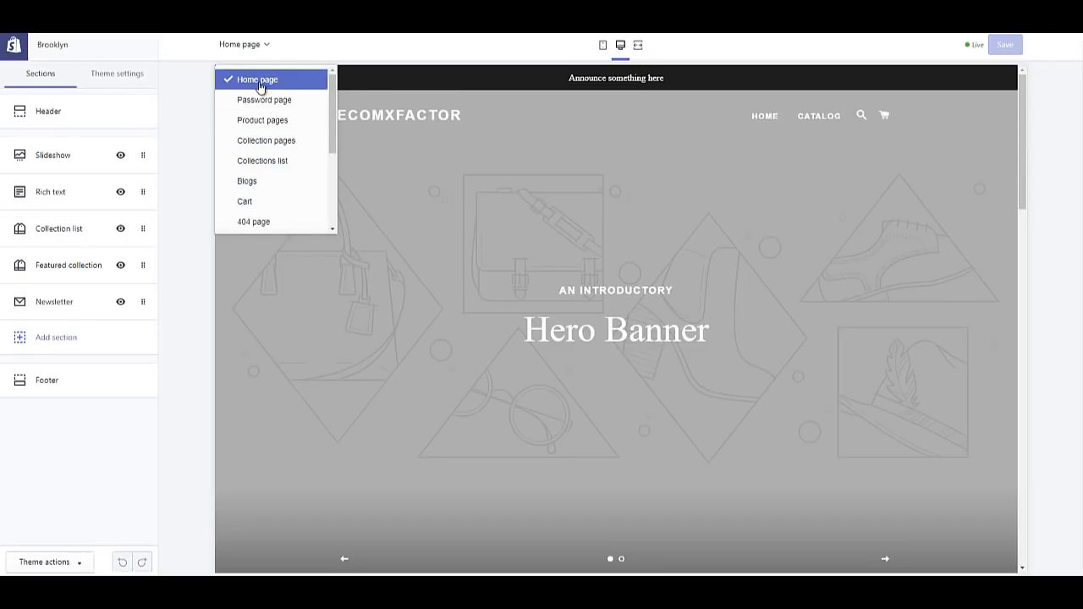
{"action": "left_click", "coordinate": [244, 45]}
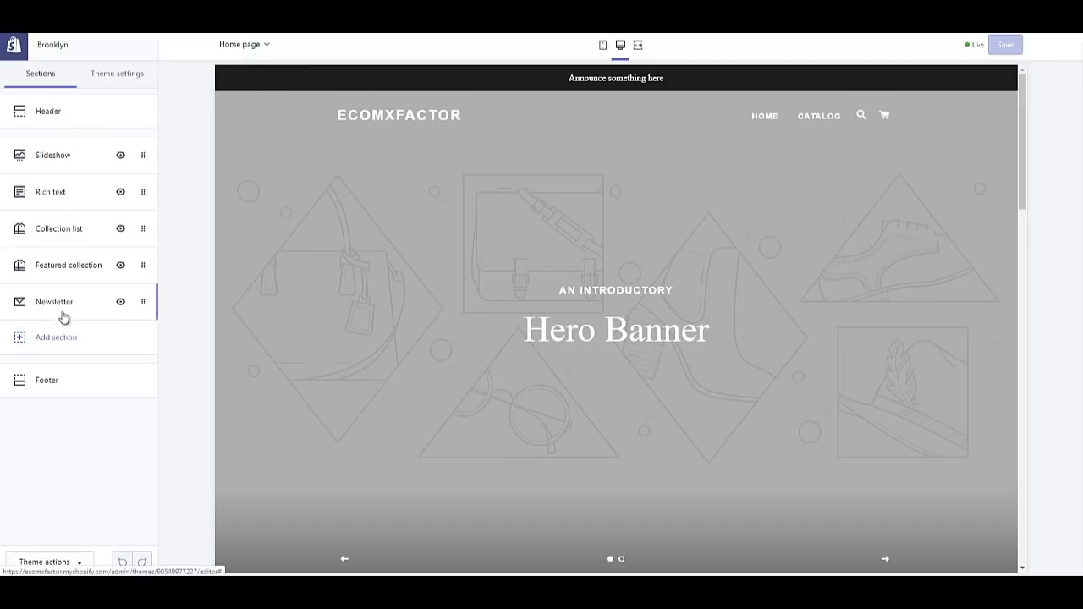
{"action": "left_click", "coordinate": [120, 158]}
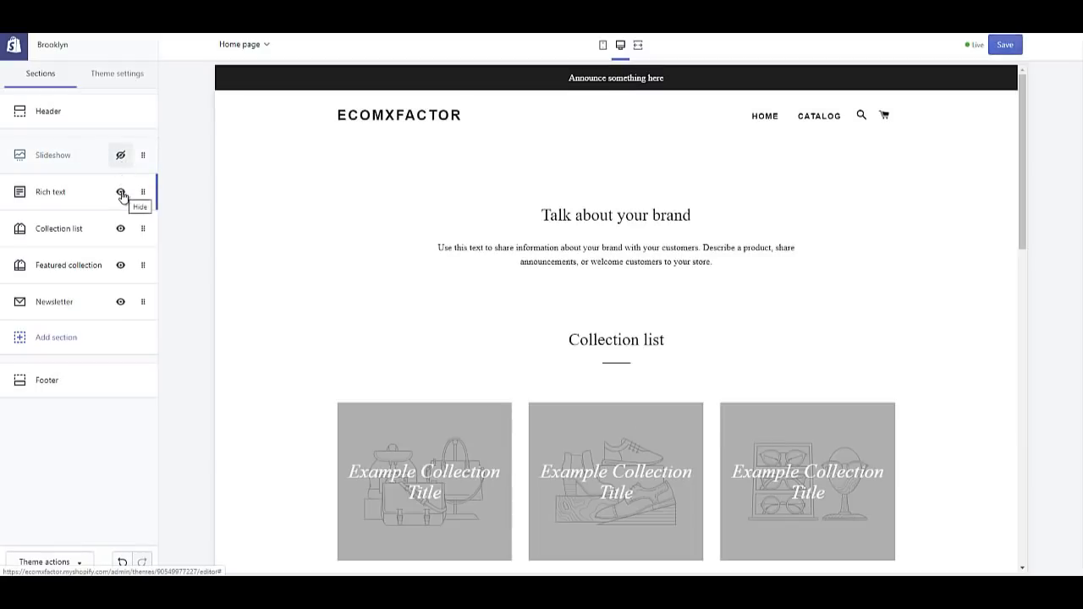
{"action": "left_click", "coordinate": [119, 155]}
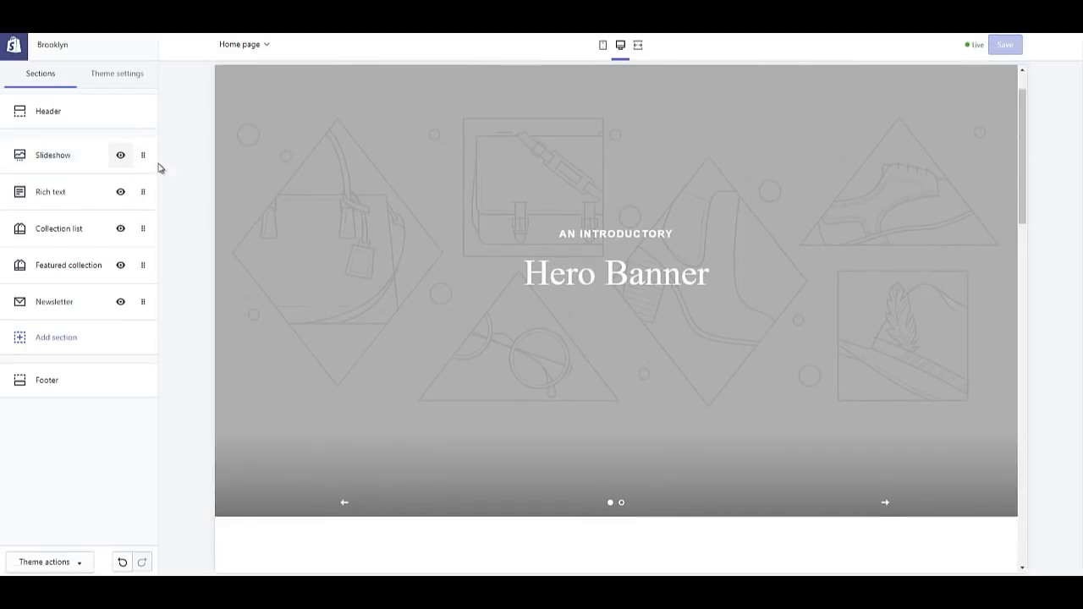
{"action": "left_click_drag", "start_coordinate": [142, 155], "coordinate": [141, 245]}
{"action": "mouse_move", "coordinate": [143, 302]}
{"action": "left_mouse_down"}
{"action": "mouse_move", "coordinate": [133, 183]}
{"action": "mouse_move", "coordinate": [145, 191]}
{"action": "mouse_move", "coordinate": [143, 296]}
{"action": "left_mouse_up"}
{"action": "left_click_drag", "start_coordinate": [143, 229], "coordinate": [134, 153]}
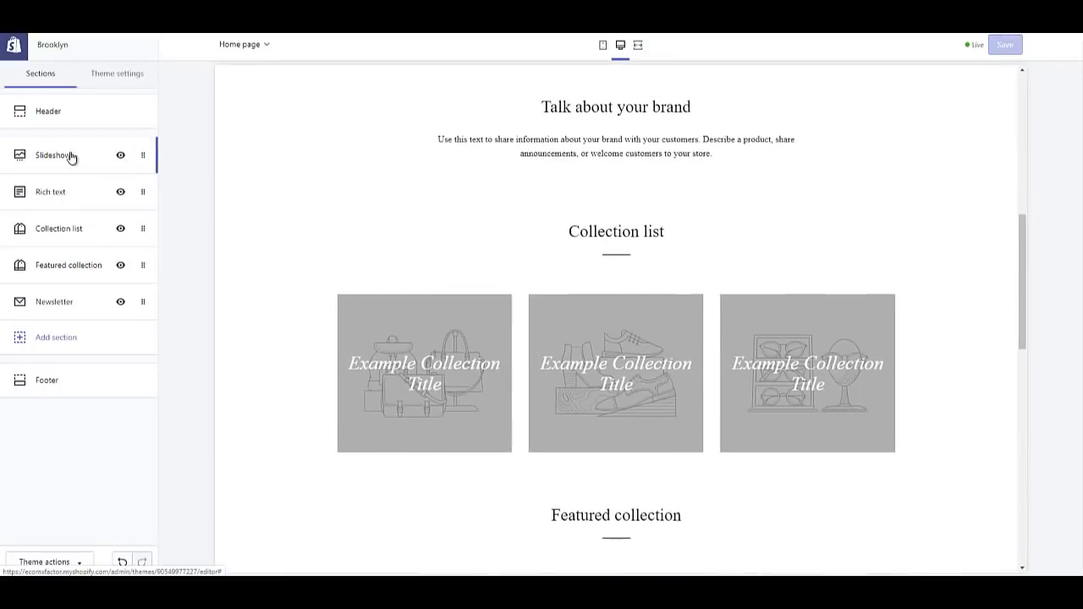
{"action": "left_click", "coordinate": [56, 339]}
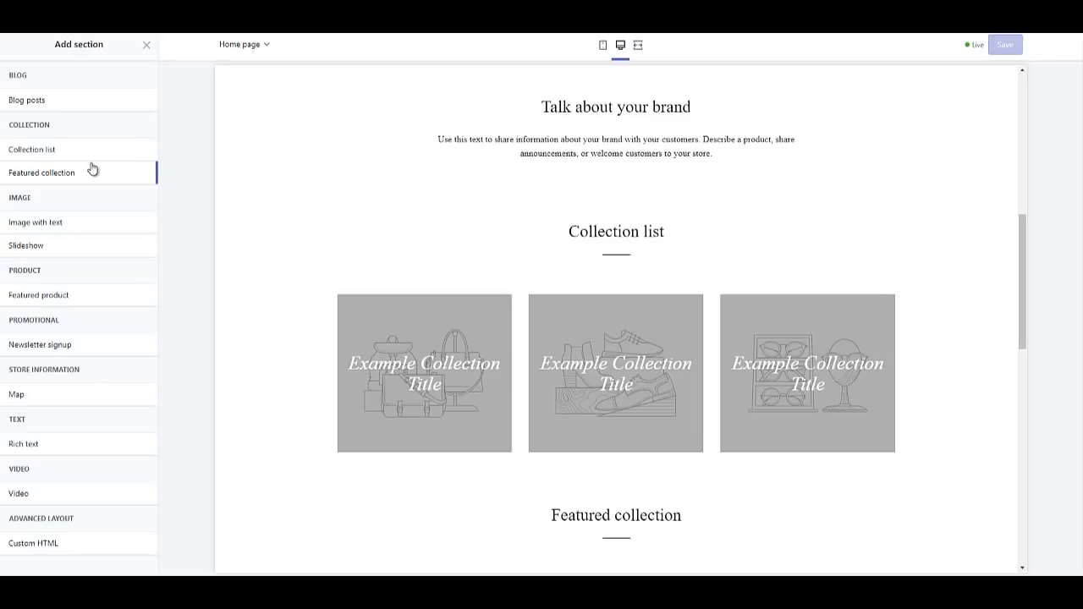
{"action": "left_click", "coordinate": [145, 47]}
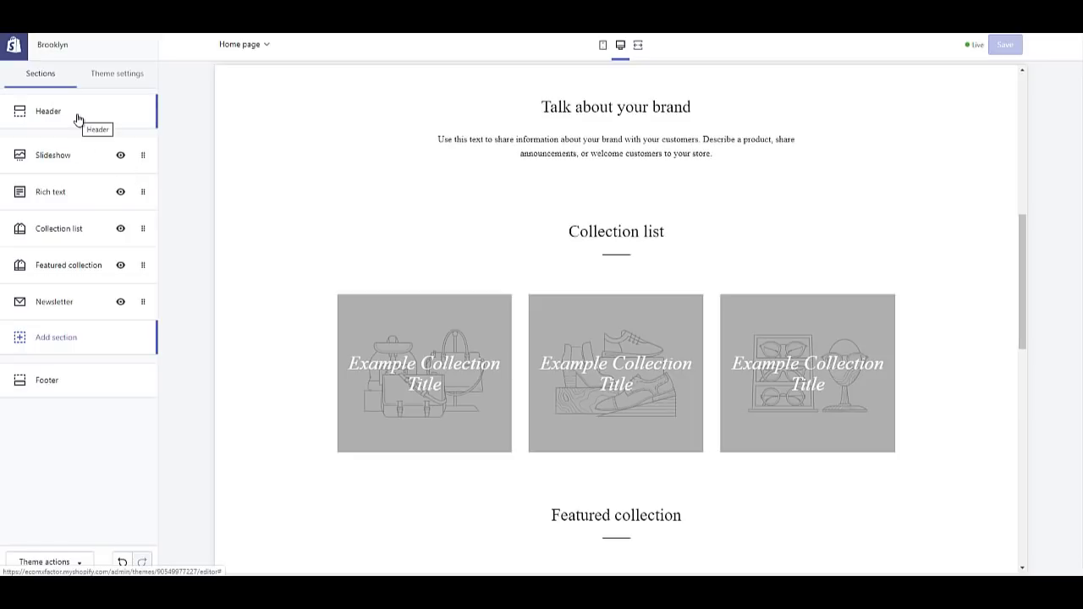
Step: In the Header settings, replace the announcement bar text with 'Free Shipping On Order Above 30$'
{"action": "left_click", "coordinate": [77, 118]}
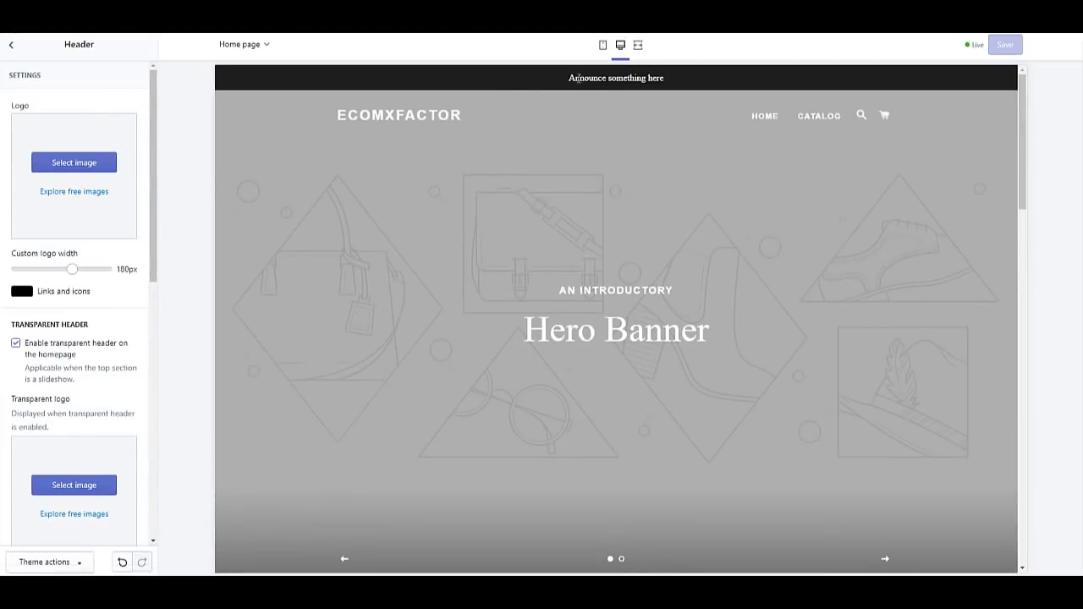
{"action": "triple_click", "coordinate": [578, 78]}
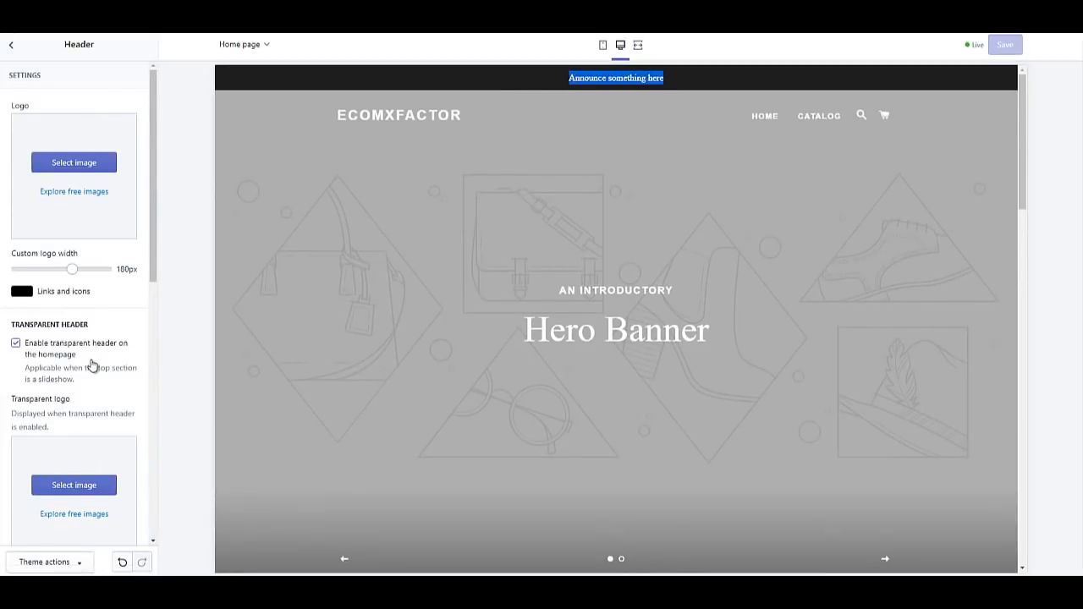
{"action": "scroll", "coordinate": [91, 364], "scroll_direction": "down", "scroll_amount": 10}
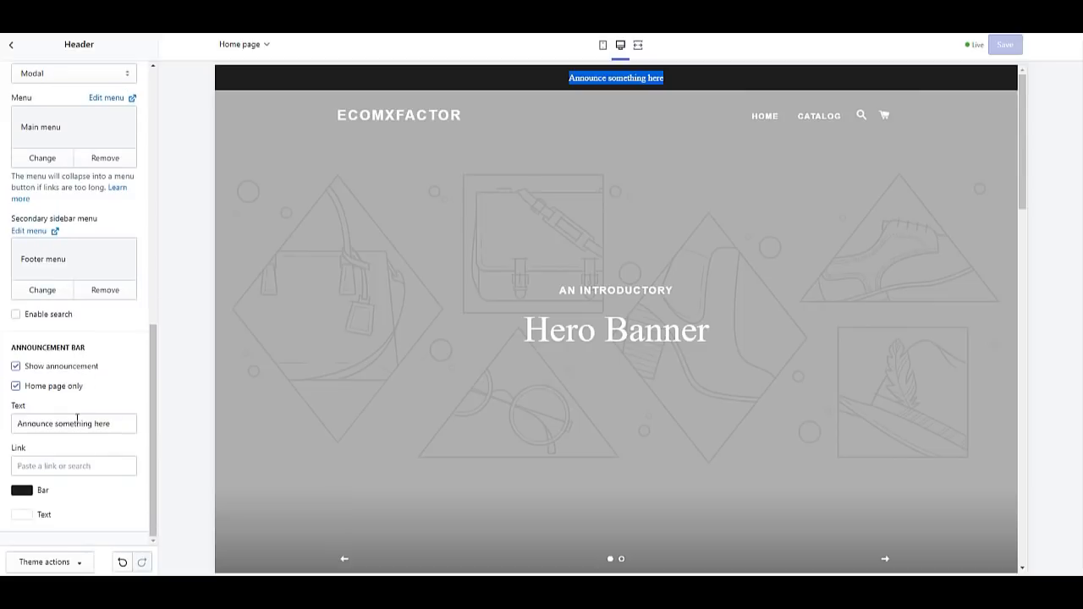
{"action": "triple_click", "coordinate": [76, 422]}
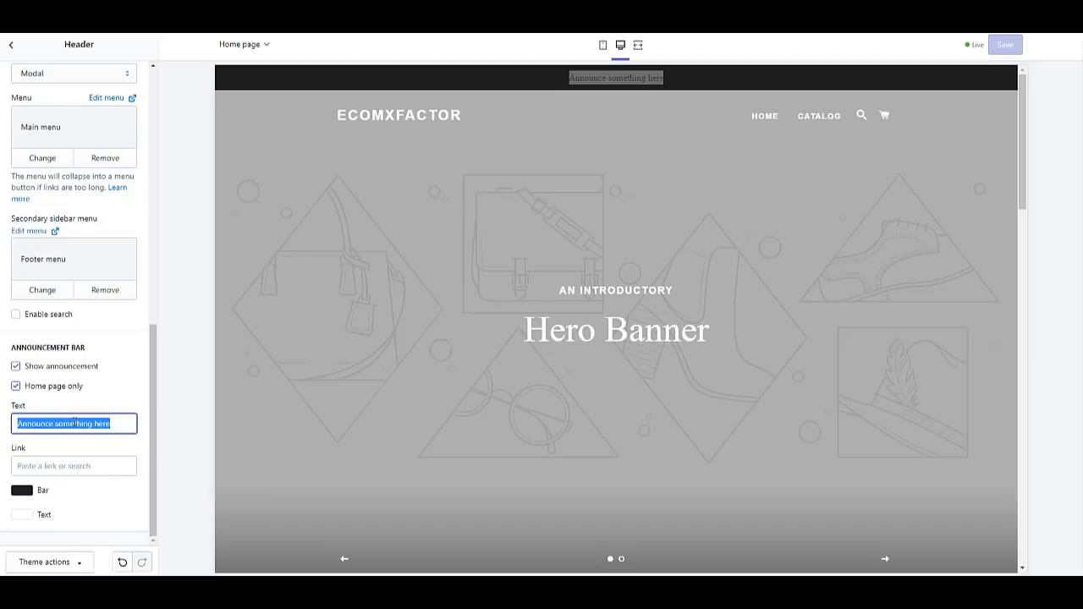
{"action": "type", "text": "Free"}
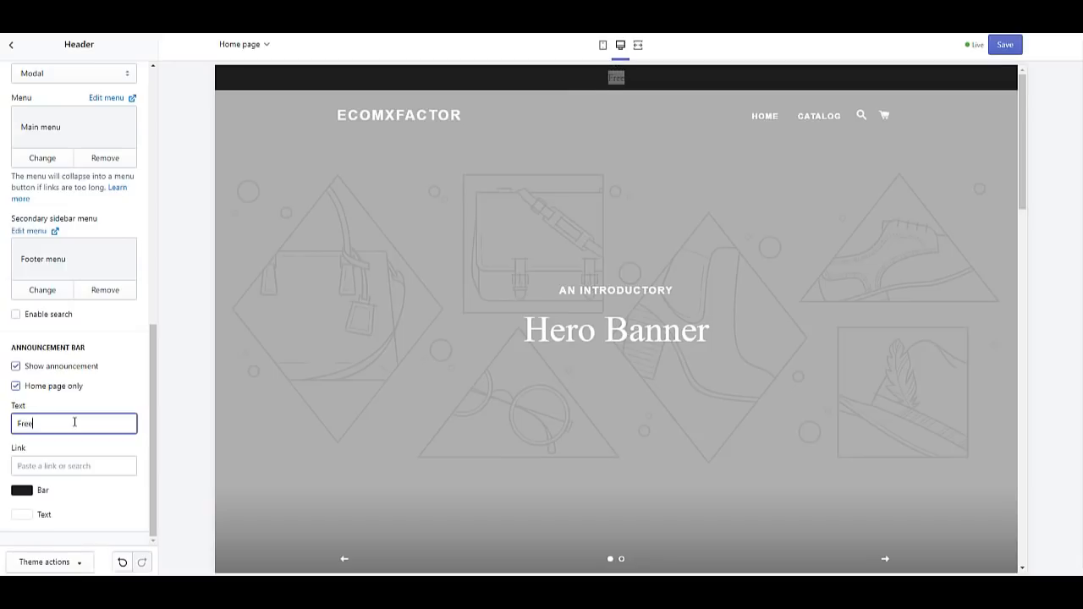
{"action": "type", "text": " Shipping On "}
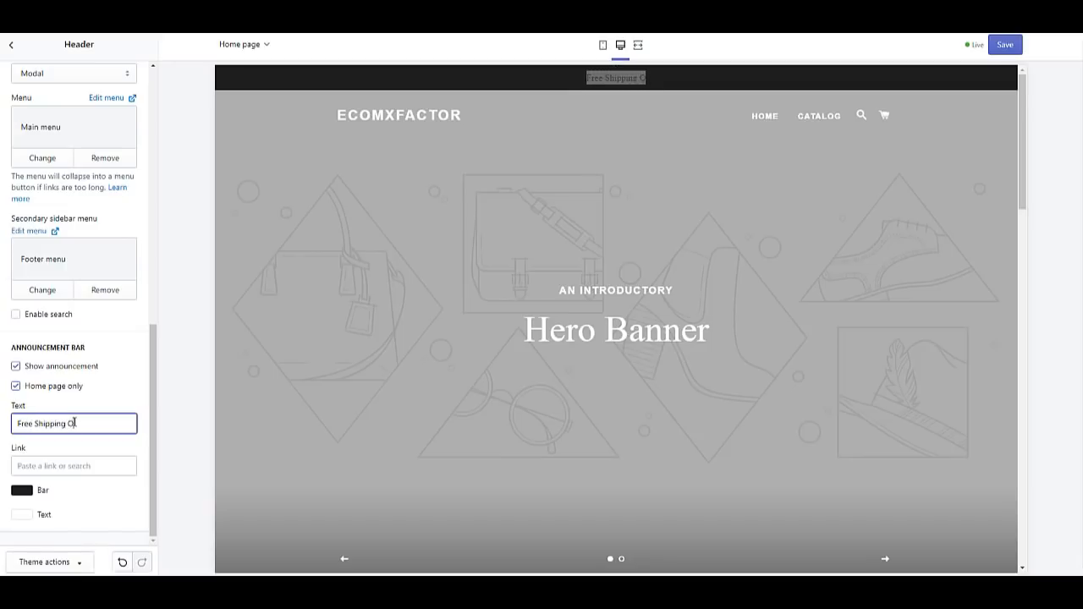
{"action": "type", "text": "Order A"}
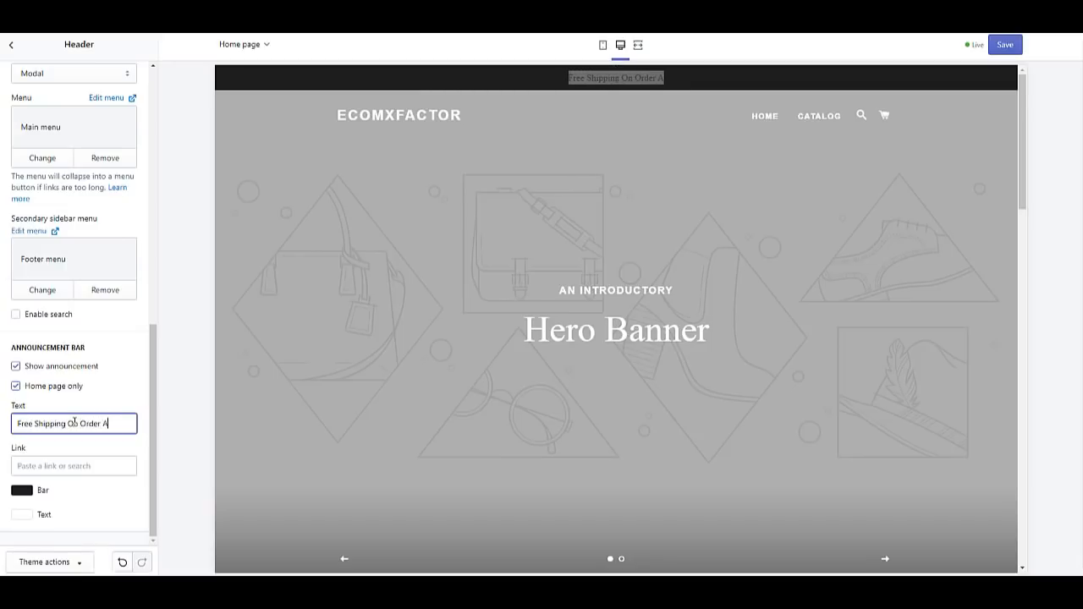
{"action": "type", "text": "bove "}
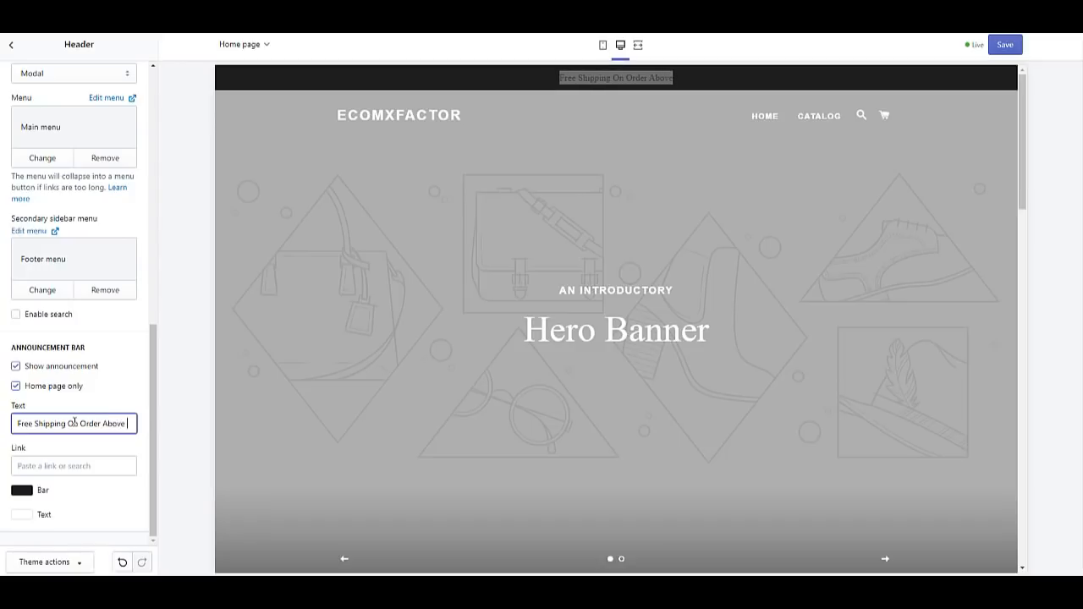
{"action": "type", "text": "30"}
{"action": "type", "text": "$"}
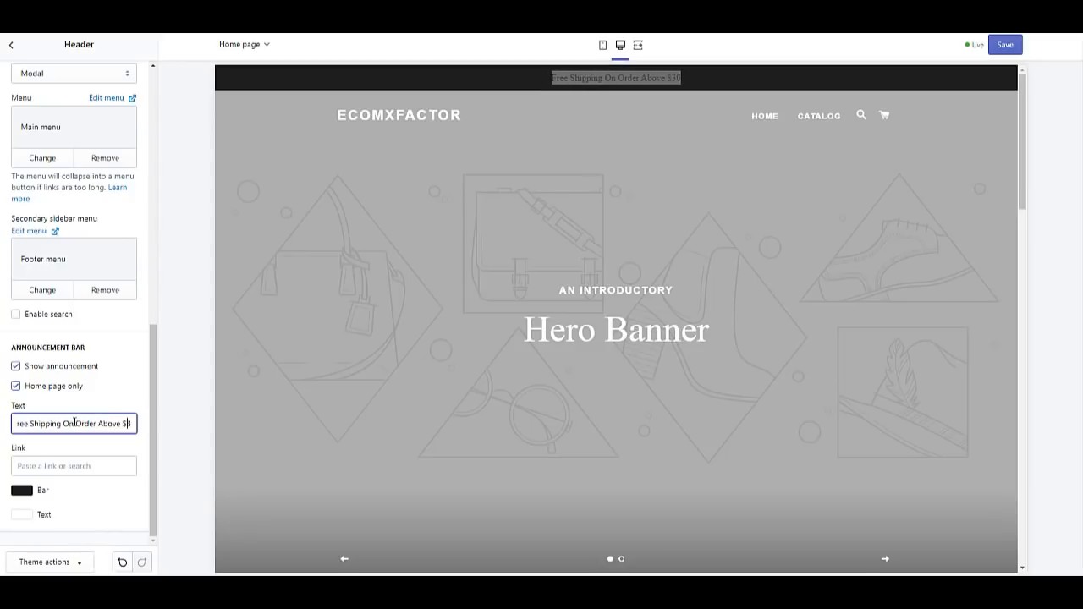
Step: Make the announcement bar background orange (#E64C1D) and keep its text colour white
{"action": "left_click", "coordinate": [25, 491]}
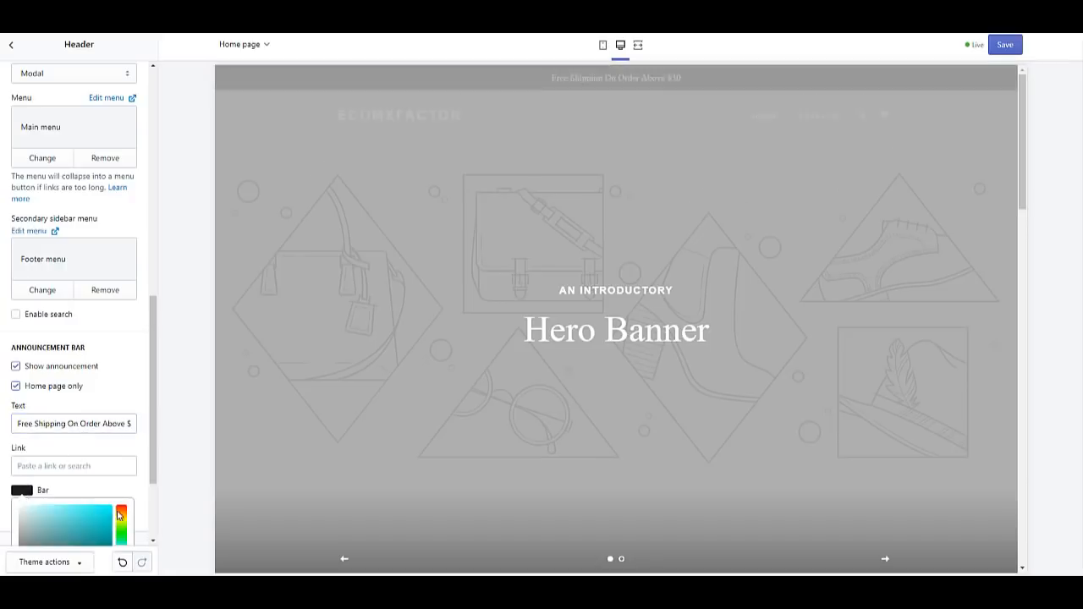
{"action": "left_click", "coordinate": [119, 513]}
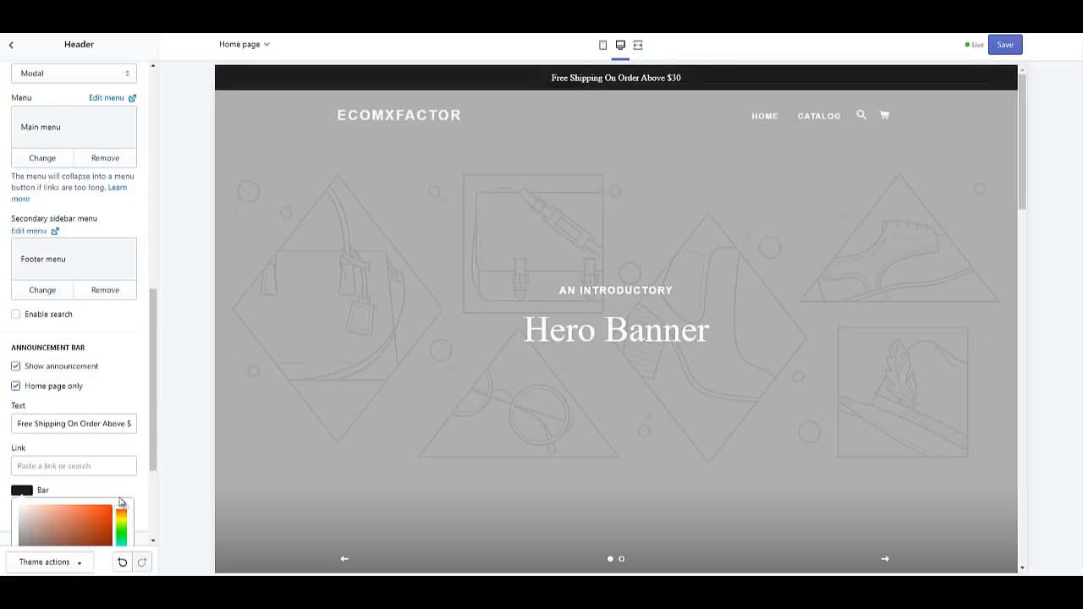
{"action": "scroll", "coordinate": [101, 499], "scroll_direction": "down", "scroll_amount": 1}
{"action": "left_click", "coordinate": [98, 457]}
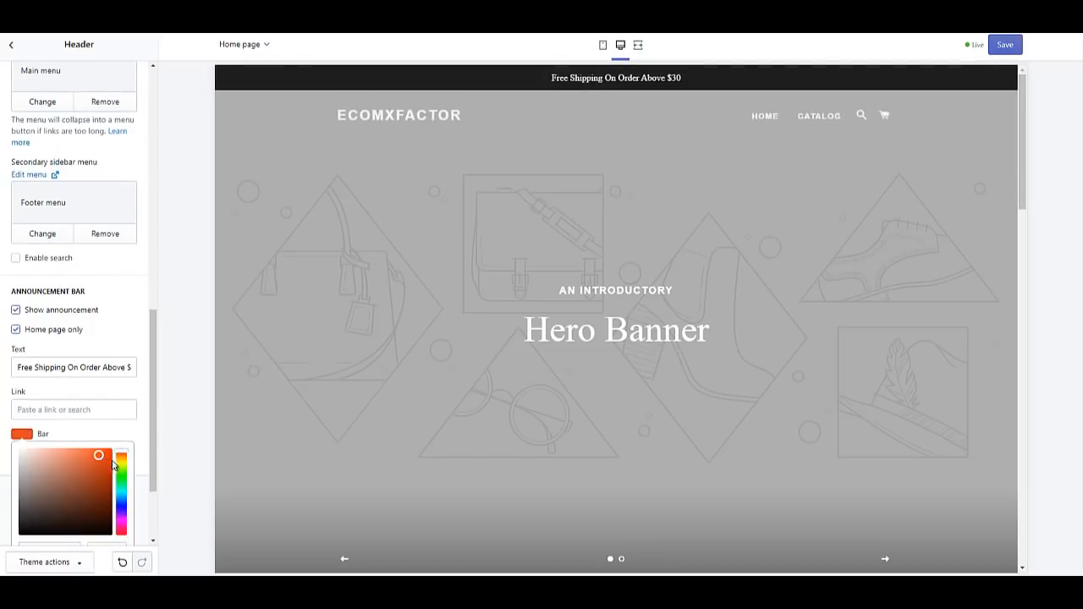
{"action": "scroll", "coordinate": [113, 464], "scroll_direction": "down", "scroll_amount": 2}
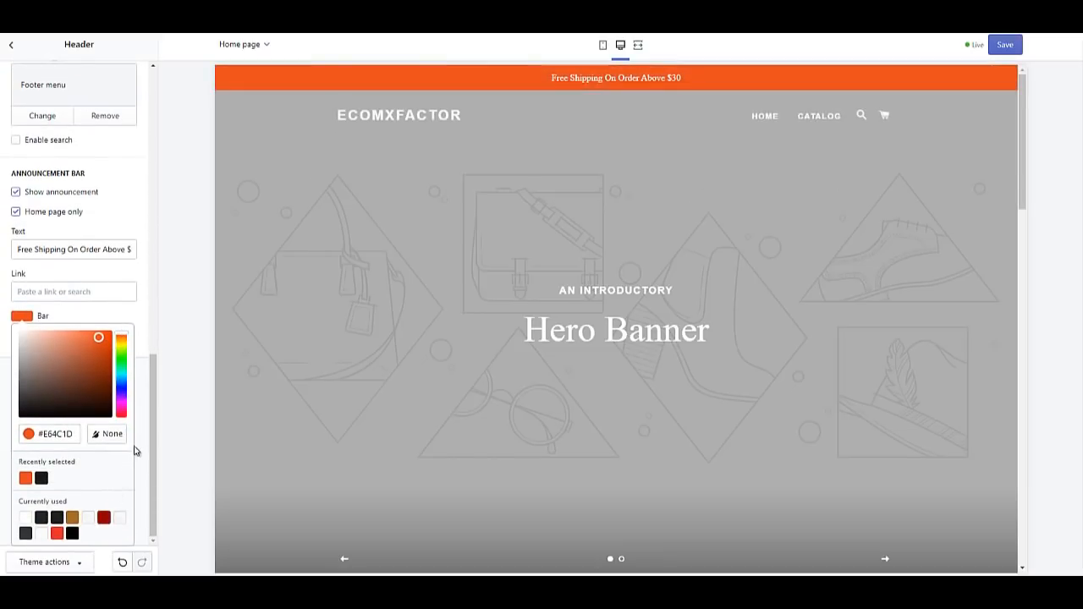
{"action": "left_click", "coordinate": [137, 443]}
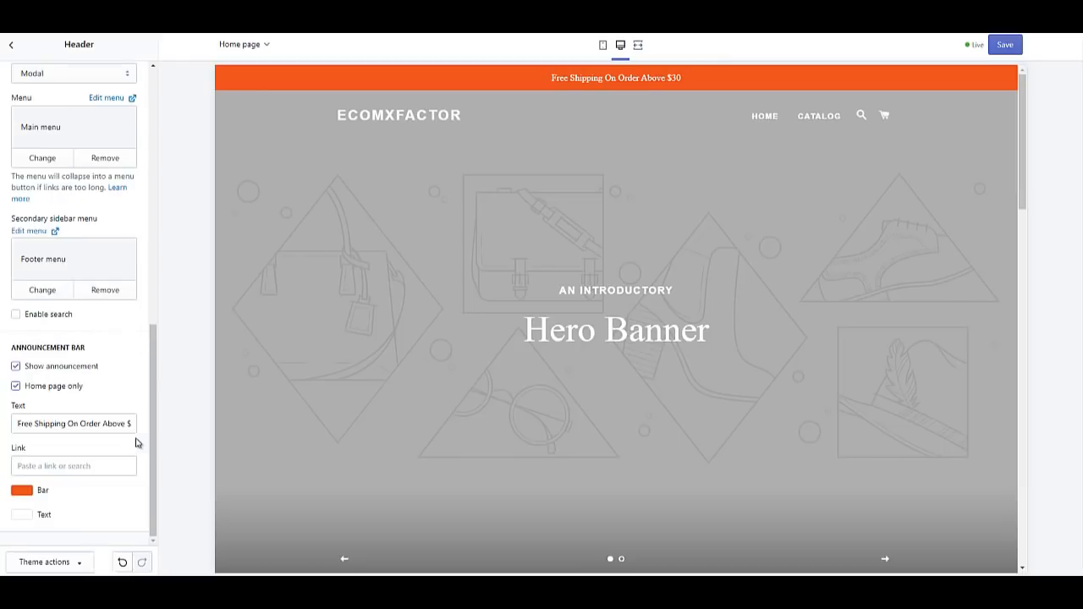
{"action": "left_click", "coordinate": [18, 517]}
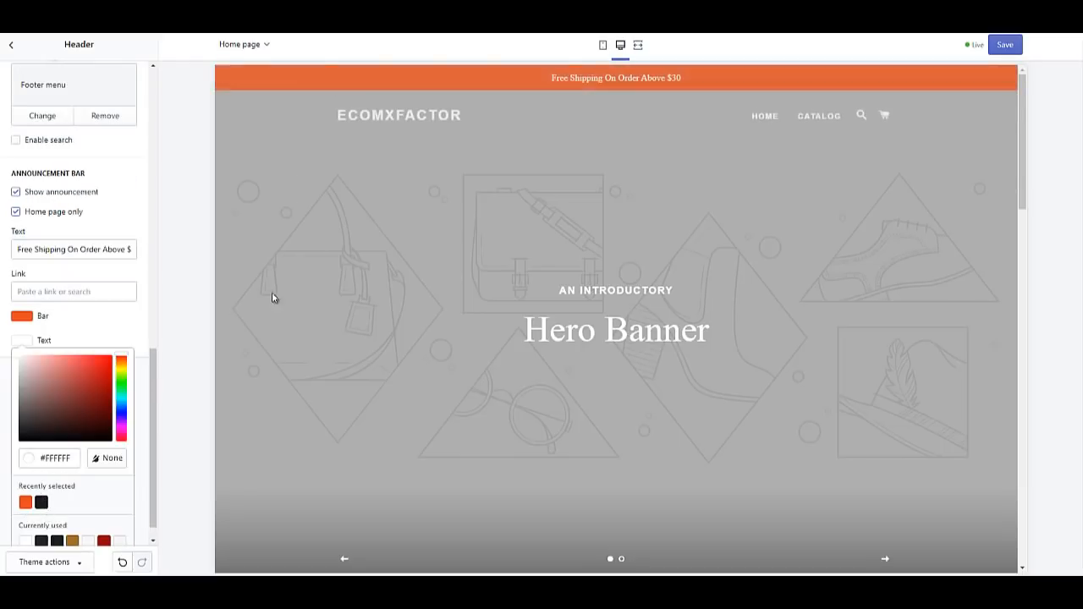
{"action": "left_click", "coordinate": [93, 278]}
Step: Replace the announcement bar text with '50% OFF ALL ITEMS'
{"action": "triple_click", "coordinate": [70, 423]}
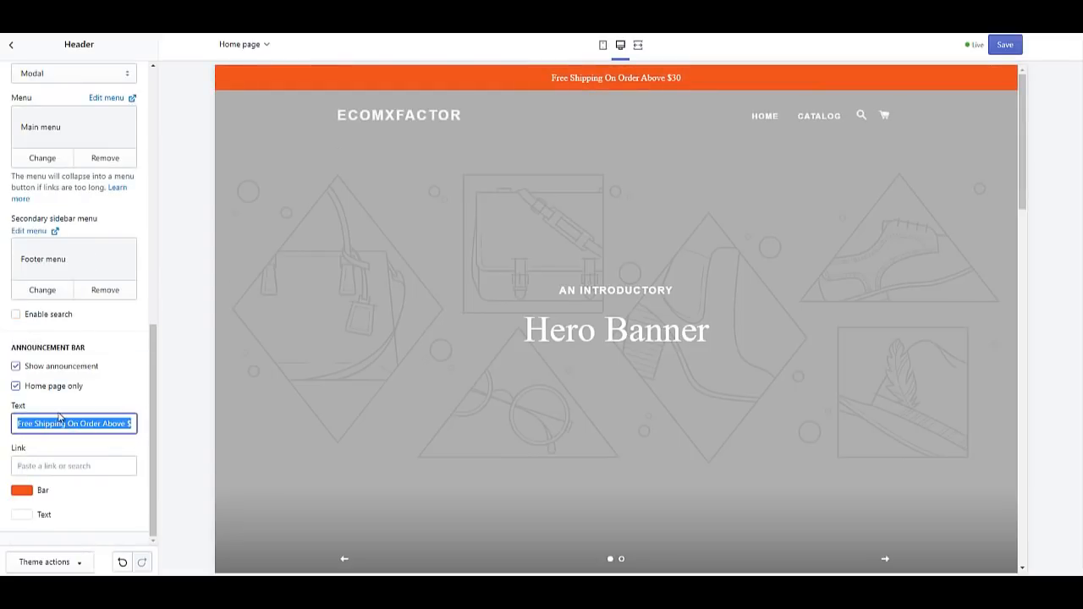
{"action": "type", "text": "50"}
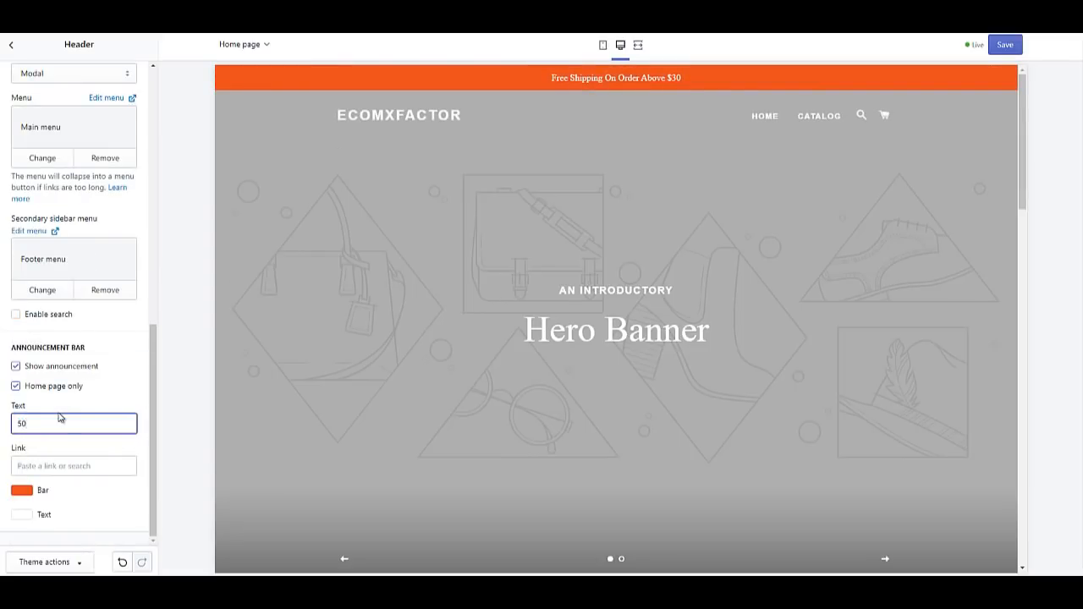
{"action": "type", "text": "% OFF ALL ITE"}
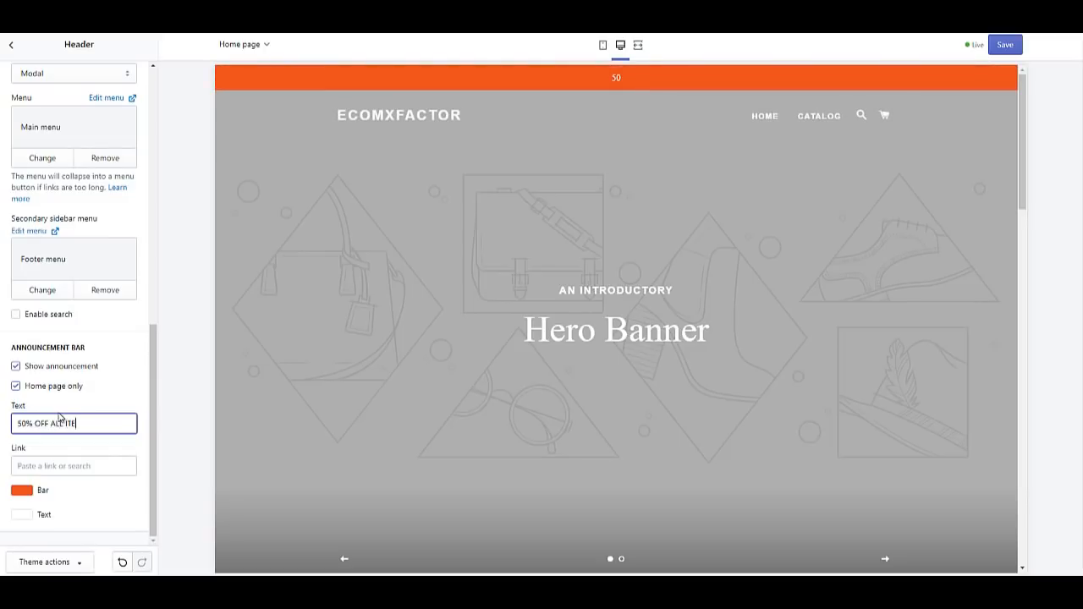
{"action": "type", "text": "MS"}
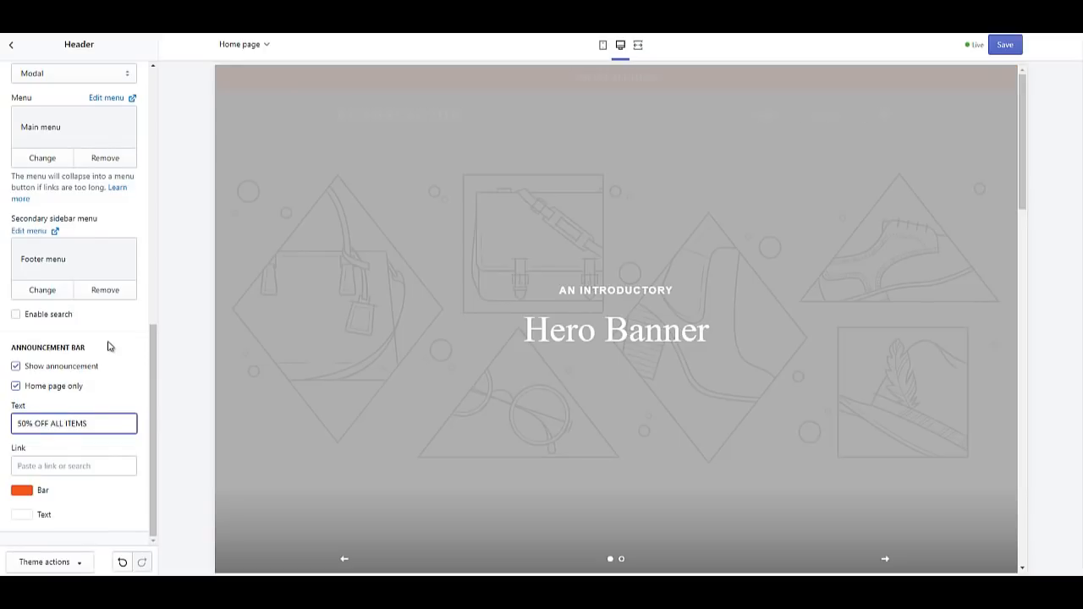
{"action": "scroll", "coordinate": [106, 345], "scroll_direction": "up", "scroll_amount": 10}
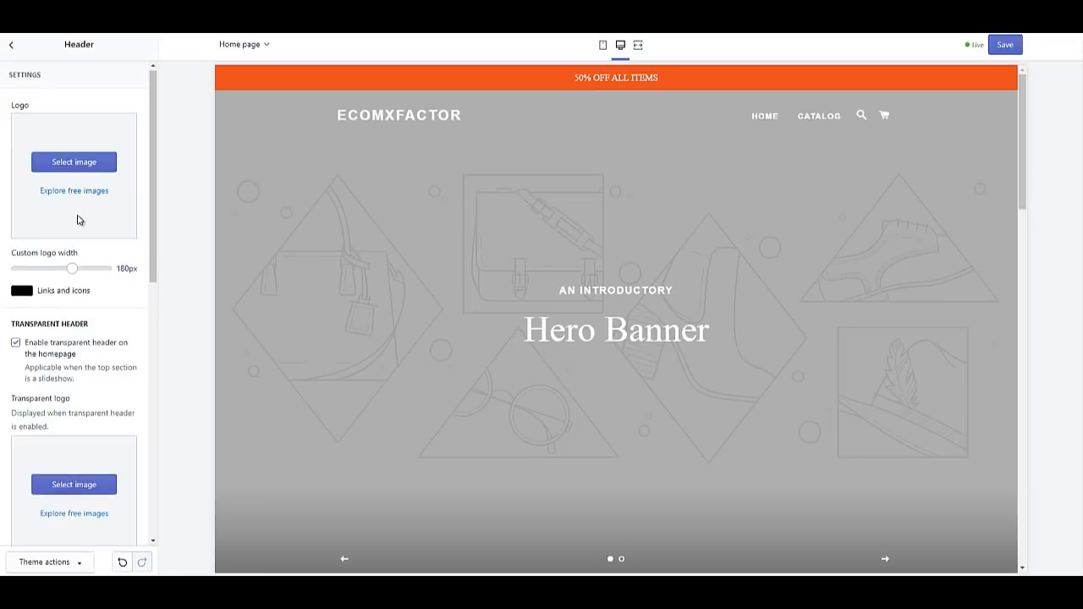
{"action": "scroll", "coordinate": [78, 222], "scroll_direction": "down", "scroll_amount": 5}
{"action": "scroll", "coordinate": [72, 321], "scroll_direction": "down", "scroll_amount": 5}
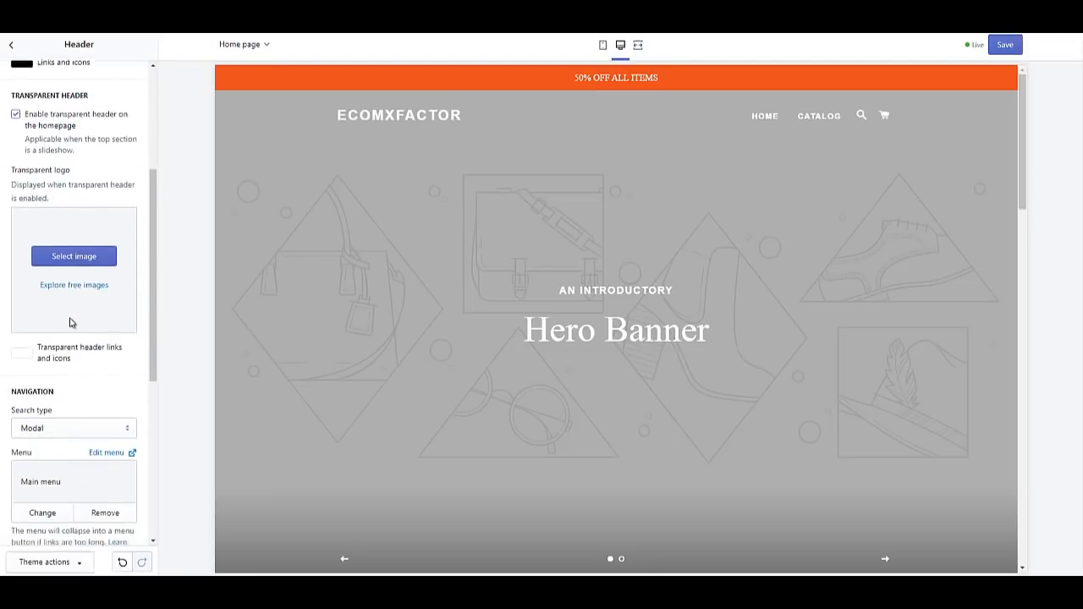
{"action": "scroll", "coordinate": [97, 432], "scroll_direction": "down", "scroll_amount": 3}
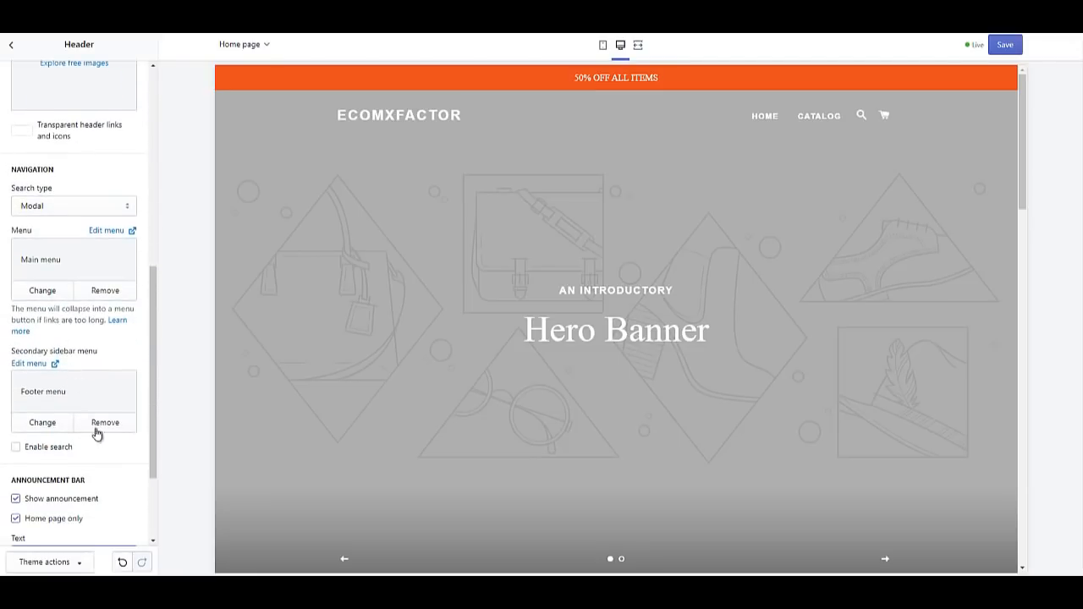
Step: Check the announcement text, then go back to the home page sections list
{"action": "left_click", "coordinate": [94, 425]}
{"action": "scroll", "coordinate": [87, 383], "scroll_direction": "up", "scroll_amount": 14}
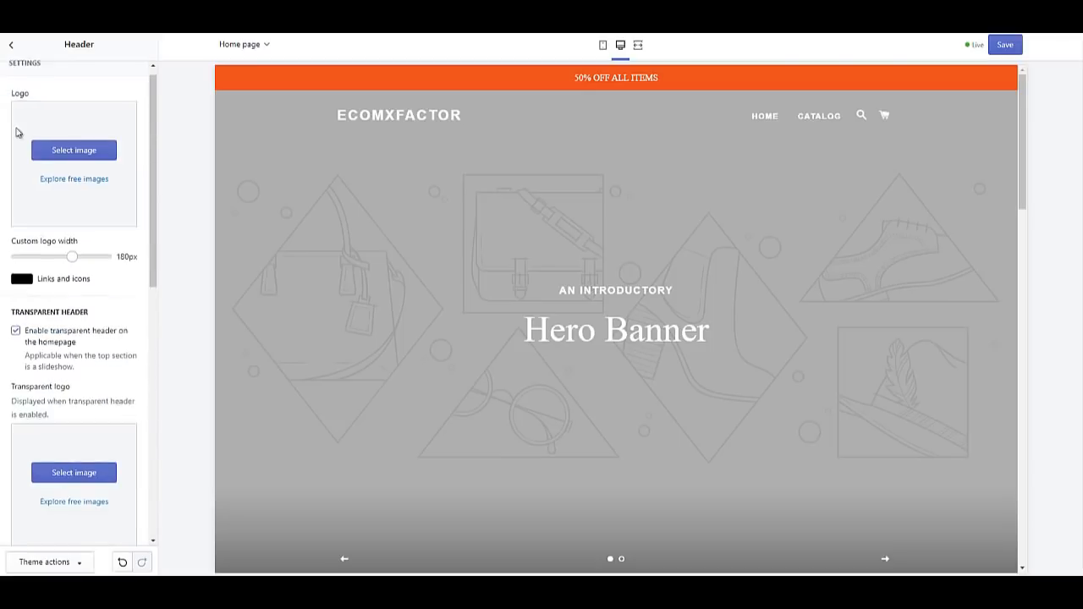
{"action": "left_click", "coordinate": [12, 48]}
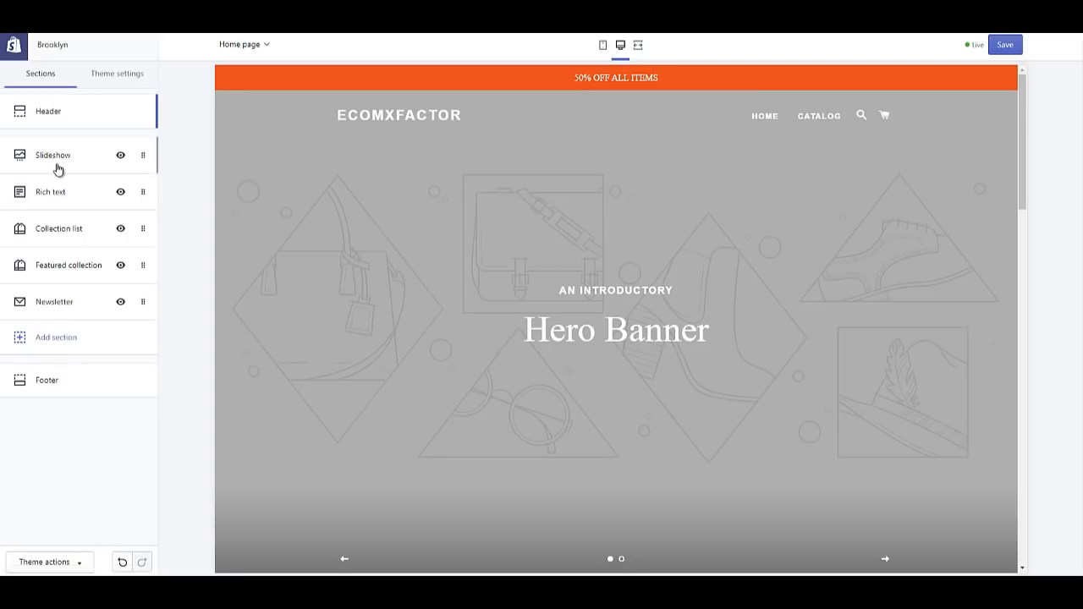
Step: Add a third slide to the Slideshow section
{"action": "left_click", "coordinate": [61, 161]}
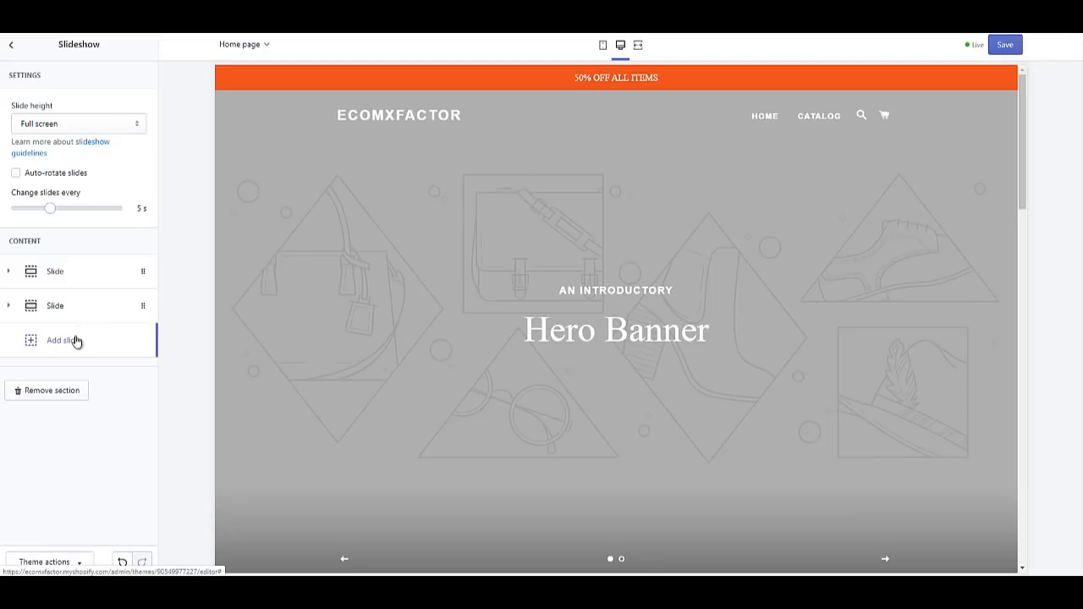
{"action": "scroll", "coordinate": [639, 467], "scroll_direction": "down", "scroll_amount": 1}
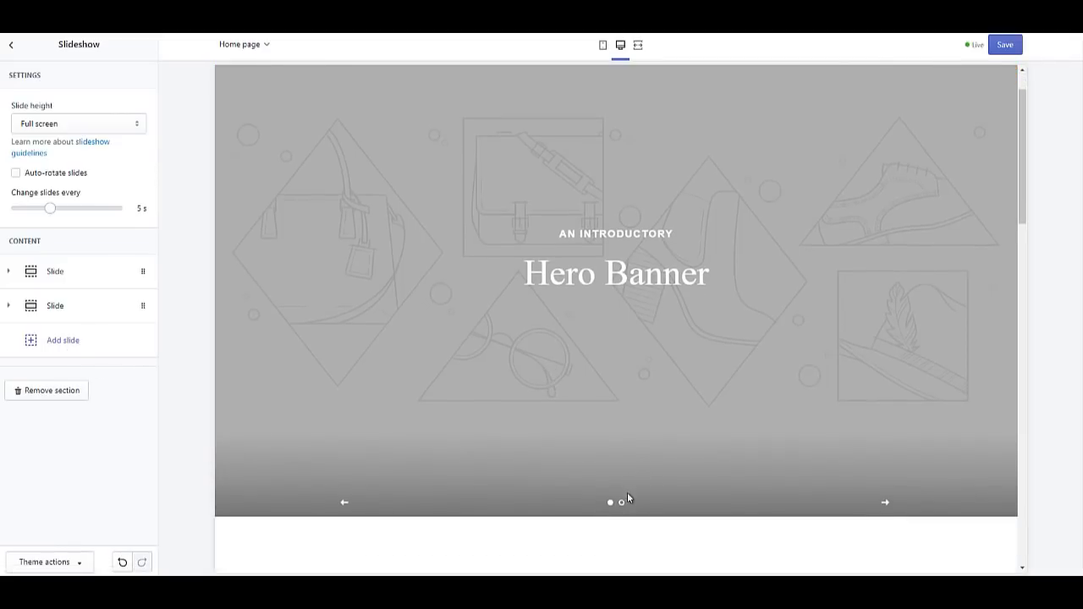
{"action": "left_click", "coordinate": [73, 342]}
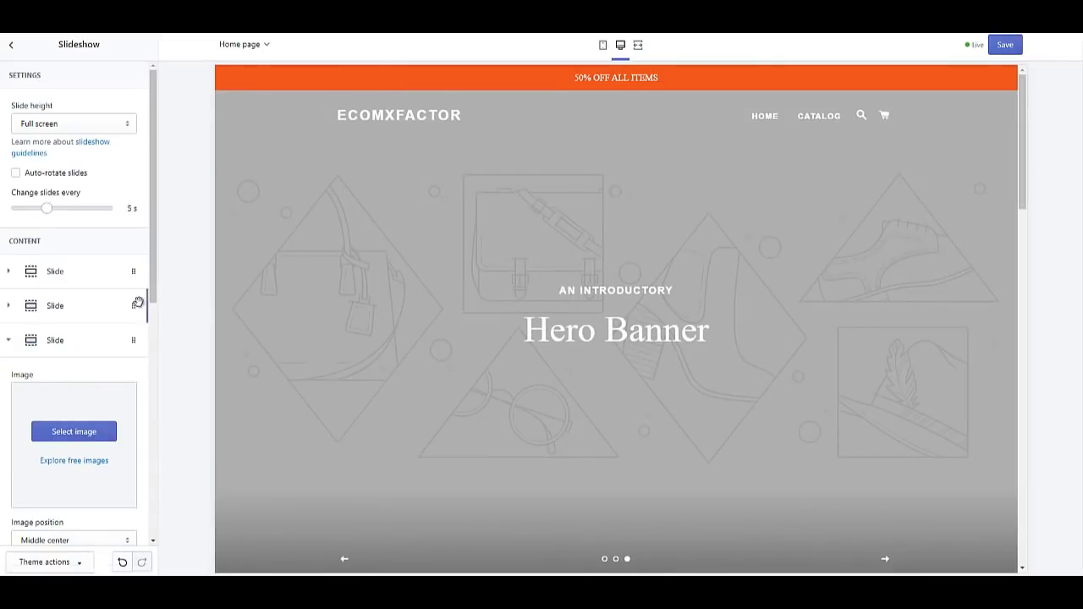
Step: Expand the first slide and keep its image position at Middle center
{"action": "scroll", "coordinate": [509, 373], "scroll_direction": "down", "scroll_amount": 1}
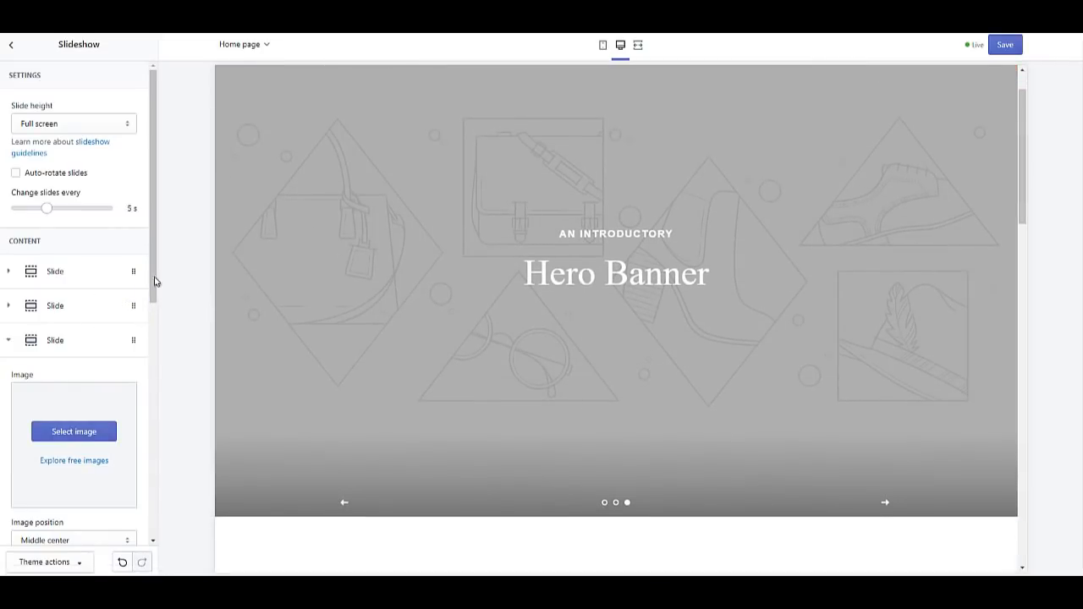
{"action": "left_click", "coordinate": [31, 271]}
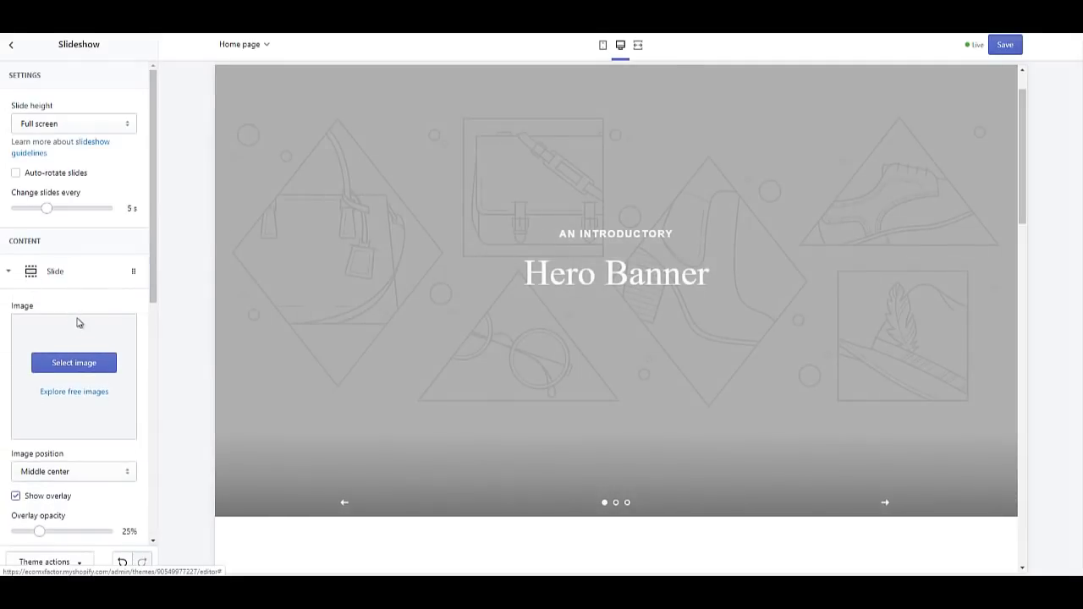
{"action": "scroll", "coordinate": [89, 338], "scroll_direction": "down", "scroll_amount": 1}
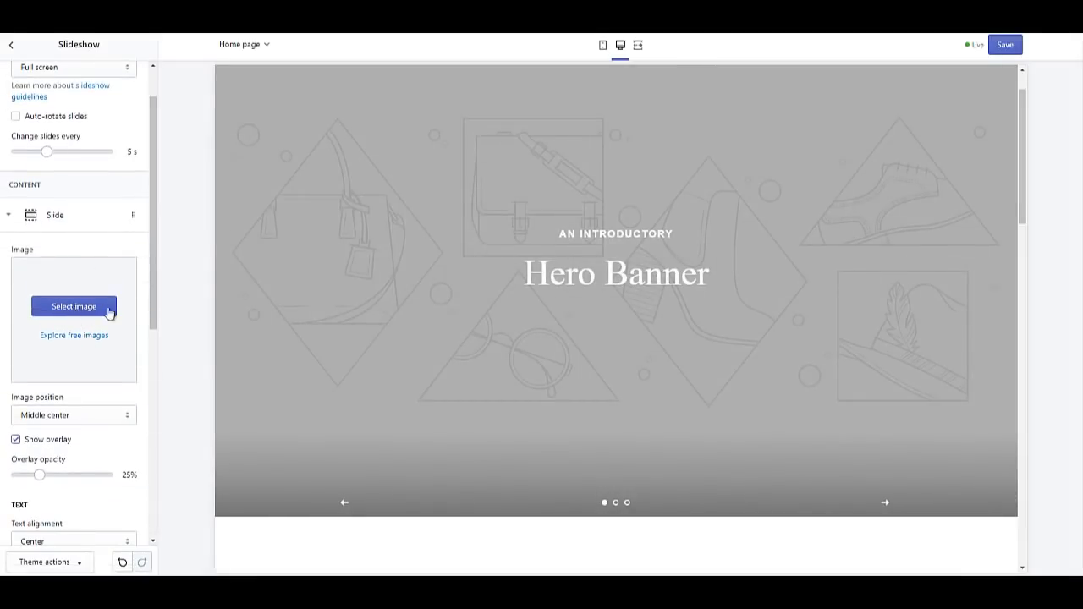
{"action": "scroll", "coordinate": [99, 389], "scroll_direction": "down", "scroll_amount": 1}
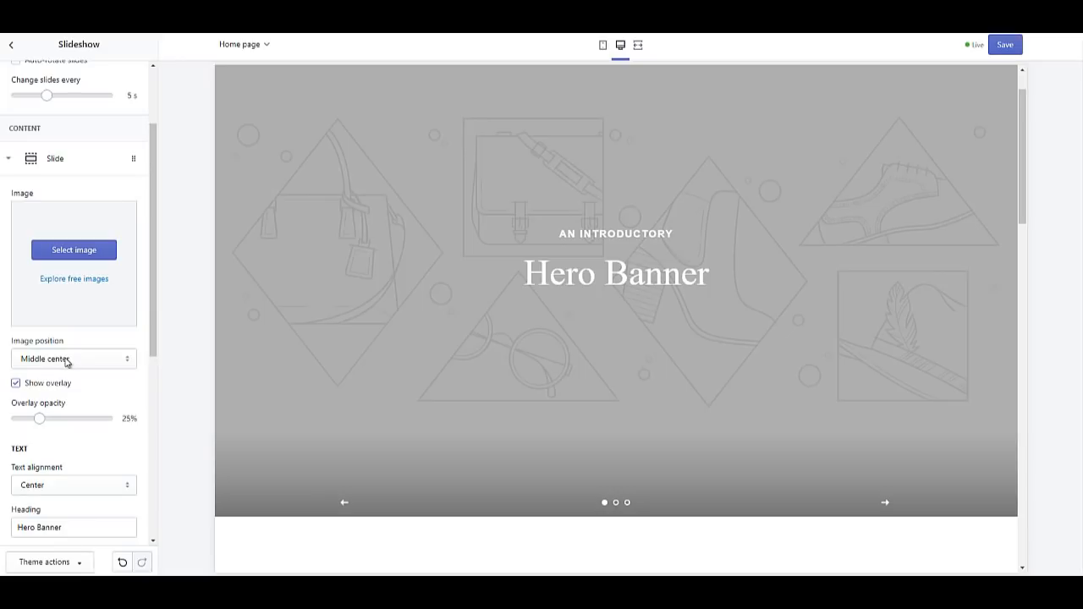
{"action": "left_click", "coordinate": [66, 361]}
{"action": "left_click", "coordinate": [66, 361]}
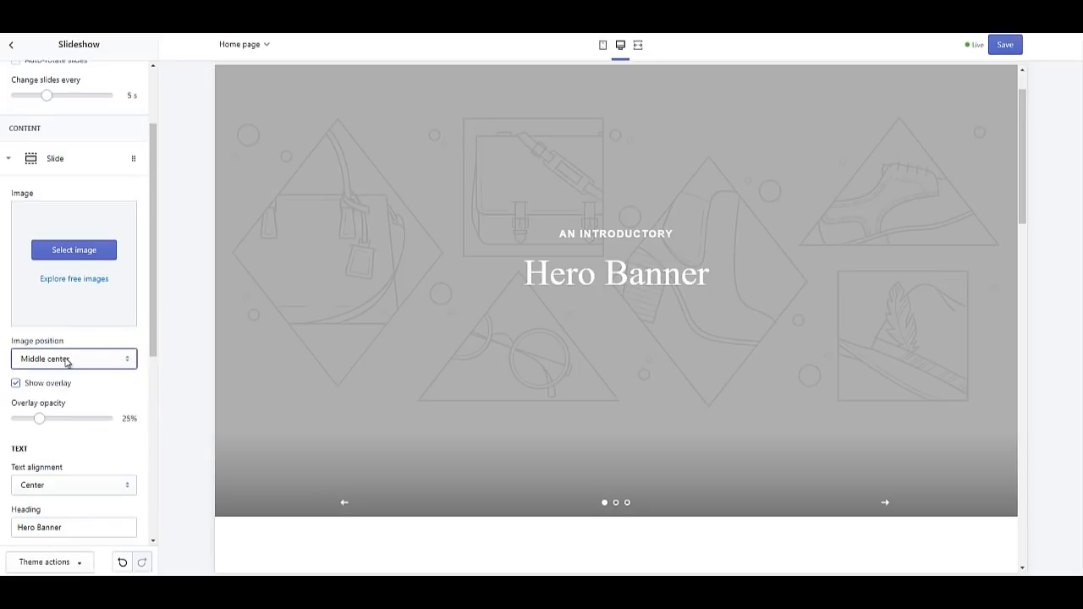
{"action": "left_click", "coordinate": [86, 360]}
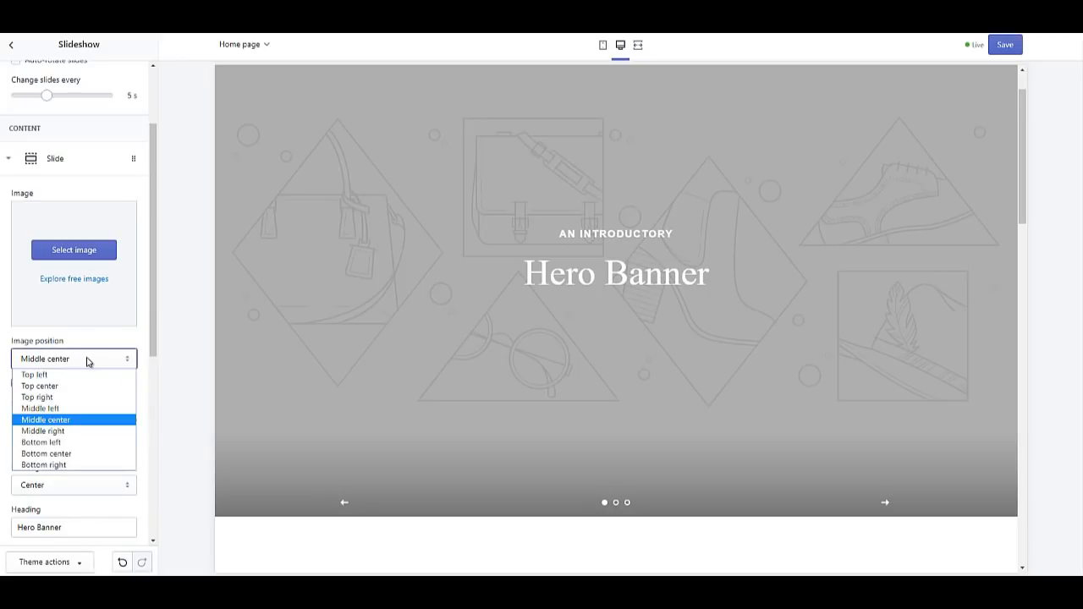
{"action": "left_click", "coordinate": [87, 361]}
{"action": "scroll", "coordinate": [85, 378], "scroll_direction": "down", "scroll_amount": 5}
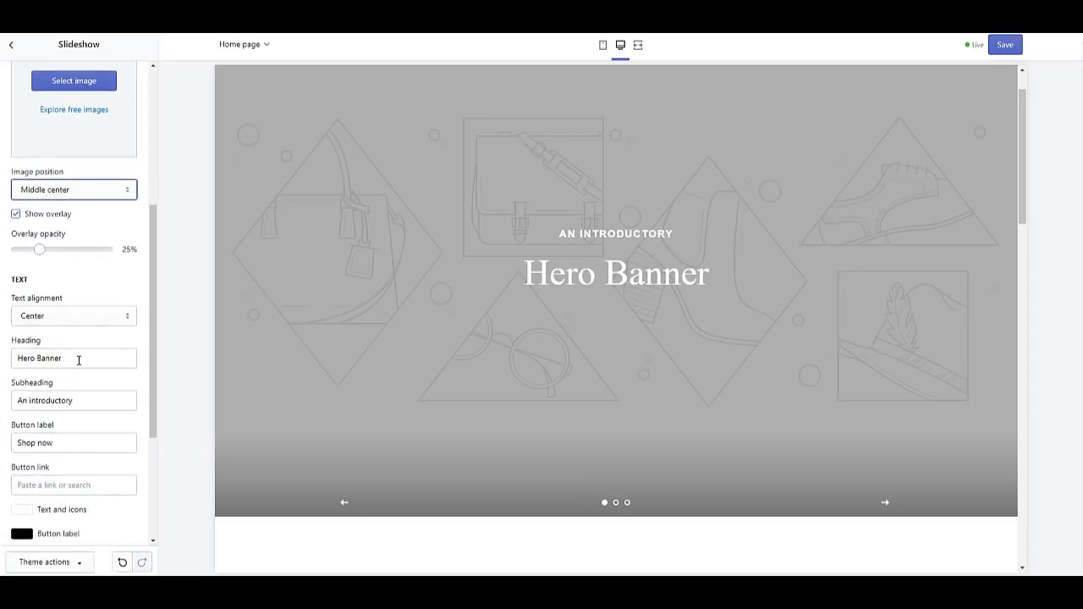
{"action": "left_click", "coordinate": [79, 360]}
Step: Set the first slide's heading to 'ECOMXFACTOR DEMO STORE' and its subheading to 'SLOGAN'
{"action": "triple_click", "coordinate": [78, 360]}
{"action": "type", "text": "EC"}
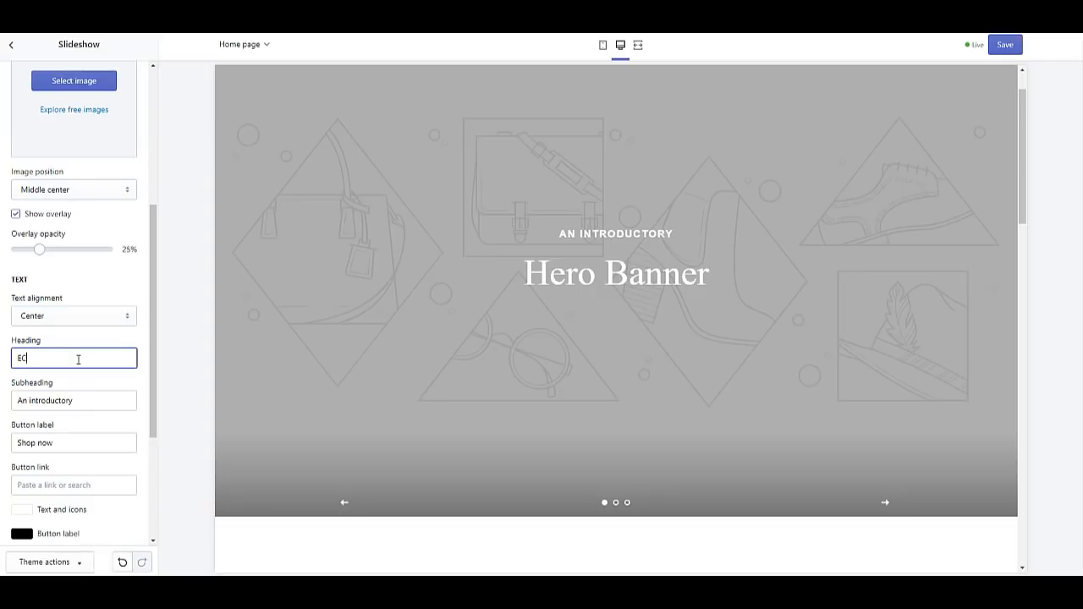
{"action": "type", "text": "OMXFACTOR S"}
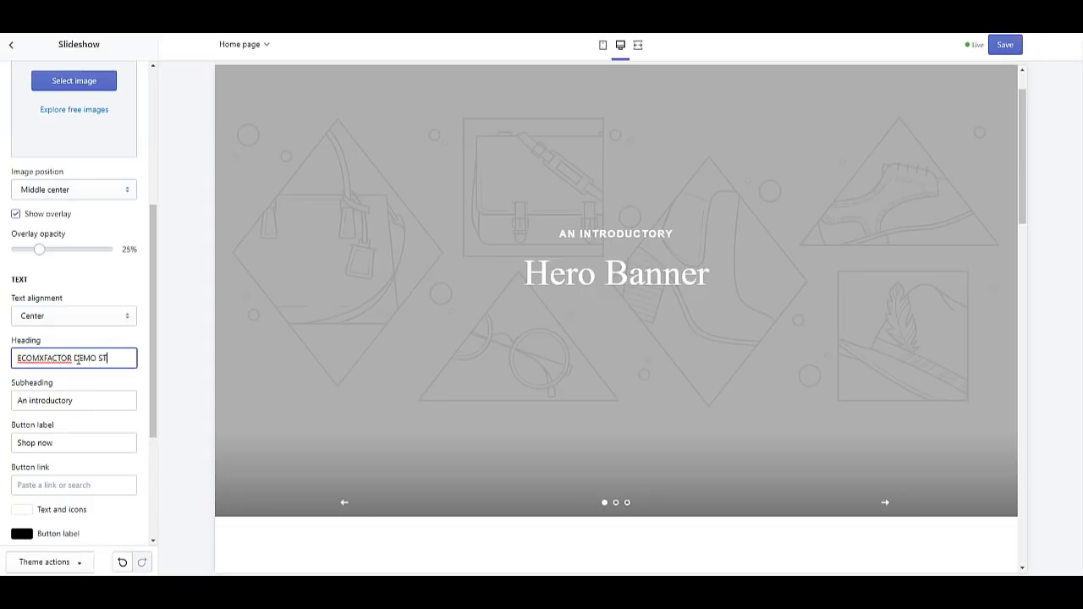
{"action": "triple_click", "coordinate": [85, 400]}
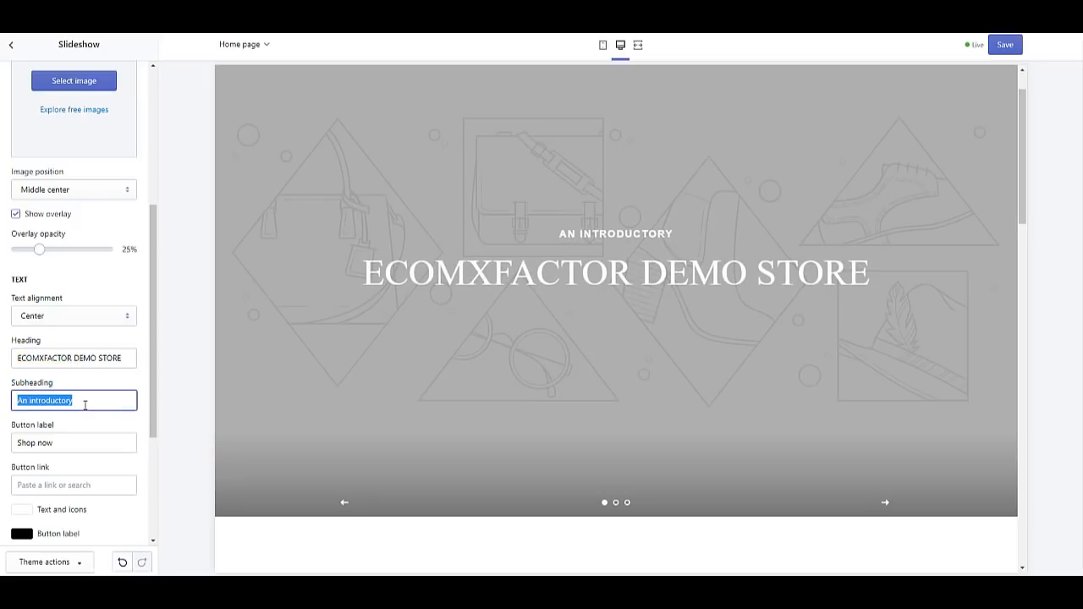
{"action": "type", "text": "S"}
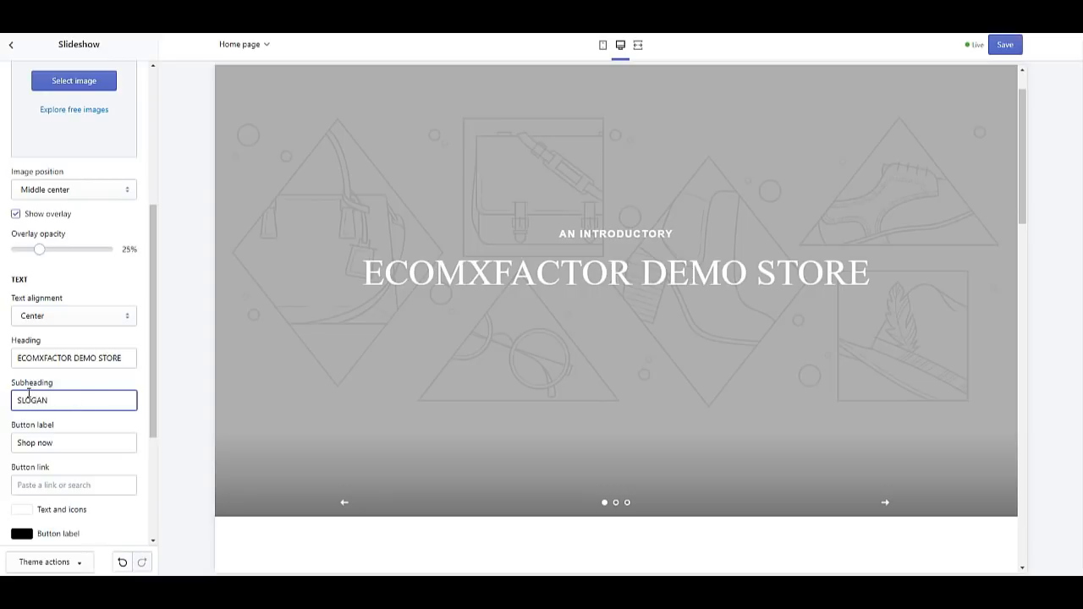
{"action": "type", "text": "LOGAN"}
Step: Expand the second slide's settings
{"action": "scroll", "coordinate": [43, 398], "scroll_direction": "down", "scroll_amount": 1}
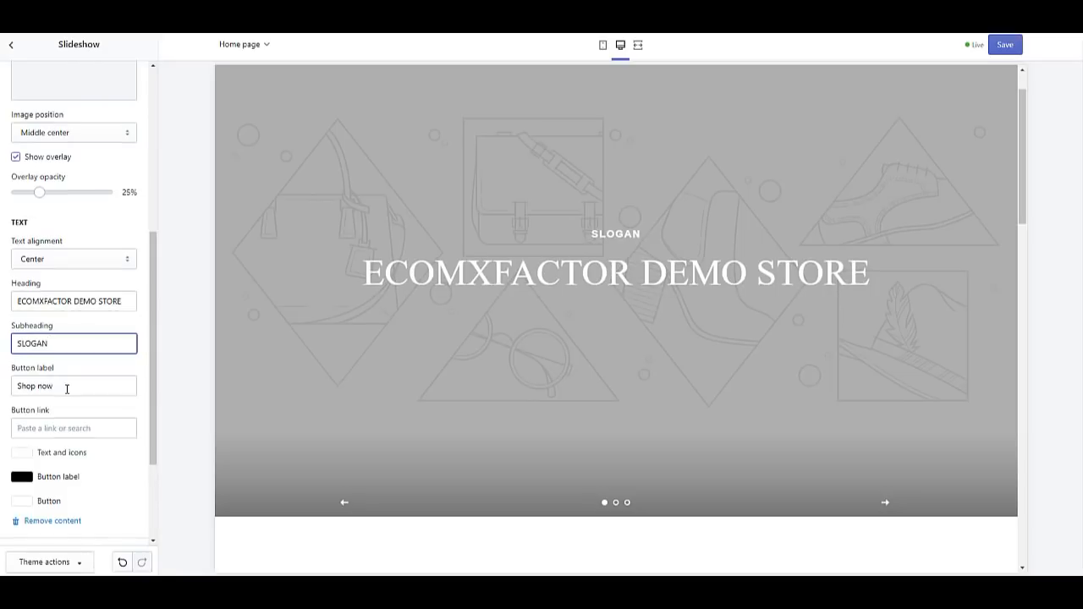
{"action": "scroll", "coordinate": [67, 388], "scroll_direction": "down", "scroll_amount": 1}
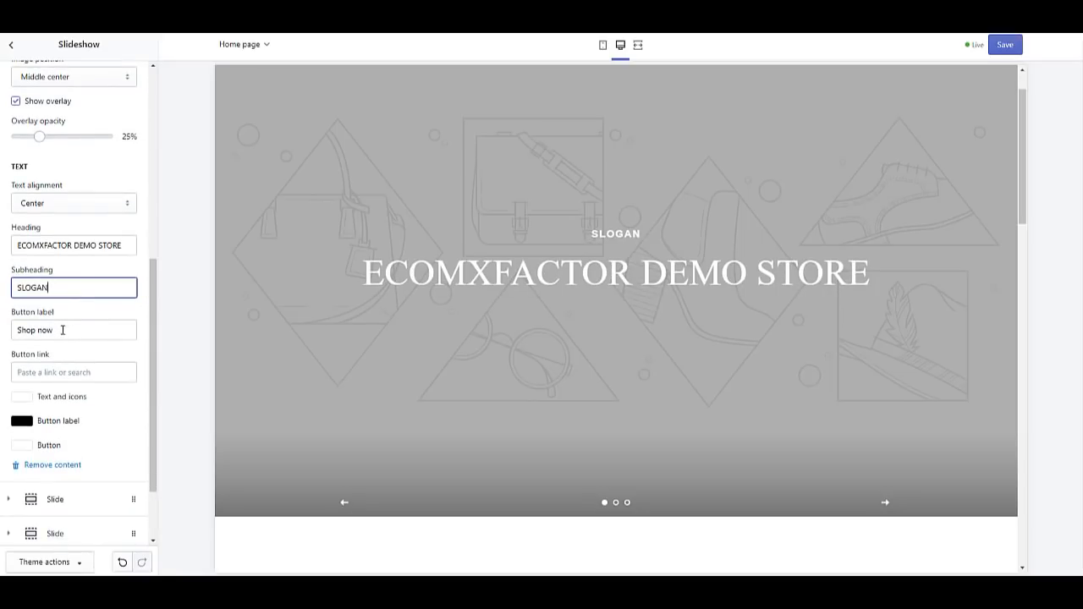
{"action": "scroll", "coordinate": [63, 330], "scroll_direction": "down", "scroll_amount": 1}
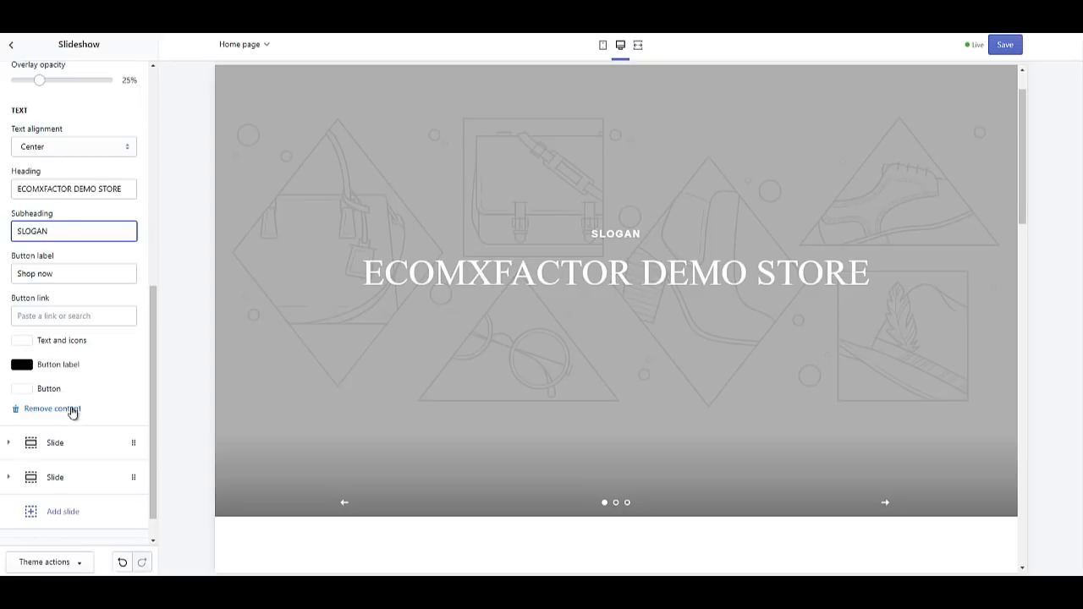
{"action": "left_click", "coordinate": [102, 448]}
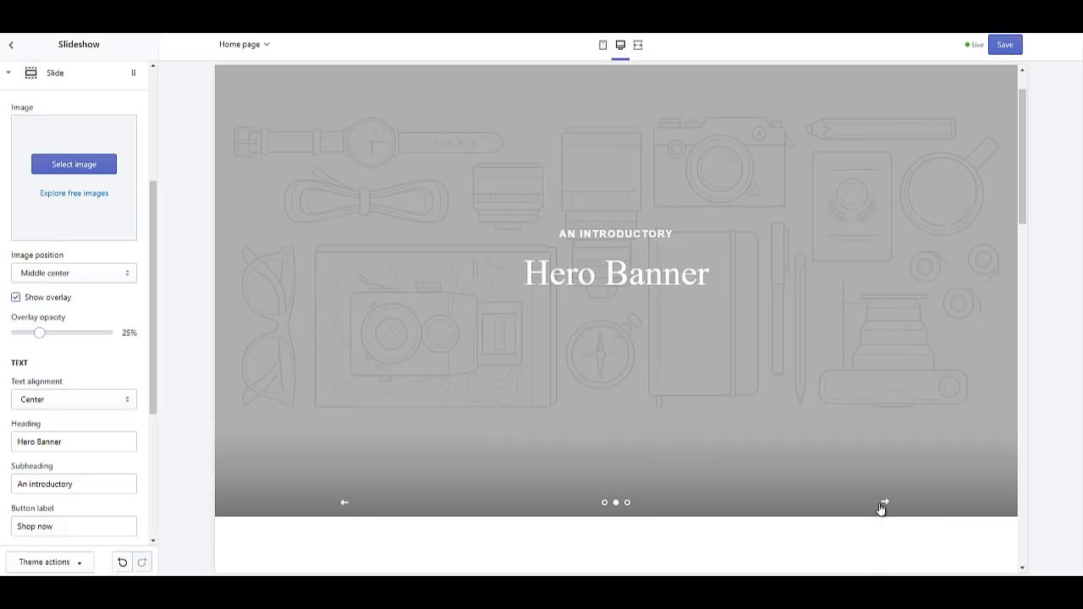
Step: Change the second slide's heading to 'Second SLIDE'
{"action": "left_click", "coordinate": [884, 503]}
{"action": "scroll", "coordinate": [52, 395], "scroll_direction": "down", "scroll_amount": 1}
{"action": "scroll", "coordinate": [52, 395], "scroll_direction": "down", "scroll_amount": 2}
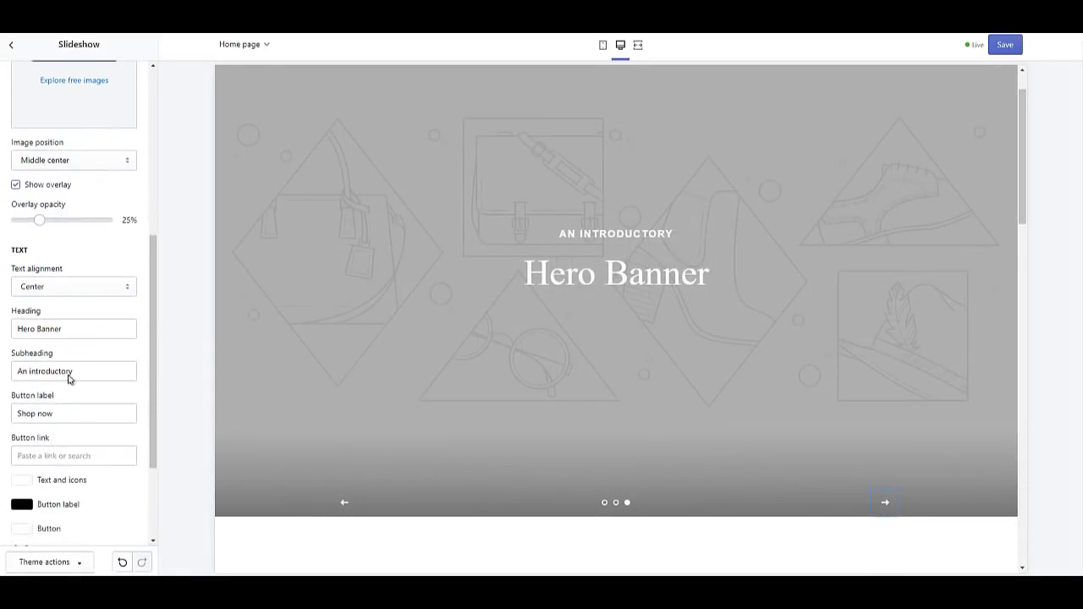
{"action": "triple_click", "coordinate": [74, 326]}
{"action": "type", "text": "Second SLIDE"}
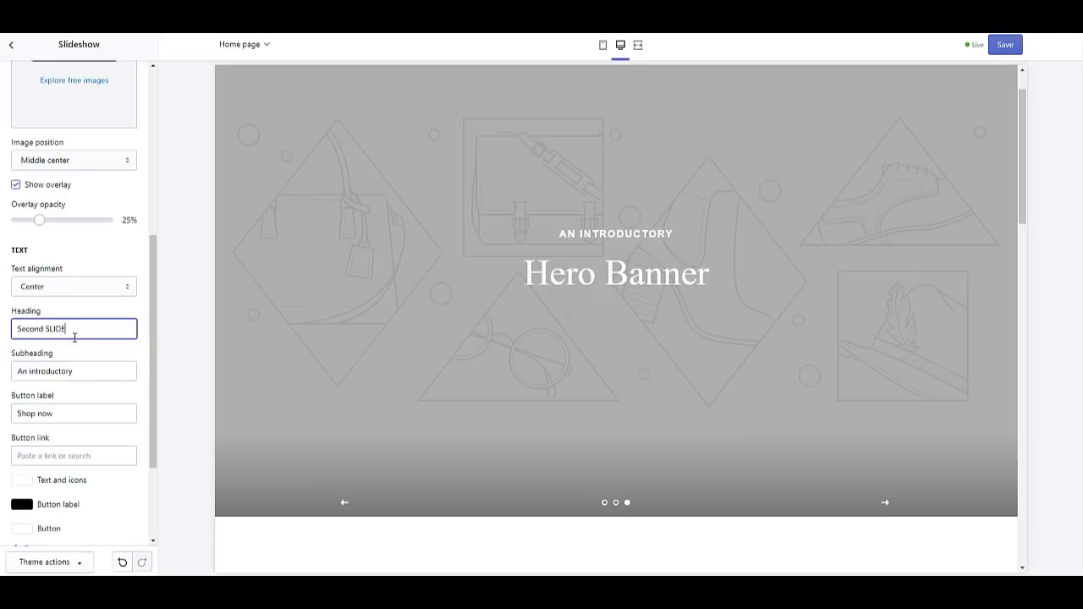
{"action": "left_click", "coordinate": [97, 370]}
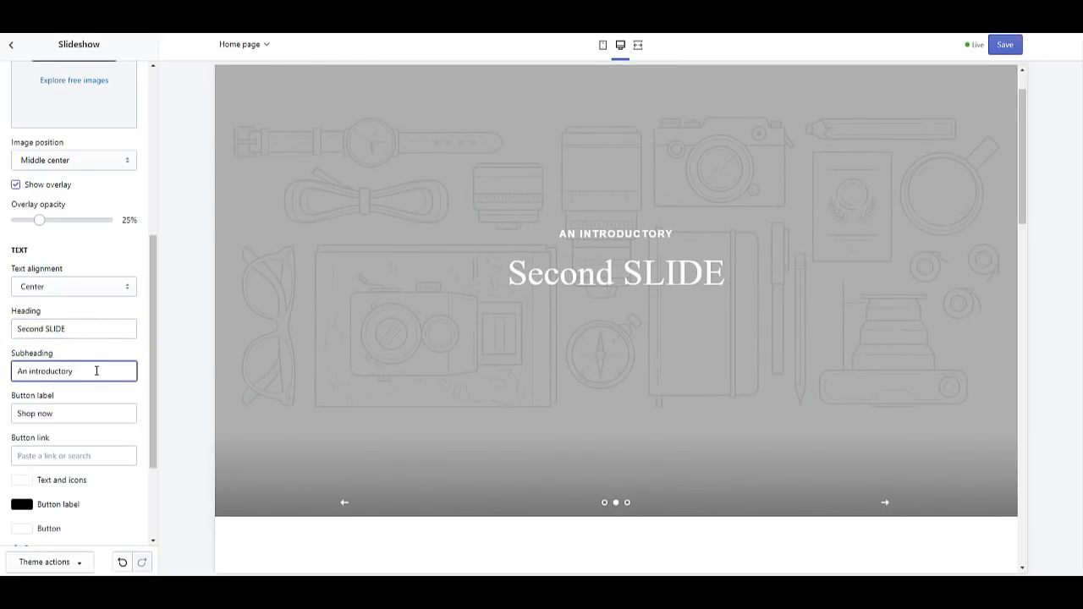
Step: Step the slideshow preview back to the first slide and return to the sections list
{"action": "scroll", "coordinate": [116, 409], "scroll_direction": "down", "scroll_amount": 3}
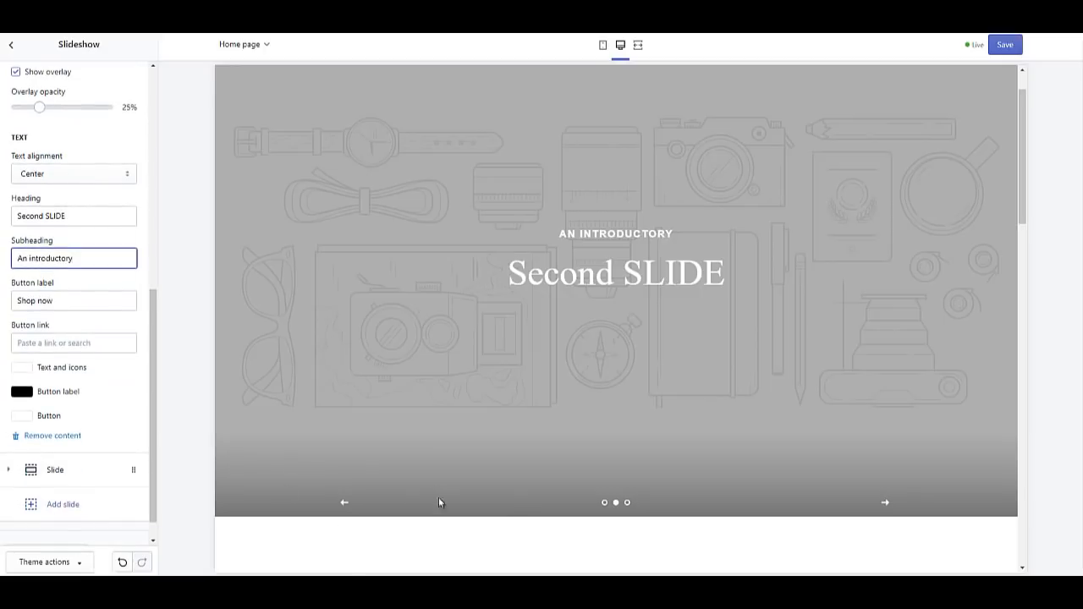
{"action": "left_click", "coordinate": [344, 503]}
{"action": "scroll", "coordinate": [77, 298], "scroll_direction": "down", "scroll_amount": 1}
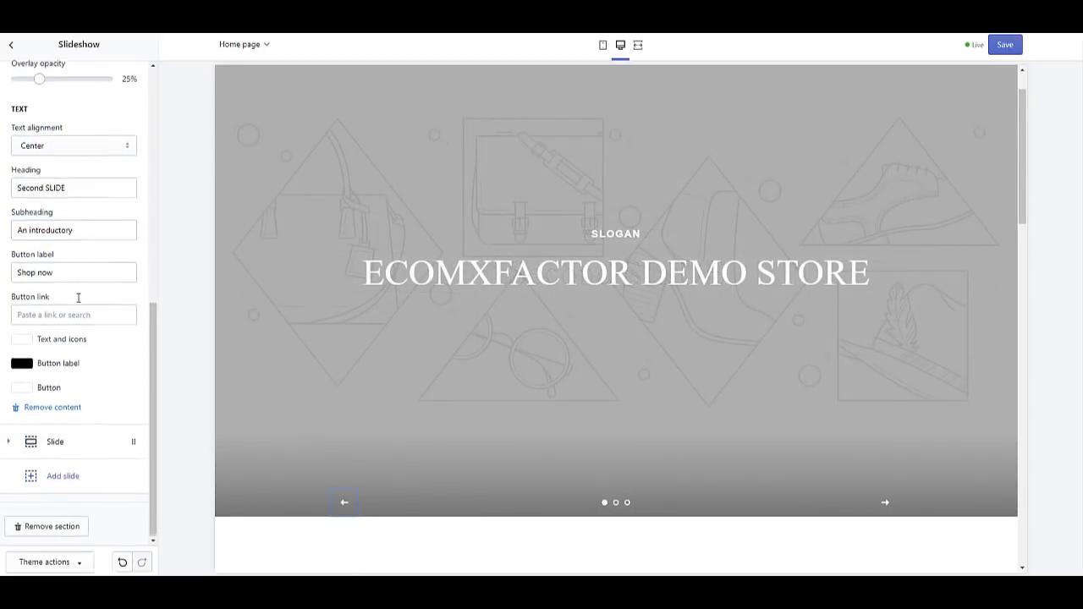
{"action": "scroll", "coordinate": [78, 298], "scroll_direction": "up", "scroll_amount": 8}
{"action": "left_click", "coordinate": [12, 44]}
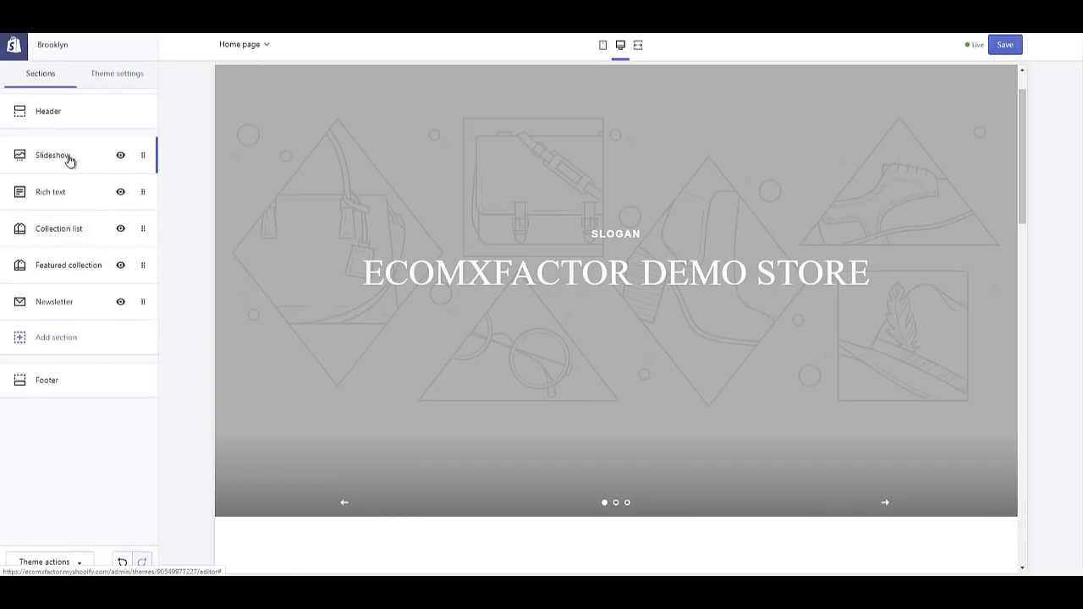
{"action": "scroll", "coordinate": [499, 218], "scroll_direction": "up", "scroll_amount": 1}
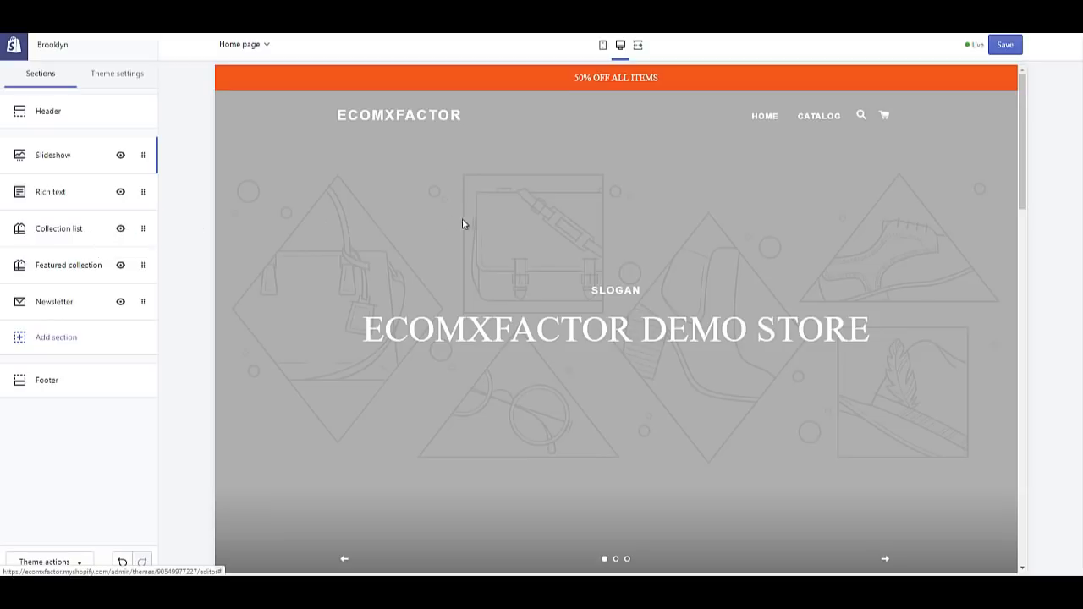
{"action": "scroll", "coordinate": [466, 227], "scroll_direction": "down", "scroll_amount": 5}
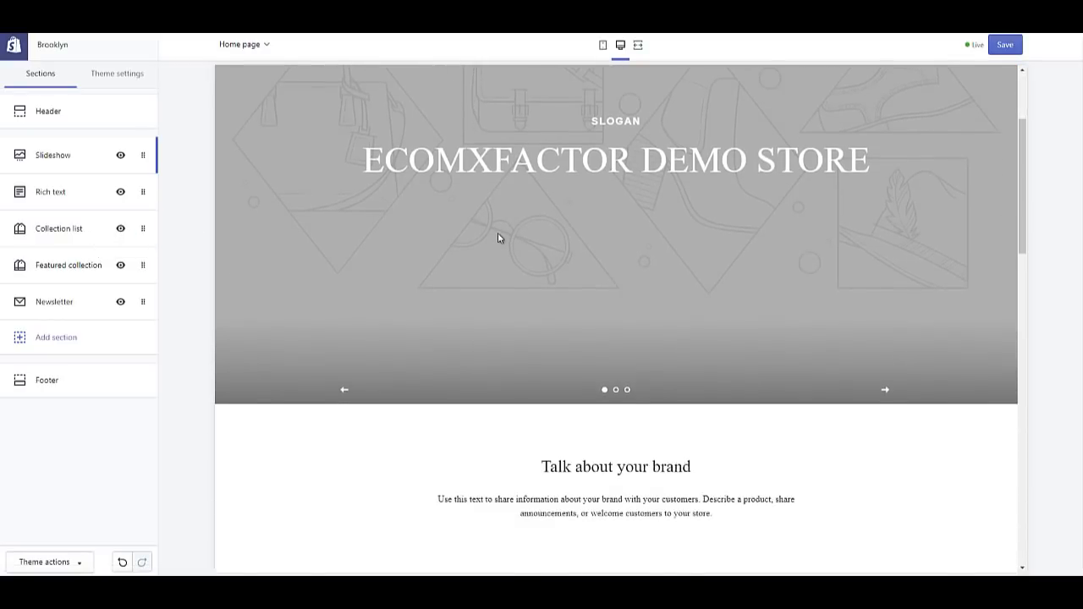
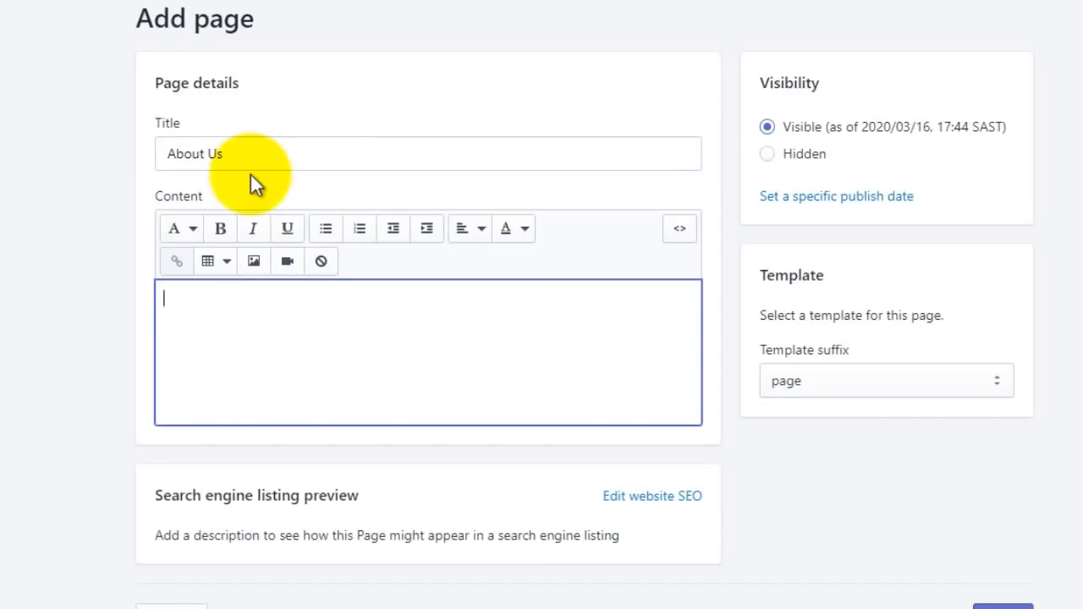
Step: Add 'Values', 'Your Email' and 'Image of the Team' as separate lines in the About Us content and save the page
{"action": "type", "text": "Values"}
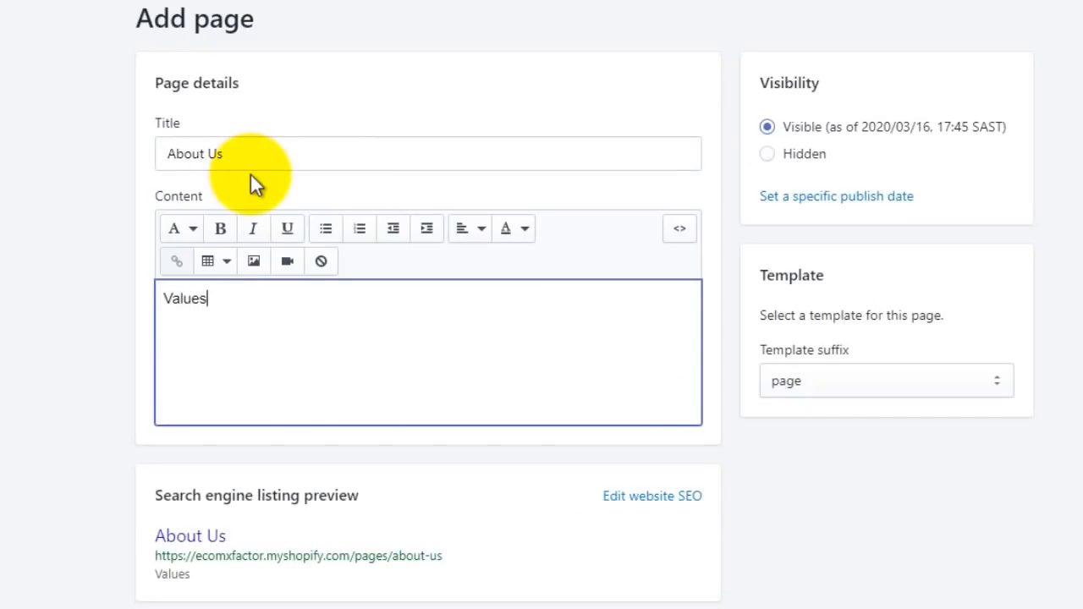
{"action": "key", "text": "Return"}
{"action": "type", "text": "Your Email"}
{"action": "key", "text": "Return"}
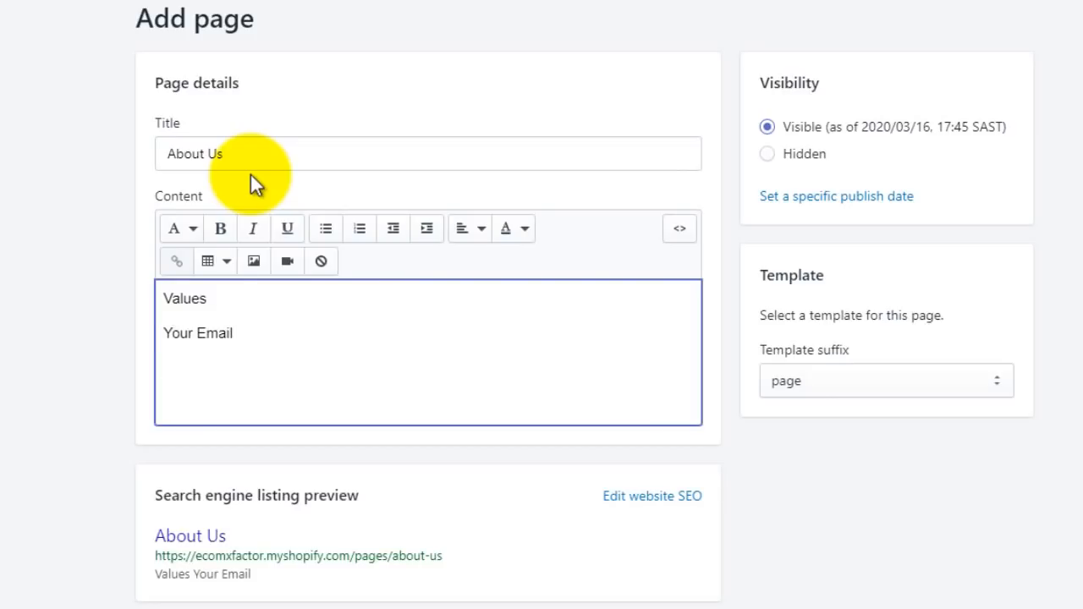
{"action": "type", "text": "Image of the Team."}
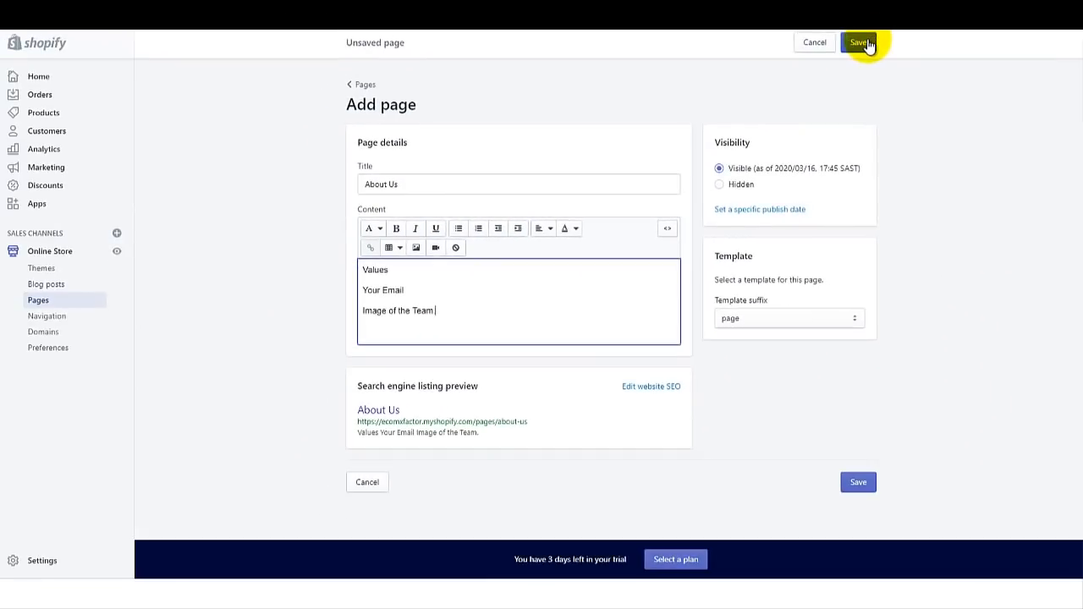
{"action": "left_click", "coordinate": [860, 42]}
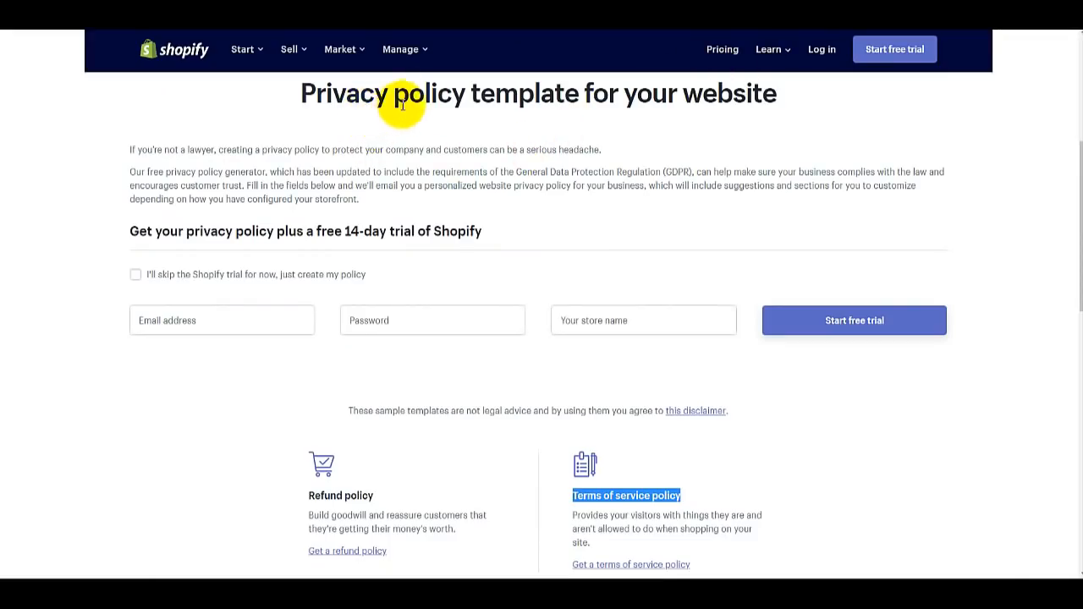
Step: Skip the Shopify trial and enter EcomXFactor as the company name in the privacy policy generator
{"action": "left_click", "coordinate": [136, 275]}
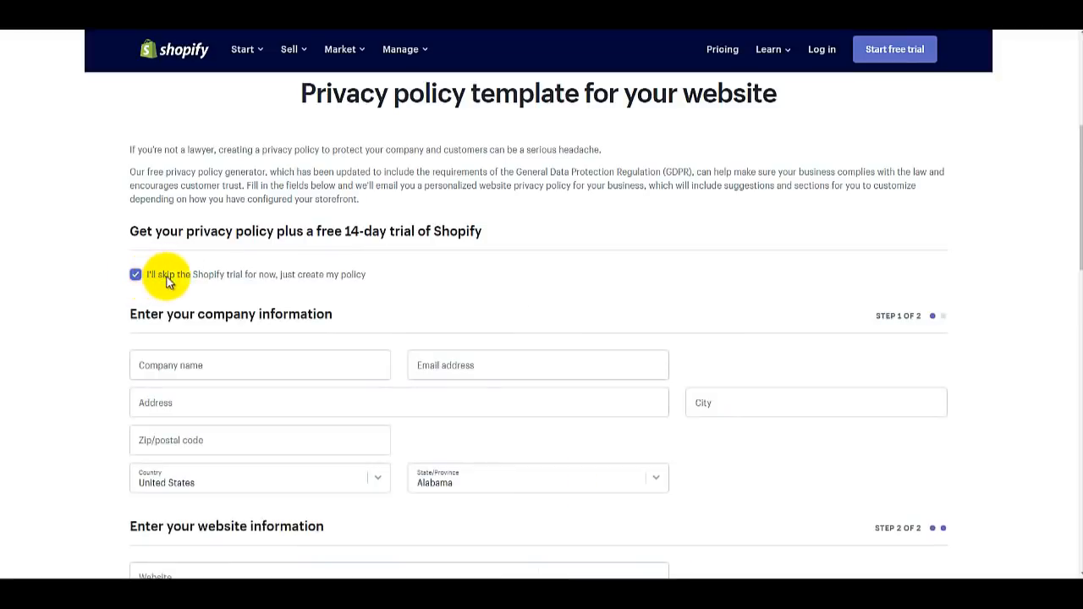
{"action": "left_click", "coordinate": [254, 361]}
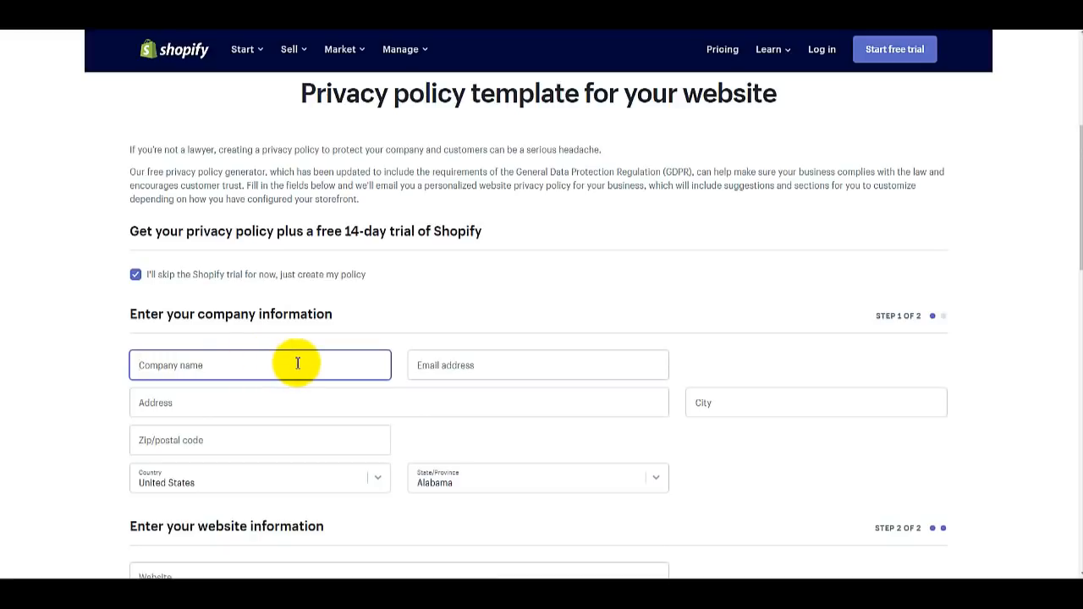
{"action": "type", "text": "Eco"}
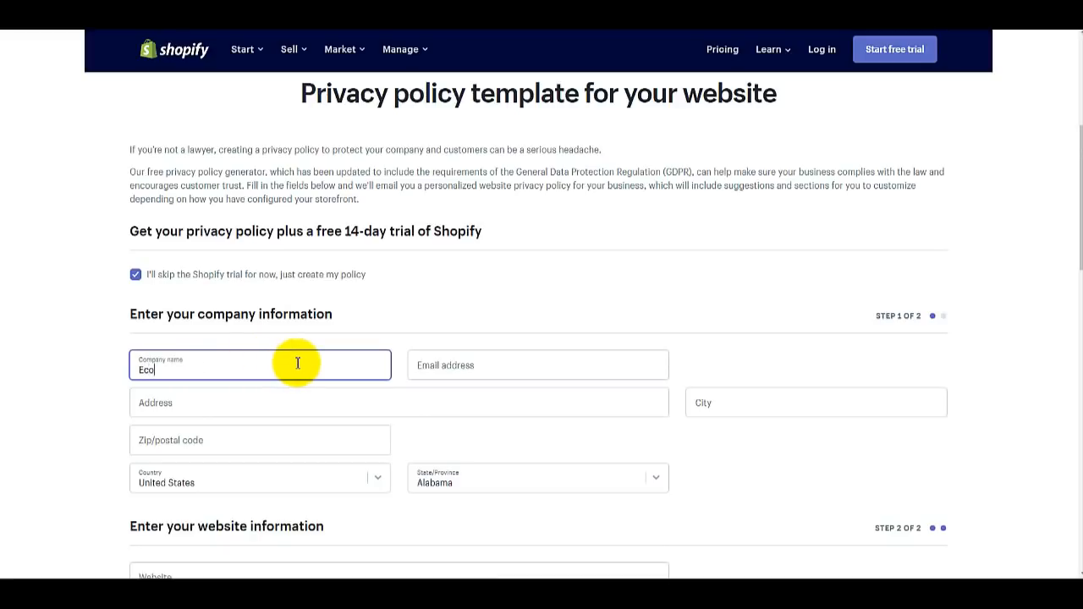
{"action": "type", "text": "mXFactor"}
{"action": "key", "text": "Tab"}
{"action": "left_click", "coordinate": [344, 394]}
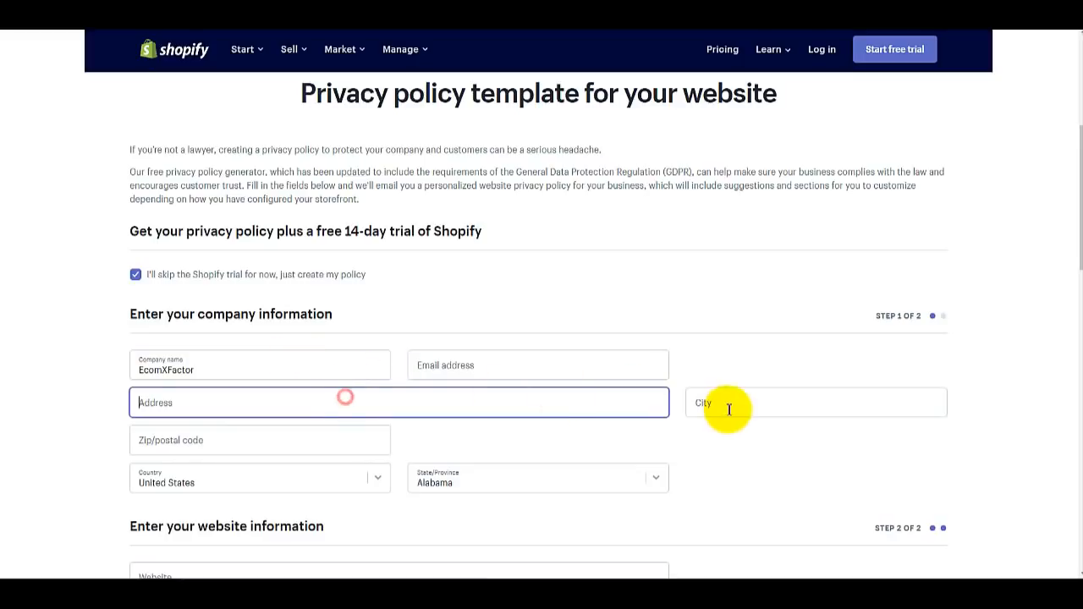
Step: Open the generated privacy policy from the emailed link
{"action": "scroll", "coordinate": [713, 402], "scroll_direction": "down", "scroll_amount": 2}
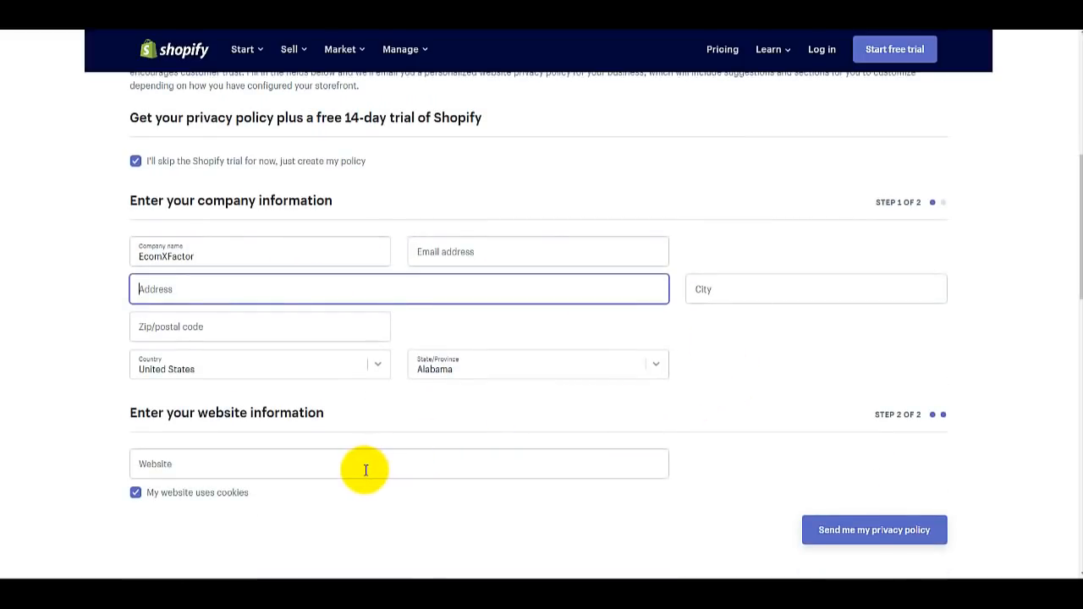
{"action": "scroll", "coordinate": [365, 470], "scroll_direction": "down", "scroll_amount": 3}
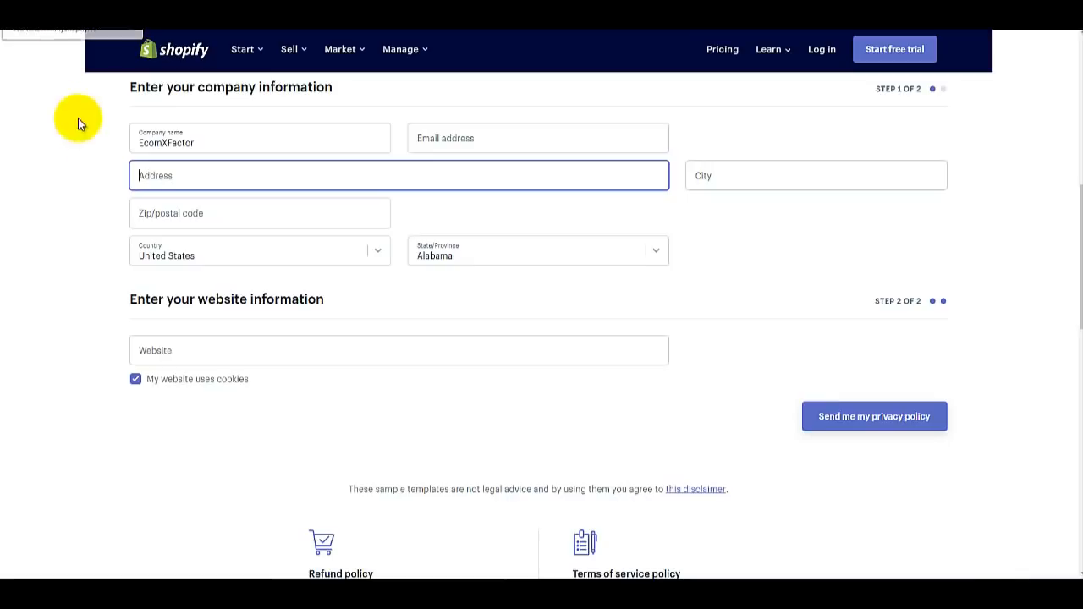
{"action": "scroll", "coordinate": [109, 216], "scroll_direction": "up", "scroll_amount": 3}
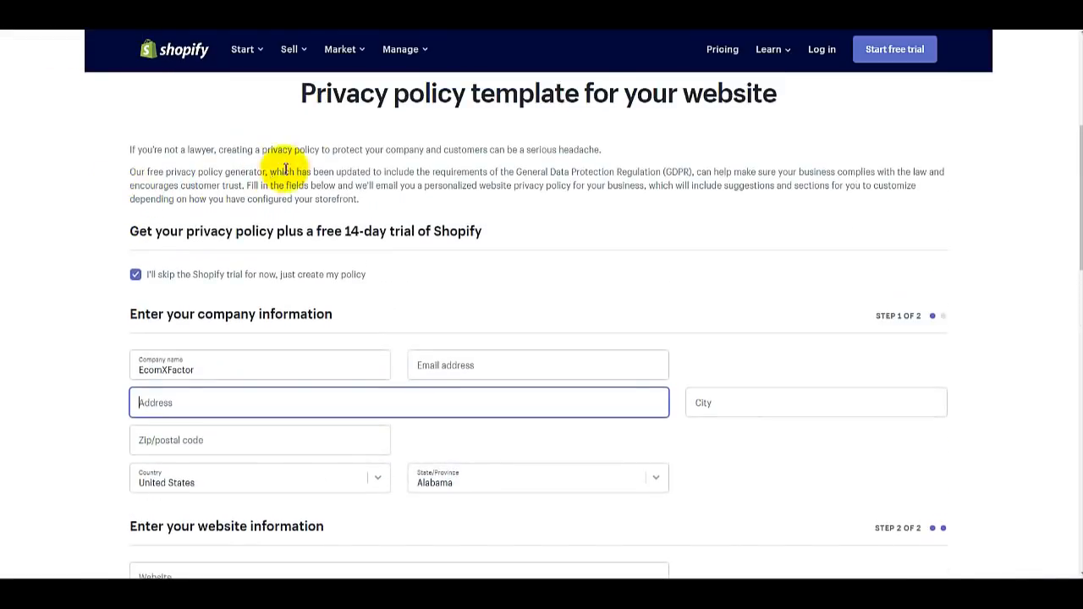
{"action": "scroll", "coordinate": [285, 169], "scroll_direction": "up", "scroll_amount": 2}
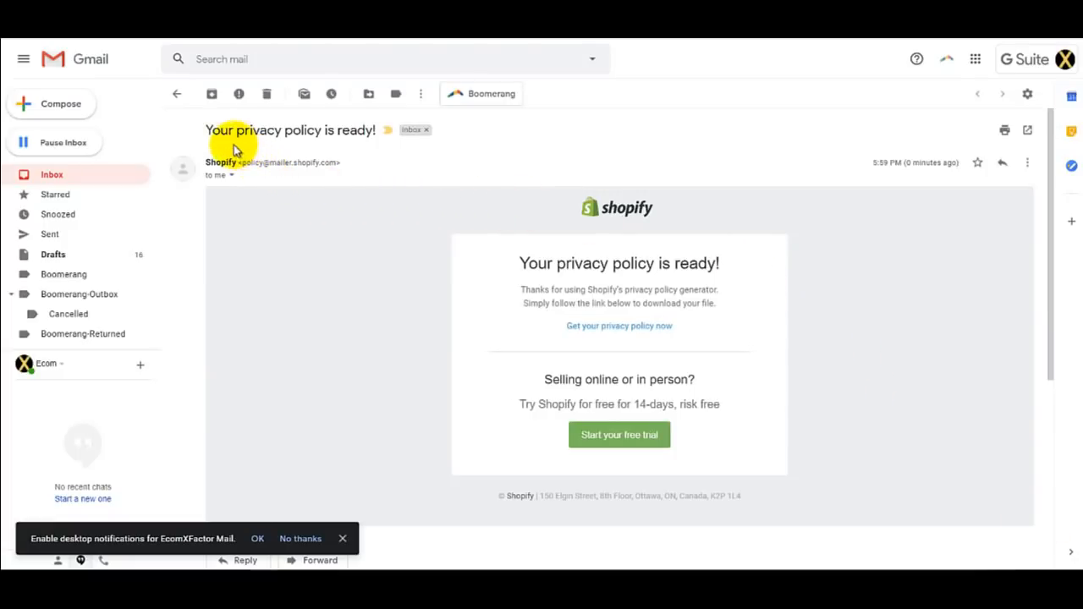
{"action": "left_click", "coordinate": [615, 334]}
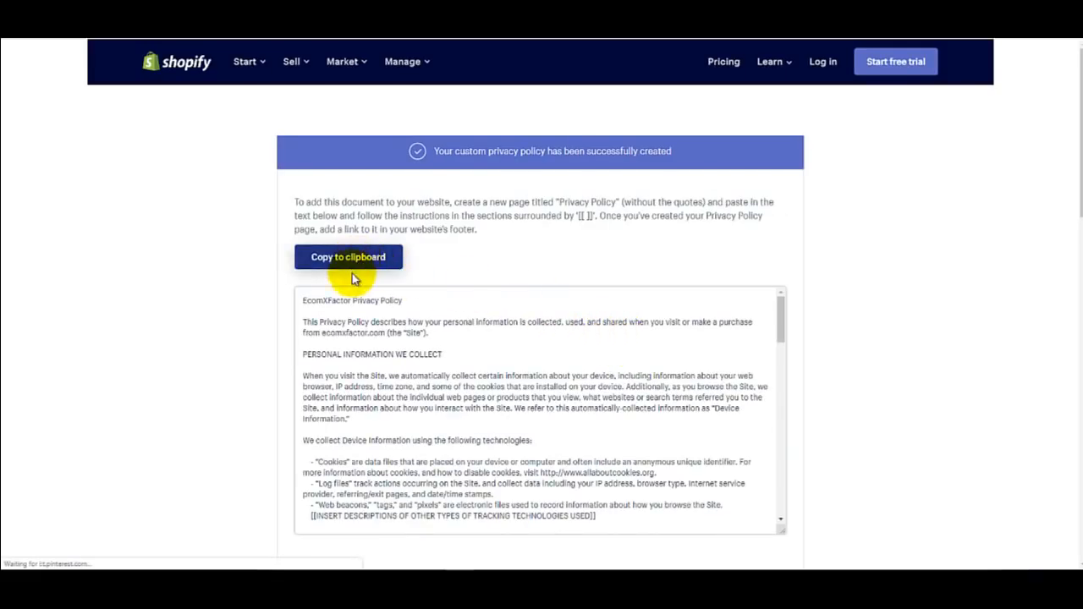
Step: Look over the generated EcomXFactor privacy policy and copy its full text to the clipboard
{"action": "scroll", "coordinate": [353, 310], "scroll_direction": "down", "scroll_amount": 1}
{"action": "scroll", "coordinate": [354, 309], "scroll_direction": "down", "scroll_amount": 10}
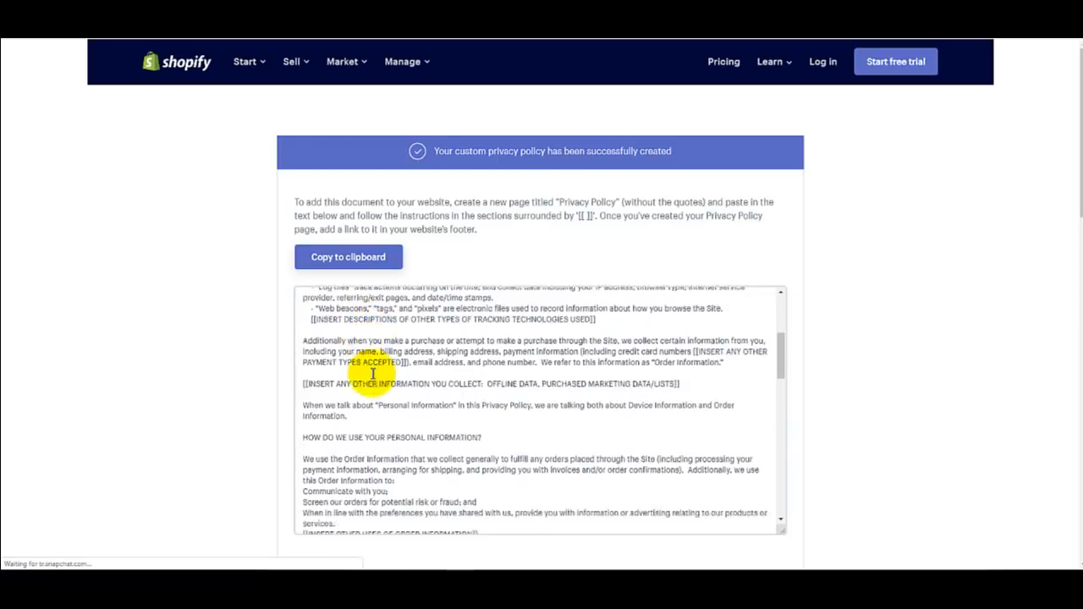
{"action": "scroll", "coordinate": [373, 377], "scroll_direction": "down", "scroll_amount": 8}
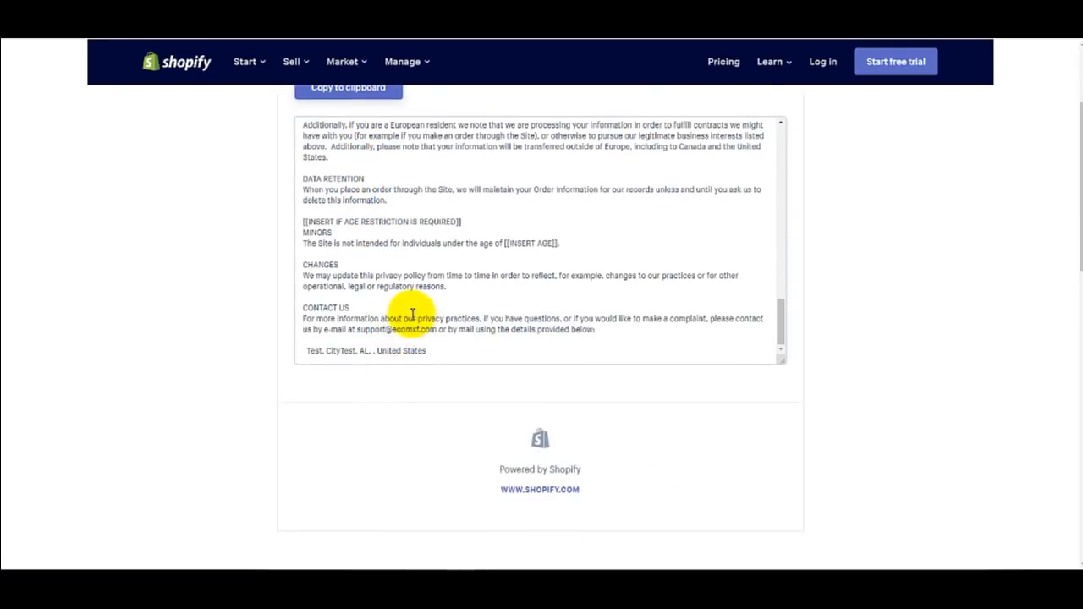
{"action": "scroll", "coordinate": [408, 315], "scroll_direction": "up", "scroll_amount": 5}
{"action": "scroll", "coordinate": [406, 313], "scroll_direction": "up", "scroll_amount": 10}
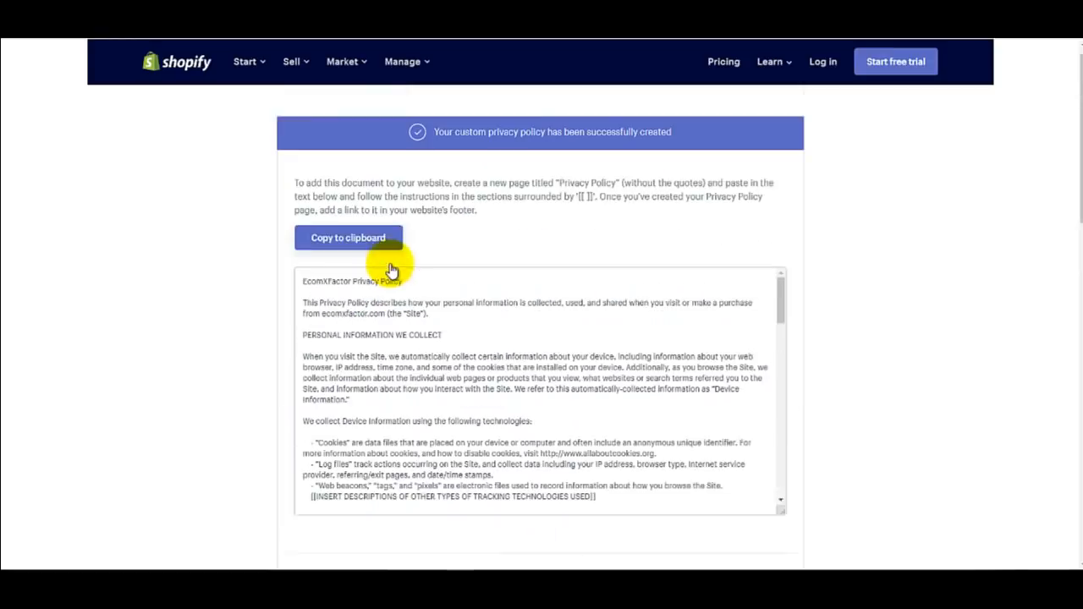
{"action": "left_click", "coordinate": [370, 267]}
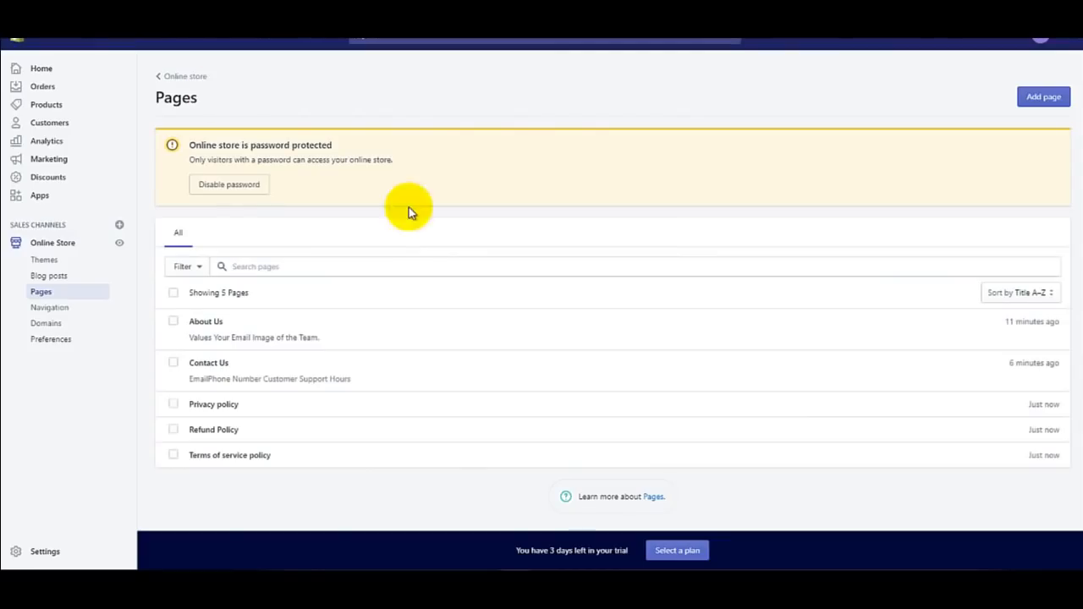
Step: Paste the copied EcomXFactor policy into the Privacy policy page's content and save it
{"action": "left_click", "coordinate": [271, 409]}
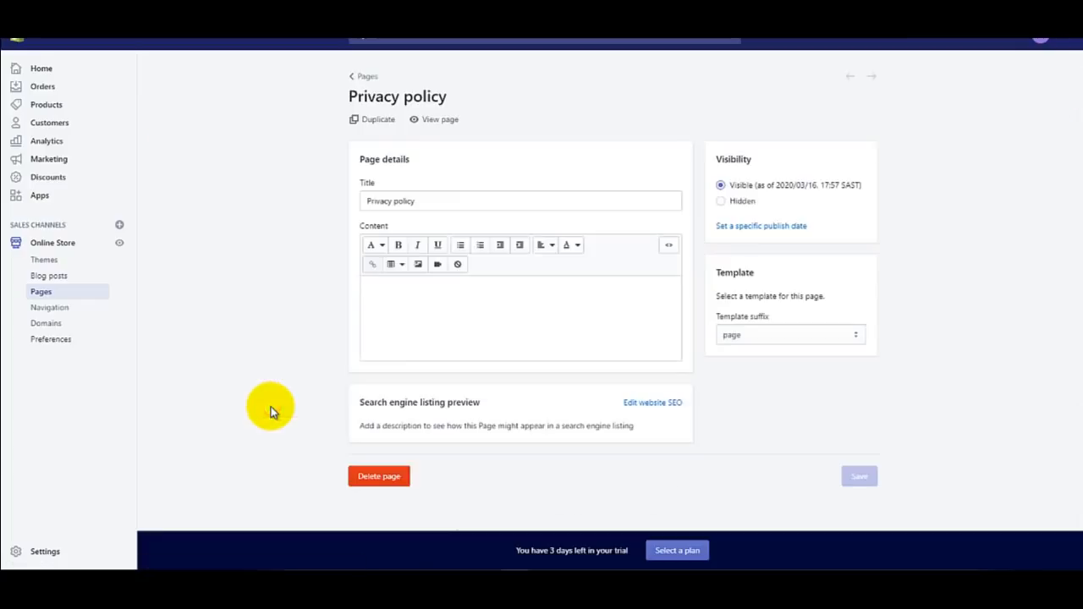
{"action": "left_click", "coordinate": [414, 305]}
{"action": "key", "text": "ctrl+v"}
{"action": "scroll", "coordinate": [417, 301], "scroll_direction": "up", "scroll_amount": 10}
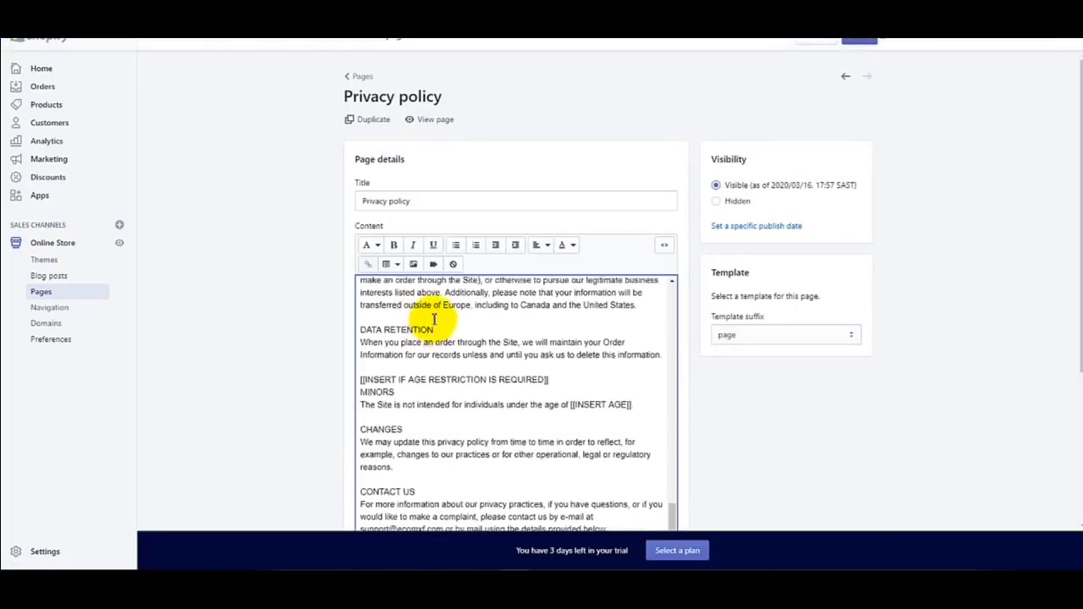
{"action": "scroll", "coordinate": [433, 333], "scroll_direction": "up", "scroll_amount": 10}
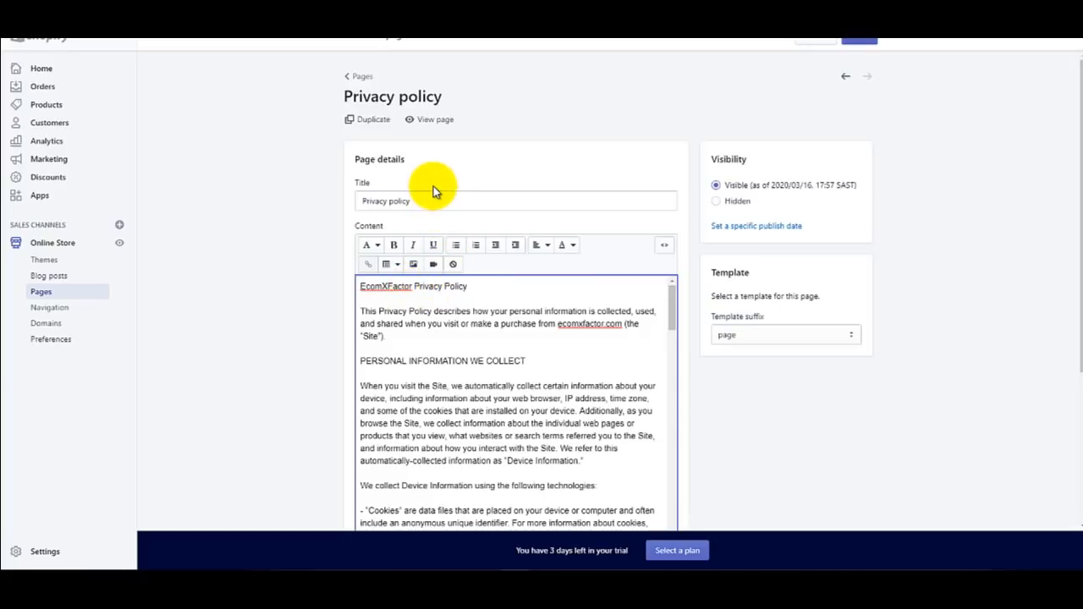
{"action": "left_click", "coordinate": [859, 40]}
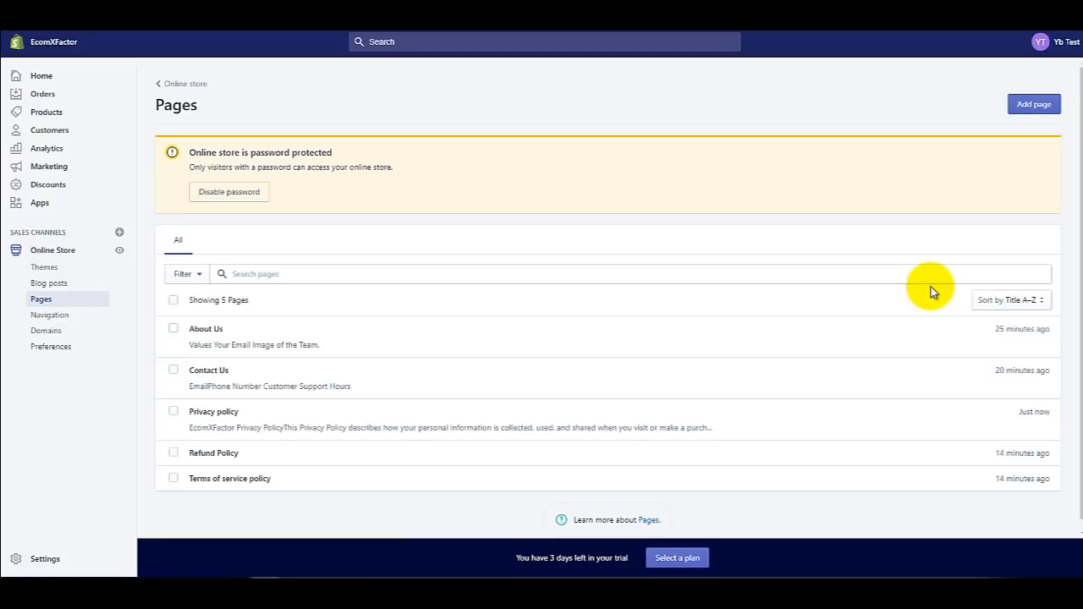
Step: Start a new page titled 'FAQ' and place the cursor in its empty content editor
{"action": "left_click", "coordinate": [1023, 110]}
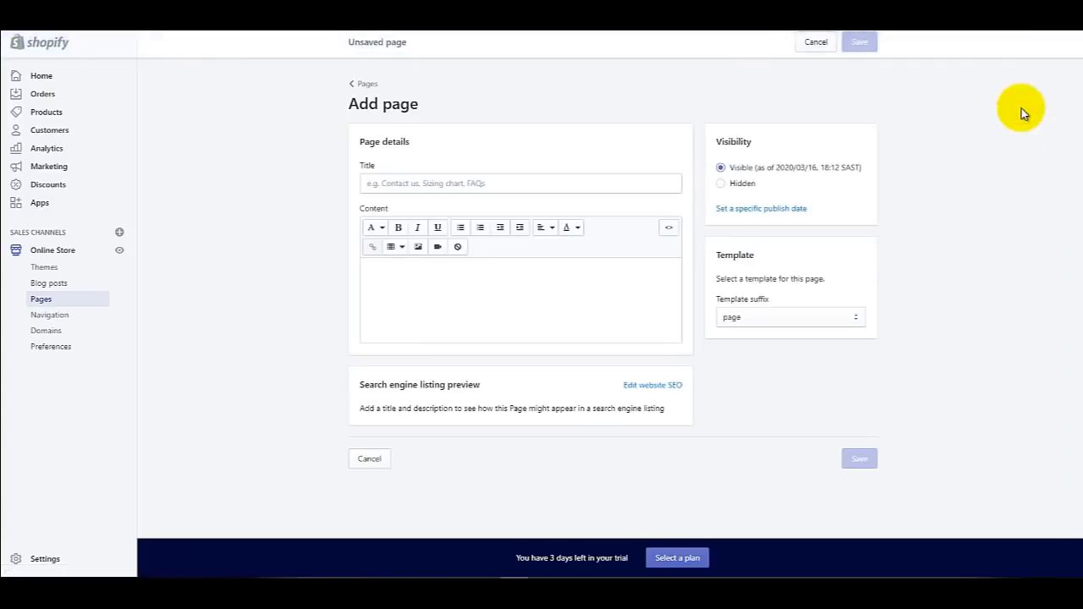
{"action": "left_click", "coordinate": [600, 182]}
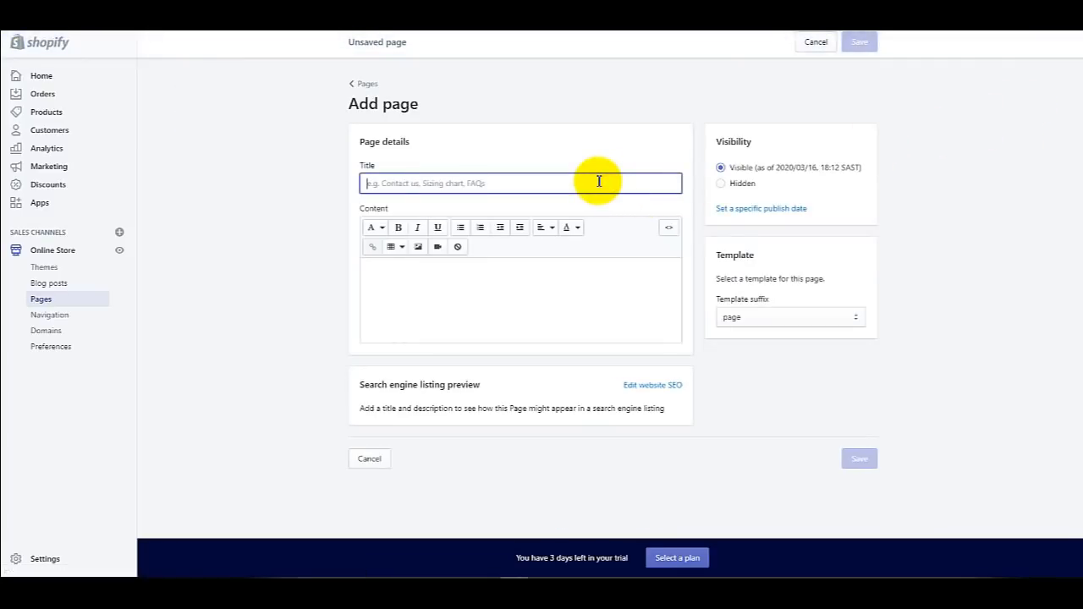
{"action": "type", "text": "FAQ"}
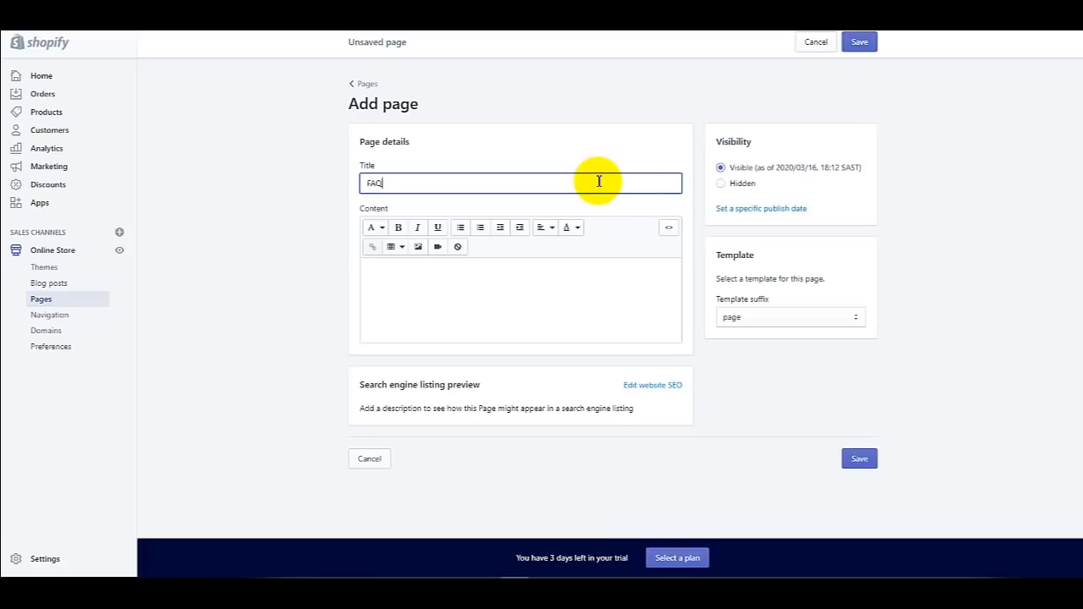
{"action": "key", "text": "Tab"}
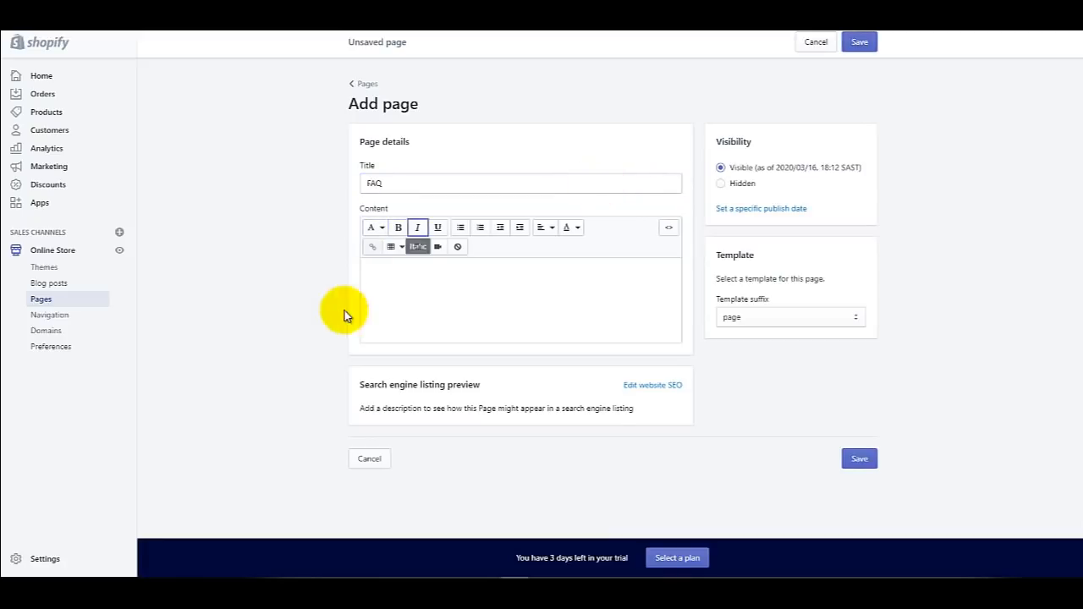
{"action": "left_click", "coordinate": [407, 268]}
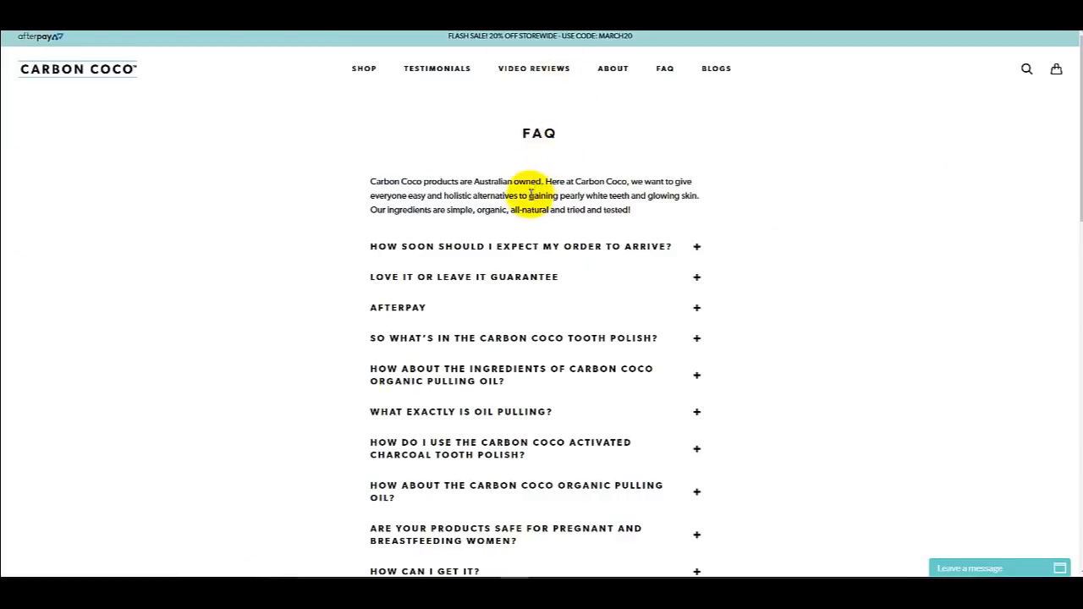
Step: Expand the Carbon Coco FAQ answers on order arrival times and 'How can I get it?'
{"action": "left_click", "coordinate": [376, 251]}
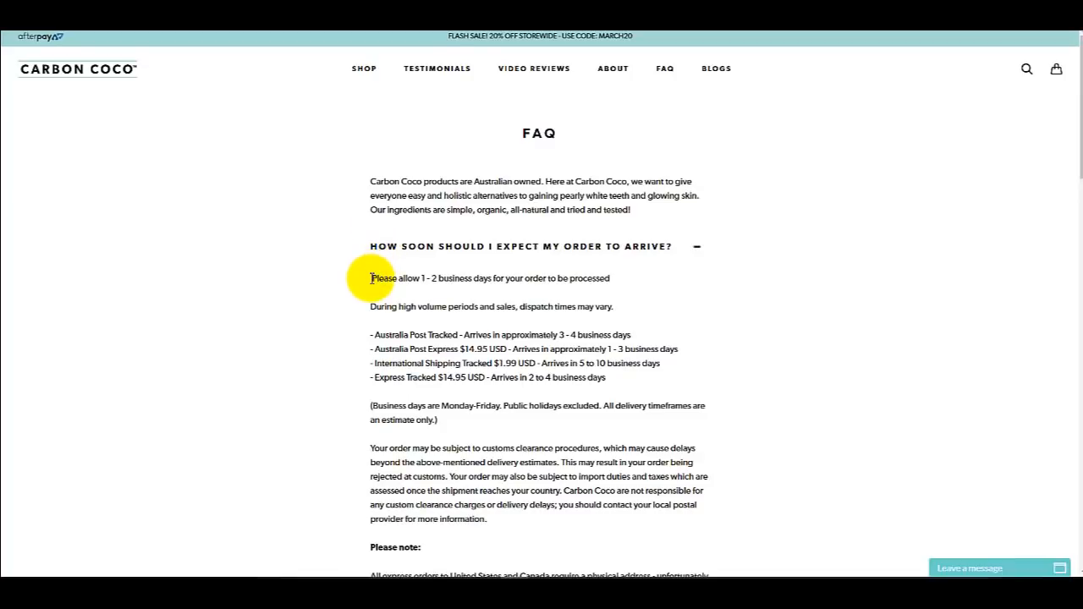
{"action": "scroll", "coordinate": [363, 281], "scroll_direction": "down", "scroll_amount": 5}
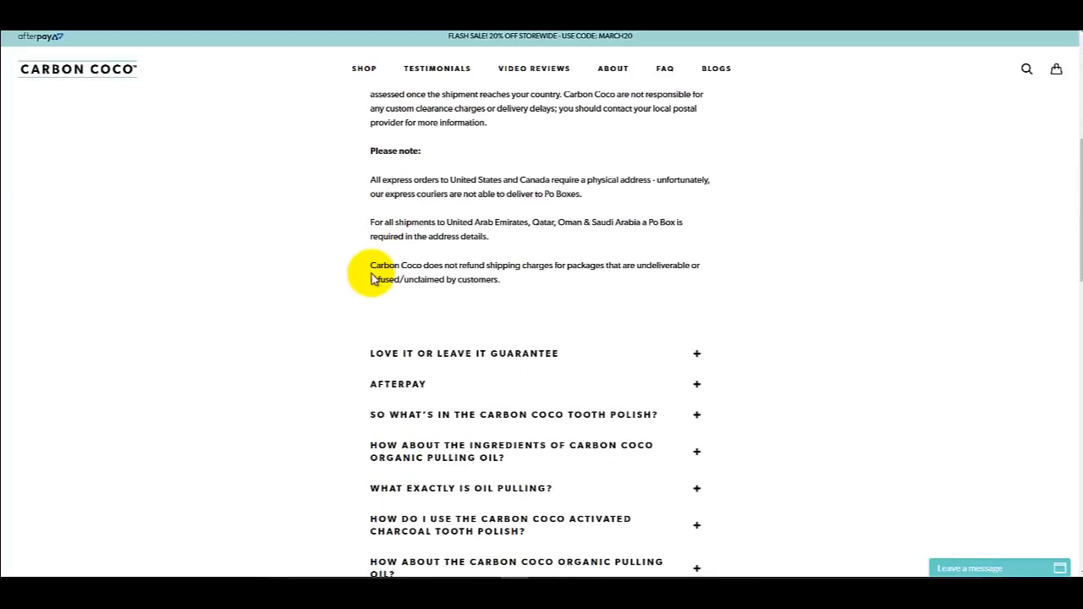
{"action": "scroll", "coordinate": [355, 285], "scroll_direction": "down", "scroll_amount": 1}
{"action": "scroll", "coordinate": [347, 292], "scroll_direction": "down", "scroll_amount": 1}
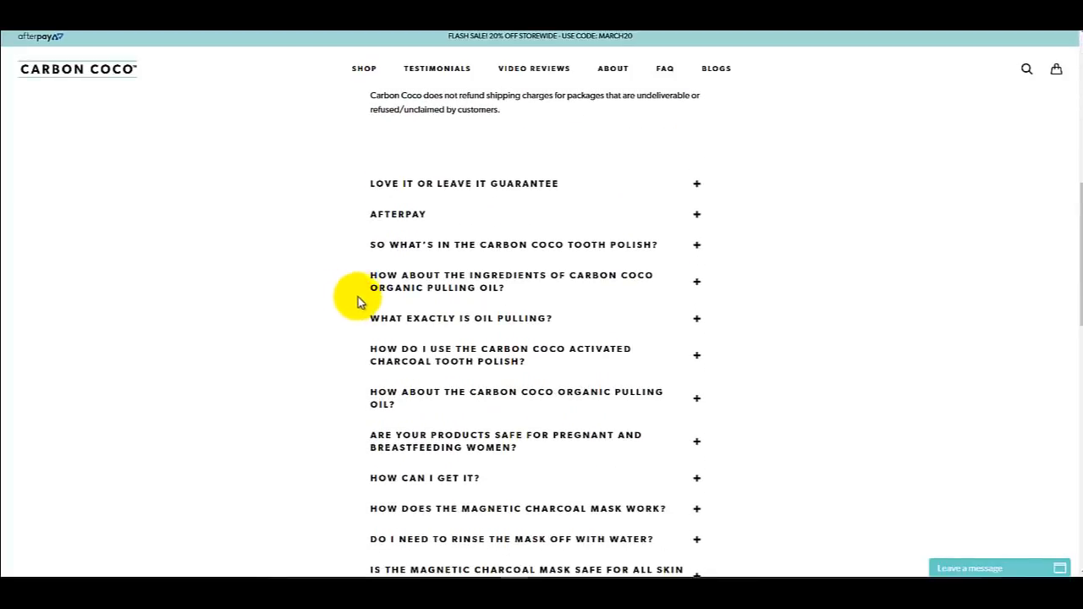
{"action": "left_click", "coordinate": [402, 482]}
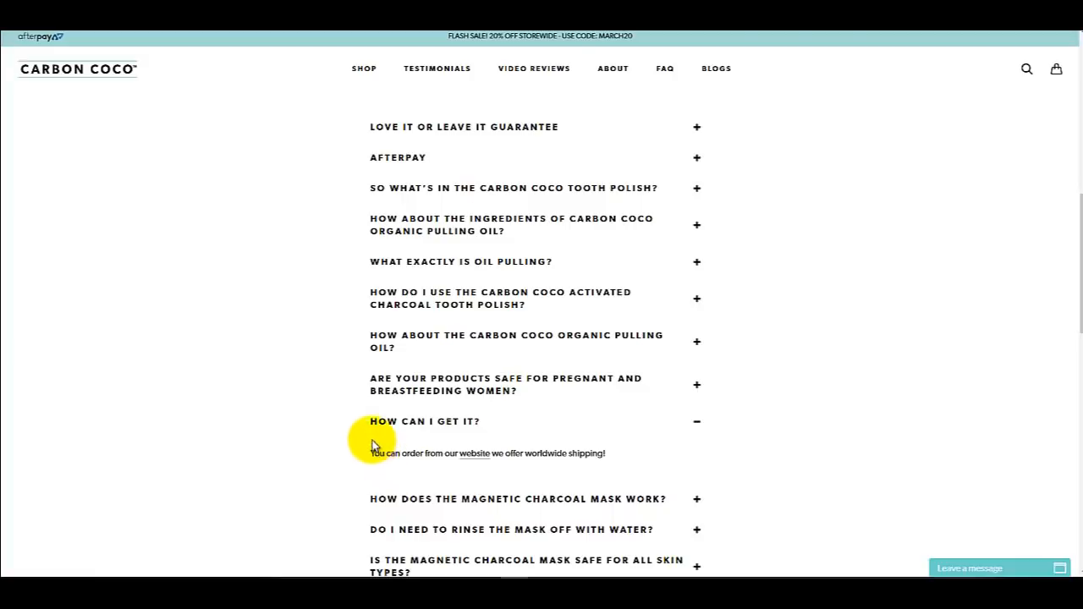
{"action": "scroll", "coordinate": [363, 423], "scroll_direction": "down", "scroll_amount": 3}
{"action": "scroll", "coordinate": [362, 396], "scroll_direction": "down", "scroll_amount": 1}
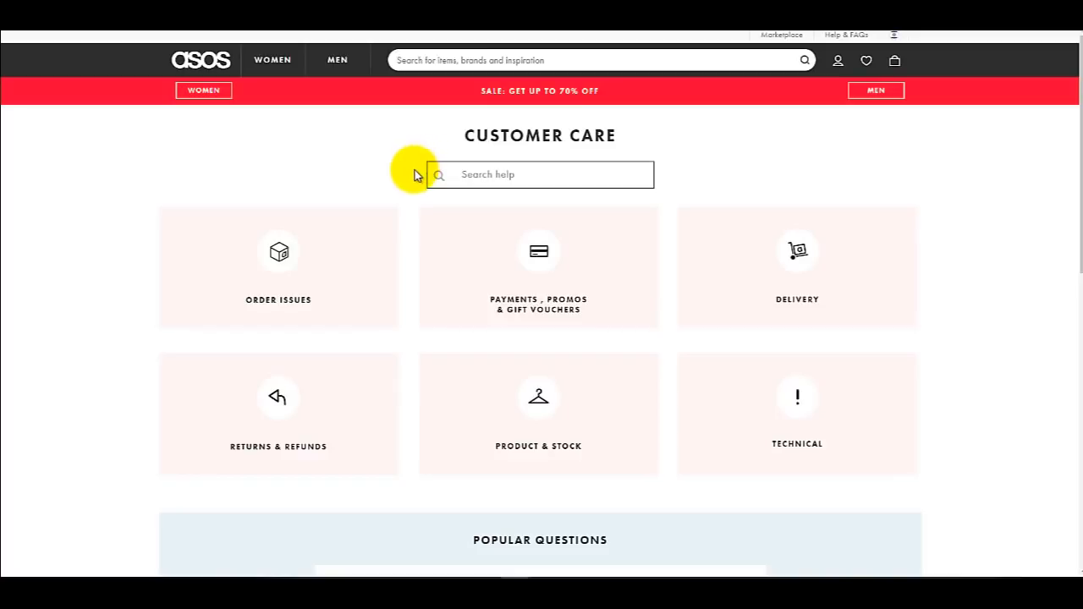
{"action": "mouse_move", "coordinate": [349, 233]}
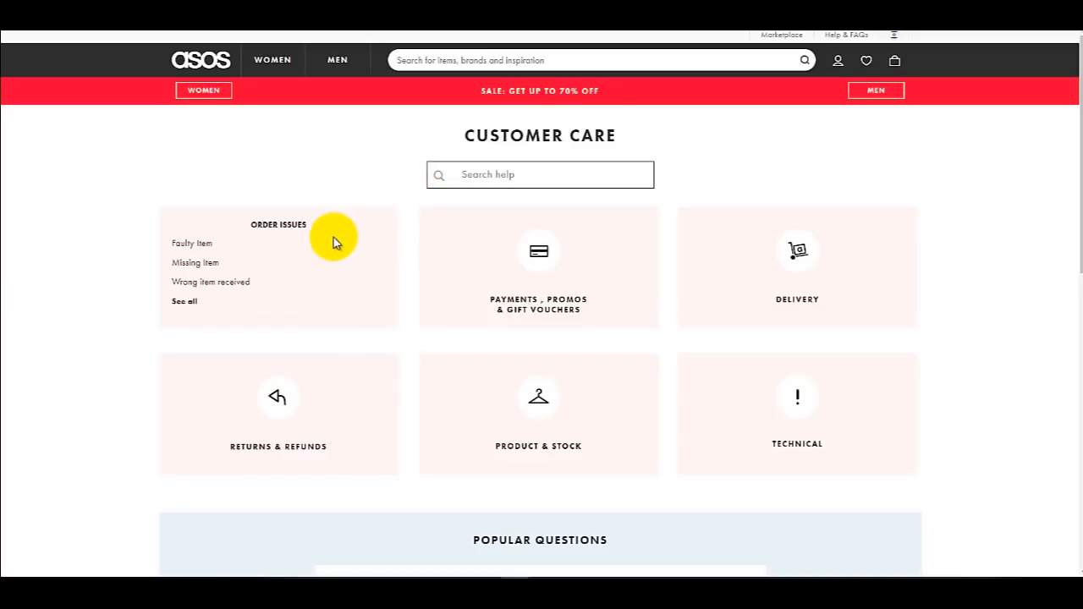
{"action": "mouse_move", "coordinate": [484, 232]}
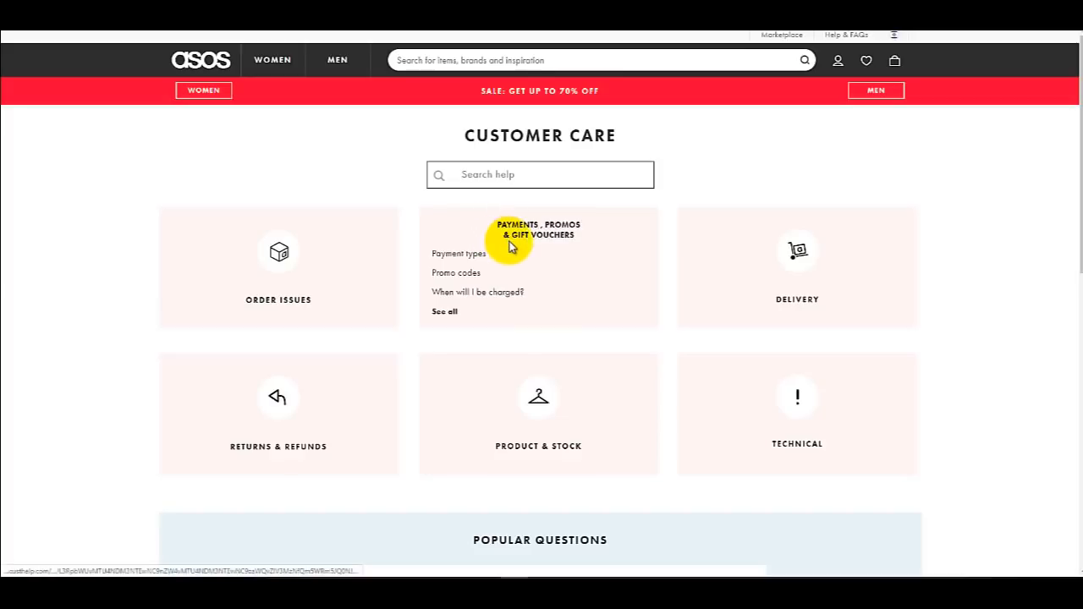
{"action": "mouse_move", "coordinate": [730, 242]}
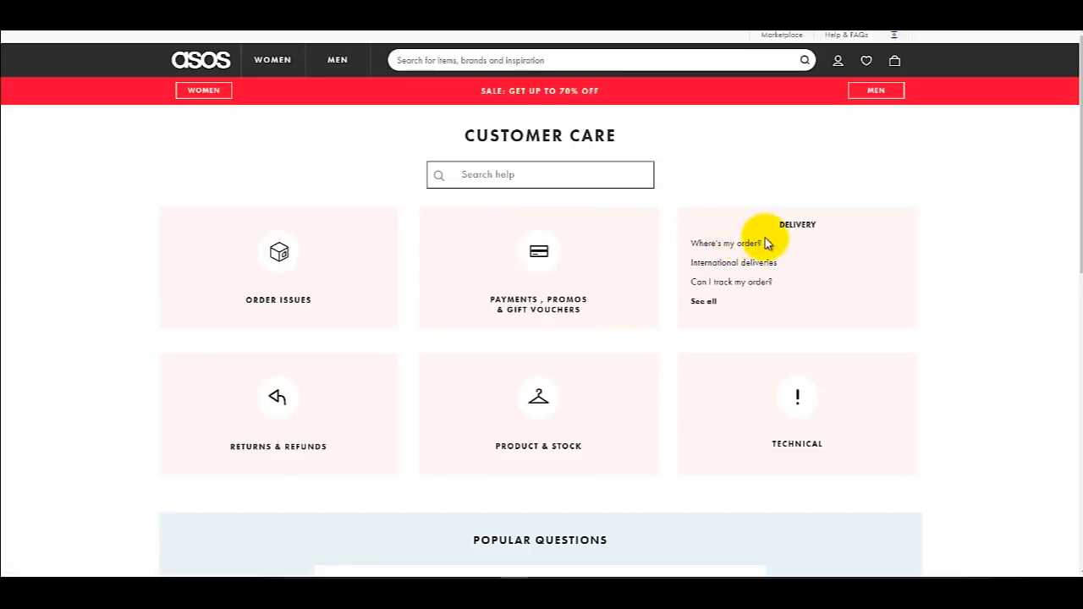
{"action": "mouse_move", "coordinate": [345, 396]}
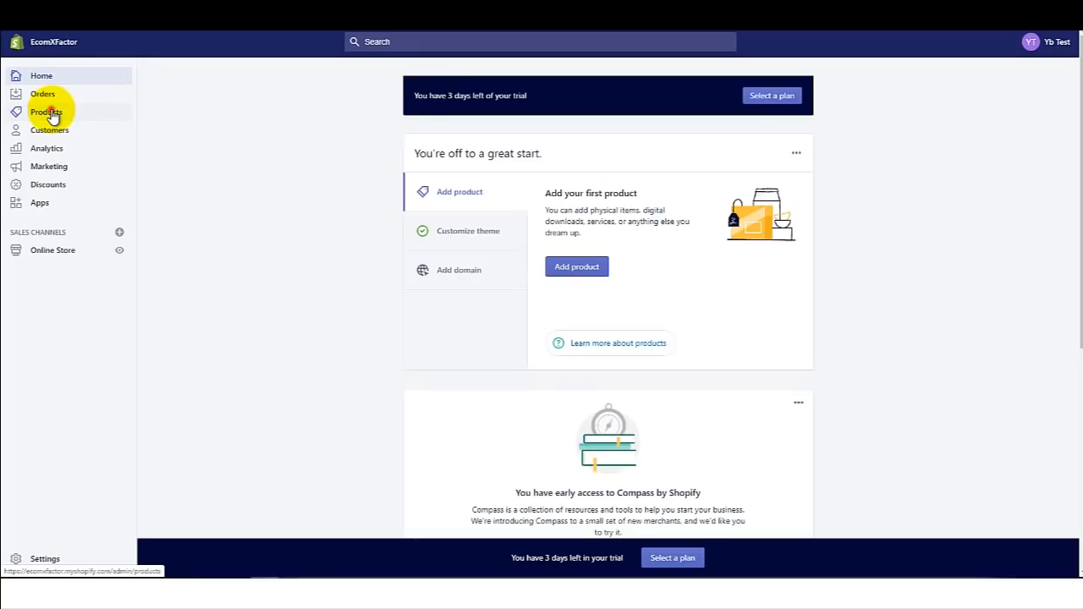
Step: Go to Products > Collections and begin creating a new collection
{"action": "left_click", "coordinate": [48, 110]}
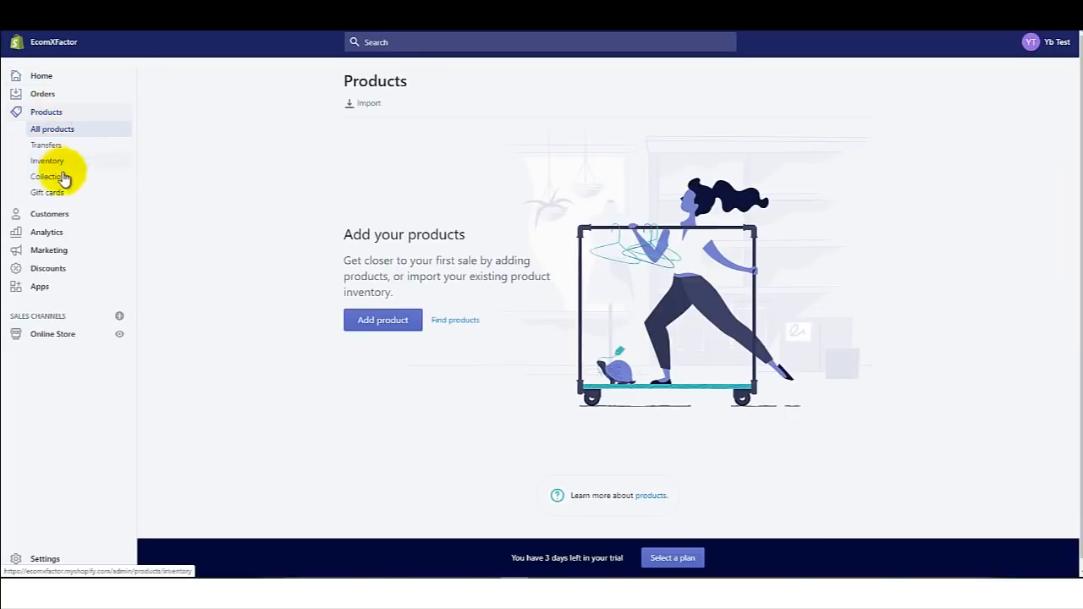
{"action": "left_click", "coordinate": [62, 176]}
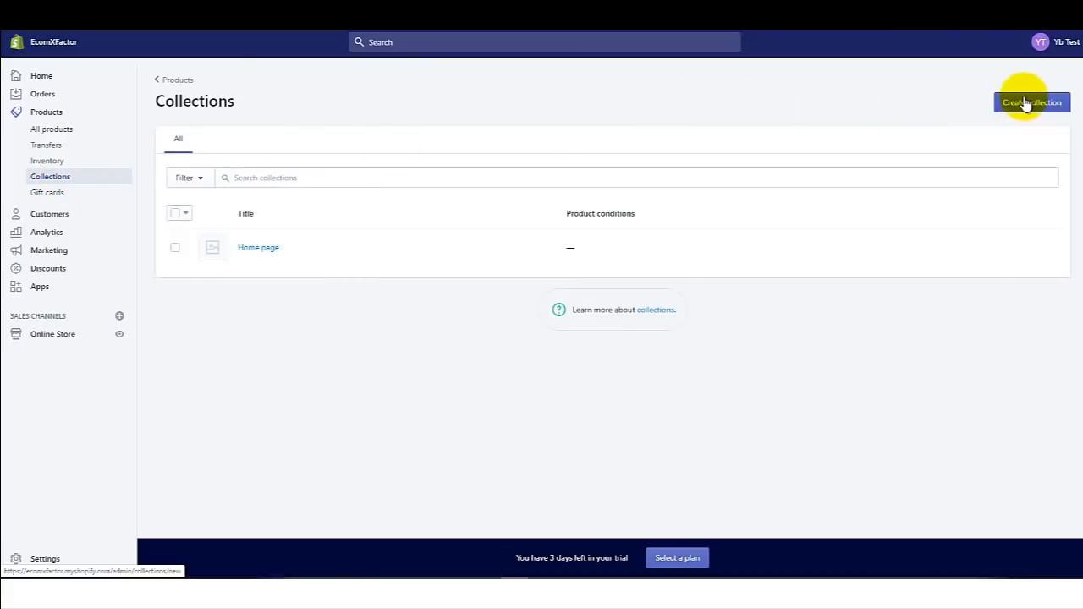
{"action": "left_click", "coordinate": [1025, 104]}
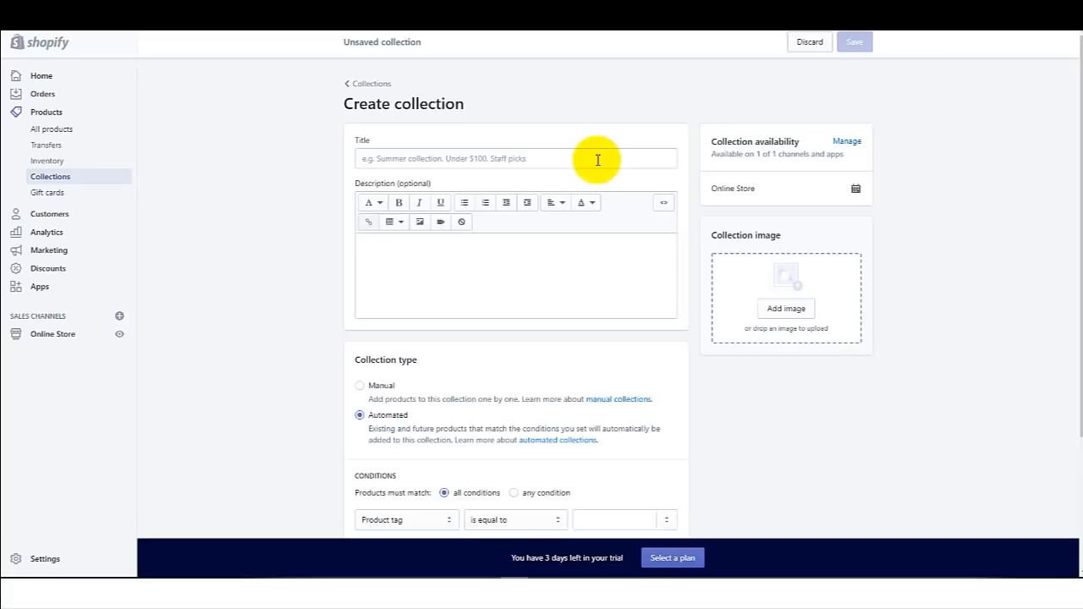
Step: Create and save a manual collection titled 'Gadgets'
{"action": "left_click", "coordinate": [597, 159]}
{"action": "type", "text": "G"}
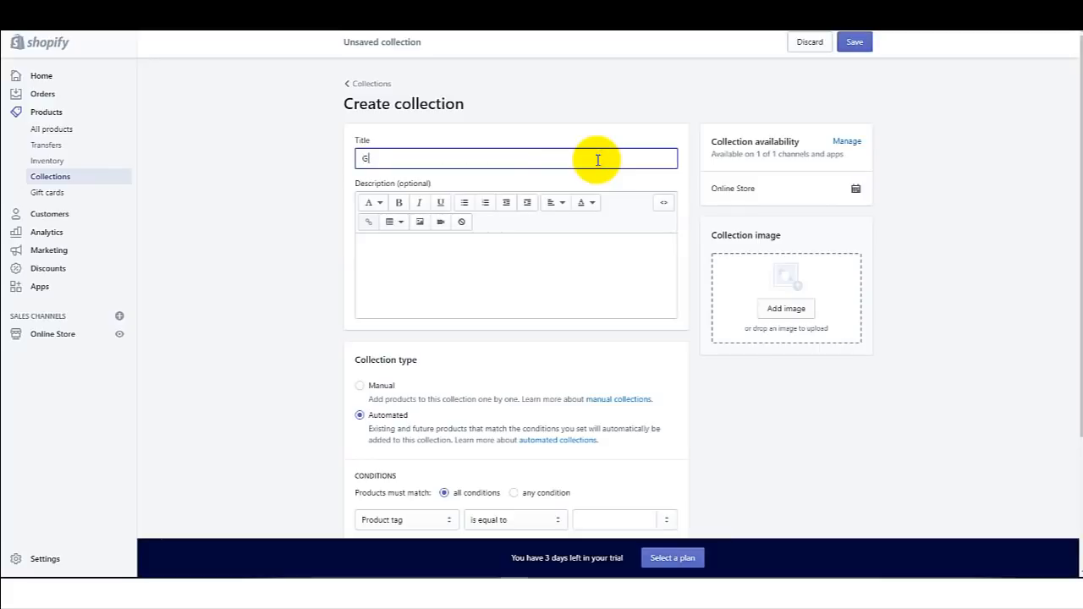
{"action": "type", "text": "adgets"}
{"action": "left_click", "coordinate": [360, 386]}
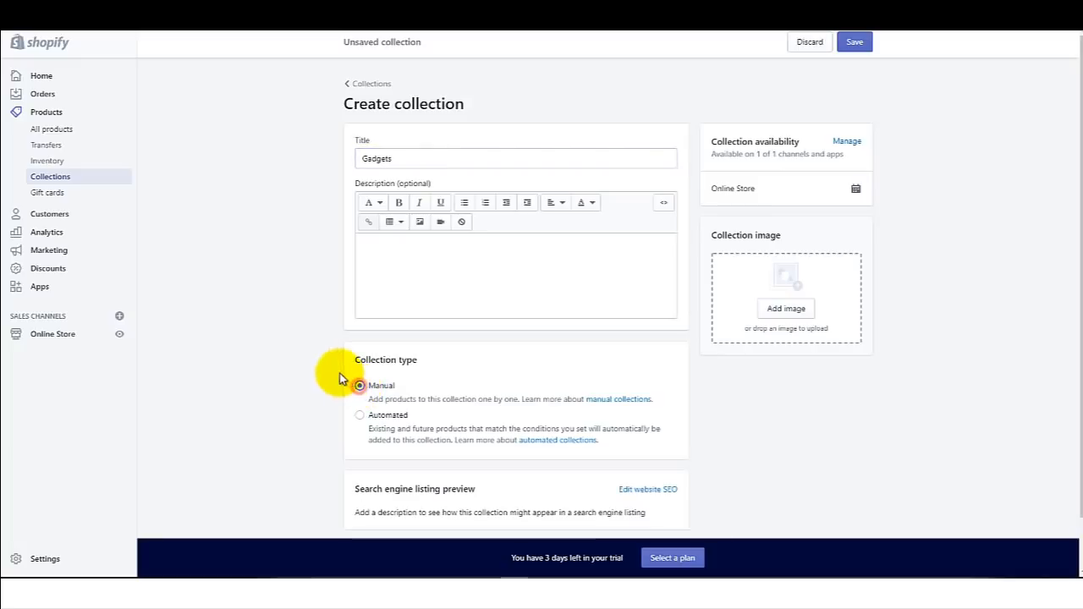
{"action": "left_click", "coordinate": [854, 42]}
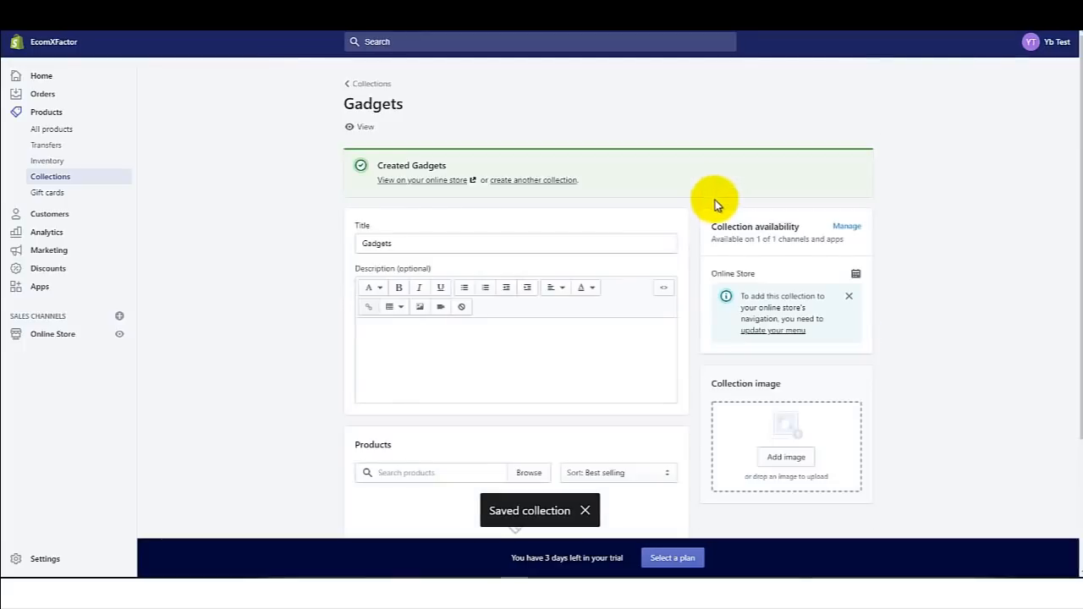
Step: Create and save a second manual collection titled 'Kitchen Items'
{"action": "left_click", "coordinate": [347, 88]}
{"action": "left_click", "coordinate": [1031, 103]}
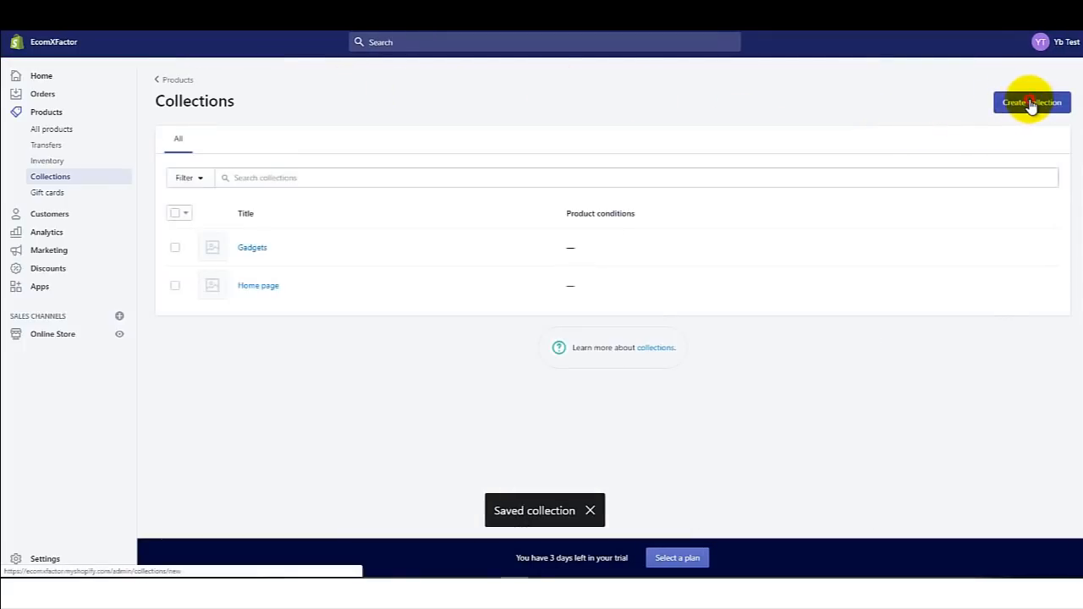
{"action": "left_click", "coordinate": [538, 161]}
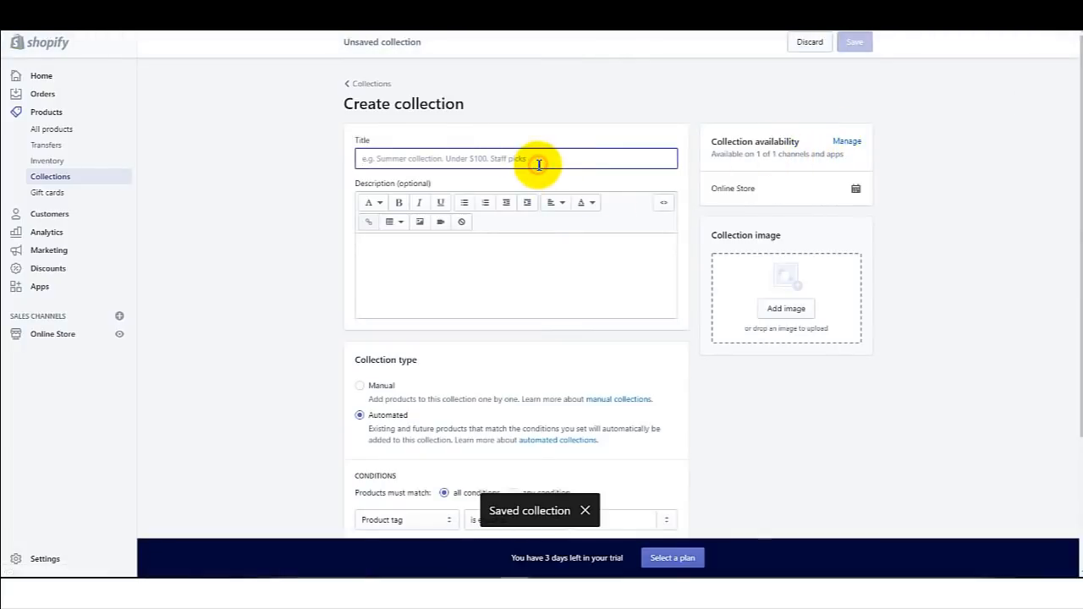
{"action": "type", "text": "Kitchen I"}
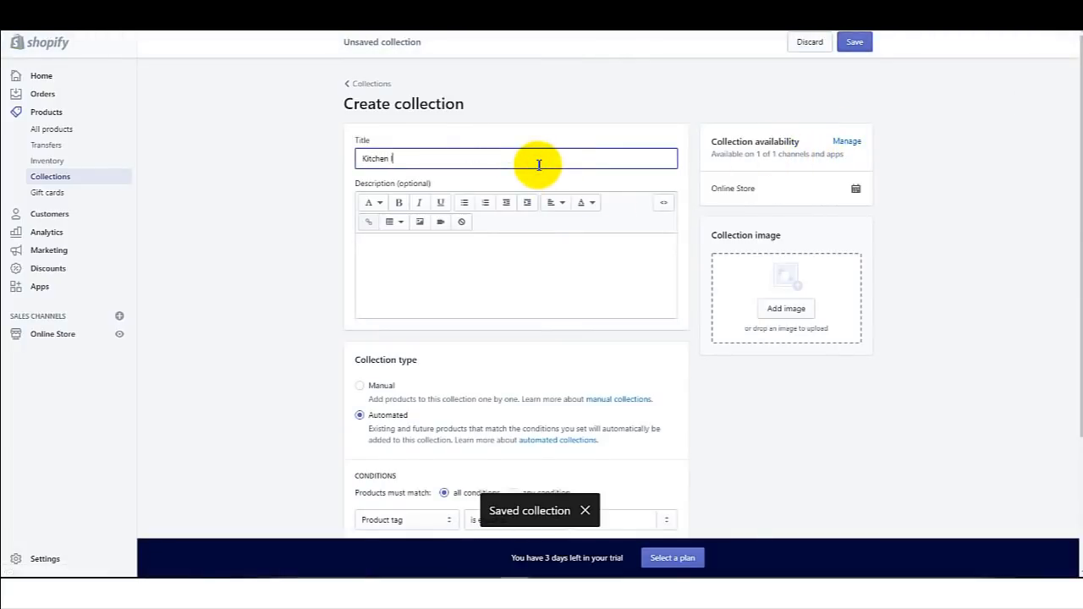
{"action": "type", "text": "tems"}
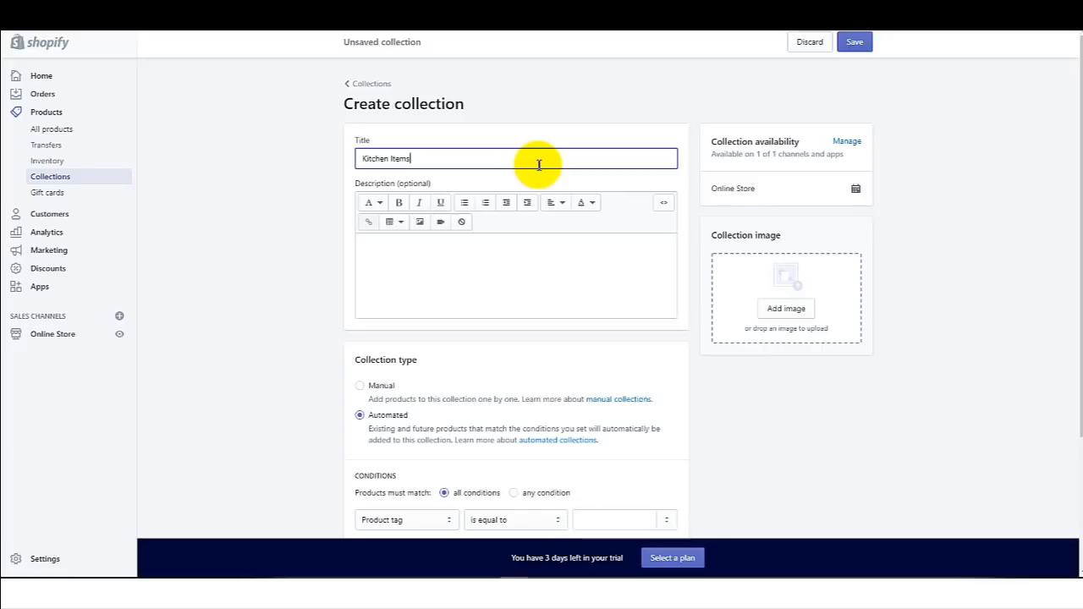
{"action": "left_click", "coordinate": [381, 385]}
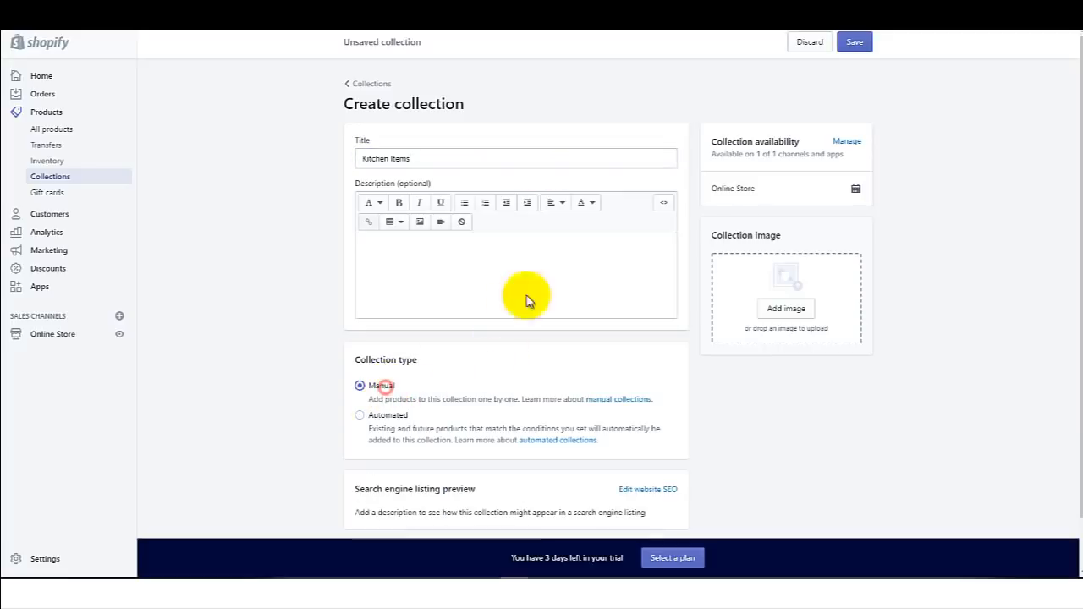
{"action": "left_click", "coordinate": [854, 44]}
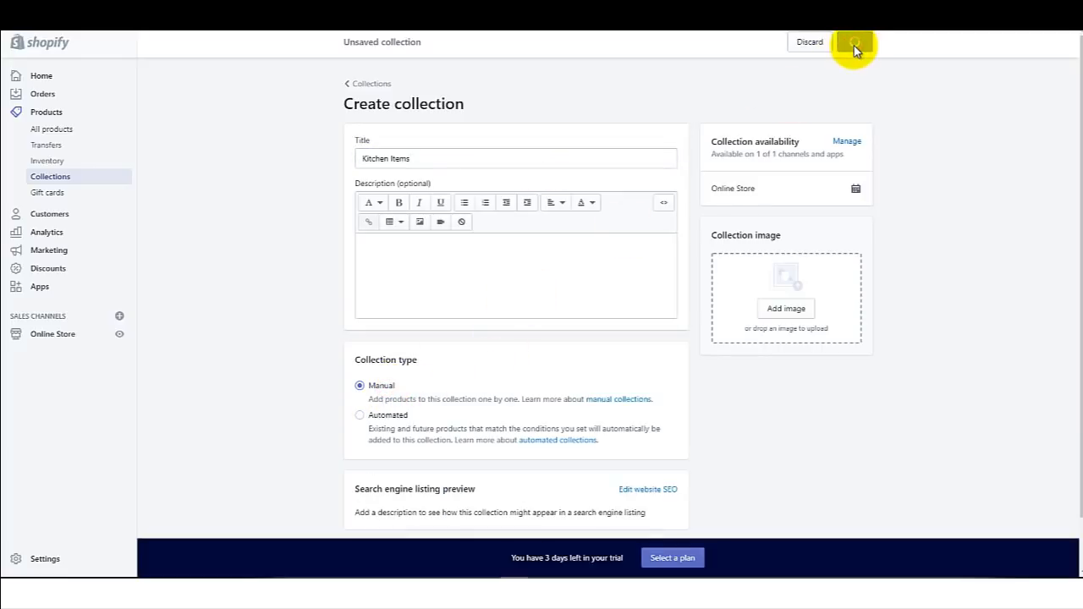
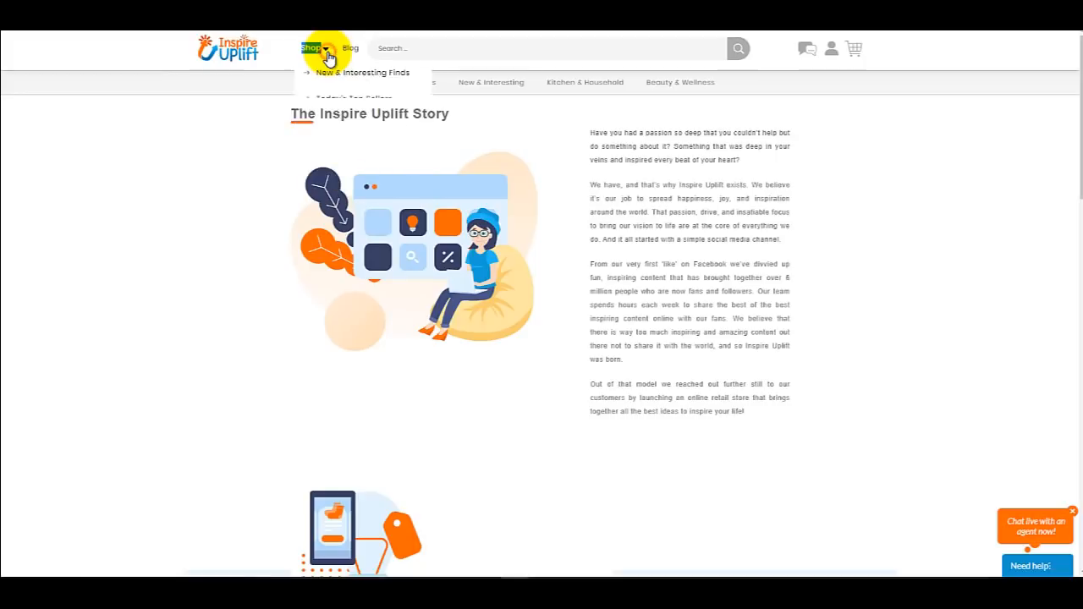
Step: Browse Inspire Uplift's shop categories and its Follow Us and Customer Happiness footer links
{"action": "mouse_move", "coordinate": [346, 161]}
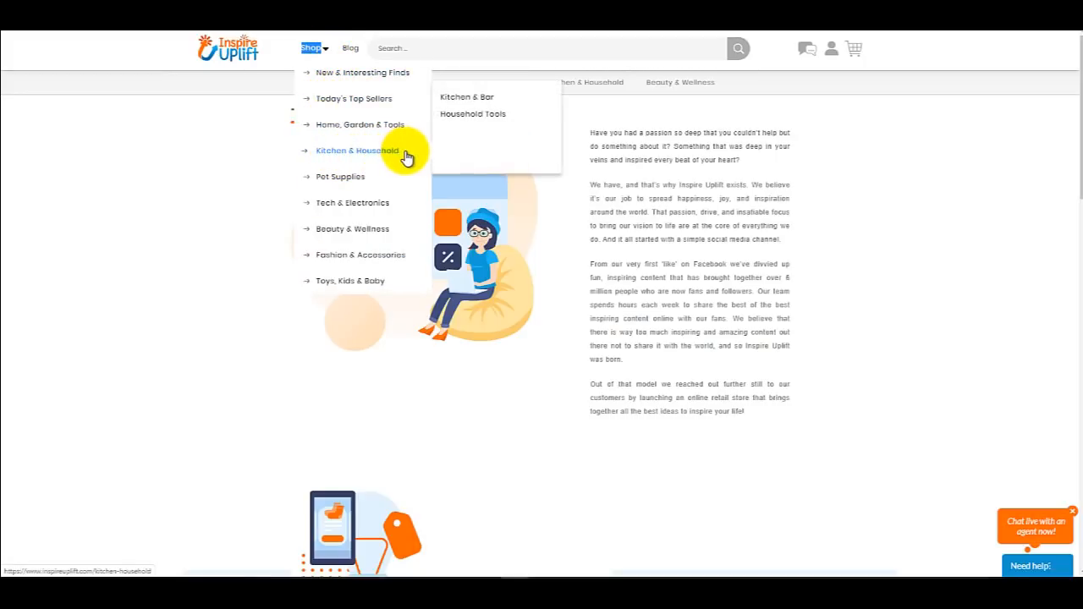
{"action": "mouse_move", "coordinate": [423, 125]}
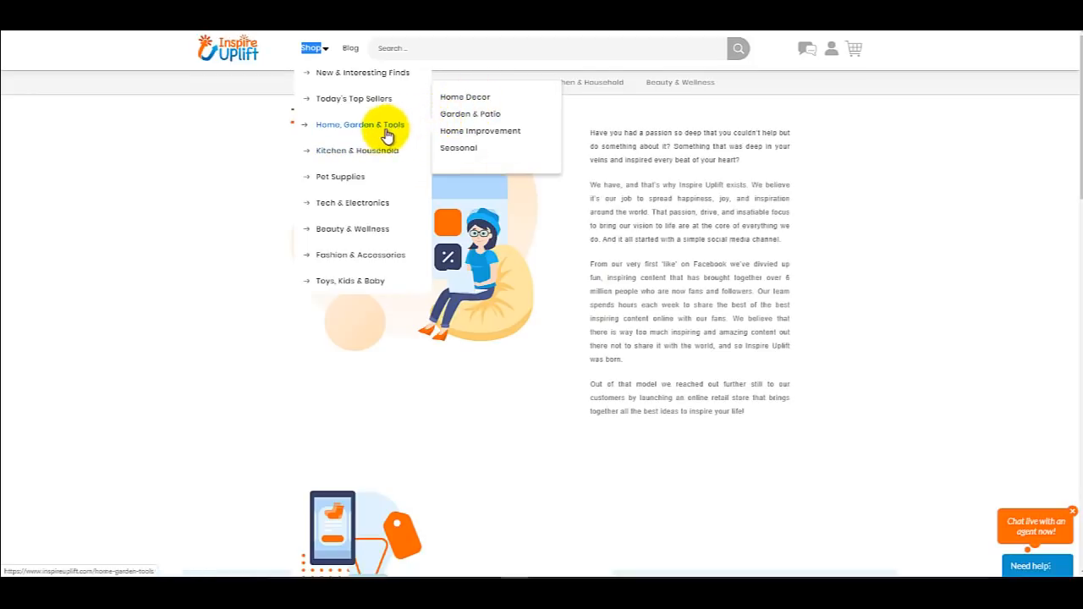
{"action": "scroll", "coordinate": [851, 175], "scroll_direction": "down", "scroll_amount": 15}
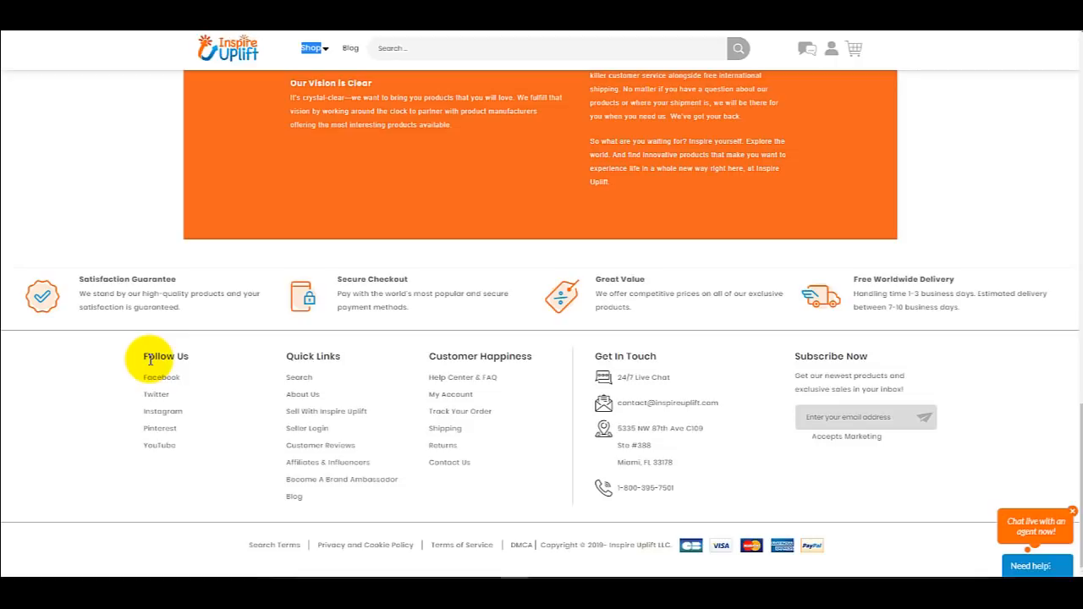
{"action": "left_click_drag", "start_coordinate": [145, 352], "coordinate": [181, 354]}
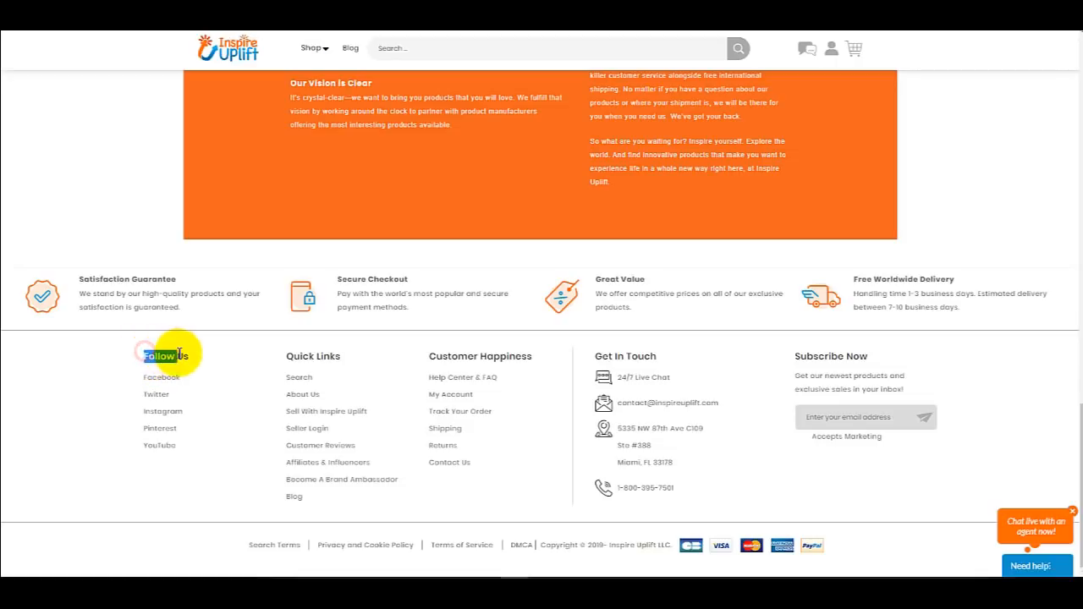
{"action": "left_click", "coordinate": [181, 354]}
{"action": "double_click", "coordinate": [182, 354]}
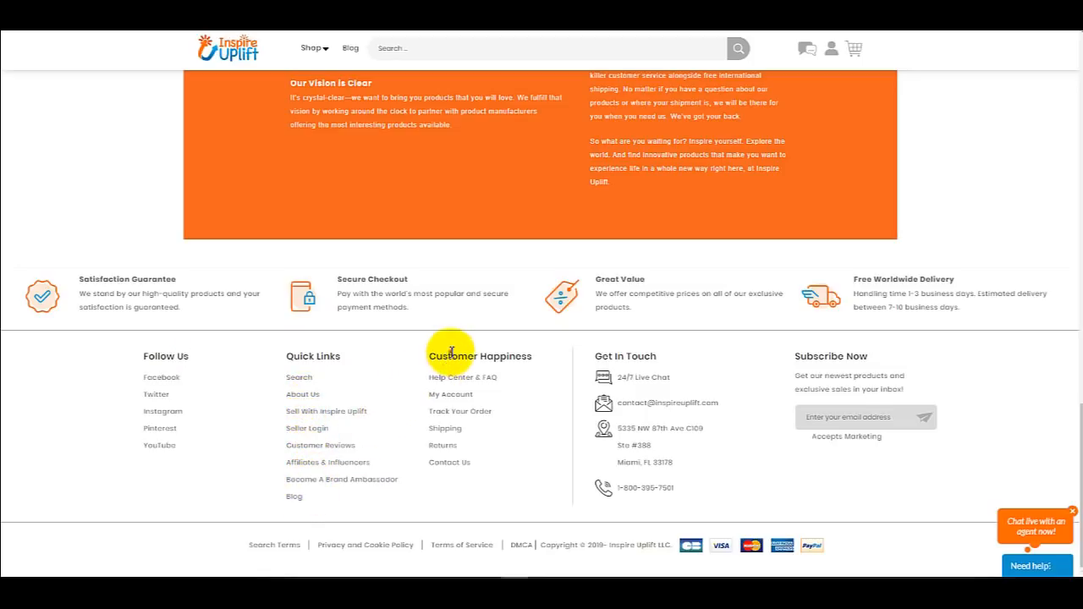
{"action": "left_click", "coordinate": [441, 381]}
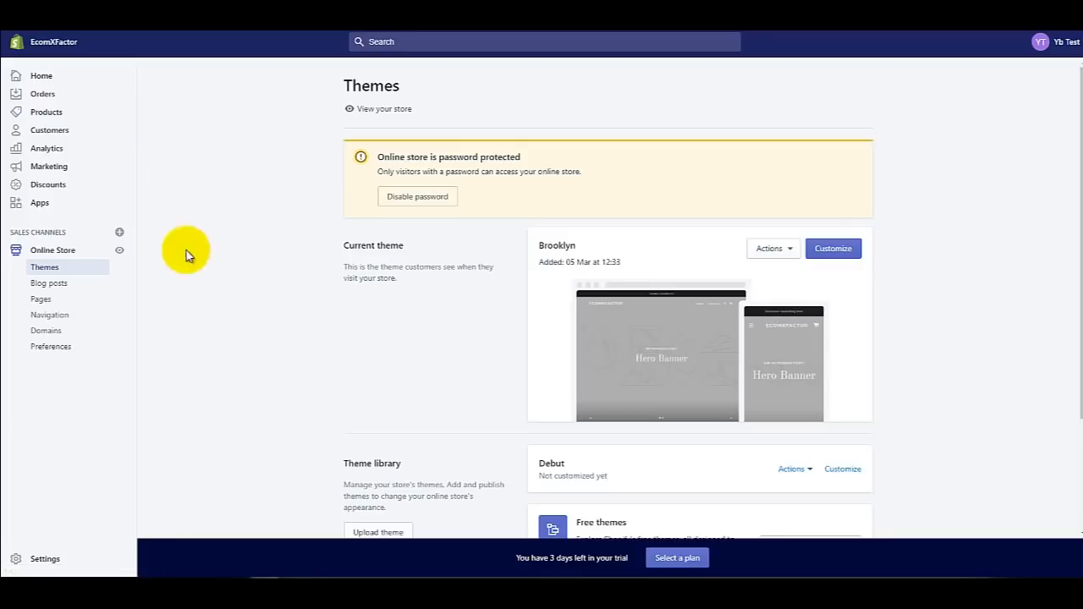
Step: Under Online Store > Navigation, add and save an empty menu titled 'Header Menu'
{"action": "left_click", "coordinate": [72, 320]}
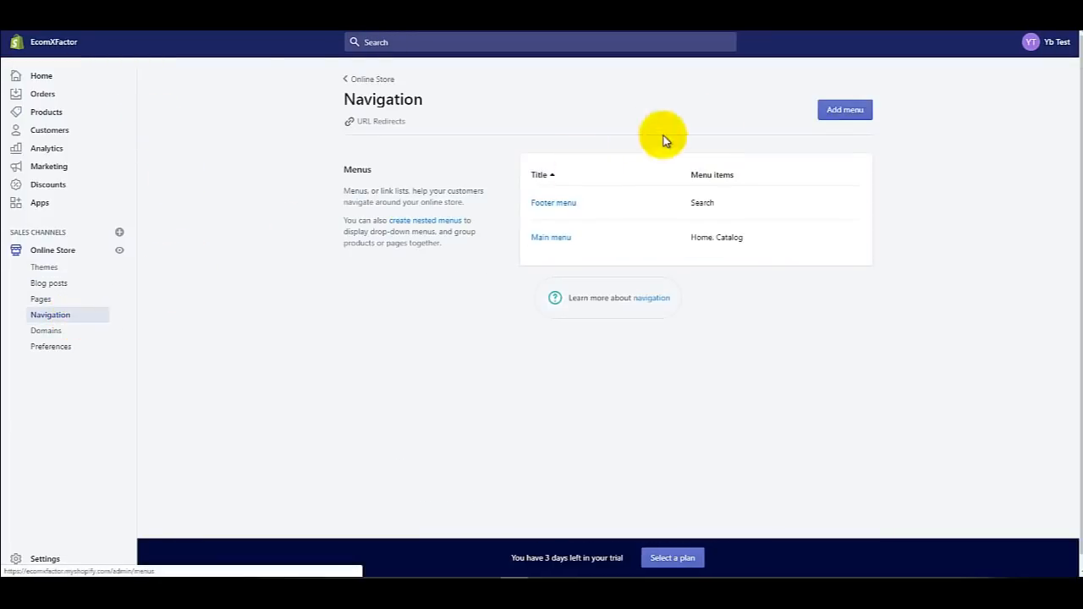
{"action": "left_click", "coordinate": [828, 112]}
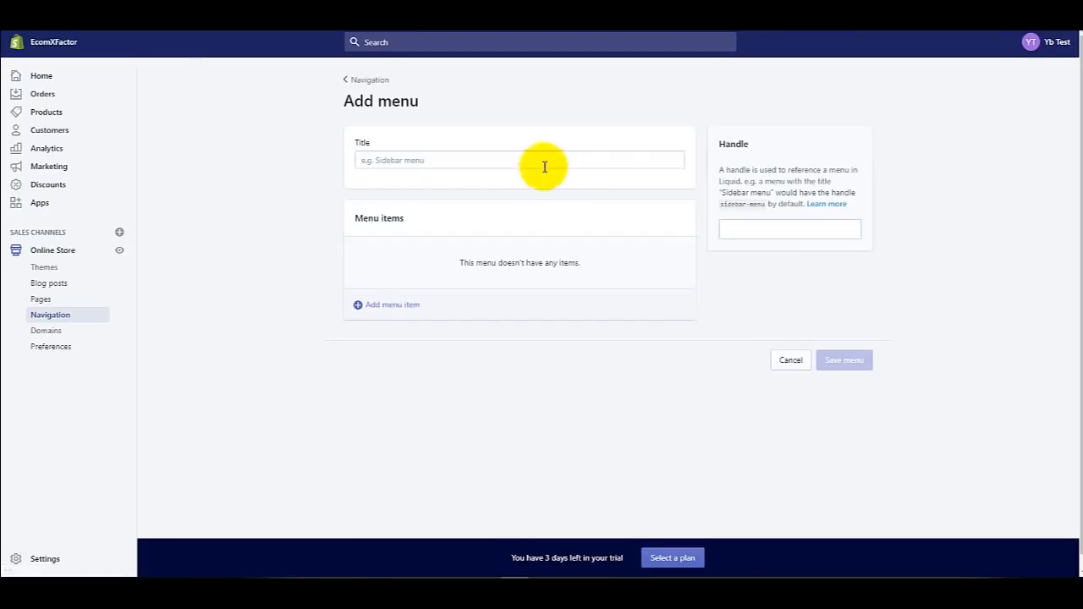
{"action": "left_click", "coordinate": [492, 160]}
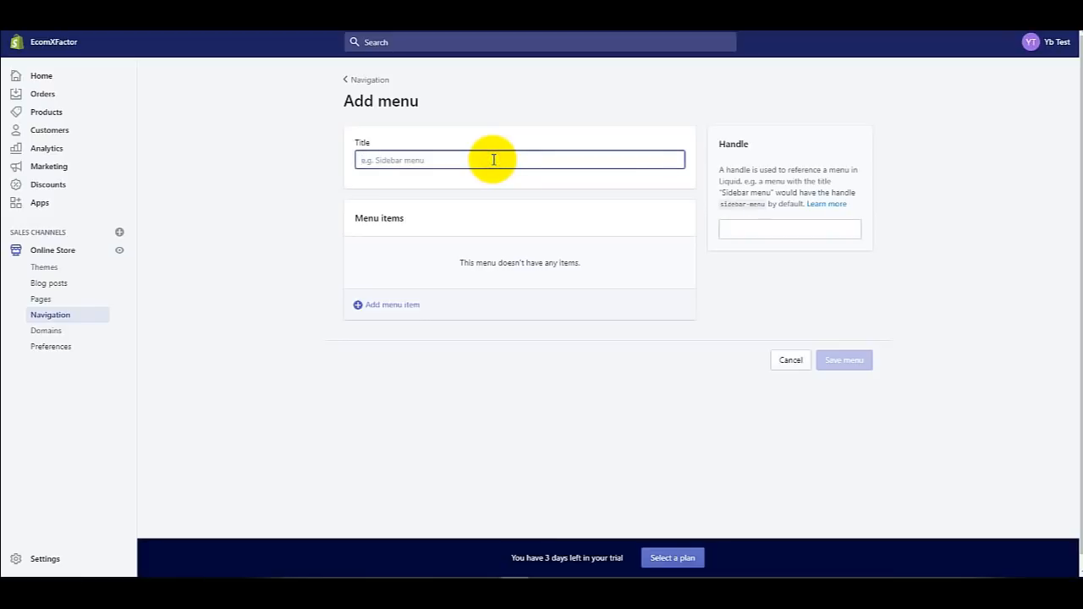
{"action": "type", "text": "Hea"}
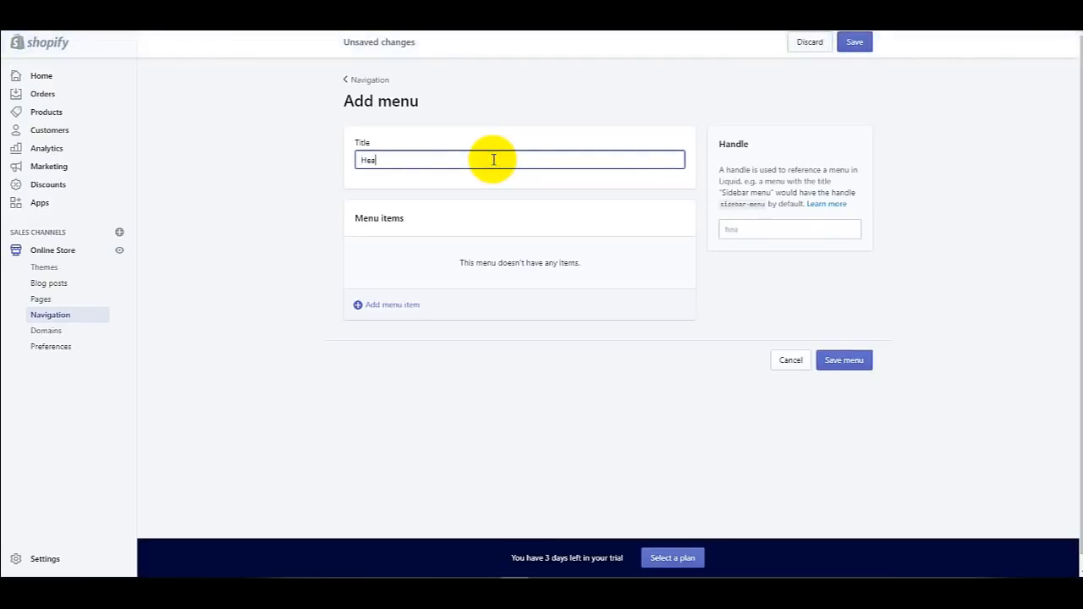
{"action": "type", "text": "der Menu"}
{"action": "left_click", "coordinate": [858, 360]}
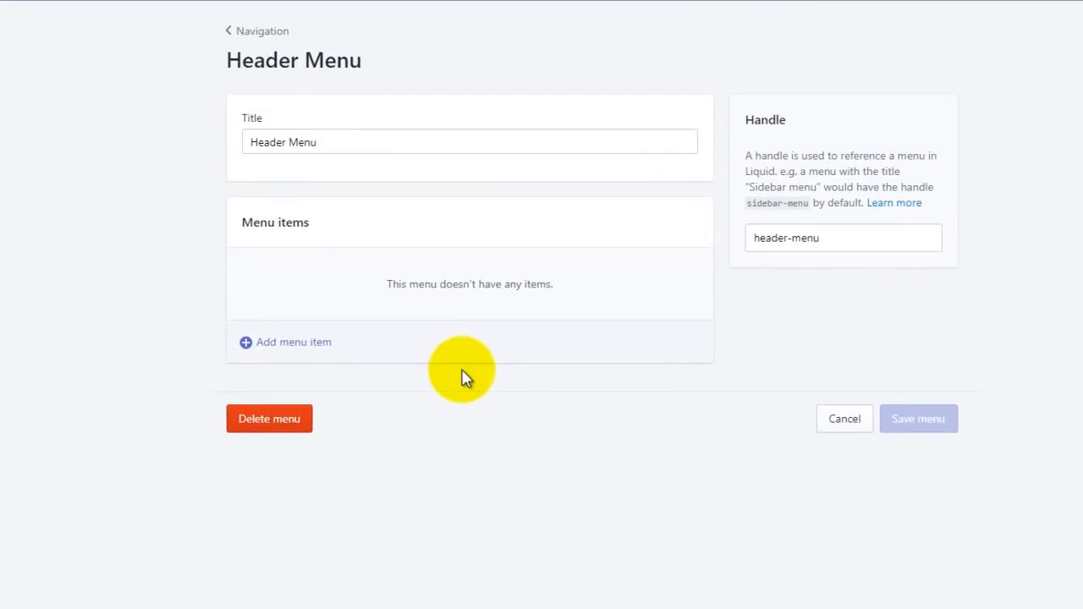
Step: Add a Home menu item linked to the home page
{"action": "left_click", "coordinate": [435, 354]}
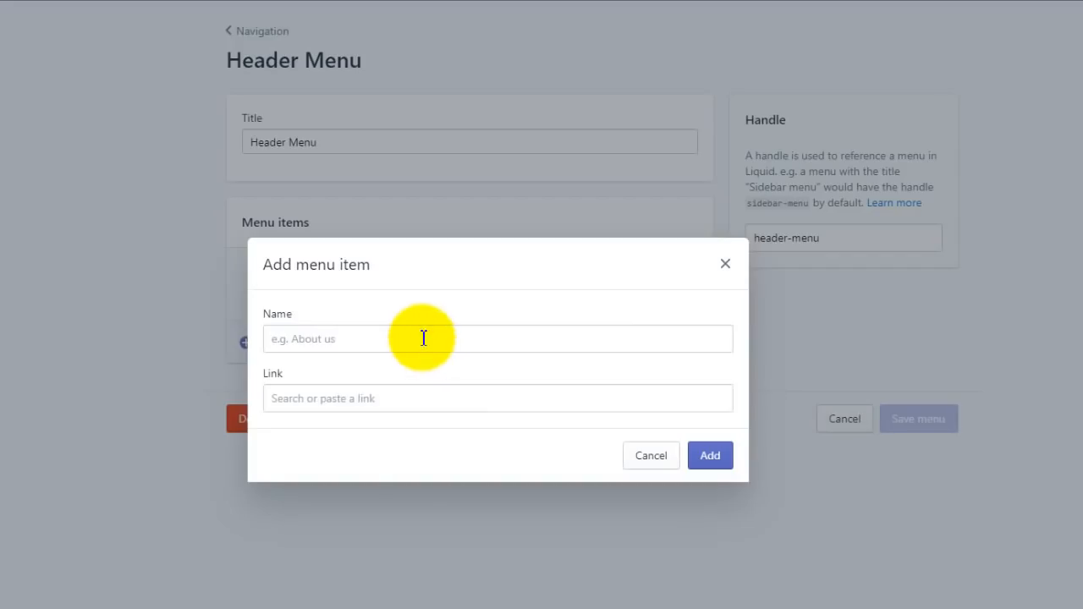
{"action": "left_click", "coordinate": [422, 336]}
{"action": "type", "text": "Home"}
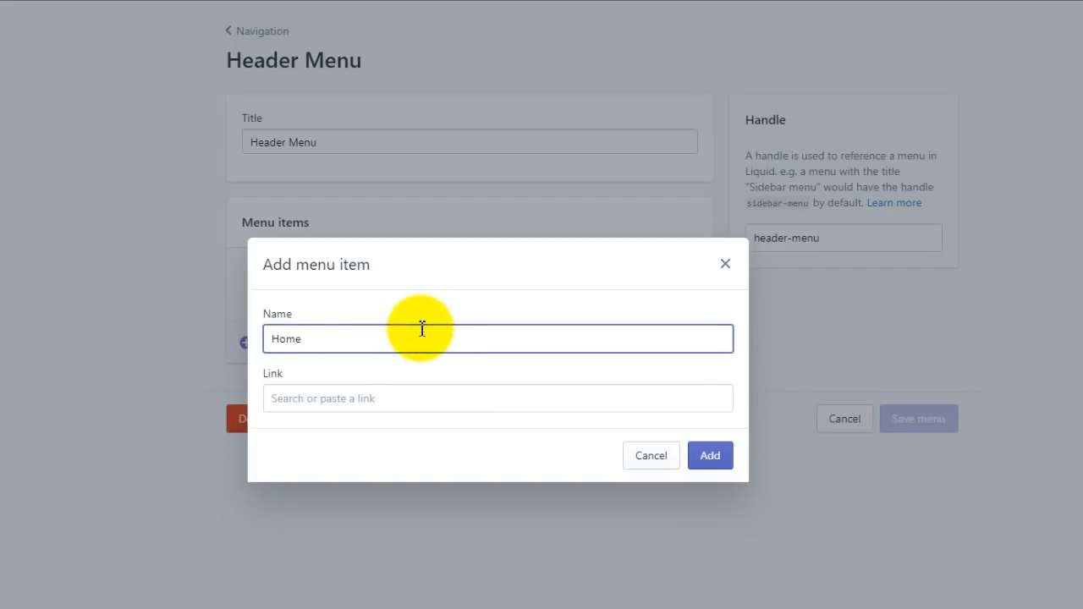
{"action": "left_click", "coordinate": [404, 401]}
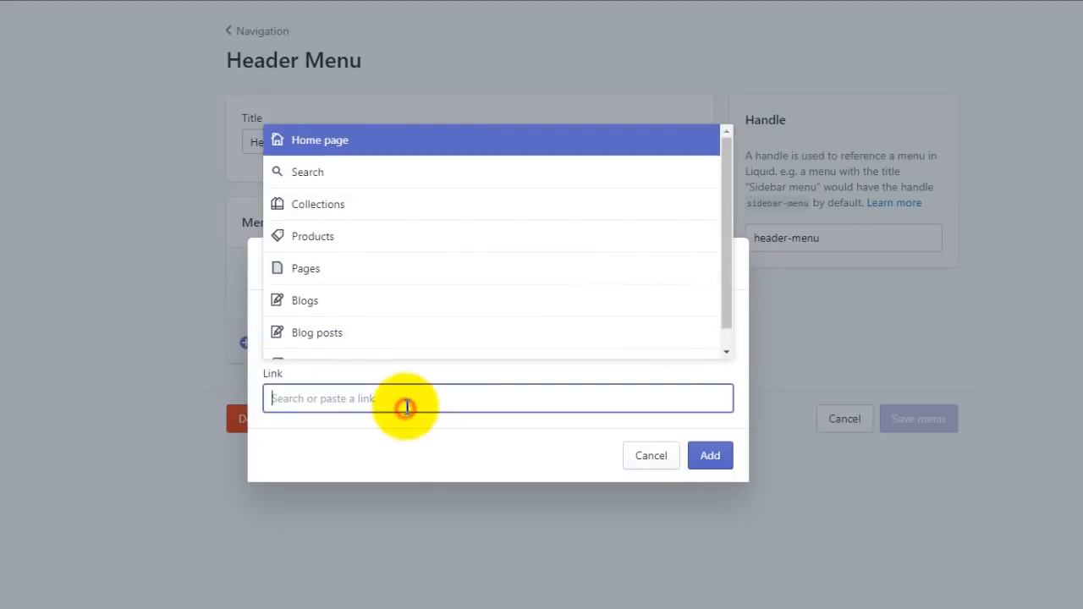
{"action": "left_click", "coordinate": [368, 143]}
{"action": "left_click", "coordinate": [699, 456]}
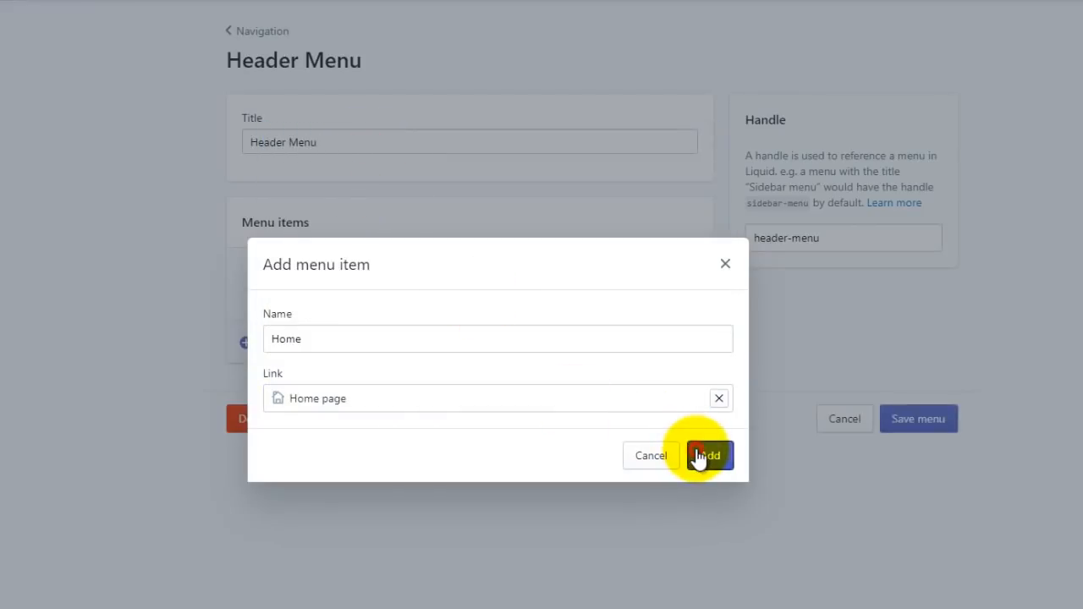
Step: Add a Products menu item linked to All Products
{"action": "left_click", "coordinate": [313, 322]}
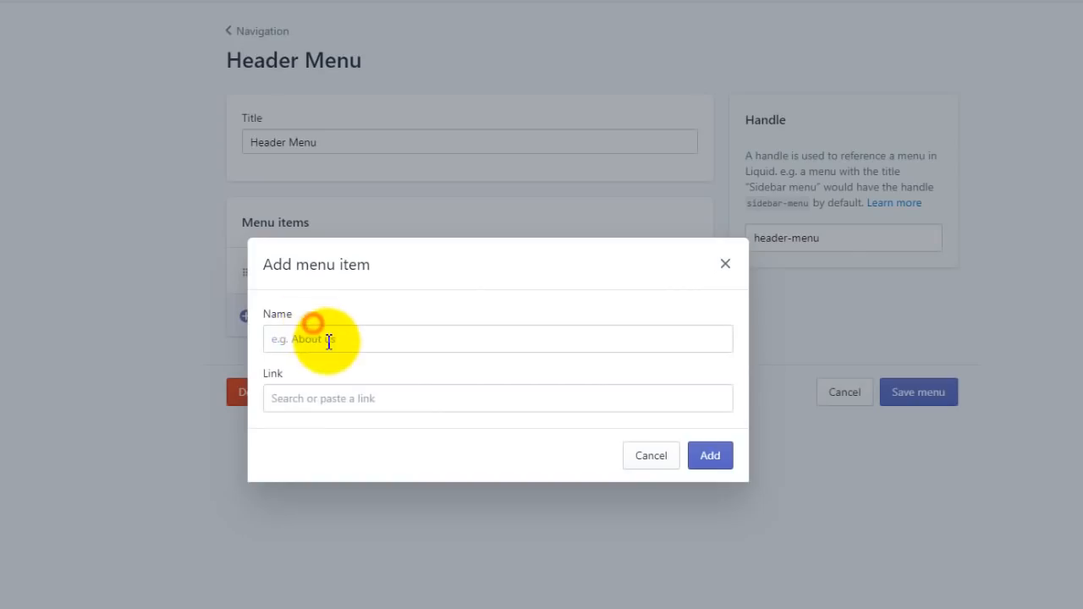
{"action": "left_click", "coordinate": [329, 339]}
{"action": "type", "text": "Products"}
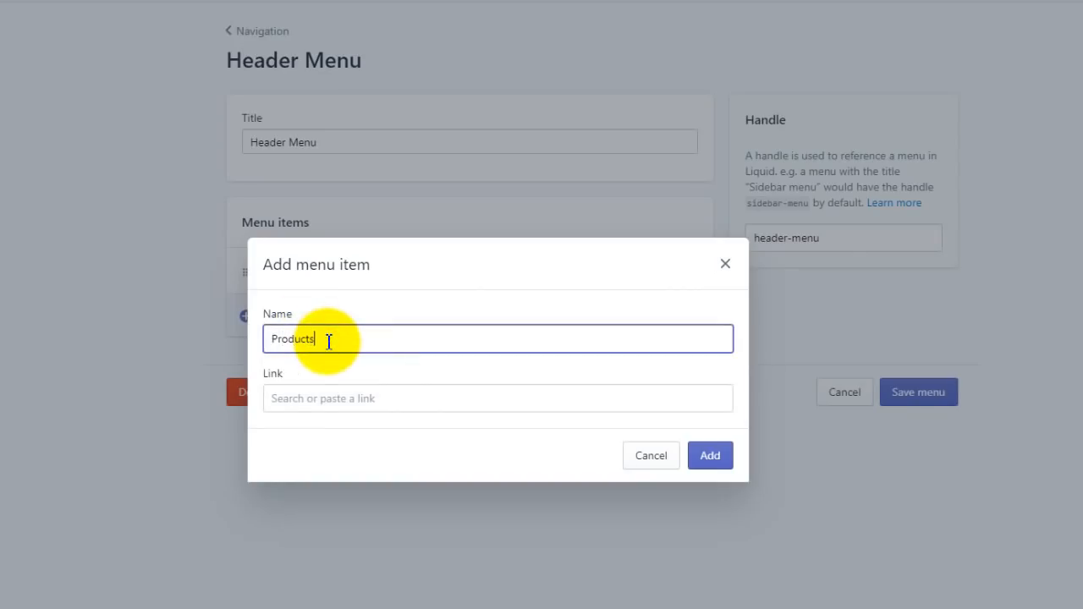
{"action": "left_click", "coordinate": [342, 399]}
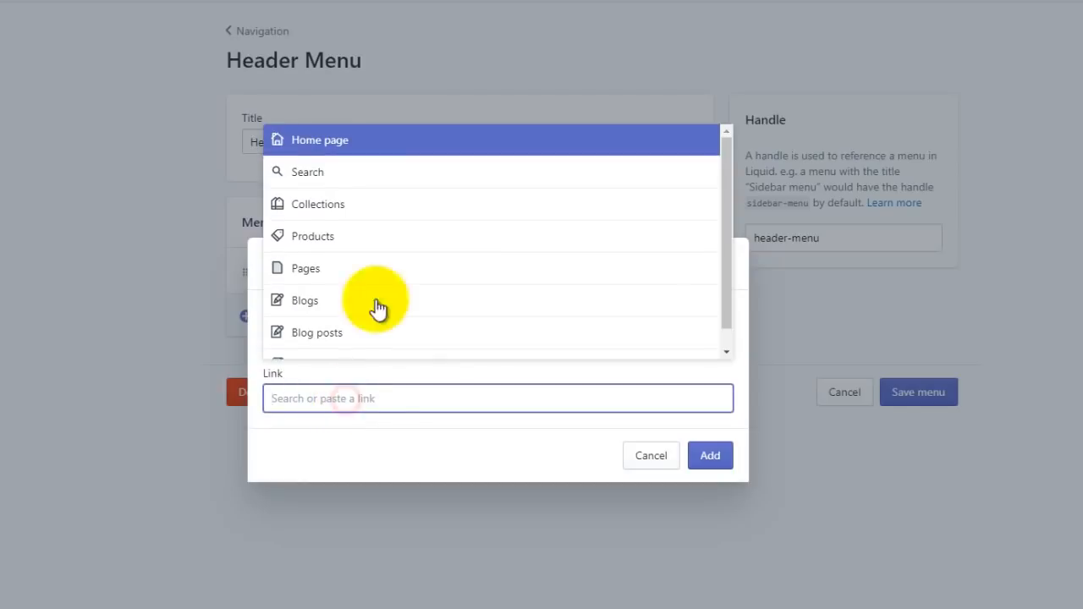
{"action": "left_click", "coordinate": [366, 243]}
{"action": "left_click", "coordinate": [375, 339]}
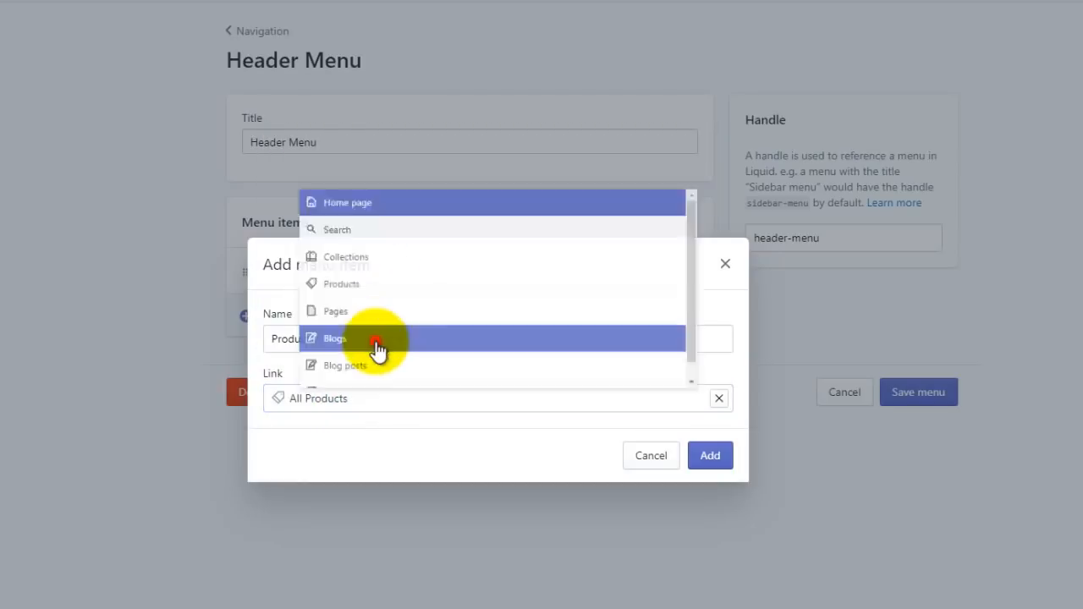
{"action": "left_click", "coordinate": [710, 461]}
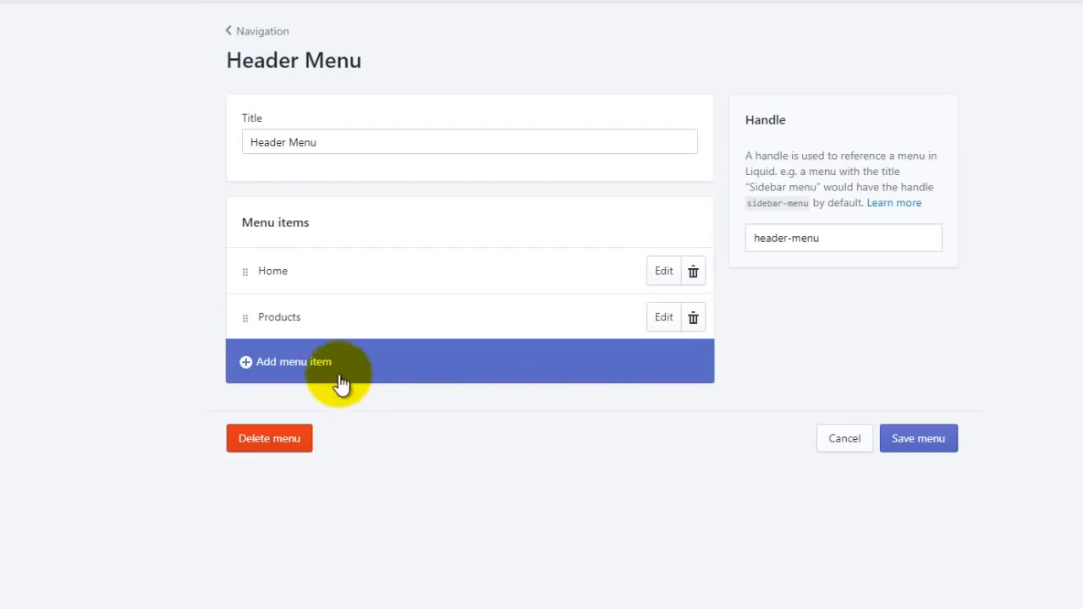
Step: Add a Gadgets menu item linked to the Gadgets collection
{"action": "left_click", "coordinate": [272, 363]}
{"action": "left_click", "coordinate": [358, 337]}
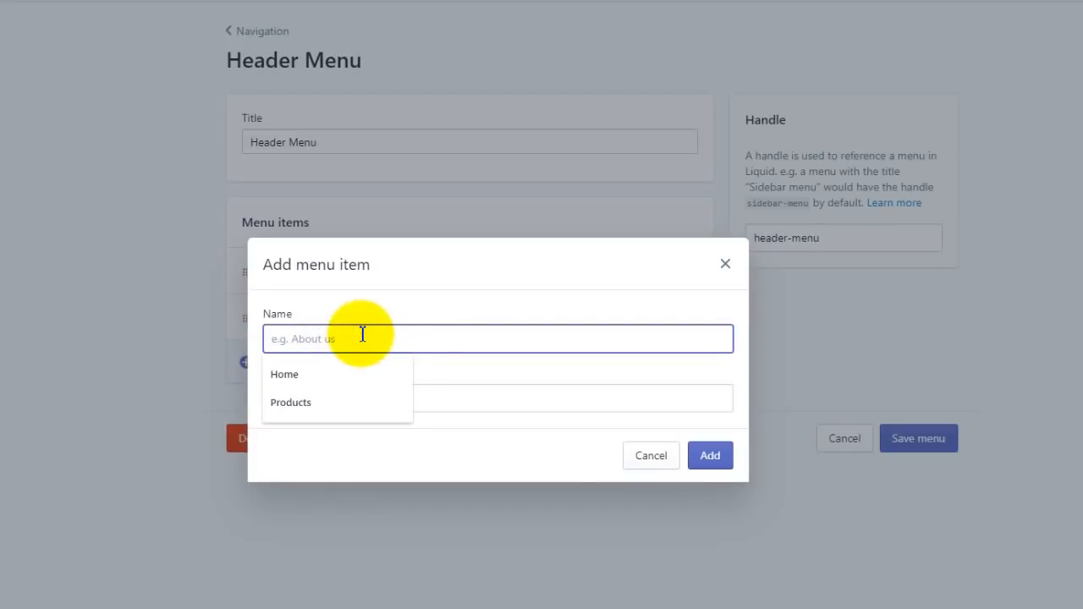
{"action": "type", "text": "G"}
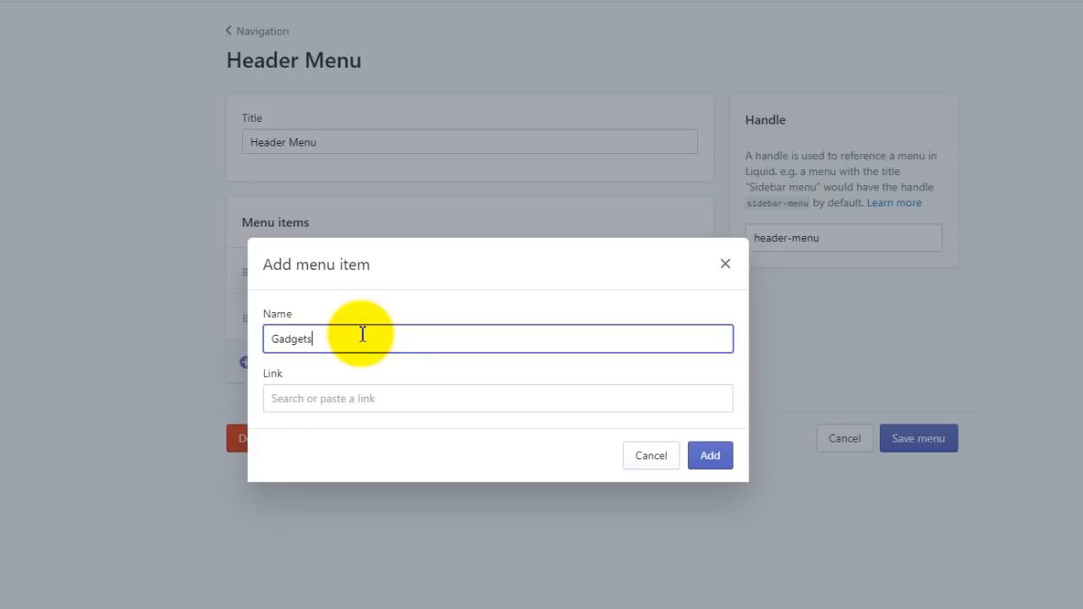
{"action": "type", "text": "adgets"}
{"action": "left_click", "coordinate": [366, 396]}
{"action": "left_click", "coordinate": [338, 232]}
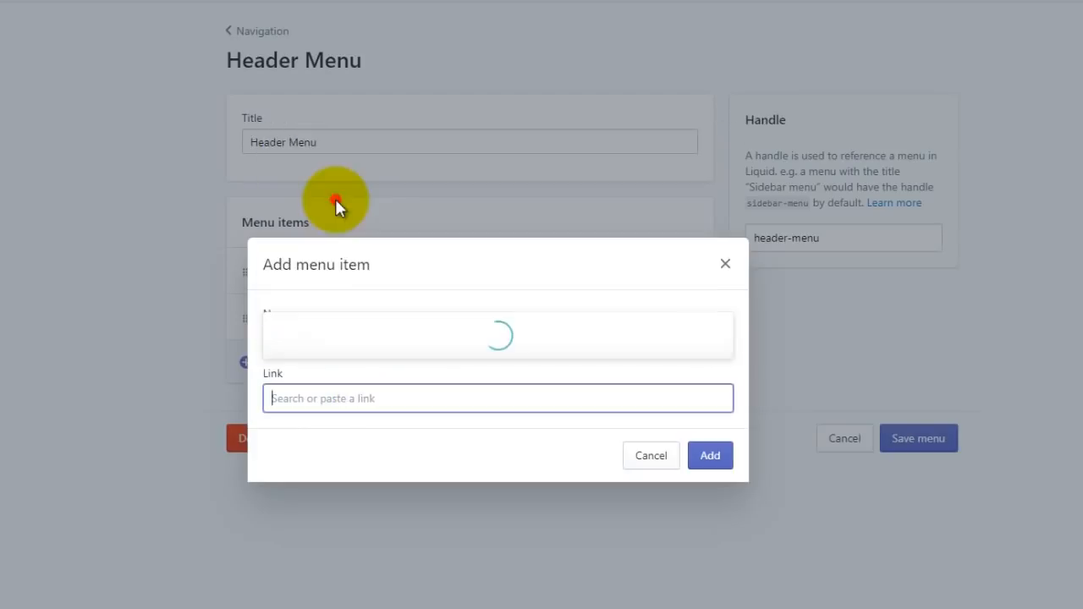
{"action": "left_click", "coordinate": [371, 269]}
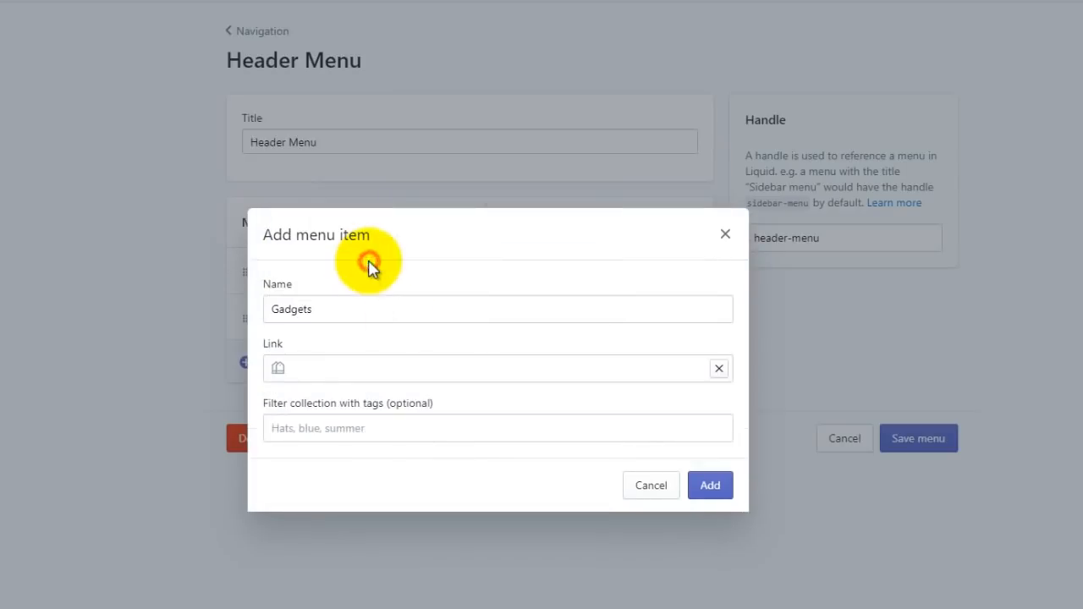
{"action": "left_click", "coordinate": [711, 489]}
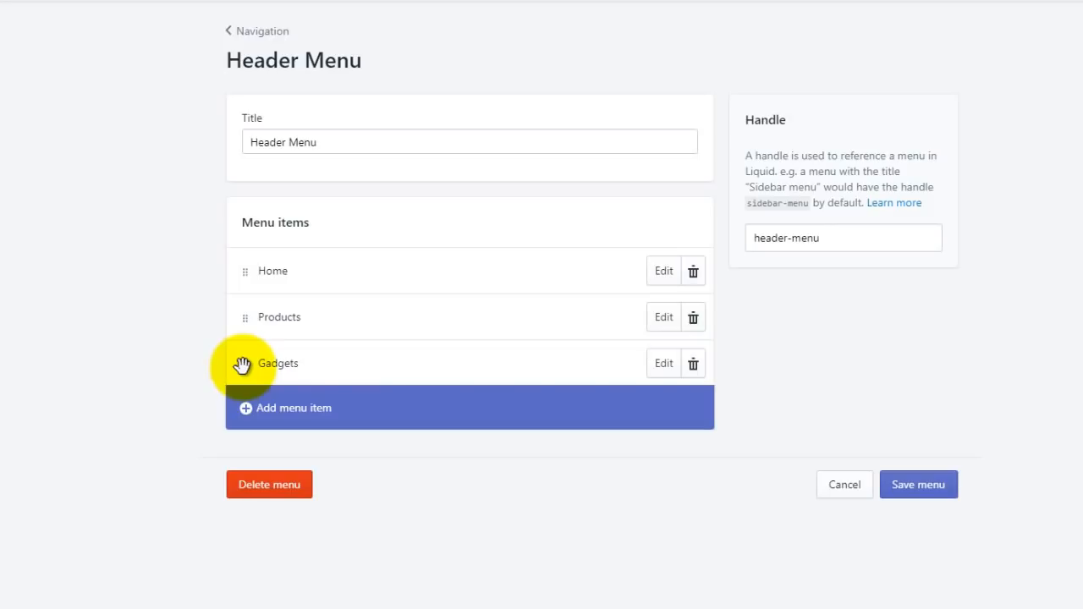
Step: Nest Gadgets under Products and add a Kitchen Items sub-item linked to its collection
{"action": "left_click_drag", "start_coordinate": [242, 364], "coordinate": [314, 345]}
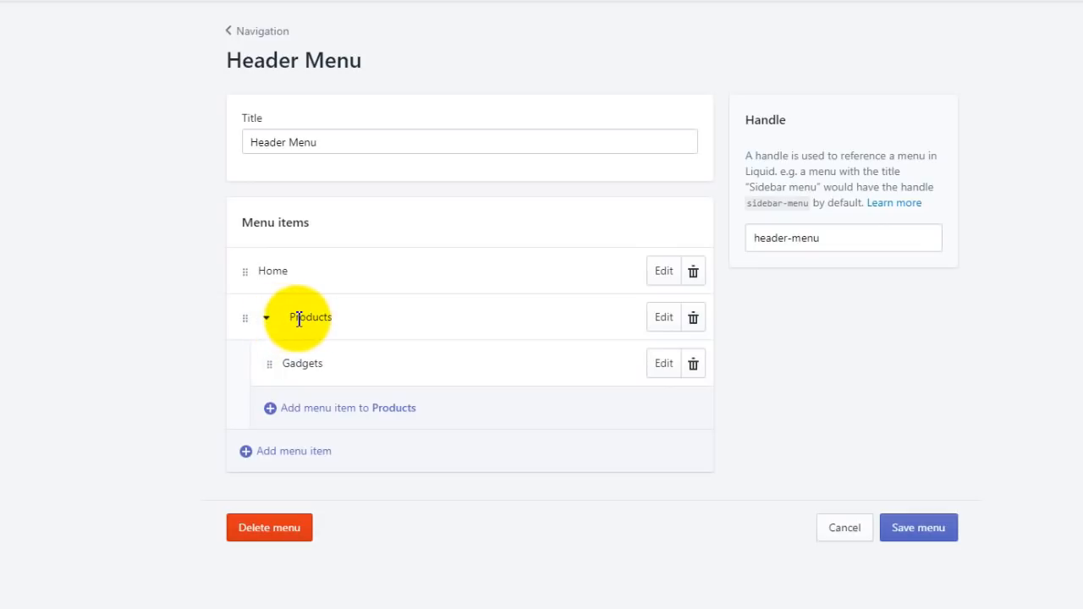
{"action": "left_click", "coordinate": [320, 413]}
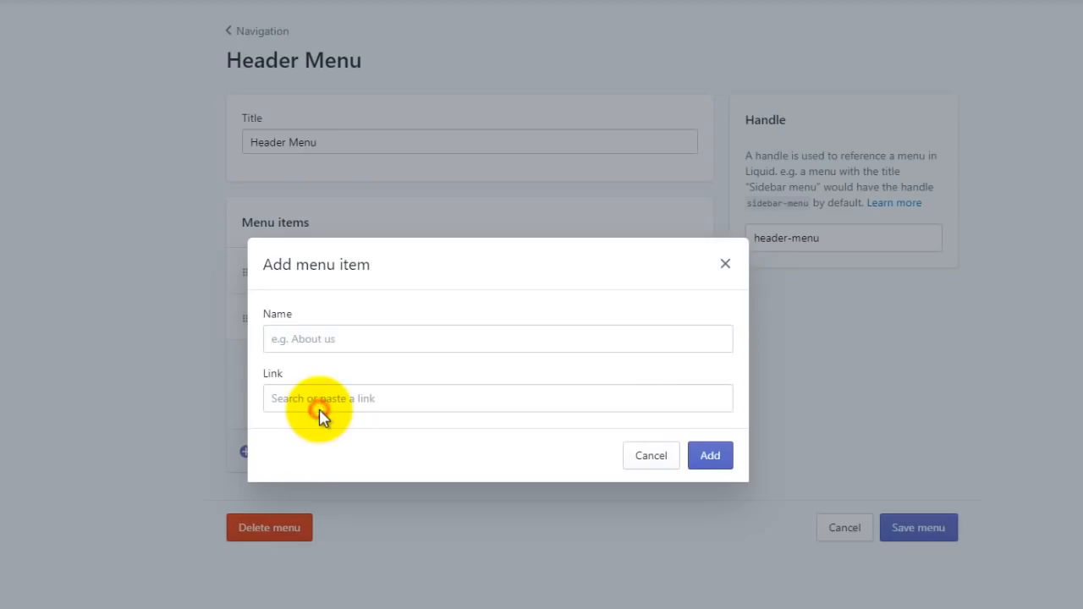
{"action": "left_click", "coordinate": [346, 343]}
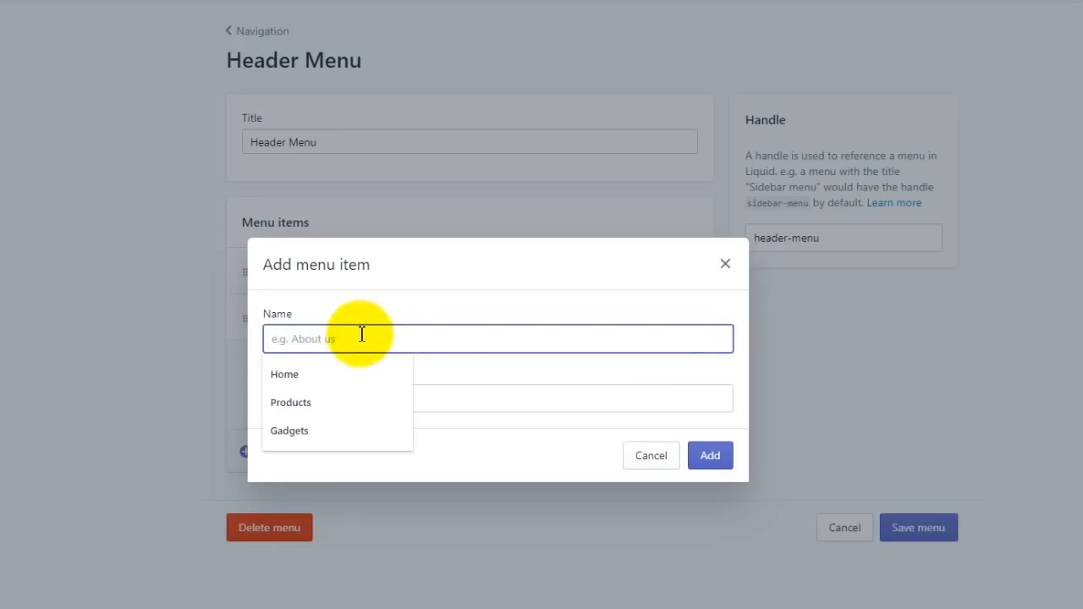
{"action": "type", "text": "Kitchen I"}
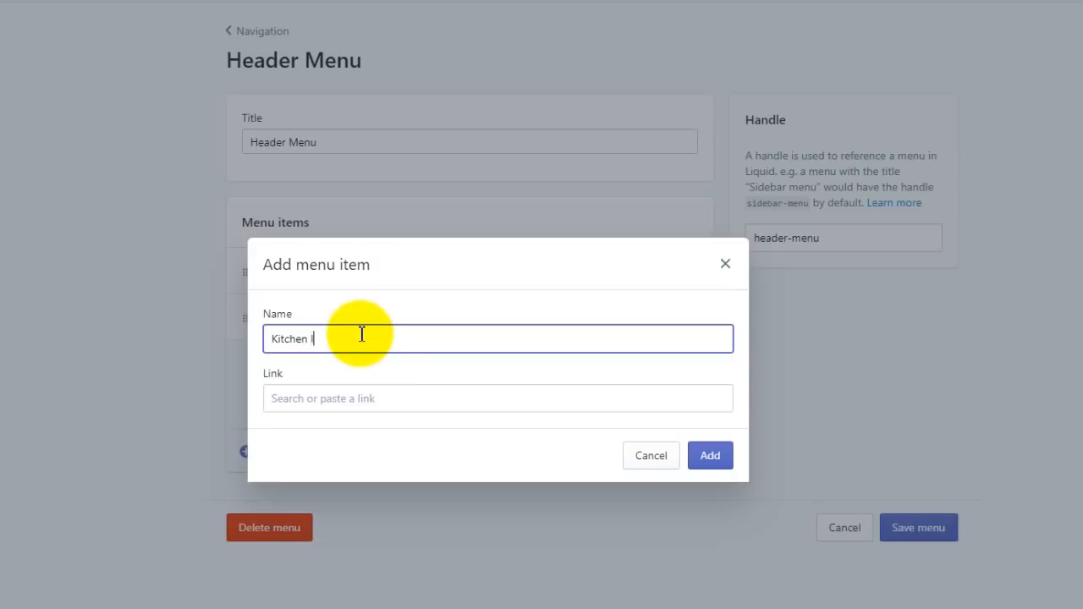
{"action": "type", "text": "tems"}
{"action": "left_click", "coordinate": [385, 399]}
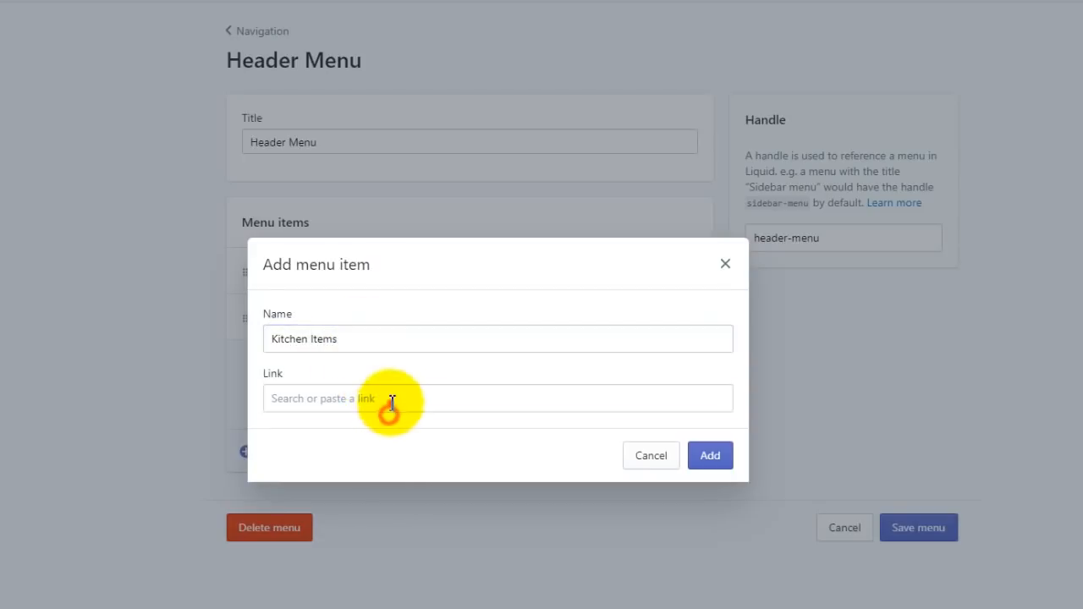
{"action": "left_click", "coordinate": [393, 208]}
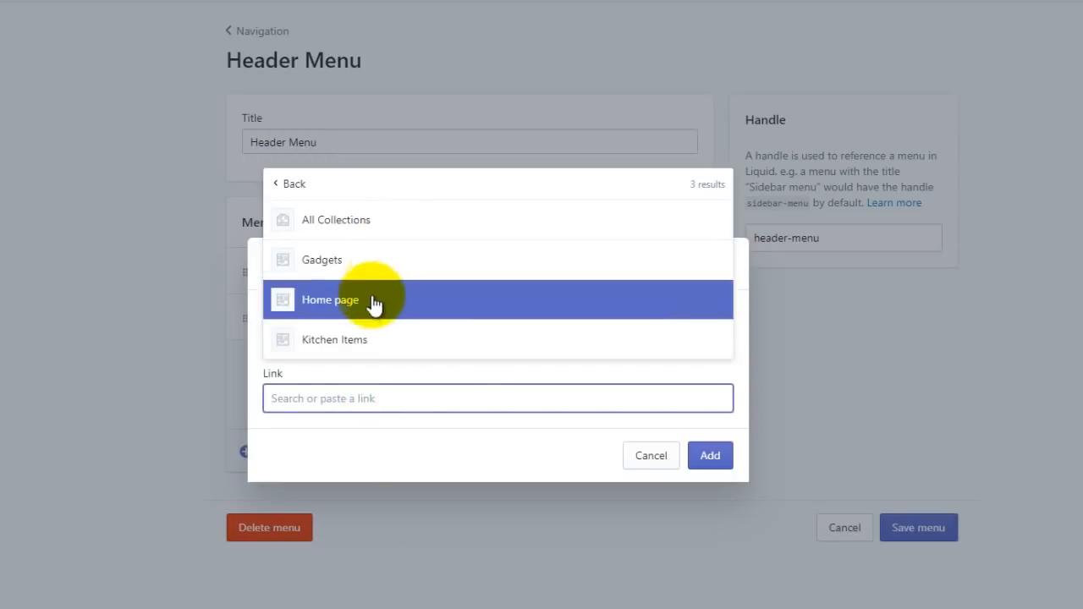
{"action": "left_click", "coordinate": [379, 339]}
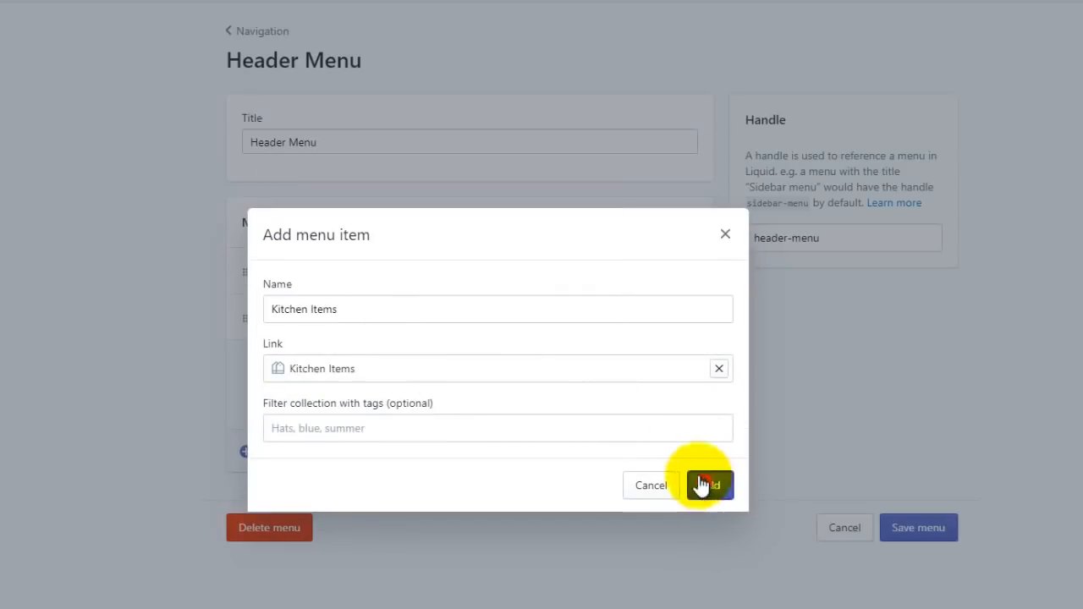
{"action": "left_click", "coordinate": [702, 483]}
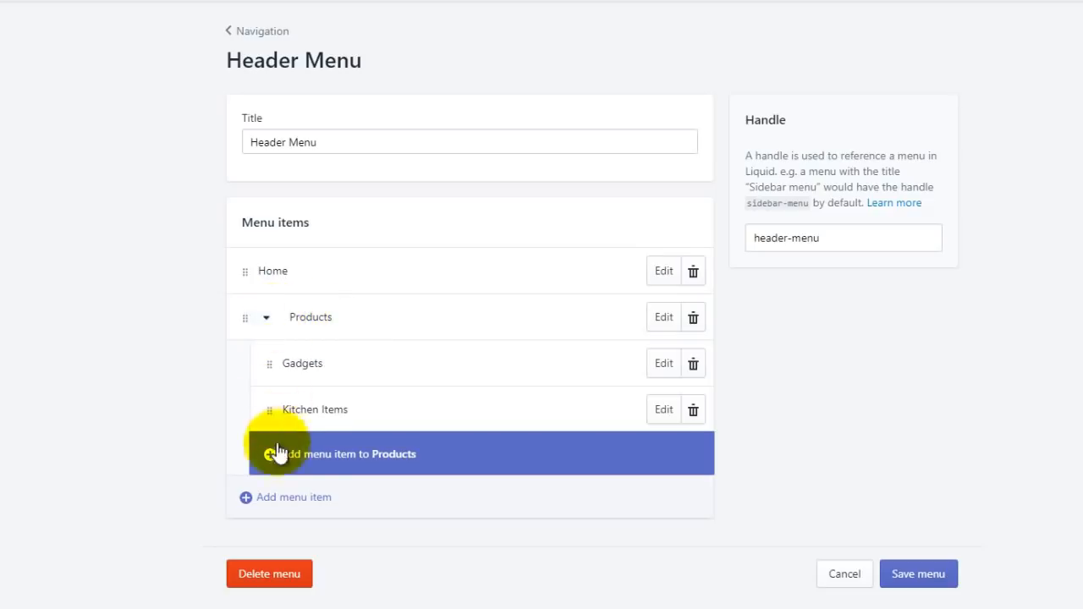
Step: Add a top-level FAQ item linked to the FAQ page
{"action": "left_click", "coordinate": [313, 512]}
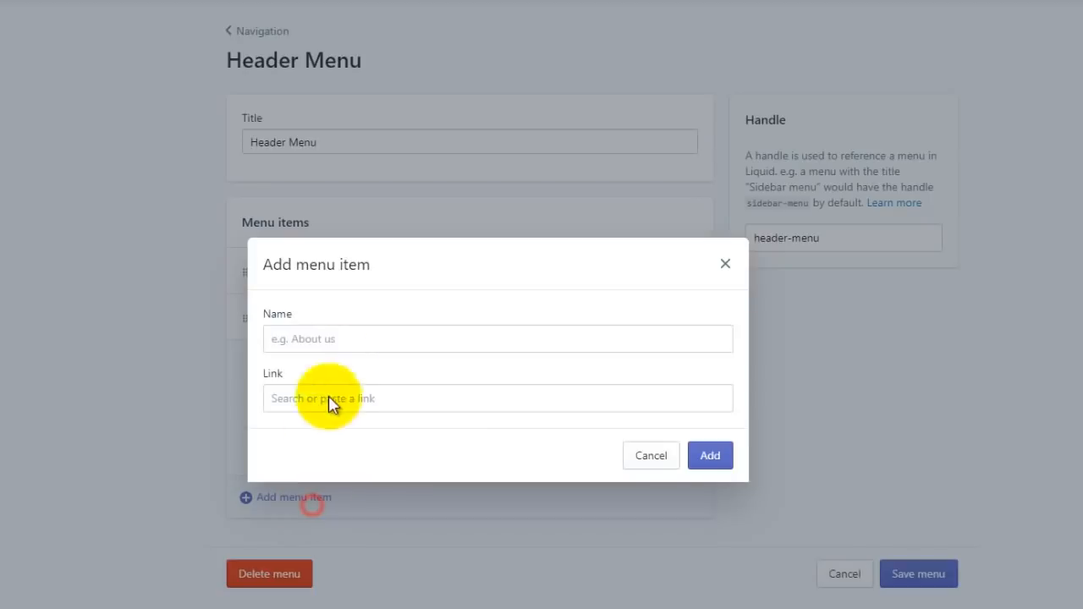
{"action": "left_click", "coordinate": [345, 336]}
{"action": "type", "text": "FAQ"}
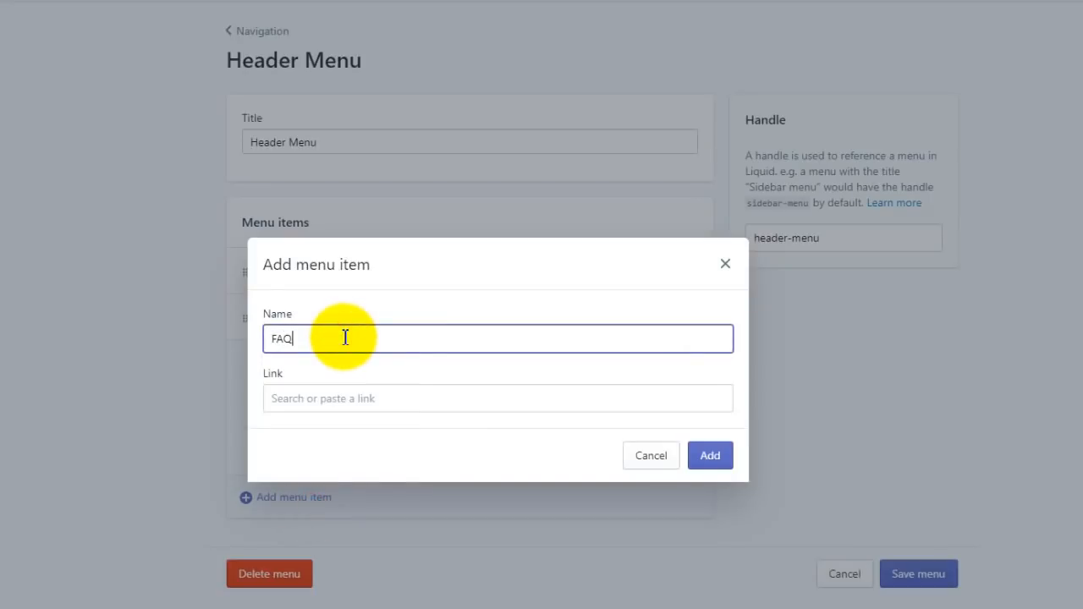
{"action": "left_click", "coordinate": [424, 397]}
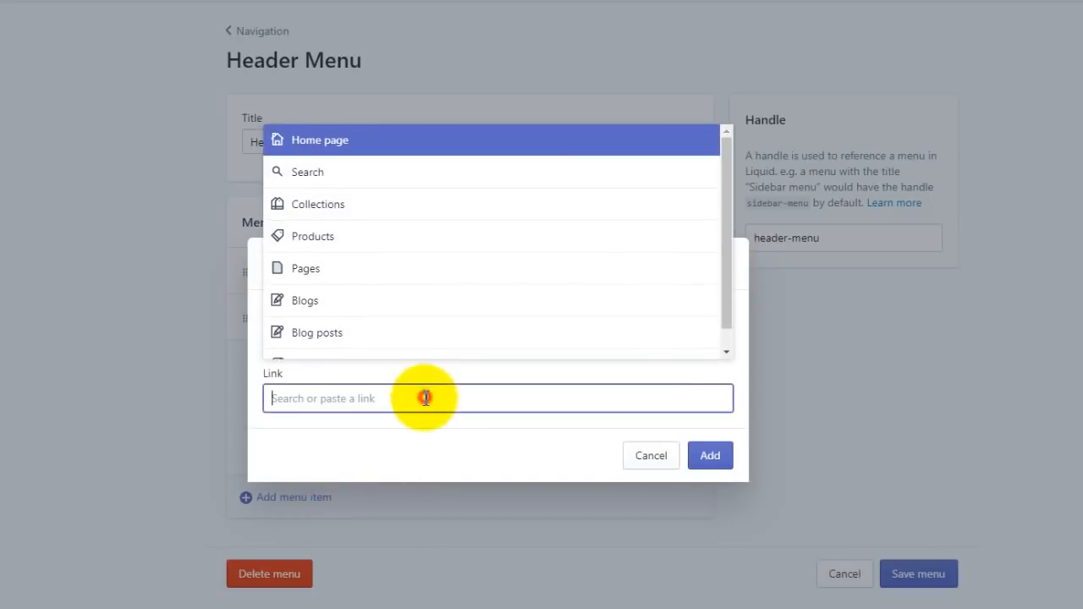
{"action": "left_click", "coordinate": [387, 279]}
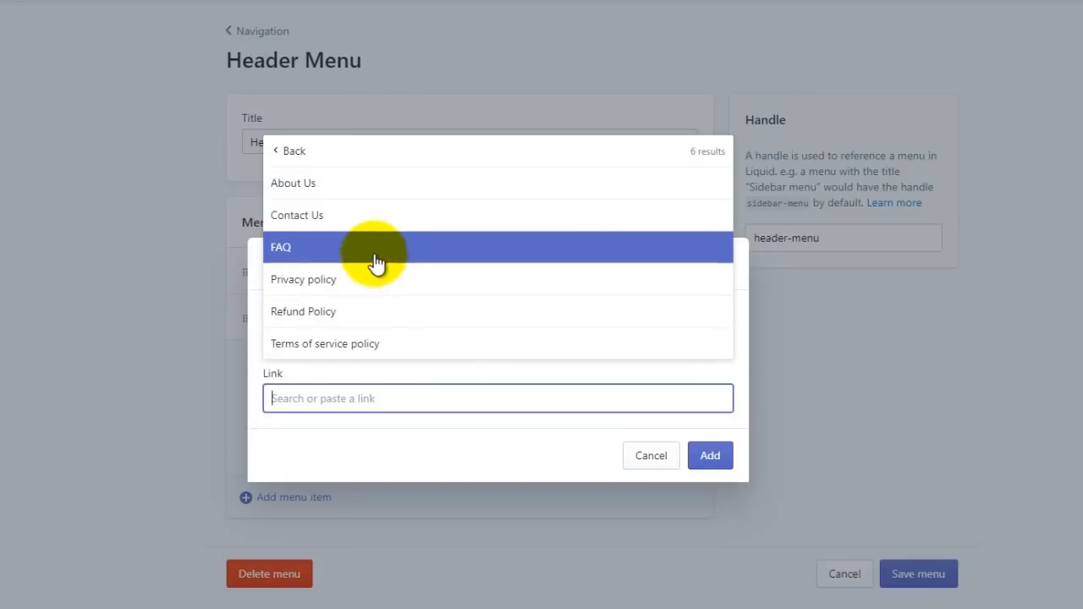
{"action": "left_click", "coordinate": [374, 253]}
{"action": "left_click", "coordinate": [713, 455]}
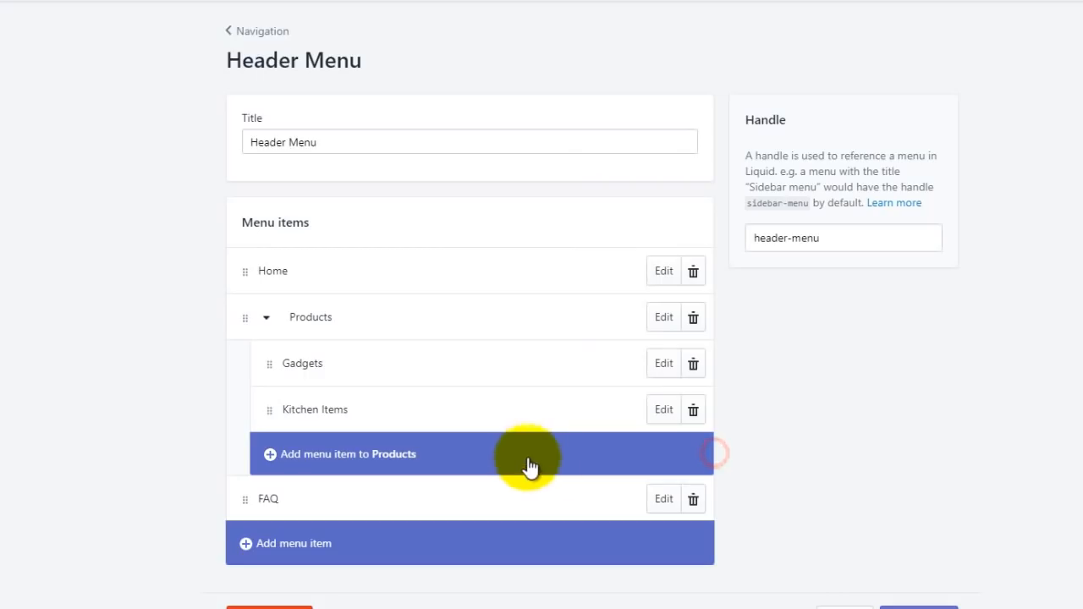
Step: Add a Privacy Policy item linked to the Privacy policy page
{"action": "left_click", "coordinate": [279, 546]}
{"action": "left_click", "coordinate": [350, 336]}
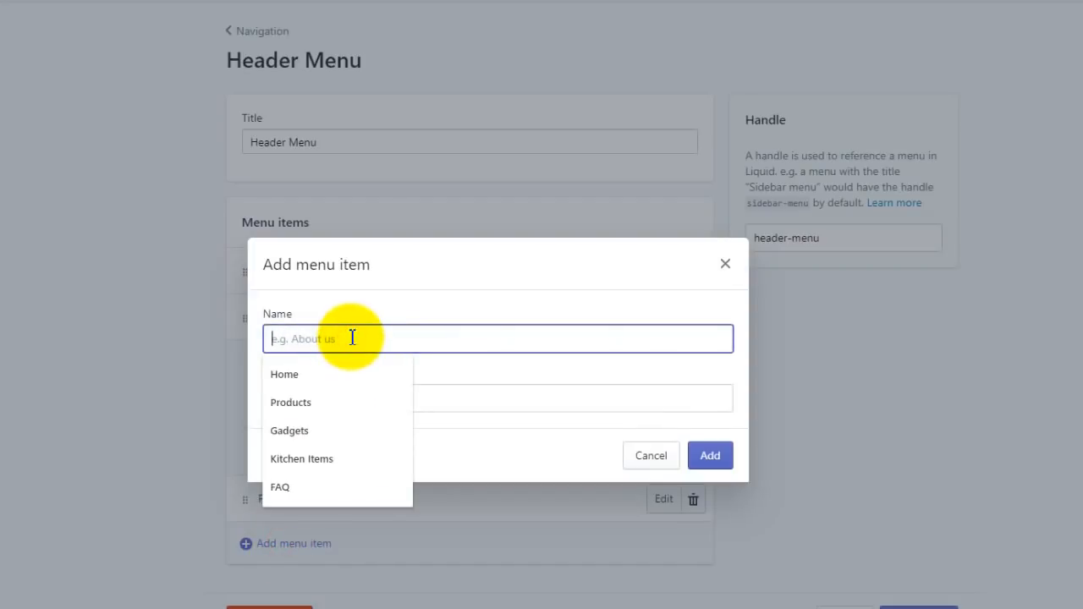
{"action": "type", "text": "Privacy Polic"}
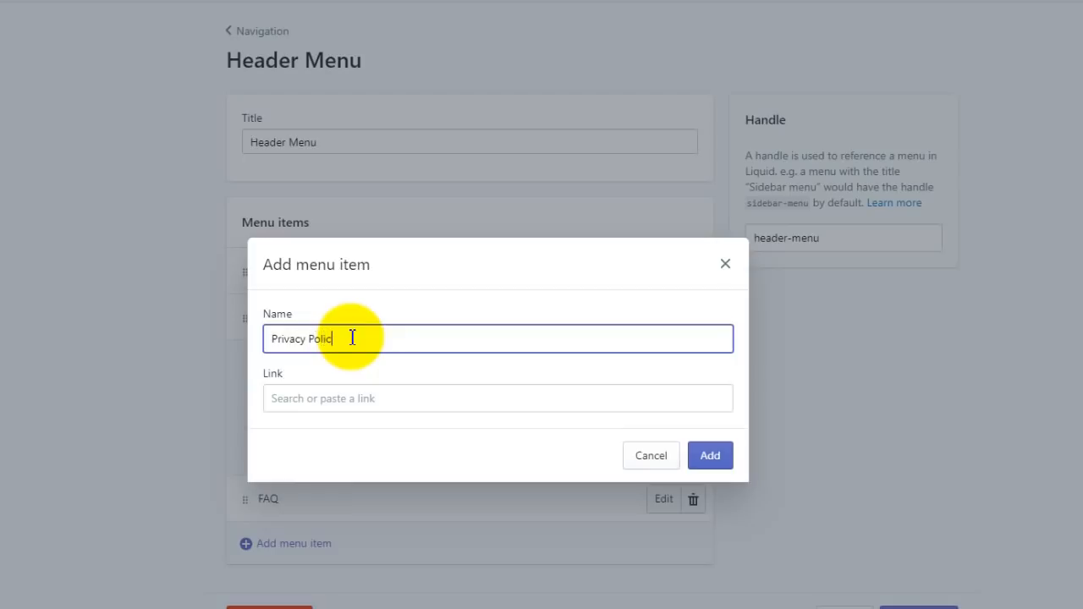
{"action": "type", "text": "y"}
{"action": "left_click", "coordinate": [340, 394]}
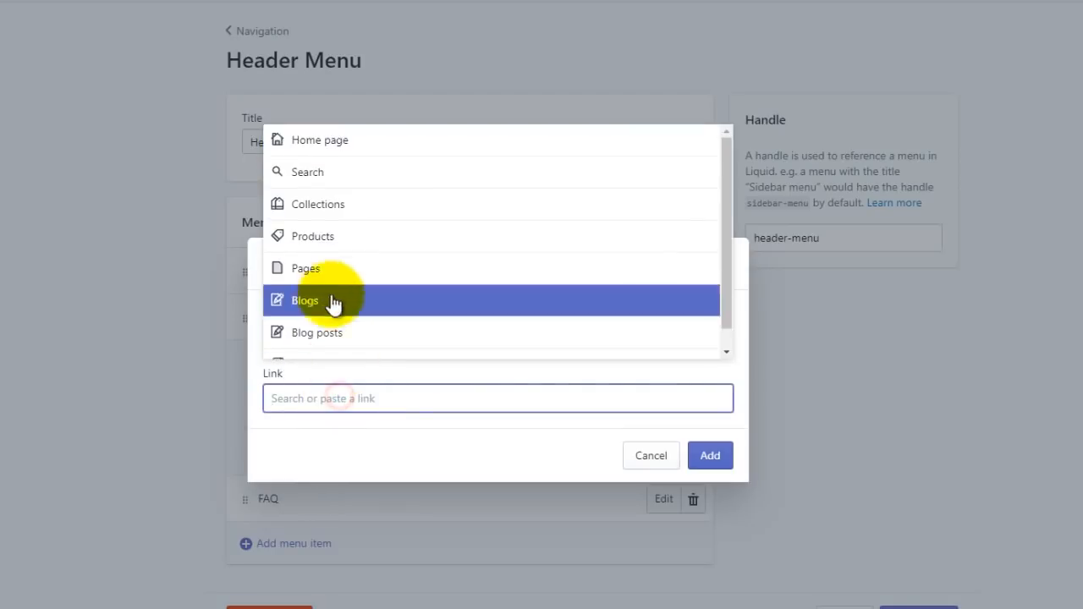
{"action": "left_click", "coordinate": [315, 267]}
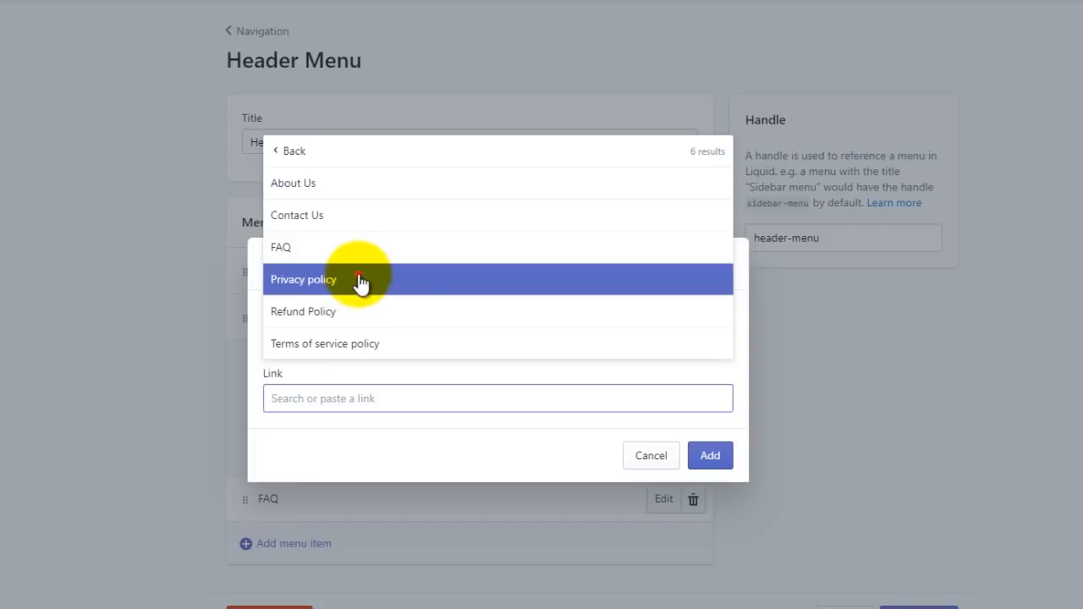
{"action": "left_click", "coordinate": [358, 277]}
{"action": "left_click", "coordinate": [702, 452]}
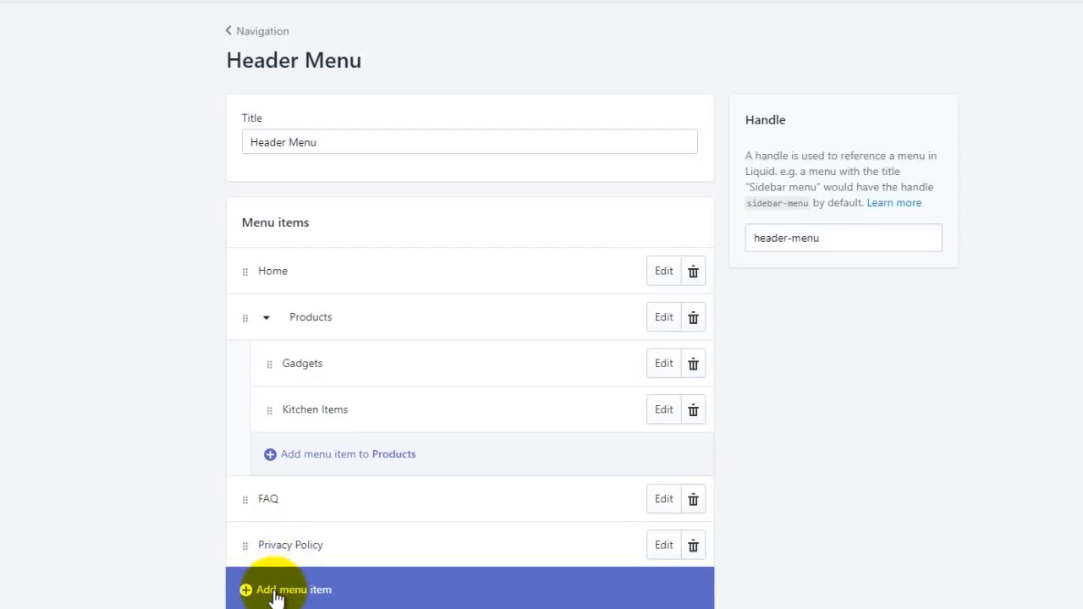
Step: Add a Refund Policy item linked to the Refund Policy page
{"action": "left_click", "coordinate": [271, 589]}
{"action": "left_click", "coordinate": [363, 338]}
{"action": "type", "text": "Refund Policy"}
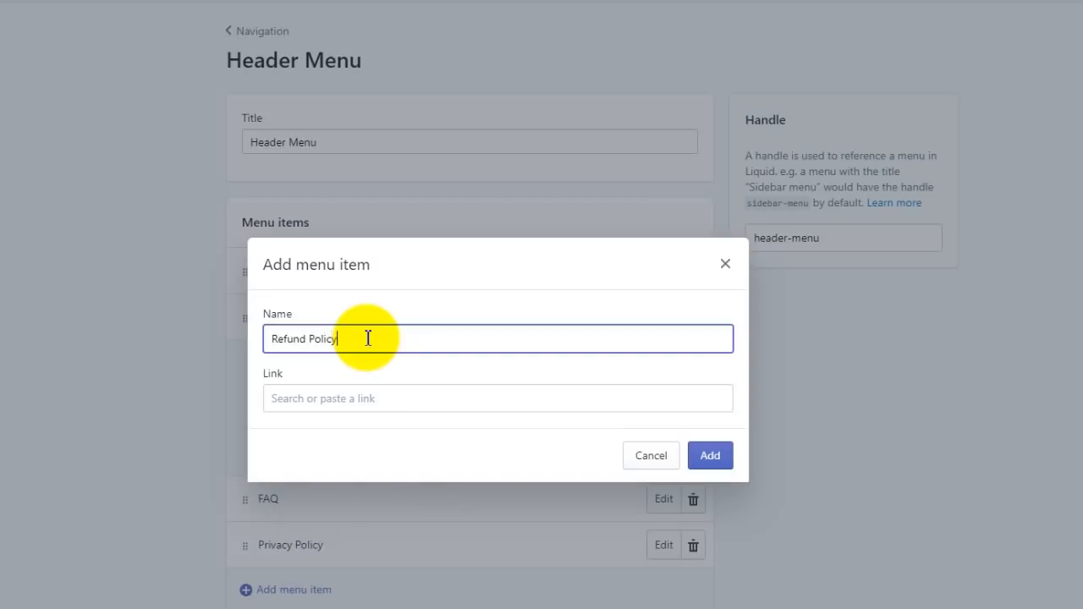
{"action": "left_click", "coordinate": [359, 397]}
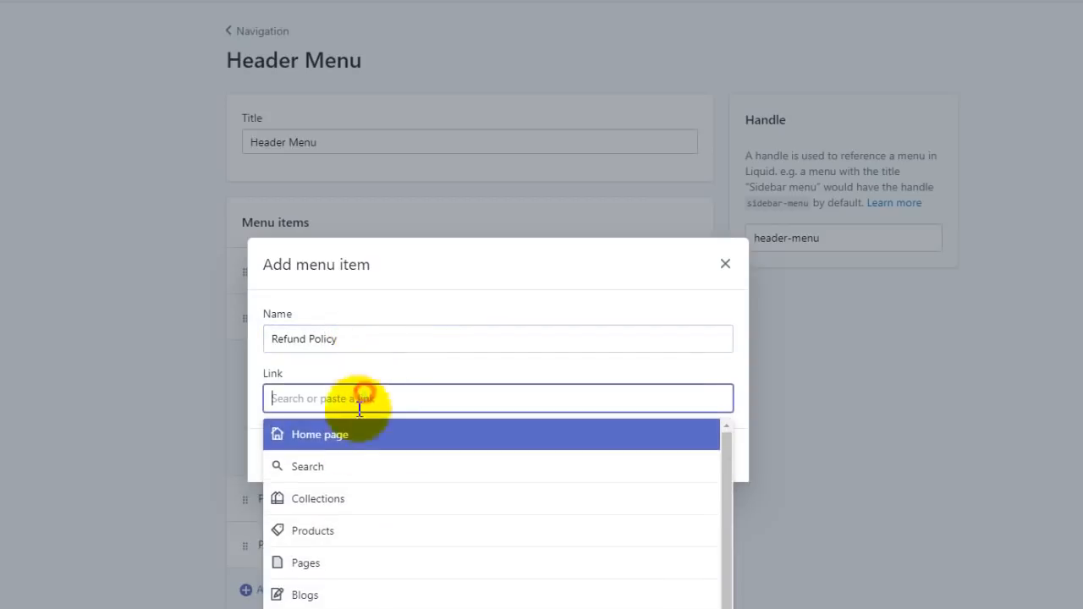
{"action": "left_click", "coordinate": [343, 563]}
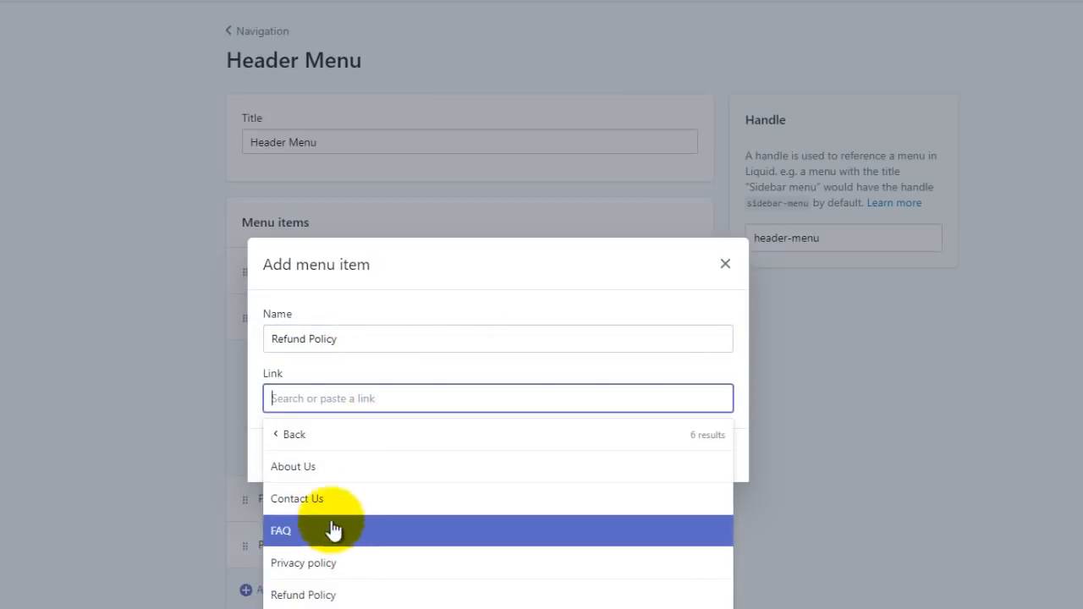
{"action": "left_click", "coordinate": [345, 594]}
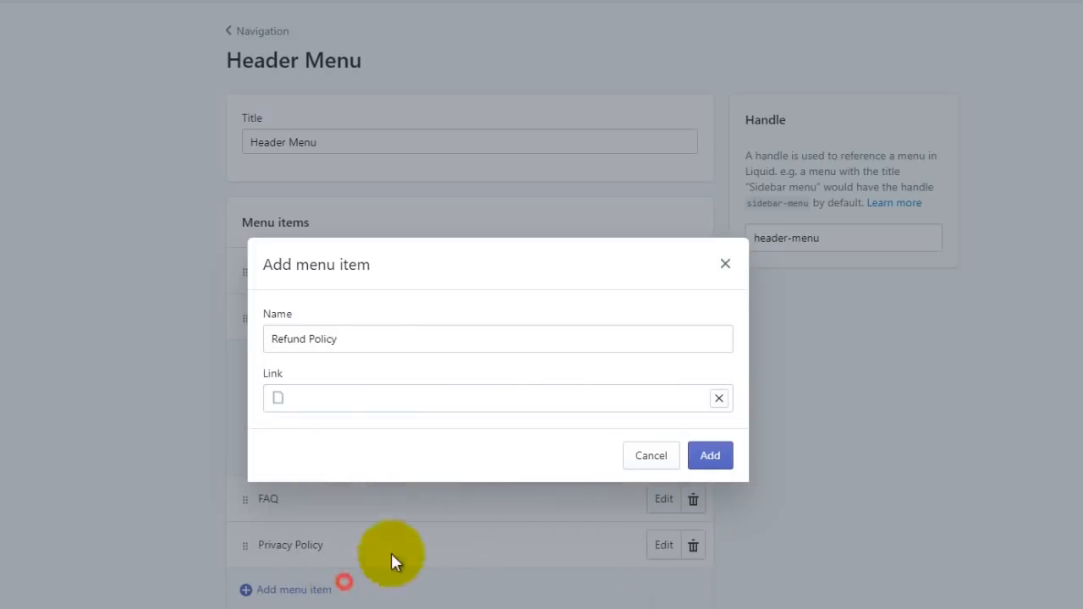
{"action": "left_click", "coordinate": [716, 452]}
{"action": "left_click", "coordinate": [420, 499]}
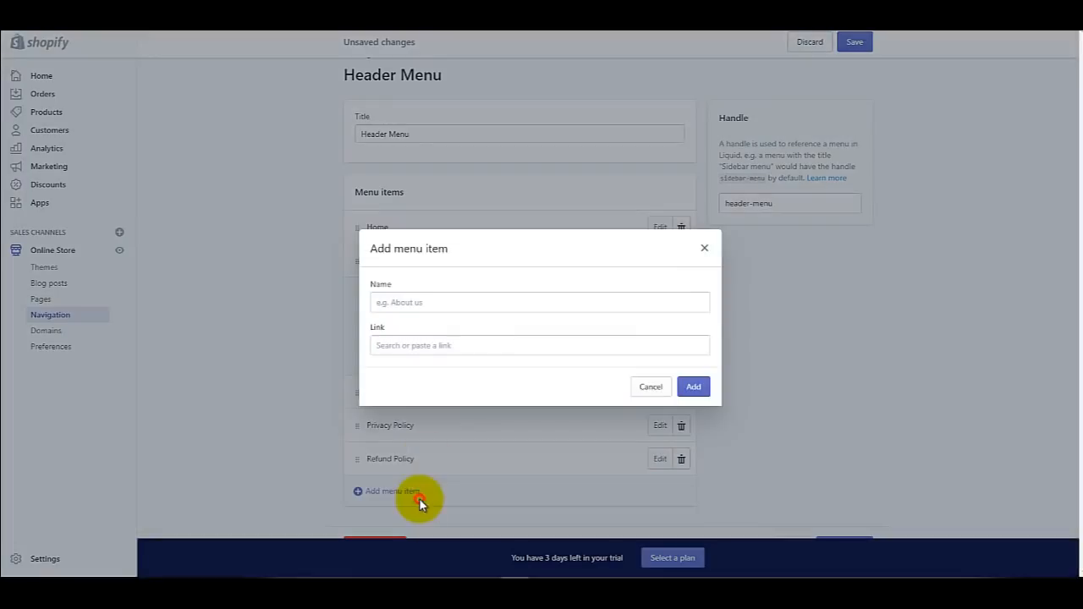
Step: Discard the unfinished 'Example' item and save the Header Menu
{"action": "left_click", "coordinate": [463, 307]}
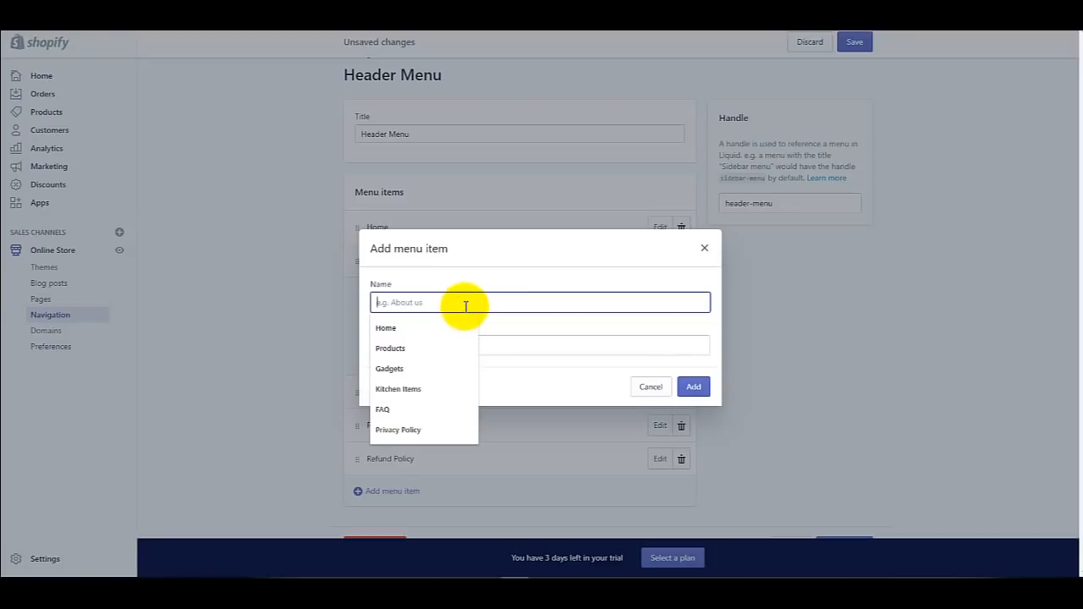
{"action": "type", "text": "E"}
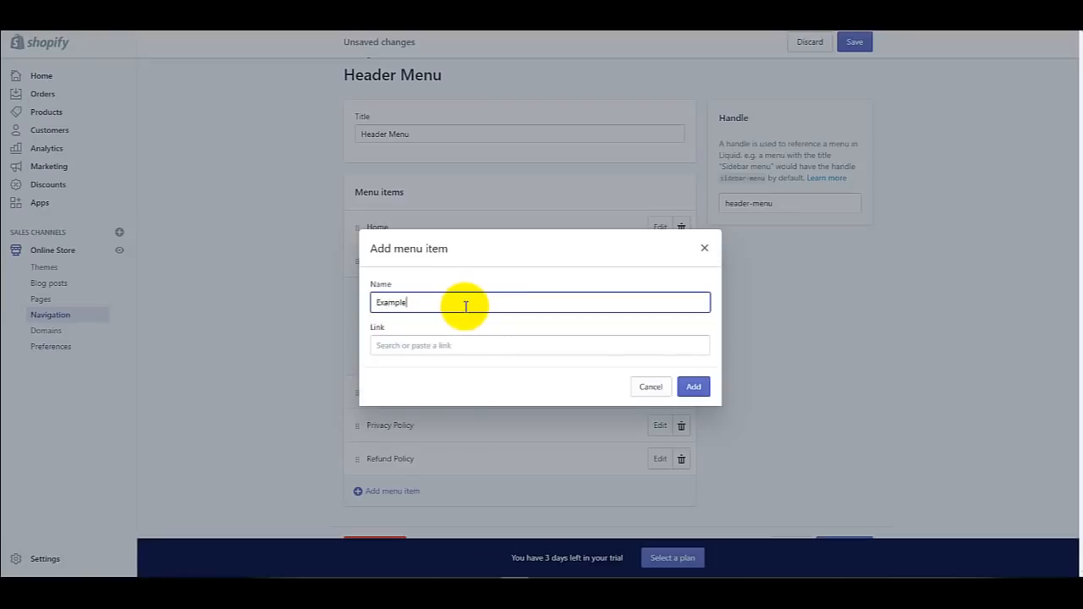
{"action": "type", "text": "xample"}
{"action": "left_click", "coordinate": [463, 345]}
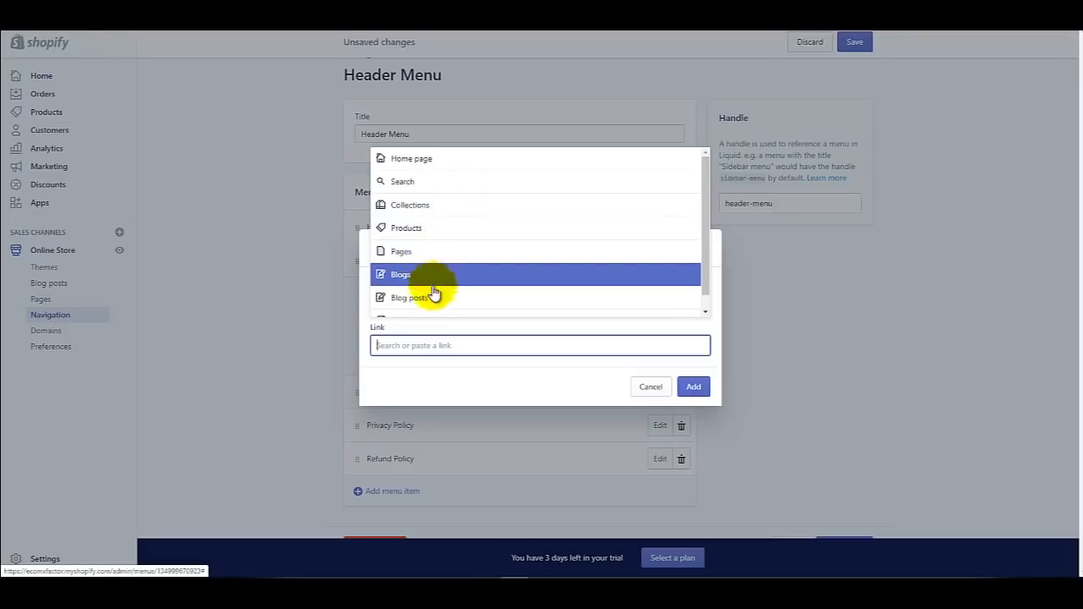
{"action": "scroll", "coordinate": [434, 286], "scroll_direction": "down", "scroll_amount": 1}
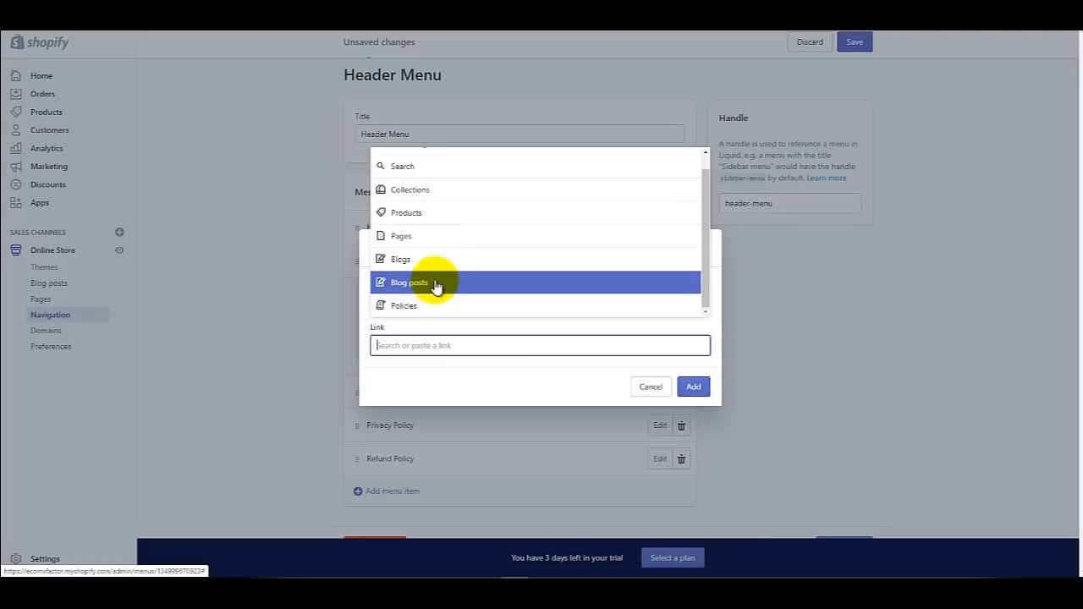
{"action": "left_click", "coordinate": [719, 273]}
{"action": "left_click", "coordinate": [707, 251]}
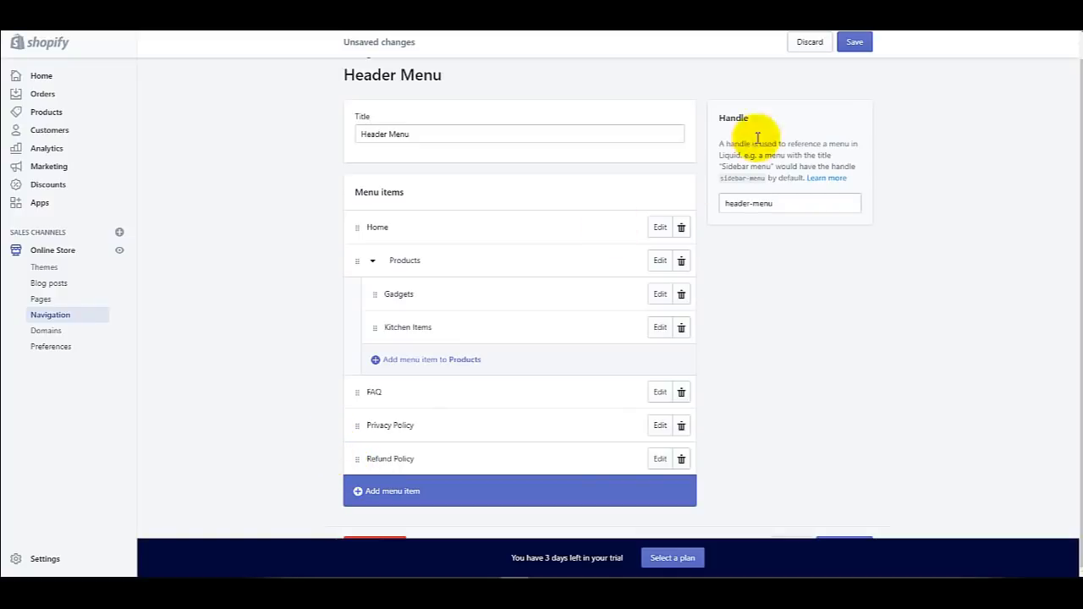
{"action": "left_click", "coordinate": [853, 44]}
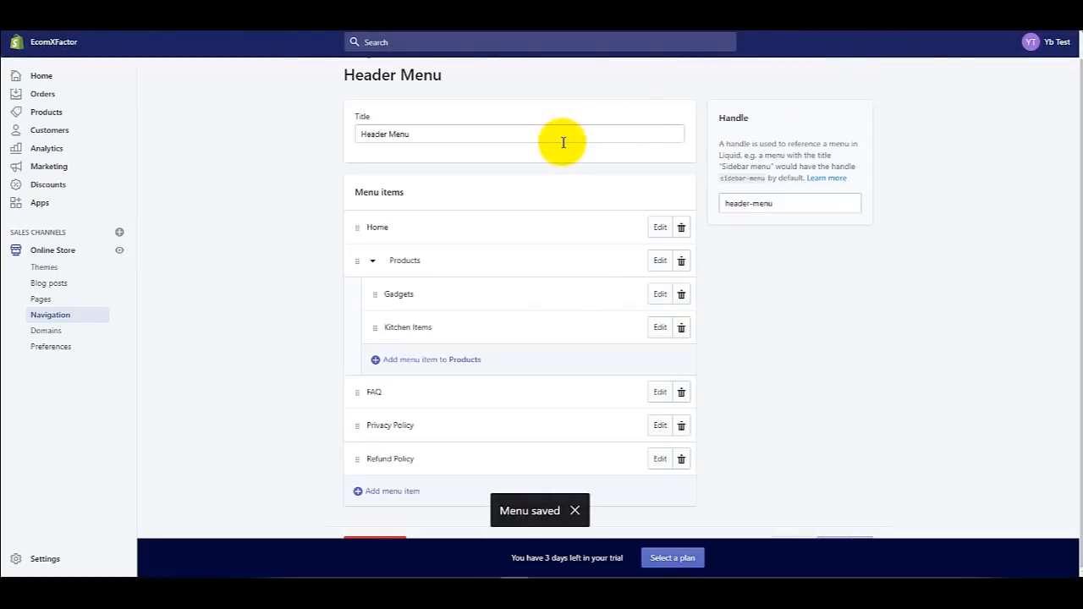
Step: Return to the Navigation menus list and open the Footer menu
{"action": "scroll", "coordinate": [317, 198], "scroll_direction": "up", "scroll_amount": 1}
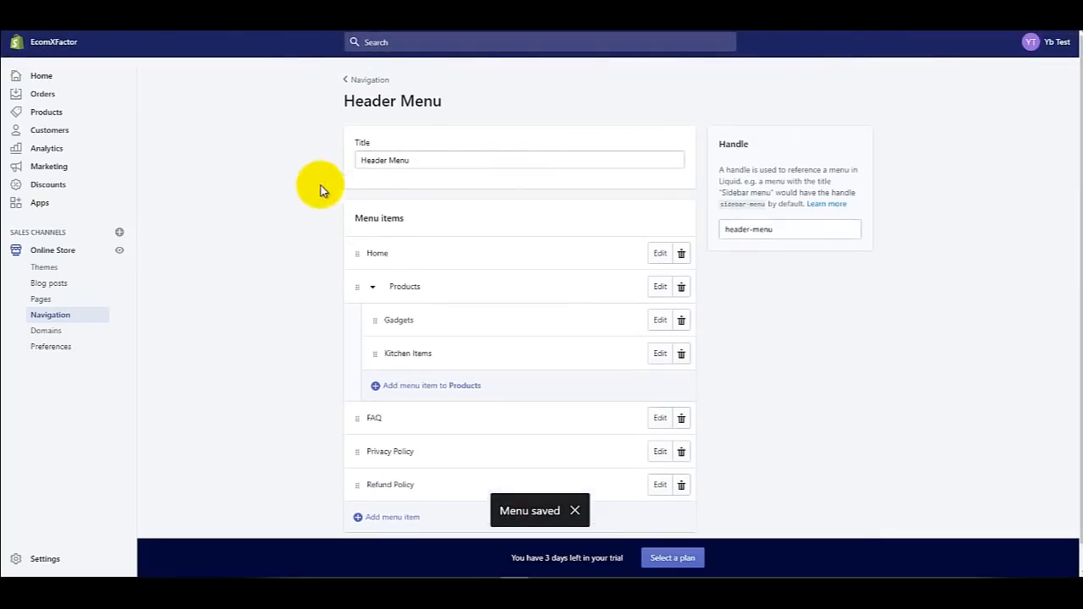
{"action": "left_click", "coordinate": [345, 82]}
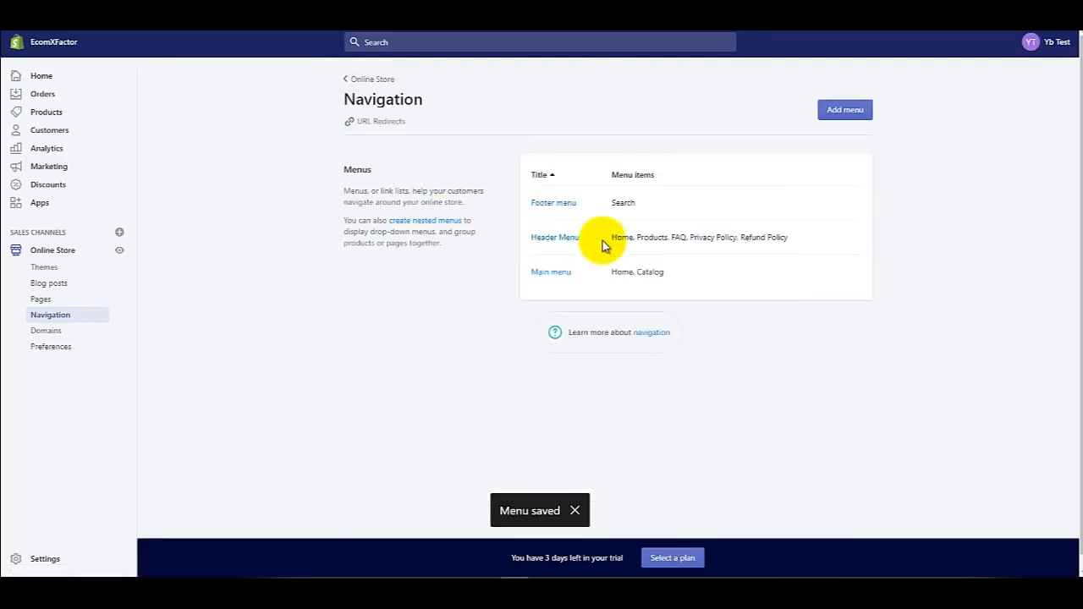
{"action": "left_click", "coordinate": [559, 206]}
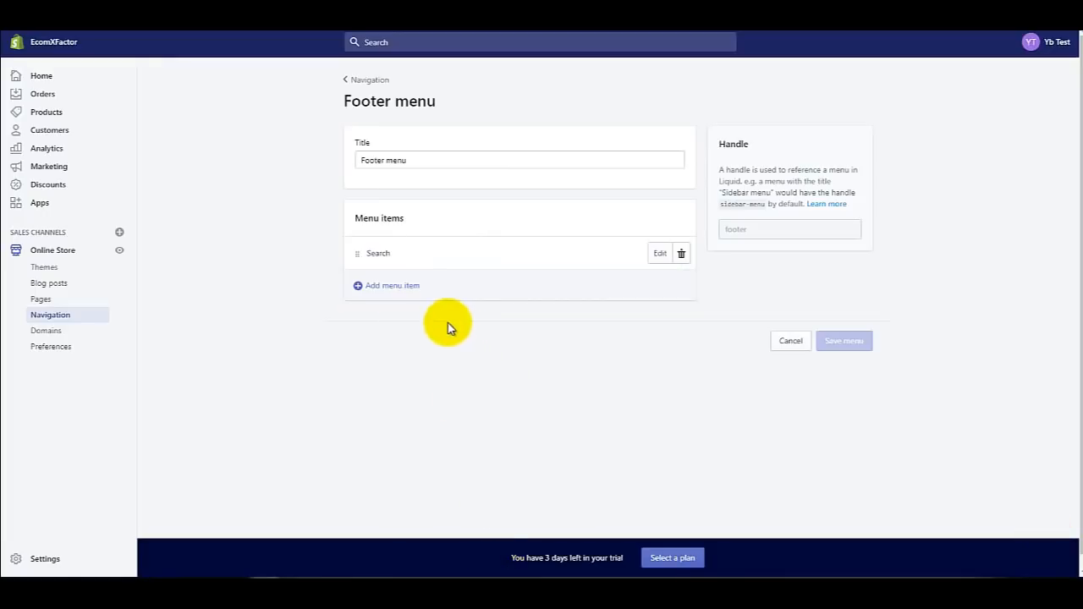
Step: Add a Home item linked to the home page after Search in the Footer menu
{"action": "left_click", "coordinate": [401, 287]}
{"action": "left_click", "coordinate": [414, 296]}
{"action": "type", "text": "Home"}
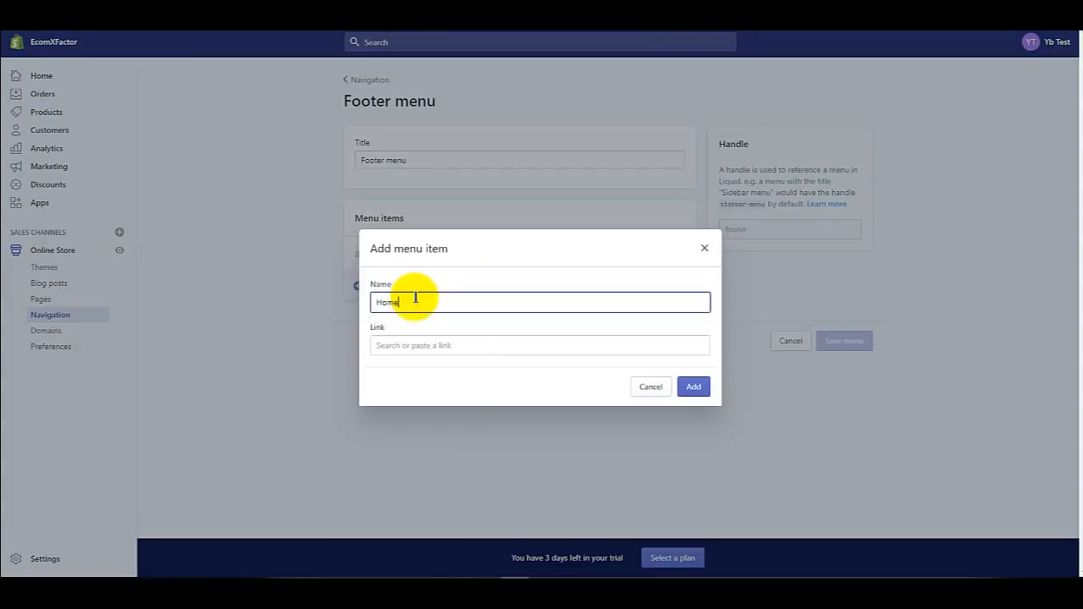
{"action": "left_click", "coordinate": [438, 343]}
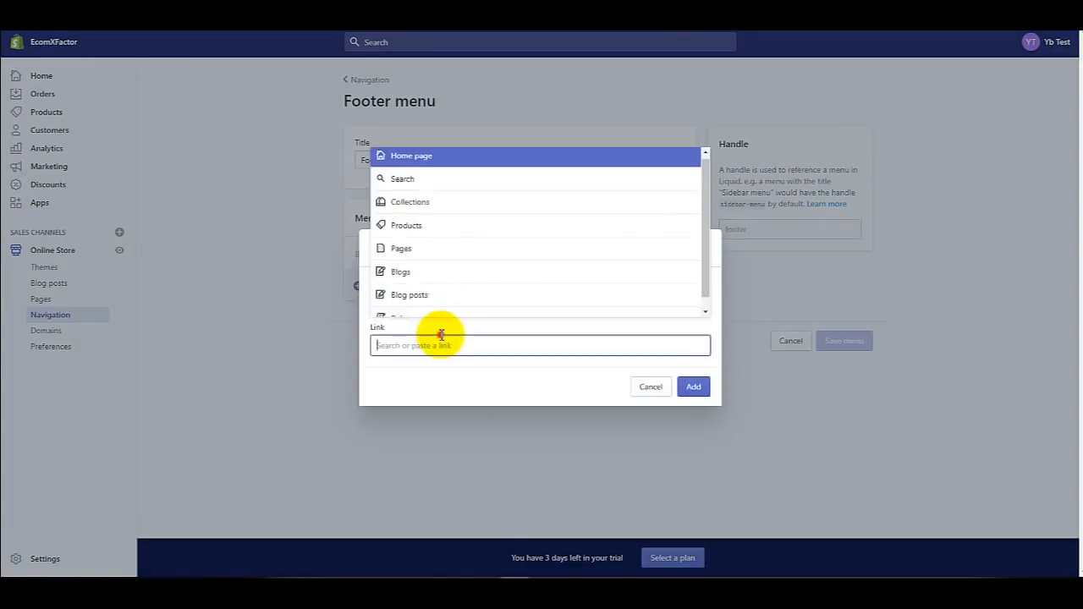
{"action": "left_click", "coordinate": [453, 170]}
{"action": "left_click", "coordinate": [694, 386]}
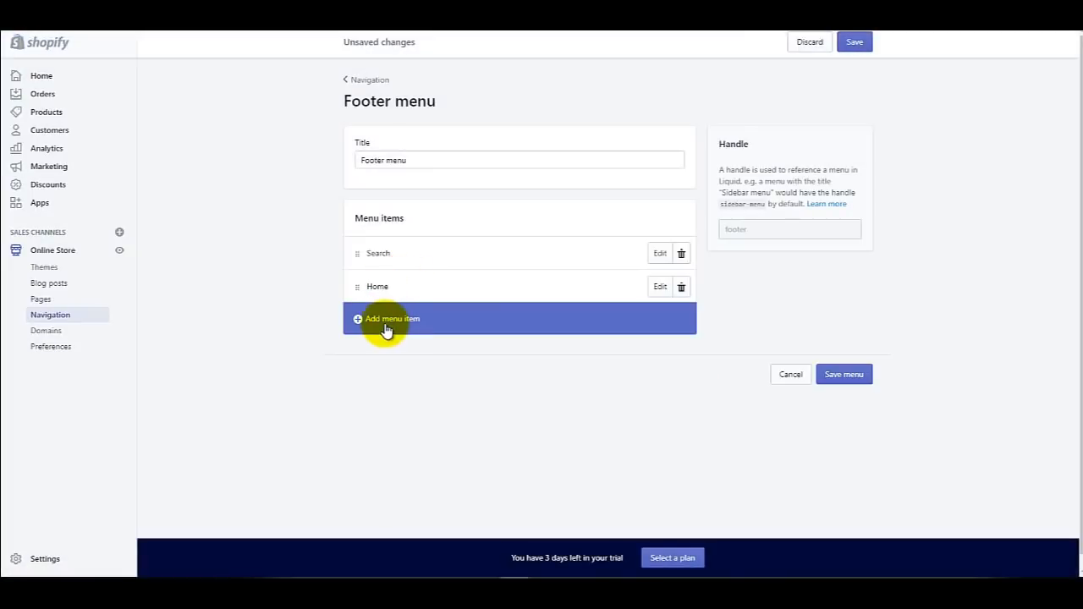
{"action": "left_click", "coordinate": [385, 328]}
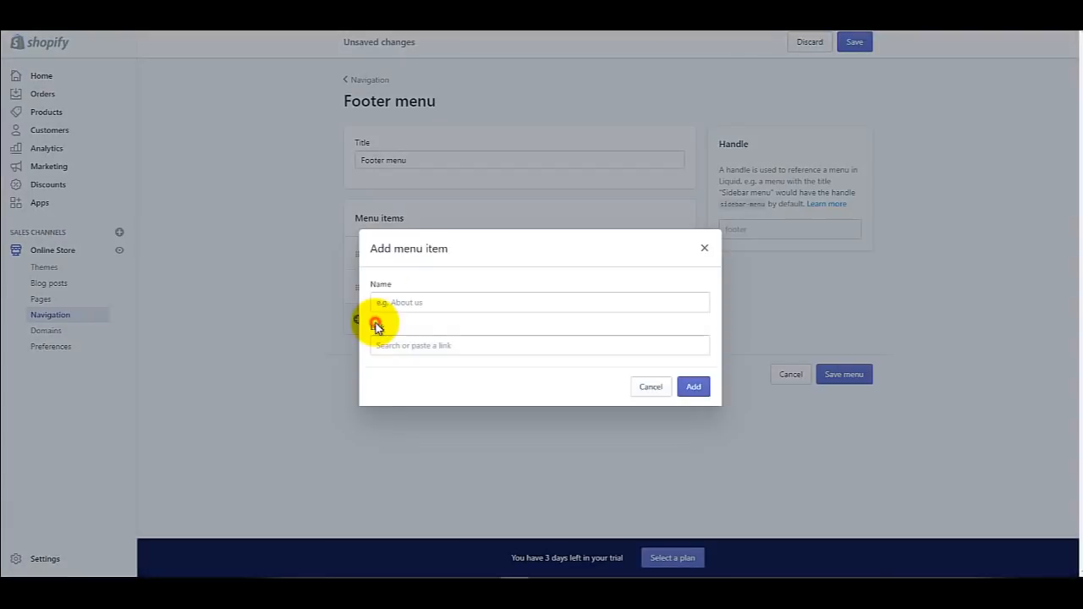
Step: Name the new Footer item 'Cart' and type a YourDomain.com/cart link
{"action": "left_click", "coordinate": [426, 302]}
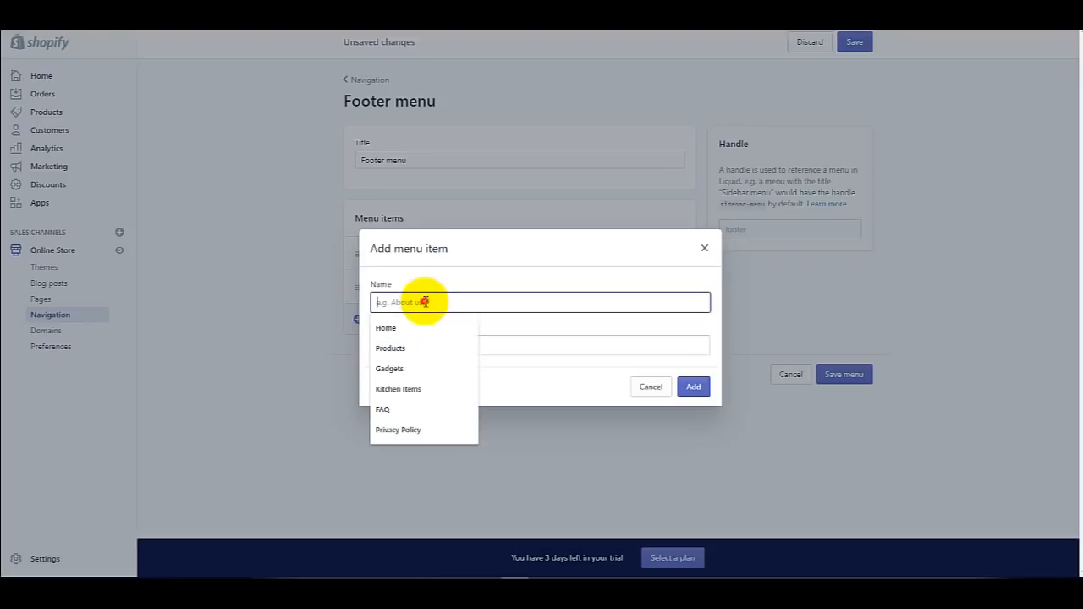
{"action": "type", "text": "Cart"}
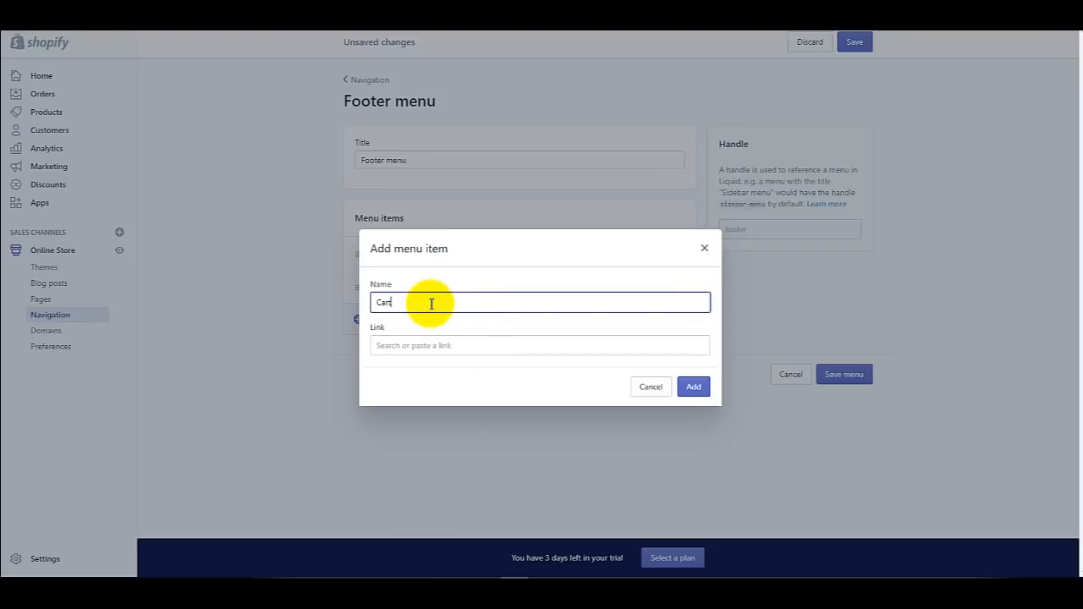
{"action": "left_click", "coordinate": [449, 345]}
{"action": "scroll", "coordinate": [482, 279], "scroll_direction": "down", "scroll_amount": 1}
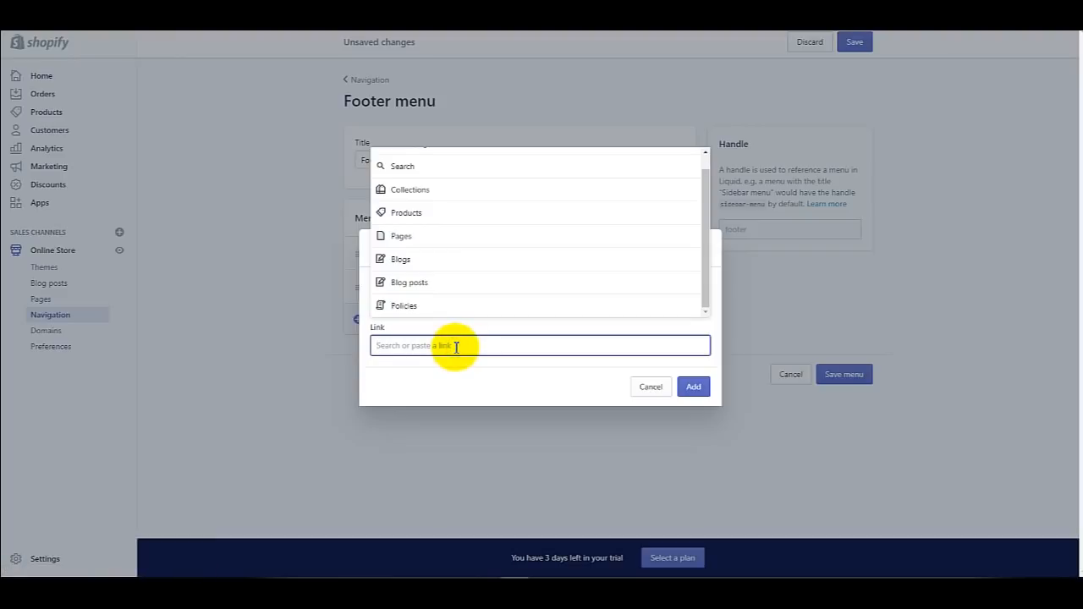
{"action": "type", "text": "e"}
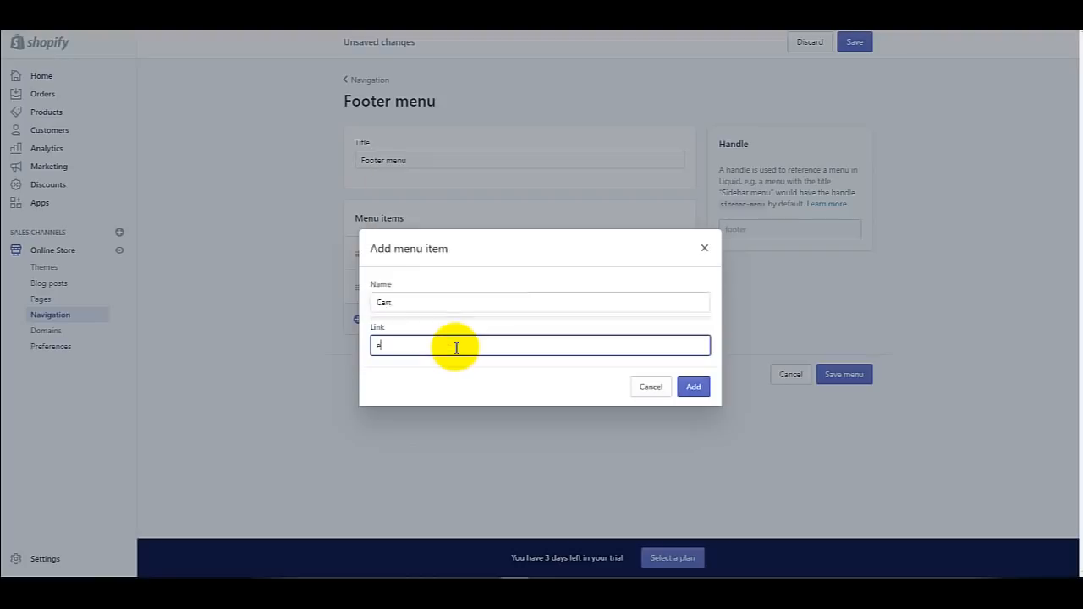
{"action": "key", "text": "BackSpace"}
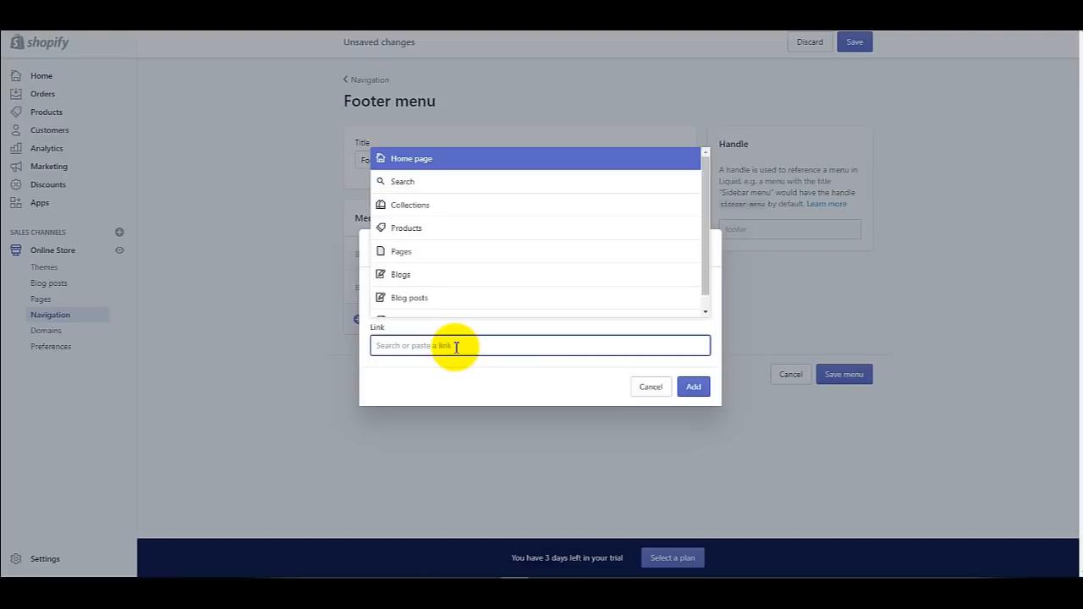
{"action": "type", "text": "Ecomxf"}
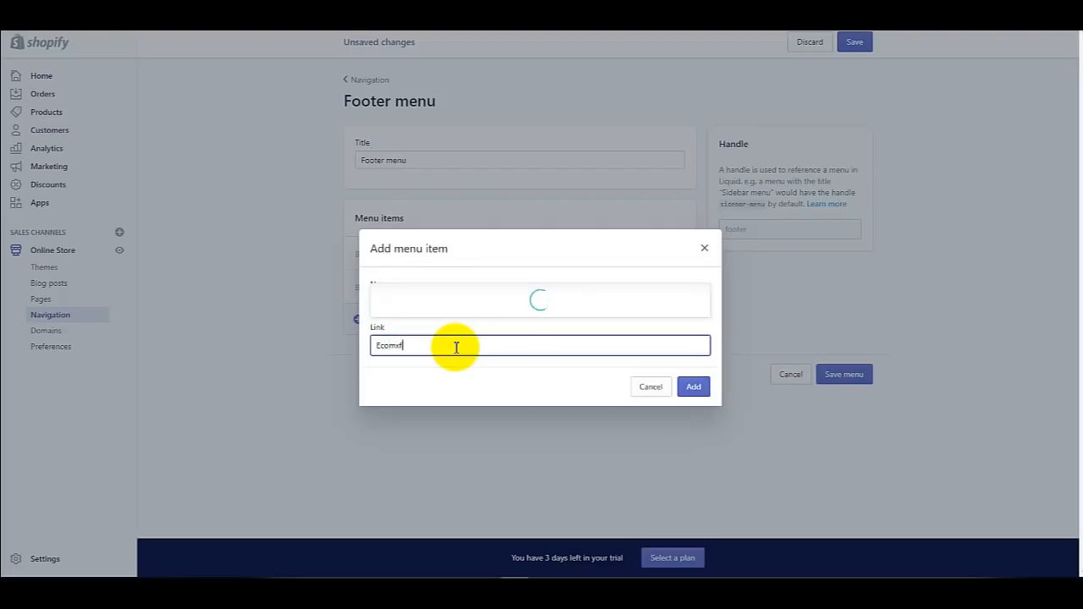
{"action": "type", "text": ".com/cart"}
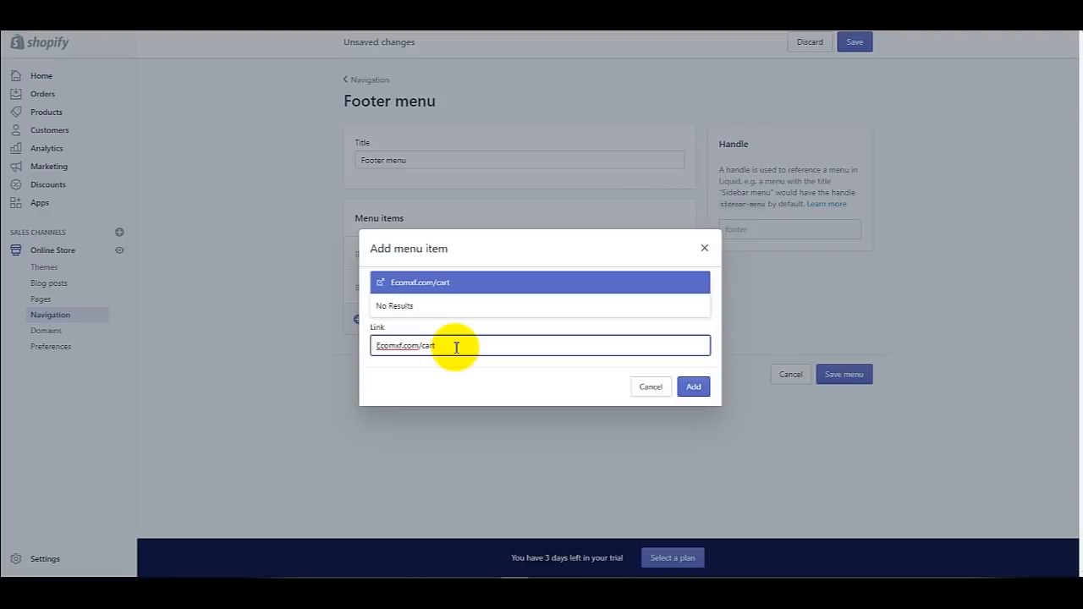
{"action": "key", "text": "Left"}
{"action": "key", "text": "Left"}
{"action": "key", "text": "Left"}
{"action": "key", "text": "Left"}
{"action": "key", "text": "Left"}
{"action": "key", "text": "Left"}
{"action": "key", "text": "Left"}
{"action": "key", "text": "Left"}
{"action": "key", "text": "shift+Left"}
{"action": "key", "text": "shift+Left"}
{"action": "key", "text": "shift+Left"}
{"action": "key", "text": "shift+Left"}
{"action": "key", "text": "shift+Left"}
{"action": "key", "text": "shift+Left"}
{"action": "key", "text": "shift+Left"}
{"action": "key", "text": "shift+Left"}
{"action": "key", "text": "shift+Left"}
{"action": "key", "text": "shift+Left"}
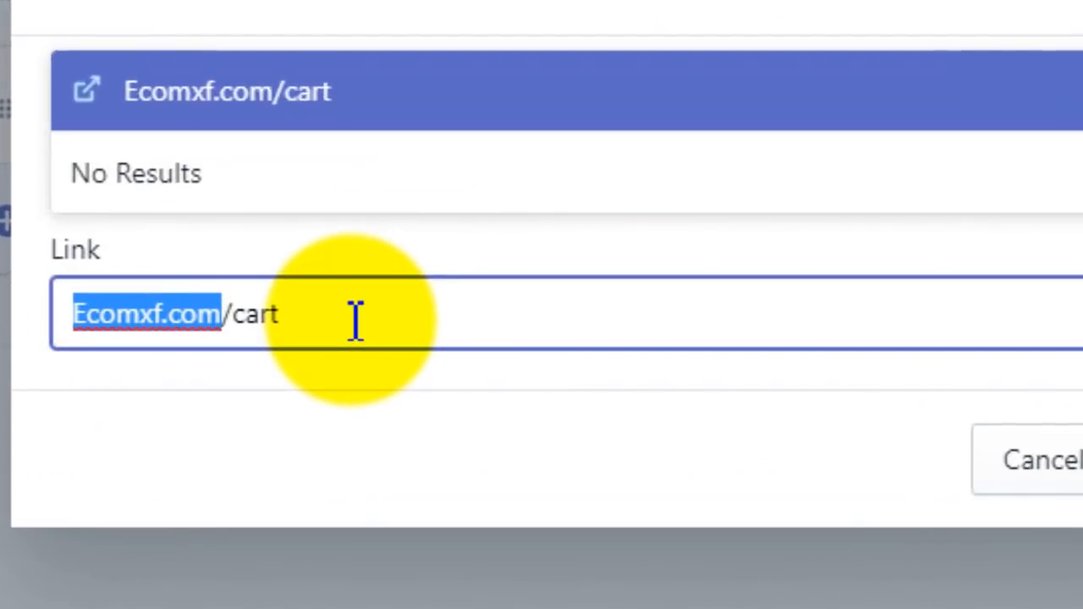
{"action": "type", "text": "Your"}
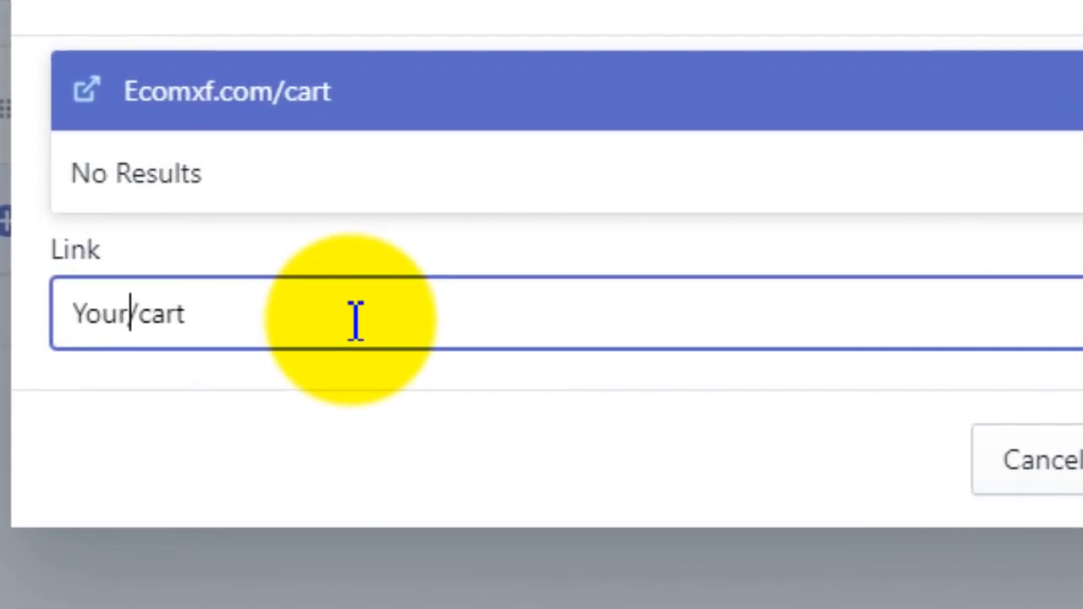
{"action": "type", "text": "Domain"}
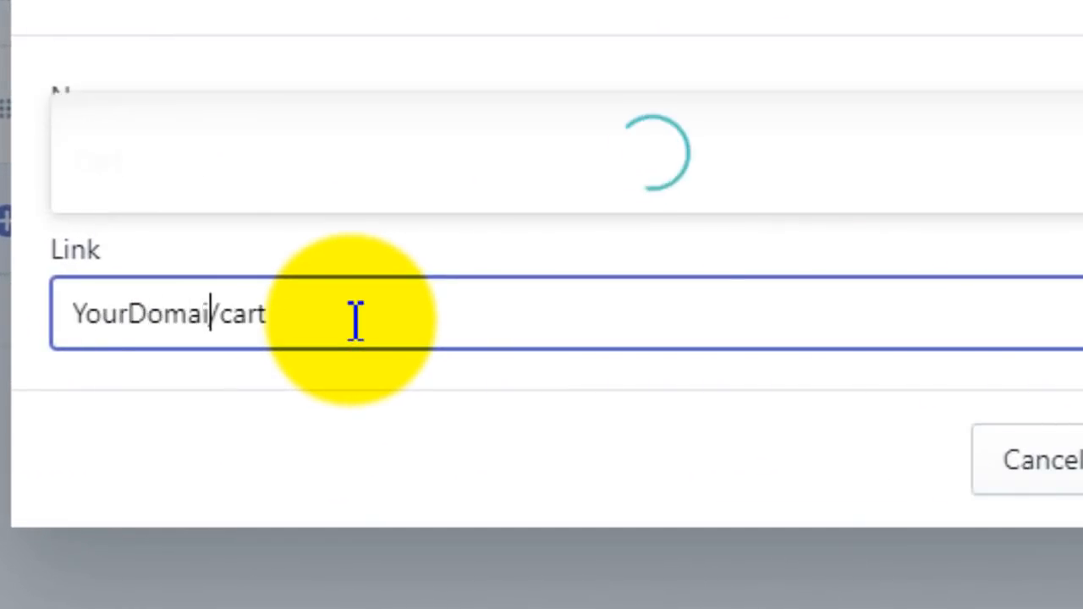
{"action": "type", "text": ".com"}
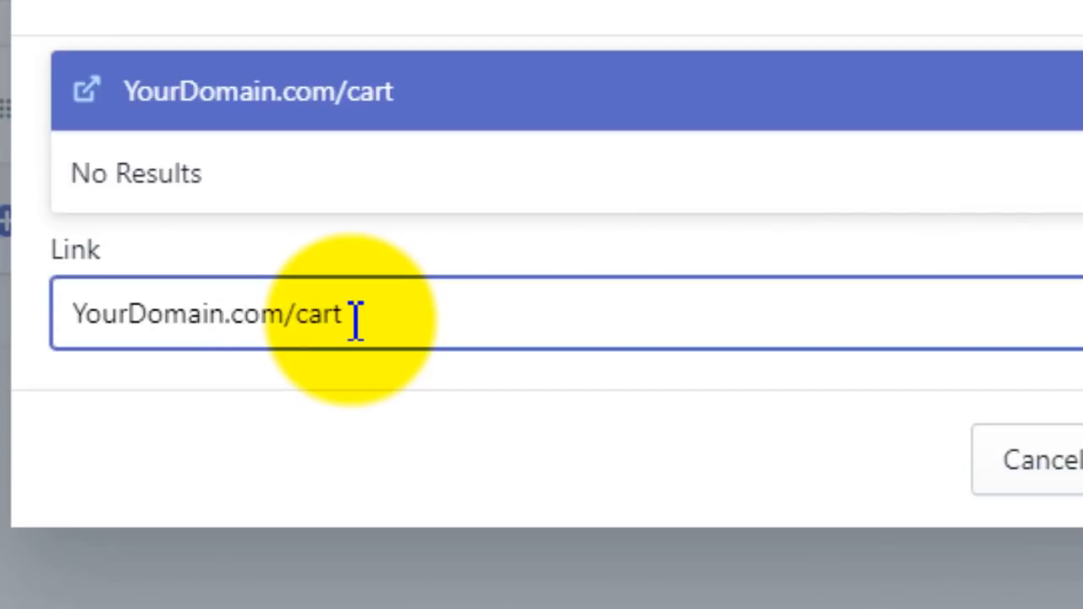
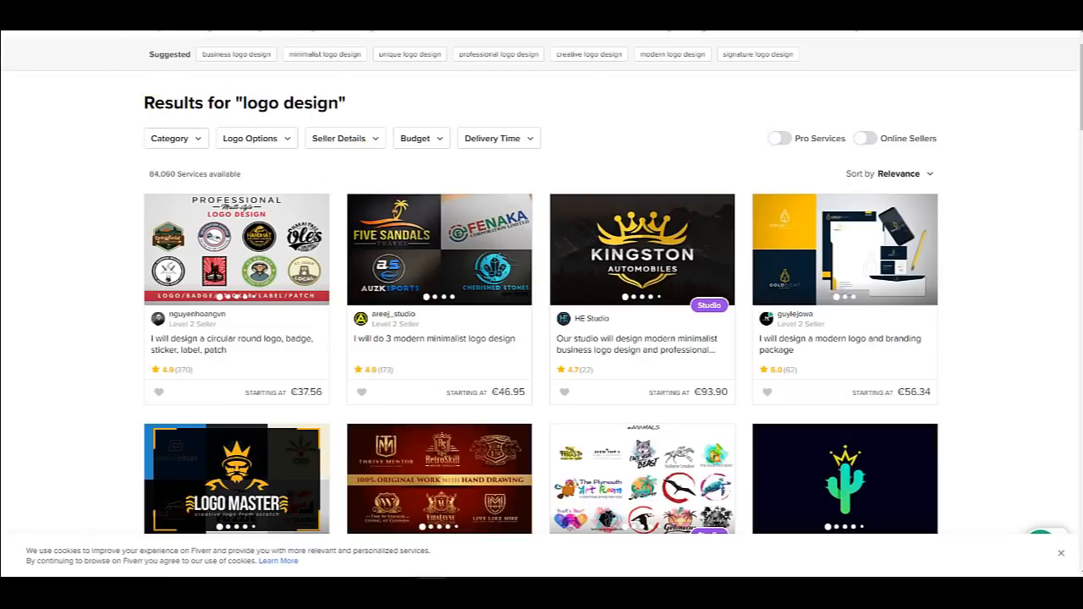
Step: In a new tab, search Google for 'logo design generator' and open the FreeLogoDesign result
{"action": "key", "text": "ctrl+t"}
{"action": "type", "text": "g"}
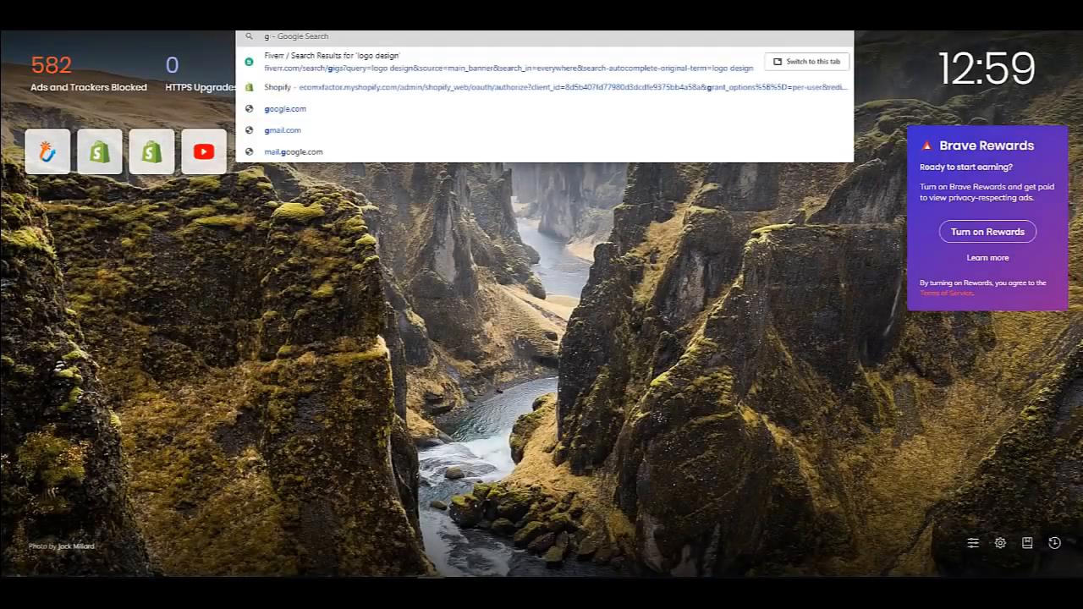
{"action": "key", "text": "Return"}
{"action": "type", "text": "logo"}
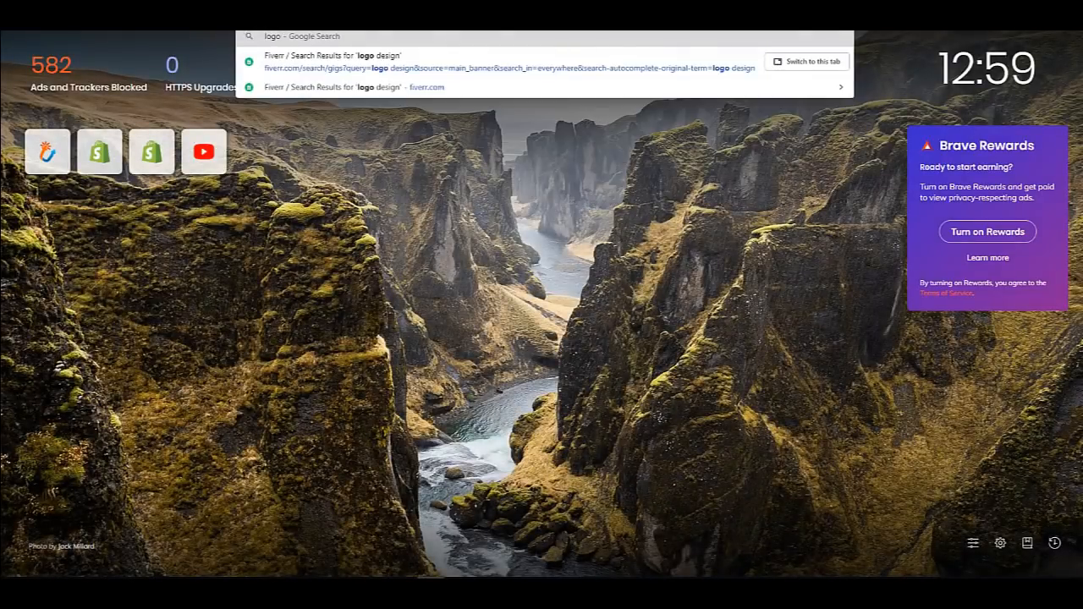
{"action": "type", "text": " desi"}
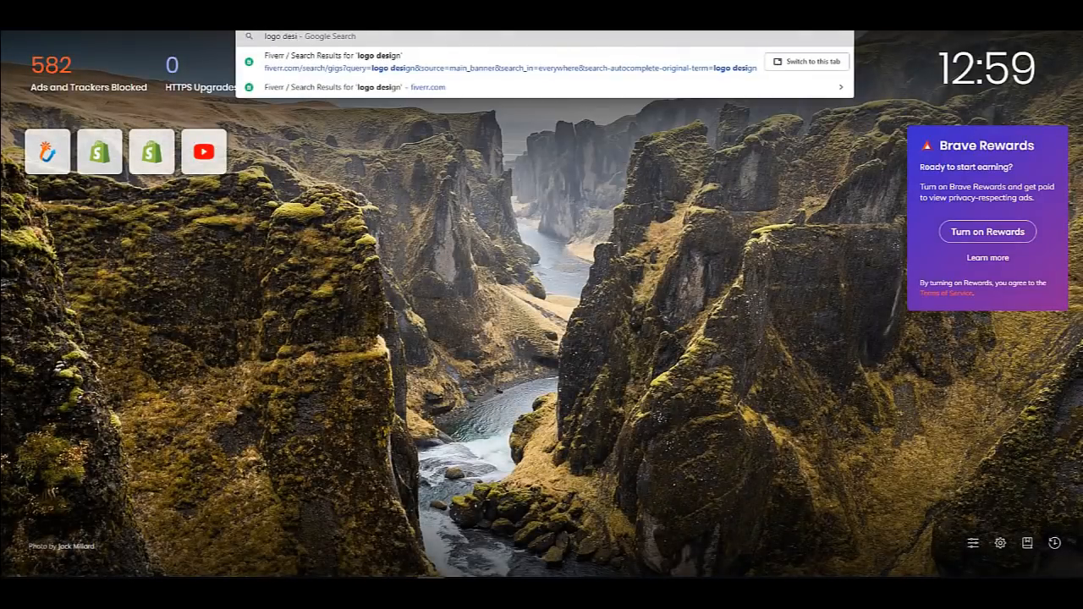
{"action": "type", "text": "gn gen"}
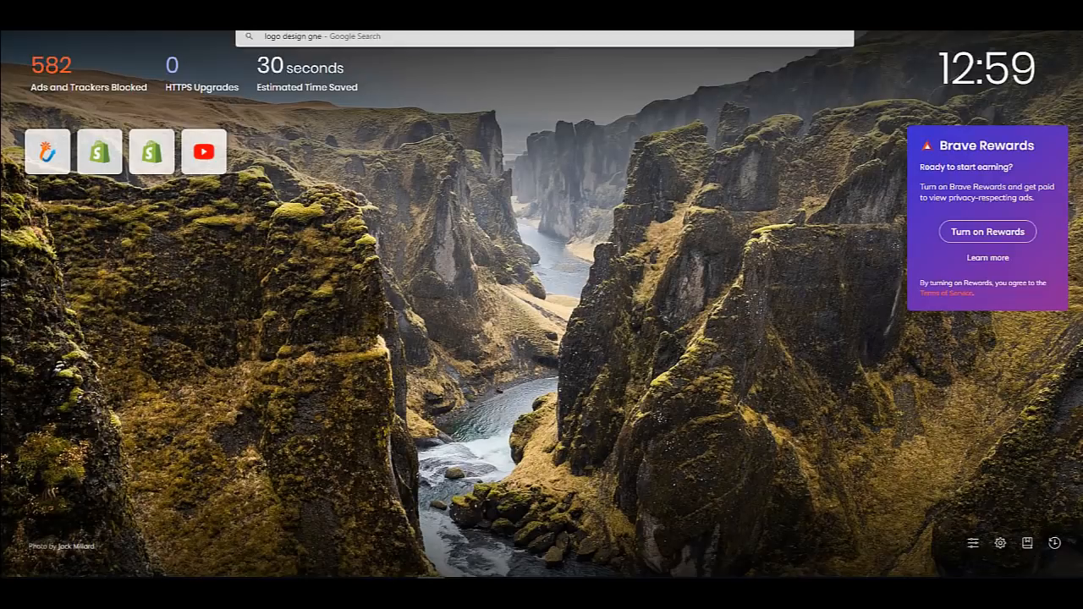
{"action": "type", "text": "erator"}
{"action": "key", "text": "Return"}
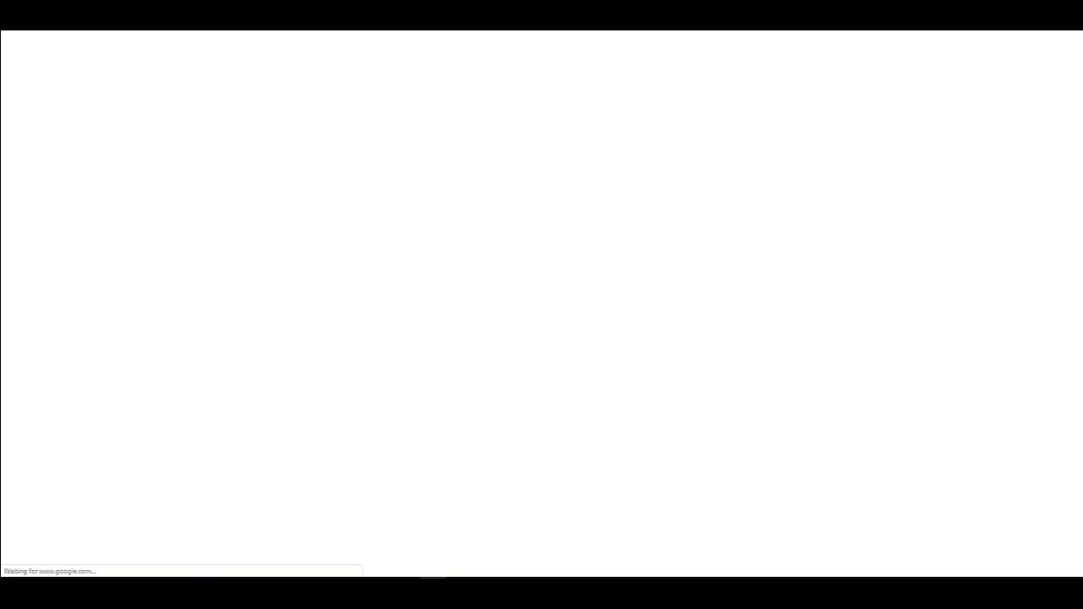
{"action": "scroll", "coordinate": [355, 208], "scroll_direction": "down", "scroll_amount": 2}
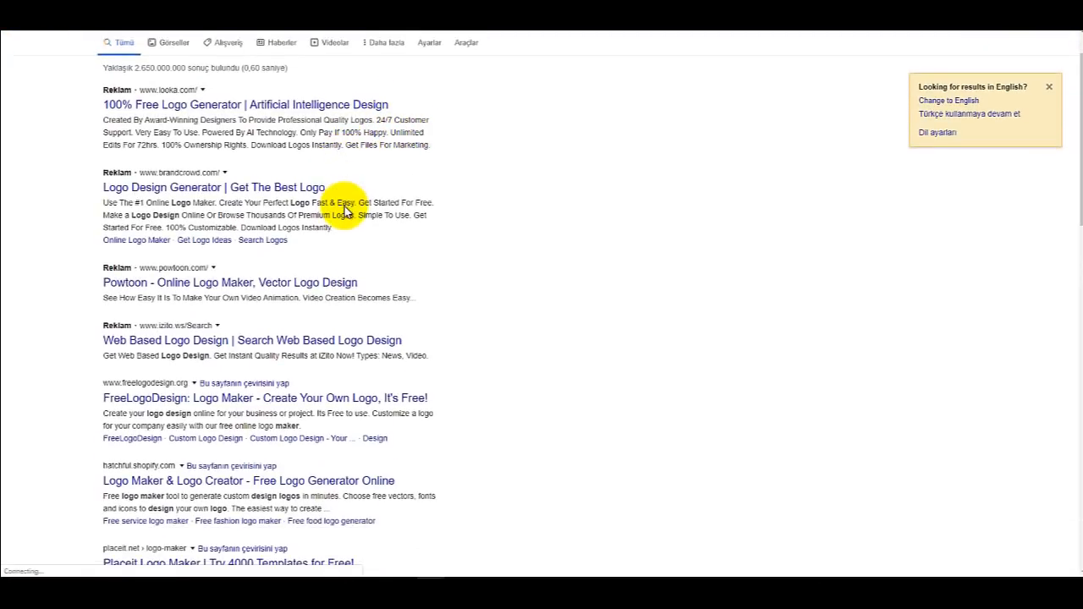
{"action": "scroll", "coordinate": [345, 211], "scroll_direction": "down", "scroll_amount": 2}
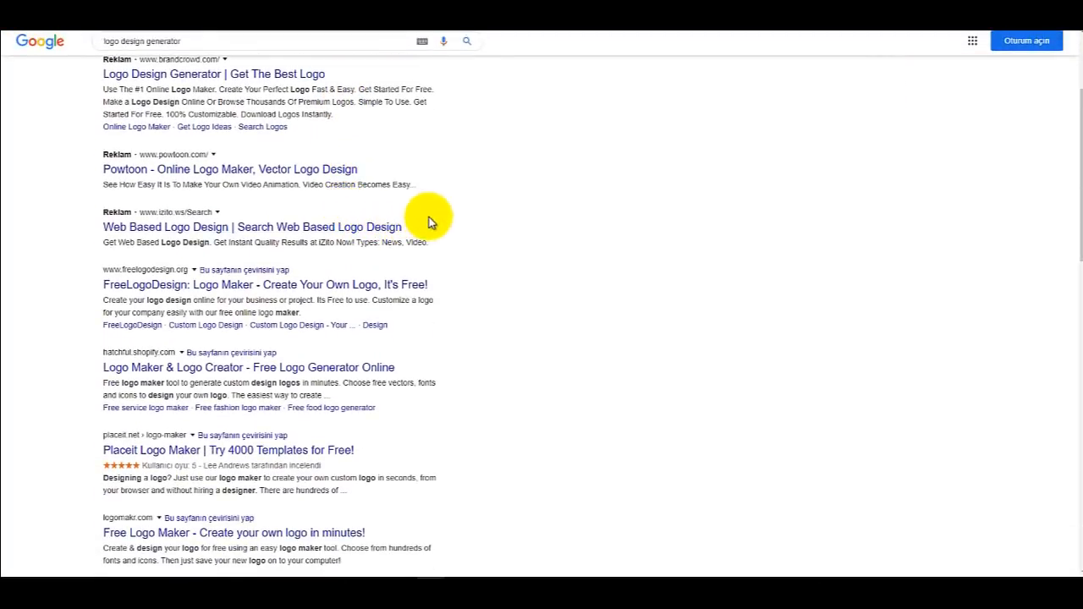
{"action": "left_click", "coordinate": [386, 230]}
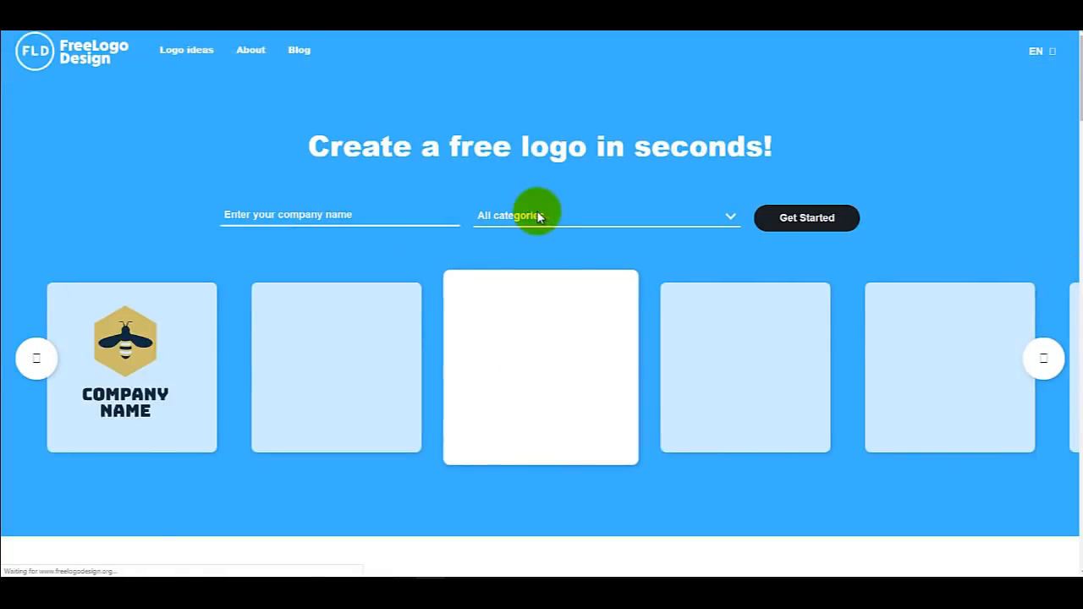
Step: Check FreeLogoDesign's logo categories without choosing one, then go to canva.com instead
{"action": "left_click", "coordinate": [542, 215]}
{"action": "left_click", "coordinate": [546, 216]}
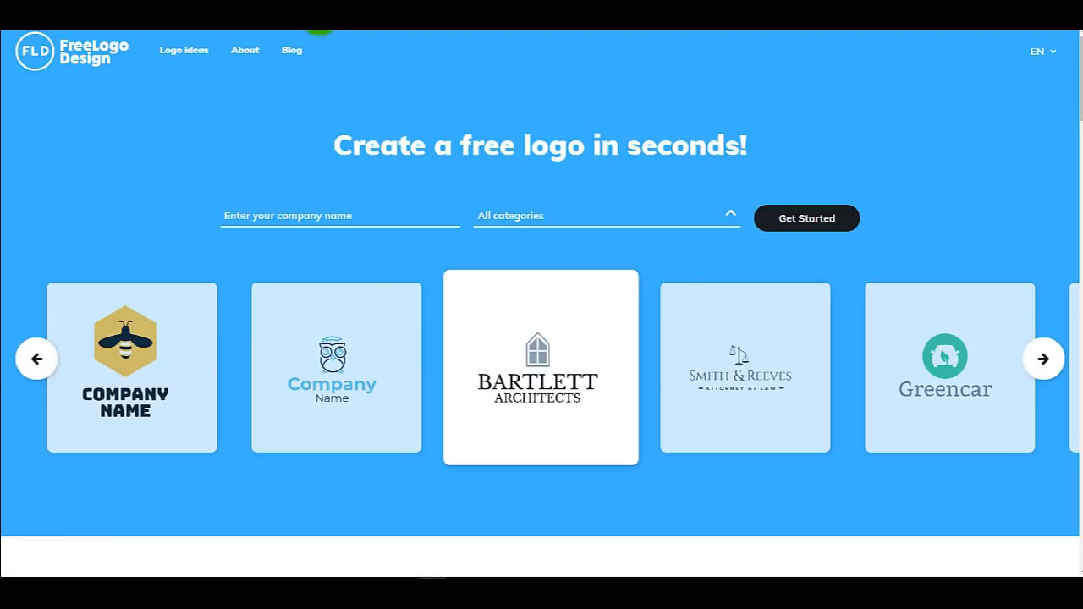
{"action": "left_click", "coordinate": [319, 17]}
{"action": "type", "text": "canva"}
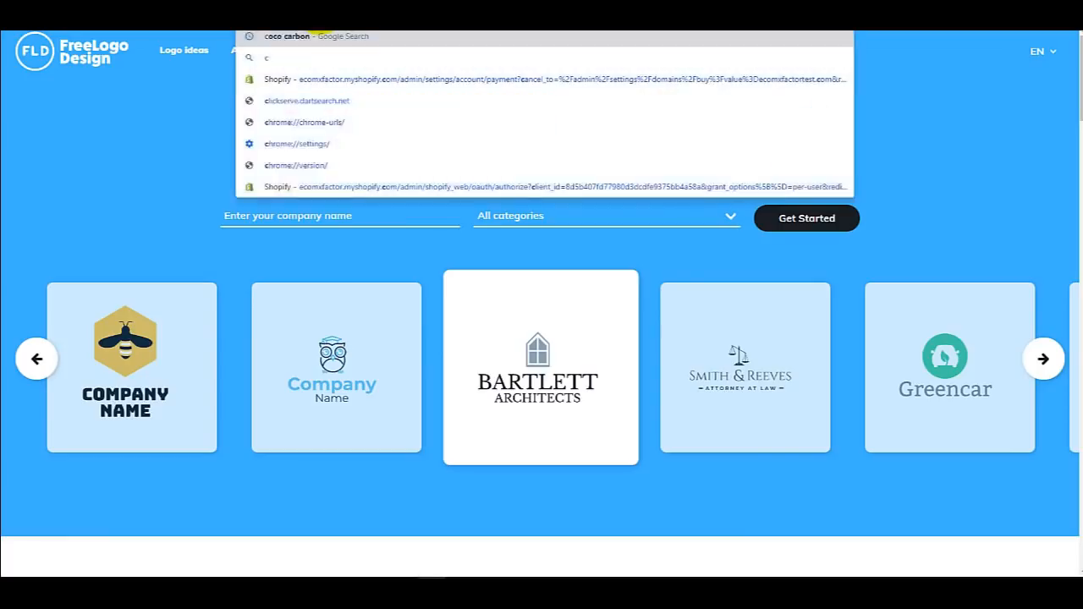
{"action": "type", "text": ".com"}
{"action": "key", "text": "Return"}
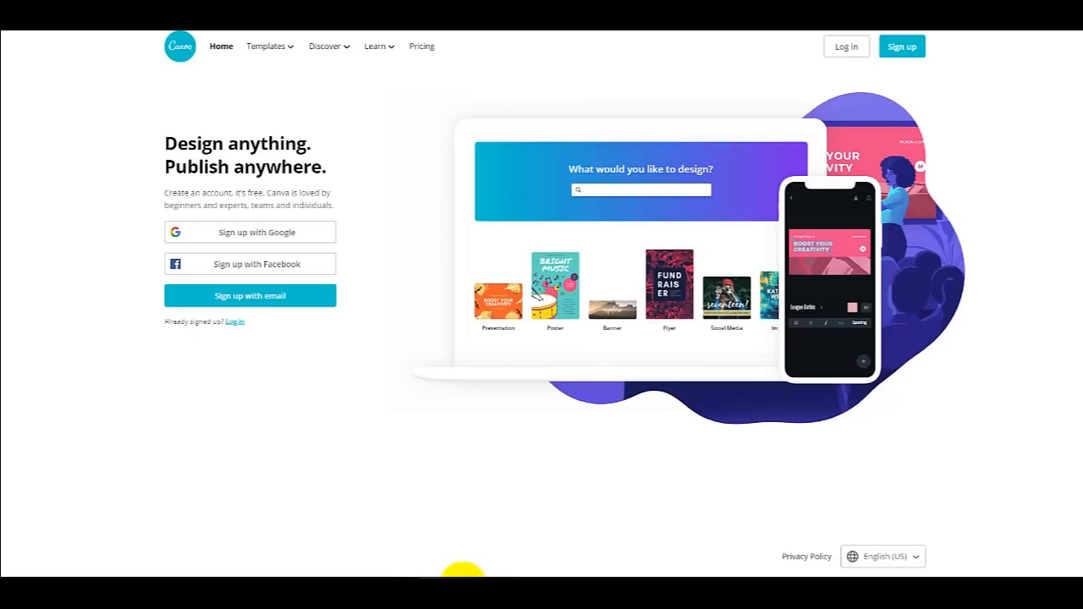
Step: Download the ECOMXFACTOR DEMO STORE piggy-bank logo as PNG and return to the Shopify Themes window
{"action": "left_click", "coordinate": [269, 580]}
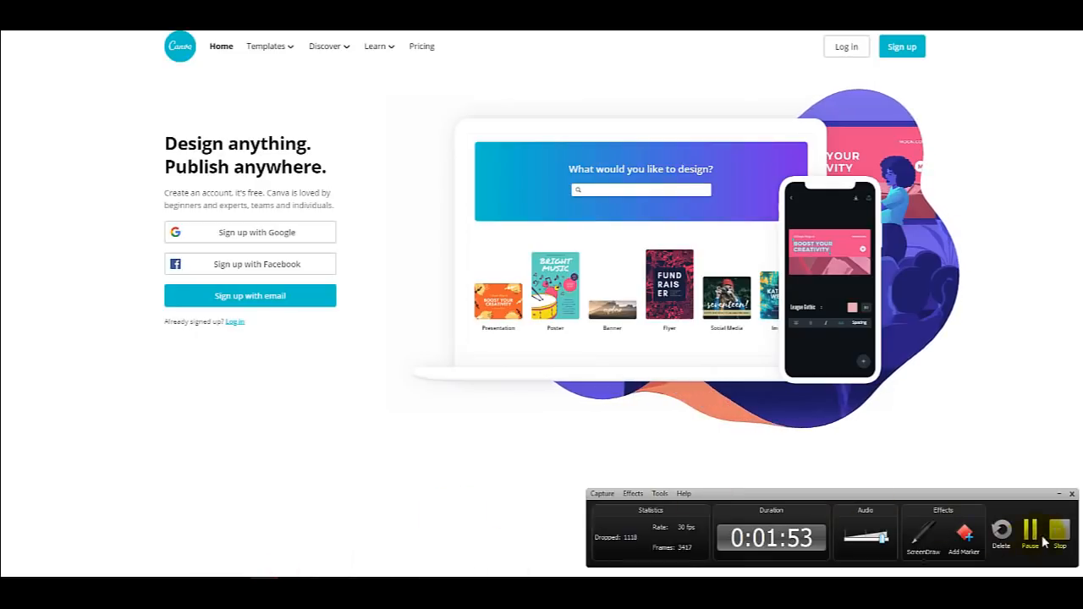
{"action": "left_click", "coordinate": [1037, 542]}
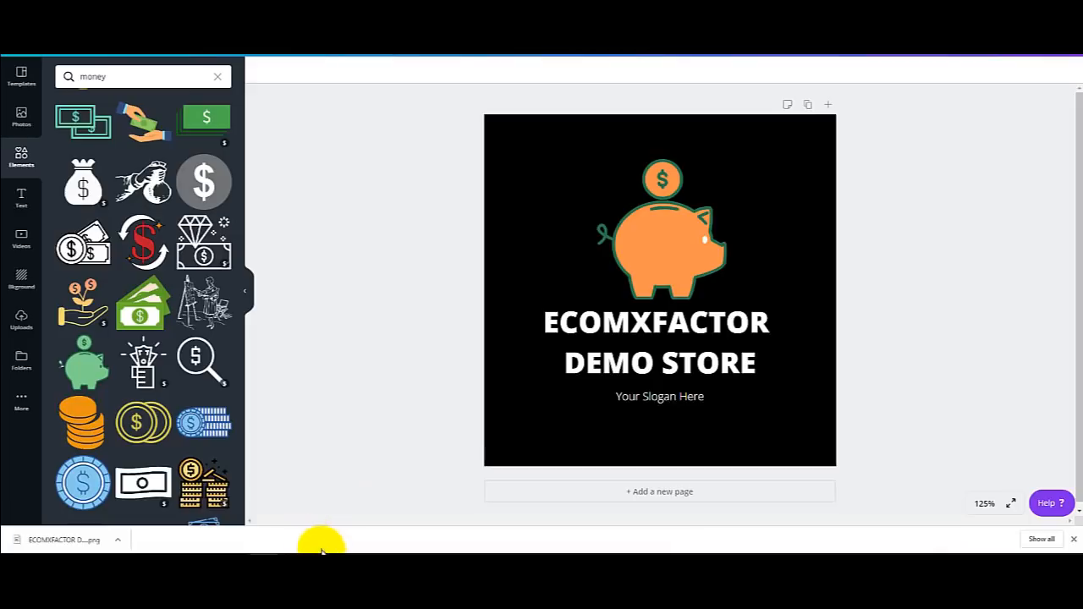
{"action": "mouse_move", "coordinate": [330, 550]}
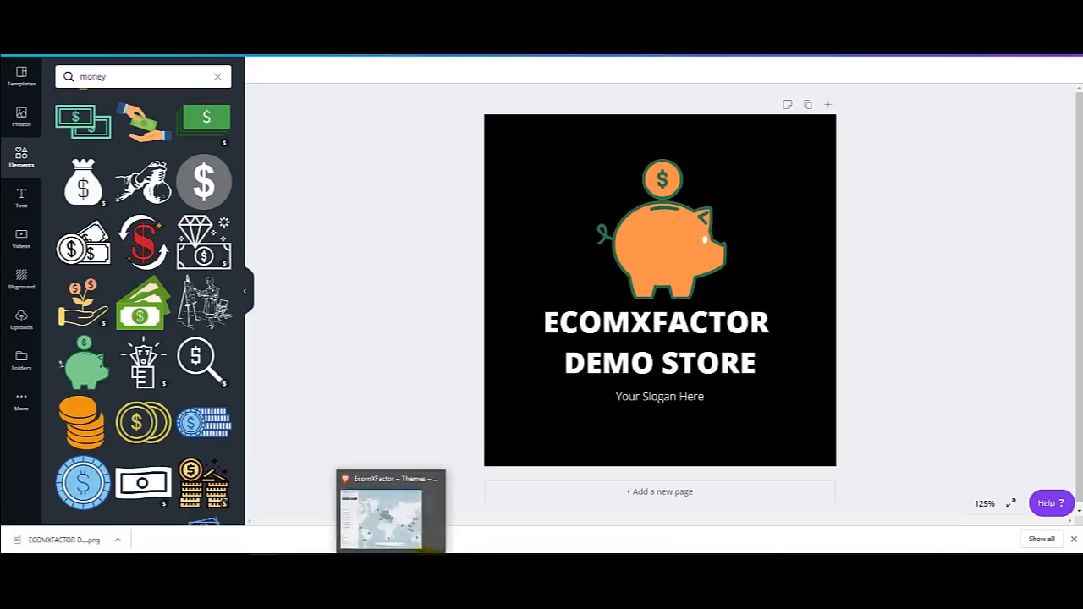
{"action": "left_click", "coordinate": [412, 553]}
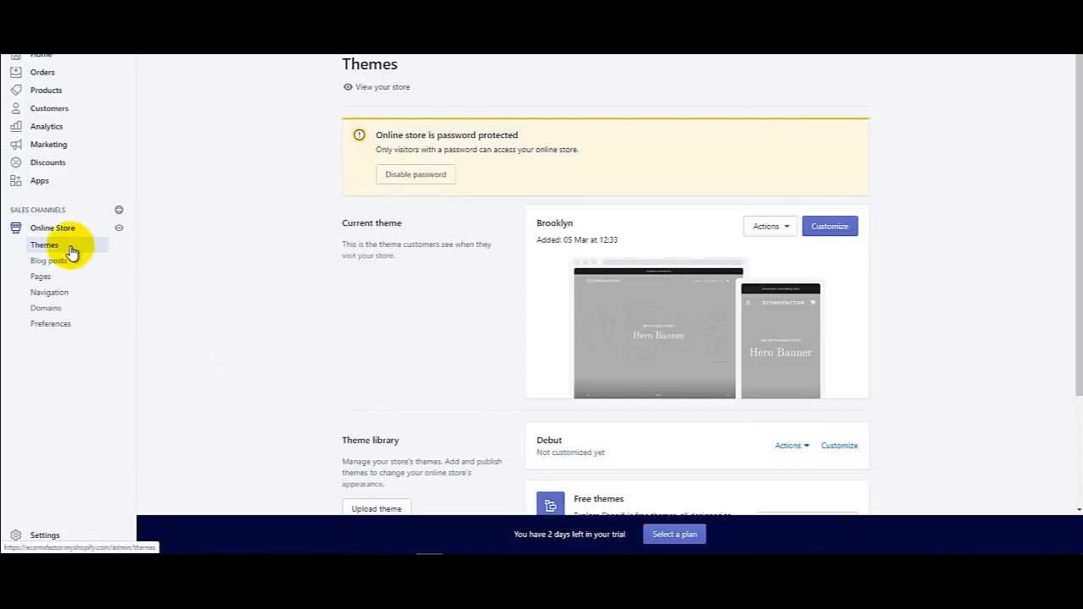
Step: Customise the Brooklyn theme and go to its Checkout settings
{"action": "left_click", "coordinate": [837, 226]}
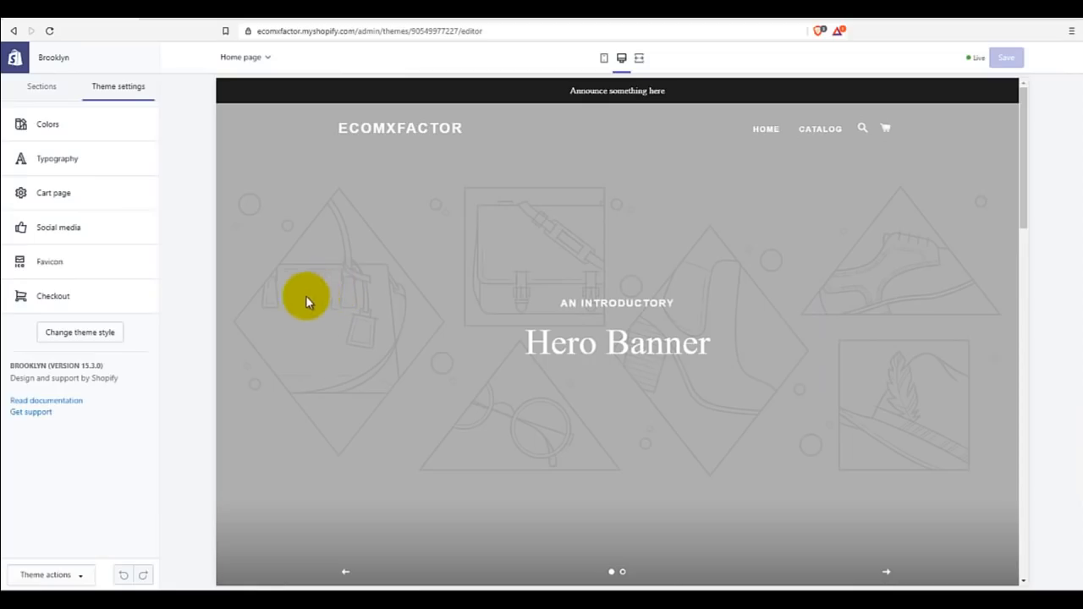
{"action": "left_click", "coordinate": [48, 299]}
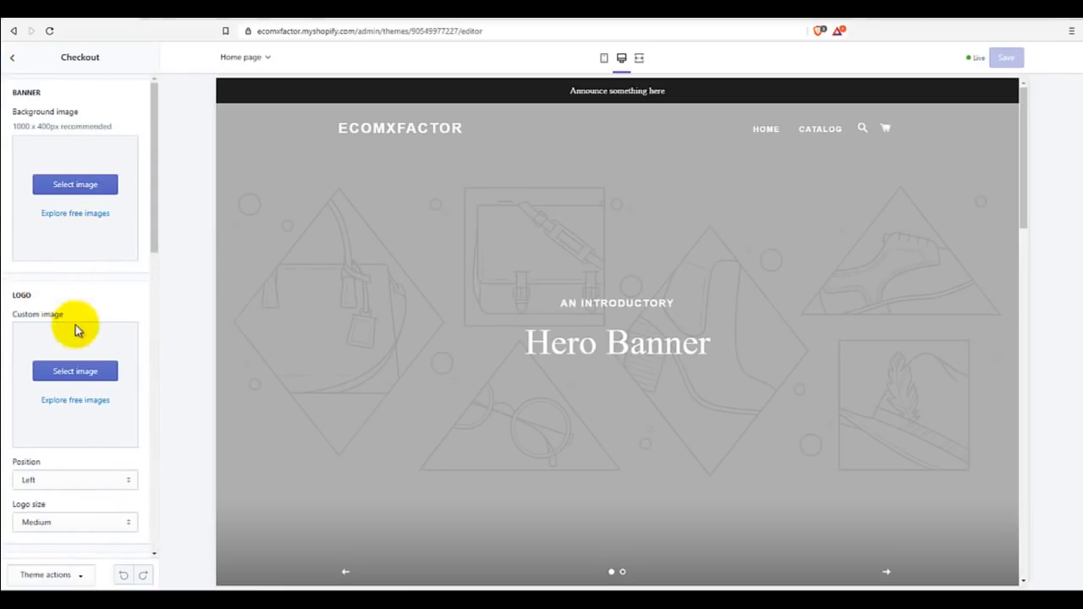
{"action": "scroll", "coordinate": [88, 381], "scroll_direction": "down", "scroll_amount": 1}
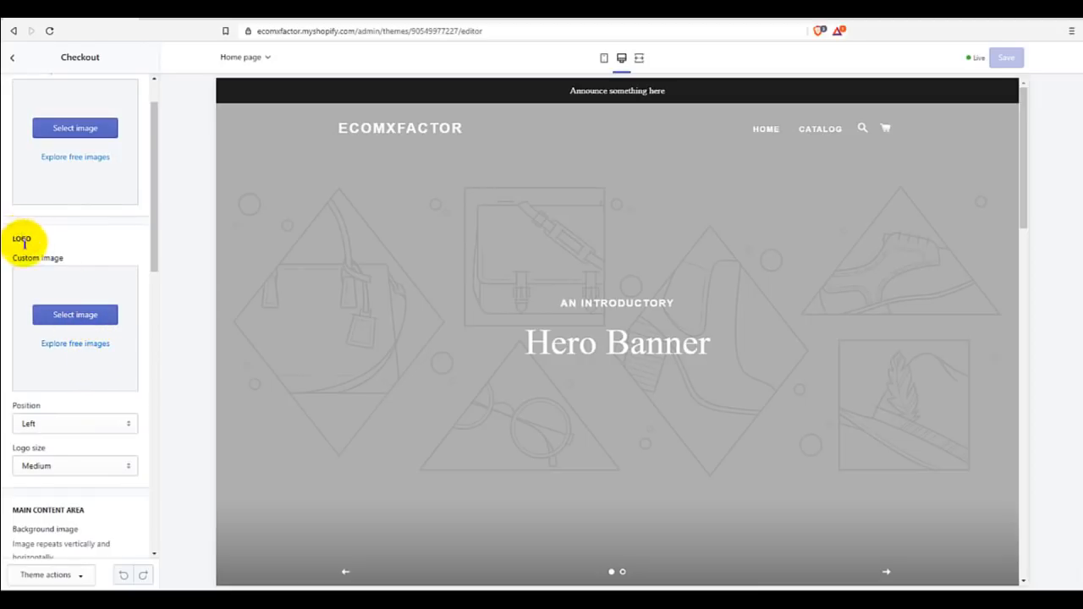
Step: Upload the ECOMXFACTOR piggy-bank image and select it as the checkout logo
{"action": "left_click", "coordinate": [66, 314]}
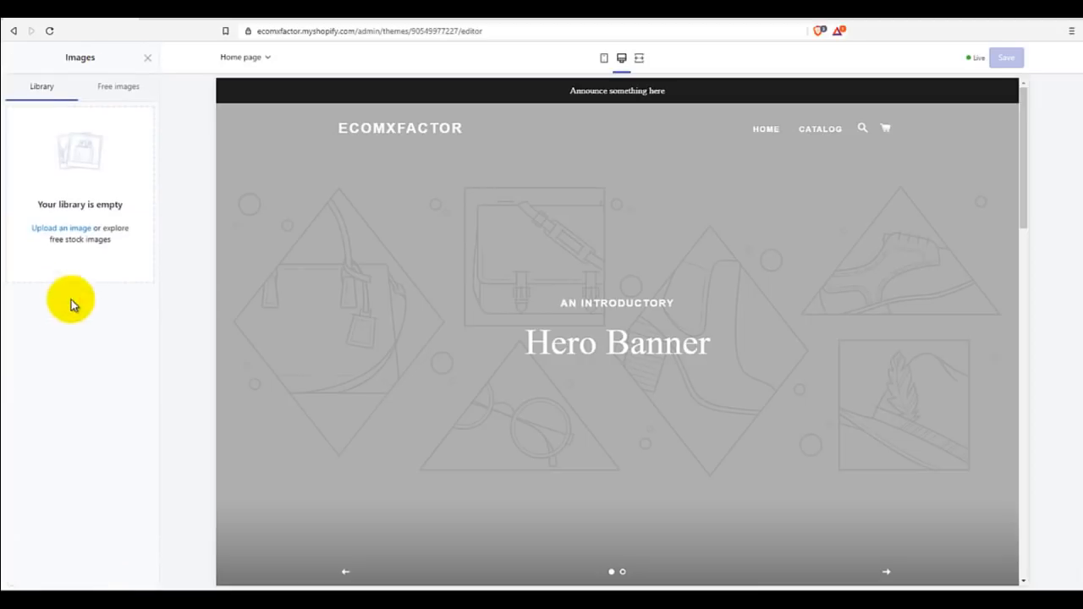
{"action": "left_click", "coordinate": [75, 230]}
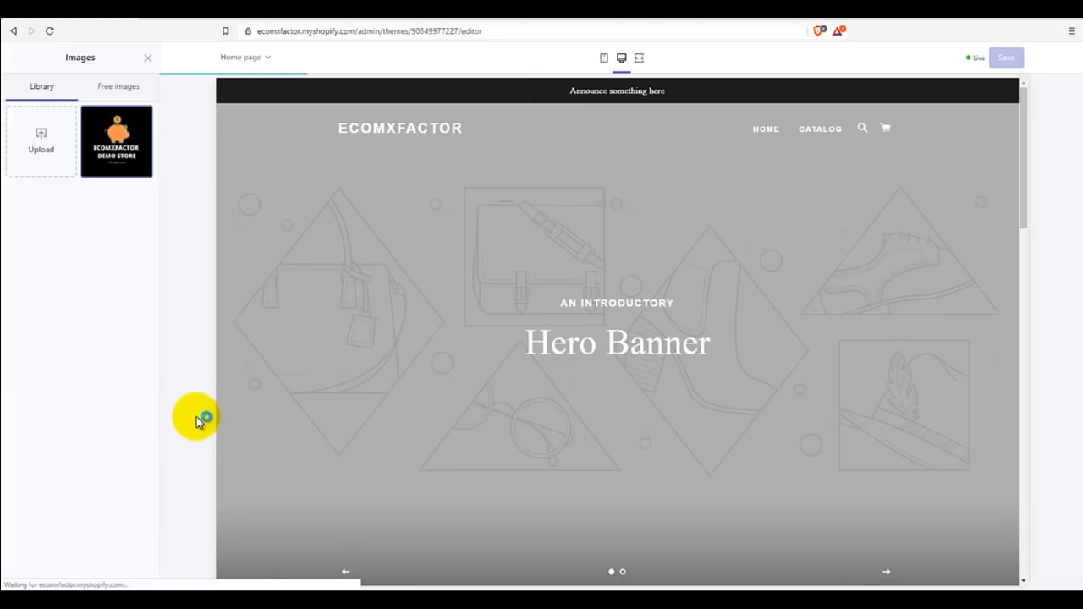
{"action": "left_click", "coordinate": [128, 170]}
{"action": "left_click", "coordinate": [133, 572]}
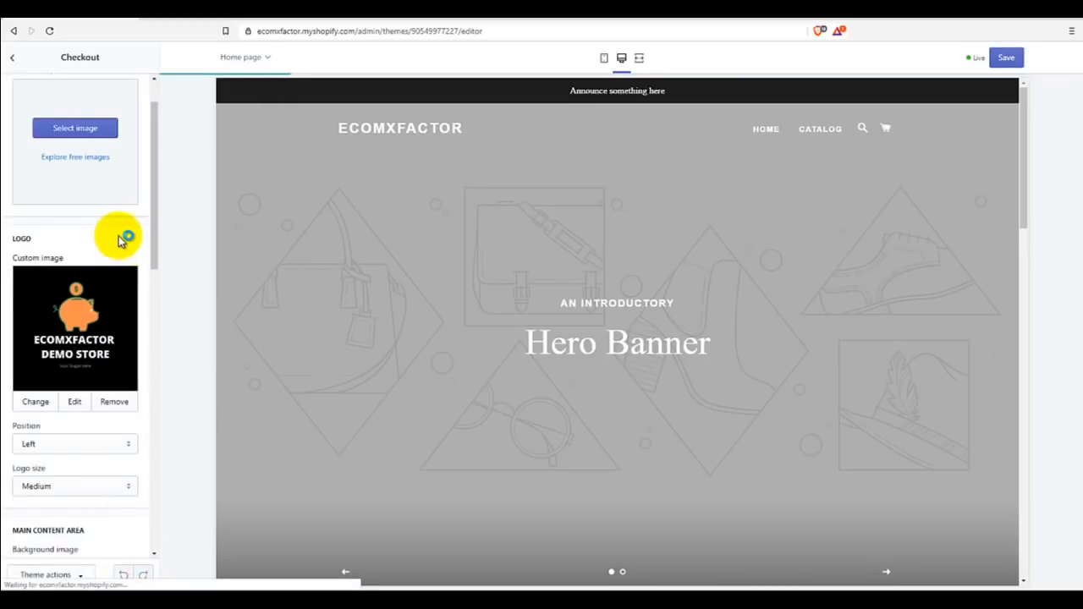
Step: Set the checkout accent colour to dark grey #222323
{"action": "scroll", "coordinate": [107, 430], "scroll_direction": "down", "scroll_amount": 3}
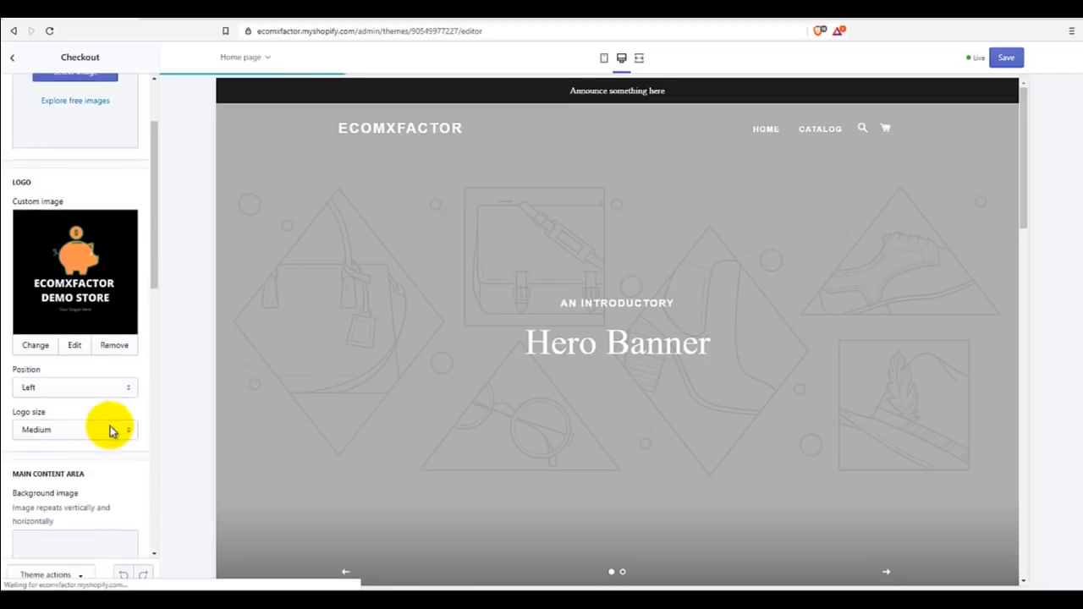
{"action": "scroll", "coordinate": [118, 415], "scroll_direction": "down", "scroll_amount": 10}
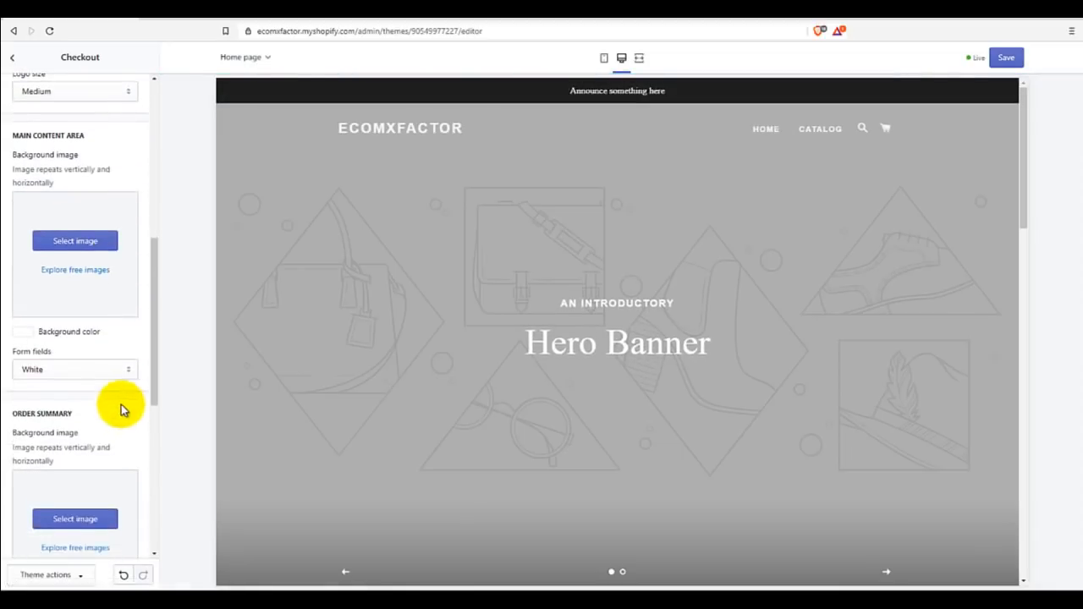
{"action": "scroll", "coordinate": [121, 404], "scroll_direction": "down", "scroll_amount": 3}
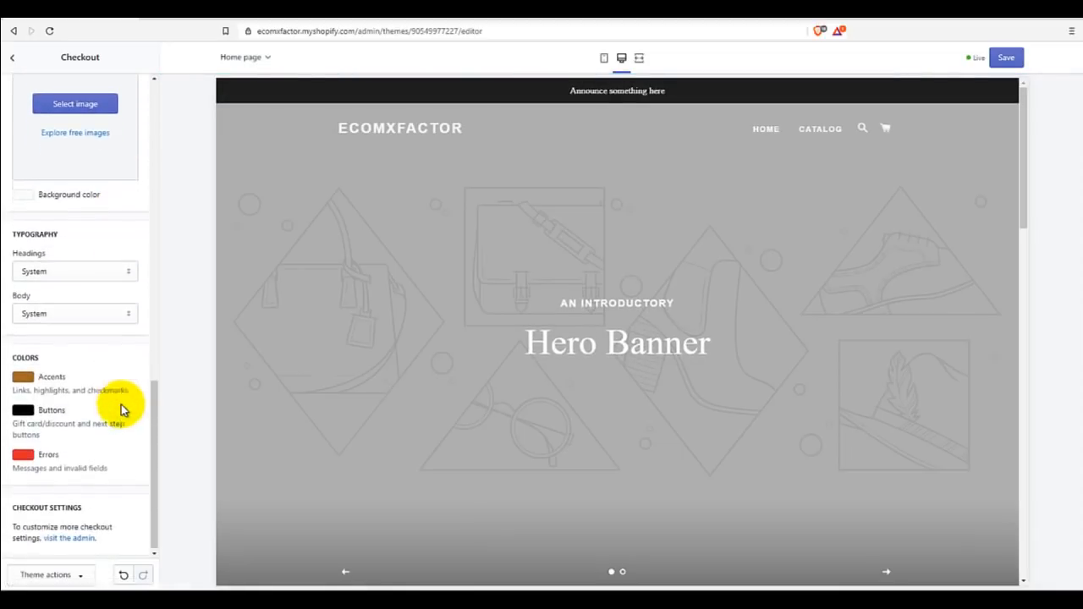
{"action": "left_click", "coordinate": [23, 374]}
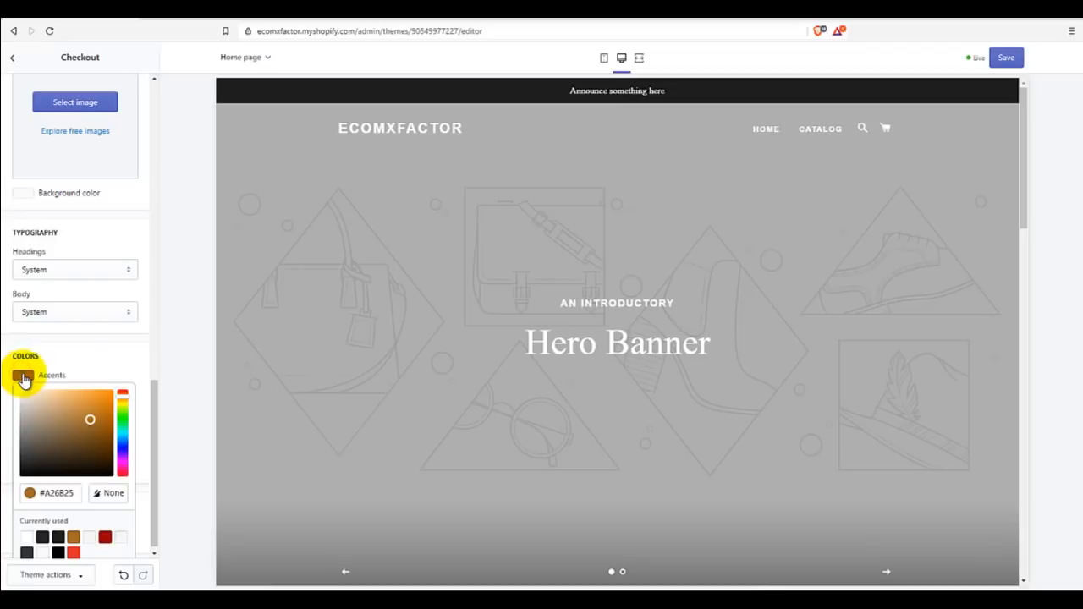
{"action": "left_click", "coordinate": [44, 537]}
{"action": "scroll", "coordinate": [116, 473], "scroll_direction": "down", "scroll_amount": 1}
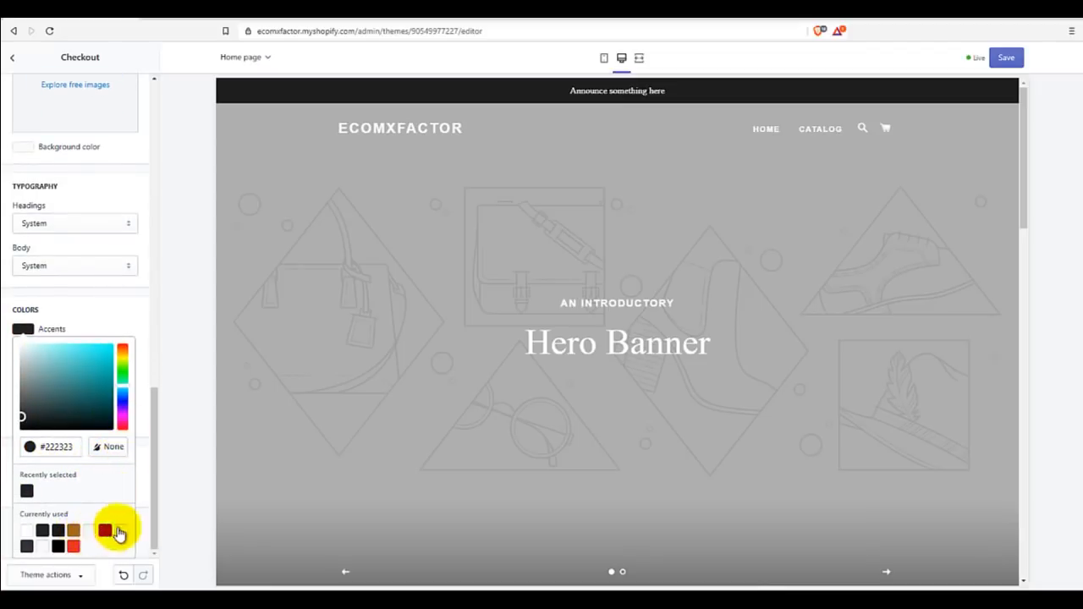
{"action": "left_click", "coordinate": [141, 490]}
Step: Set the checkout button colour to brown #A26B25, leaving the error colour unchanged
{"action": "left_click", "coordinate": [23, 408]}
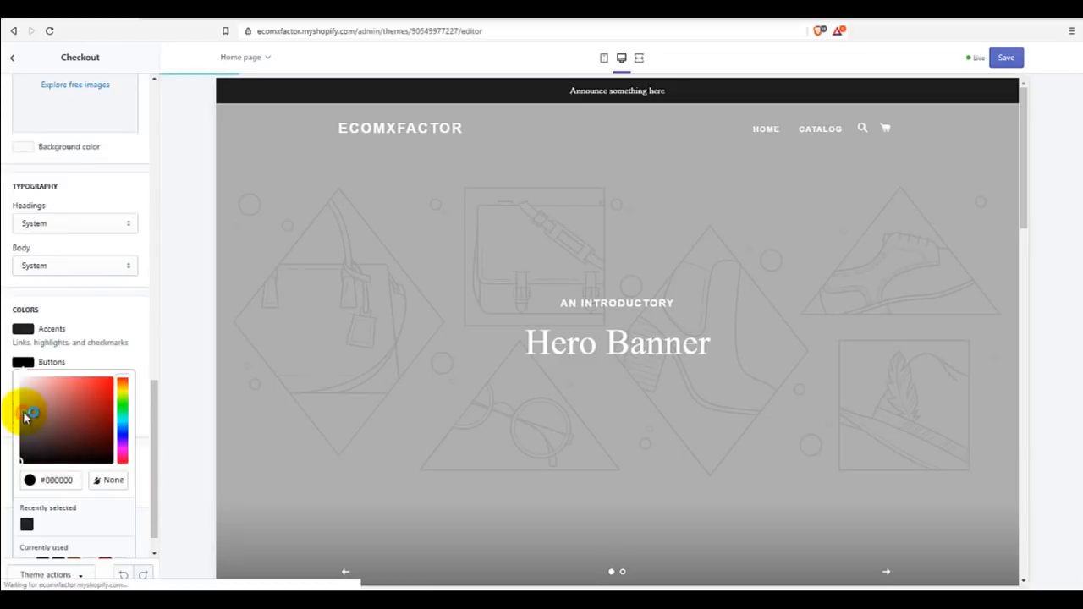
{"action": "scroll", "coordinate": [73, 507], "scroll_direction": "down", "scroll_amount": 1}
{"action": "left_click", "coordinate": [73, 528]}
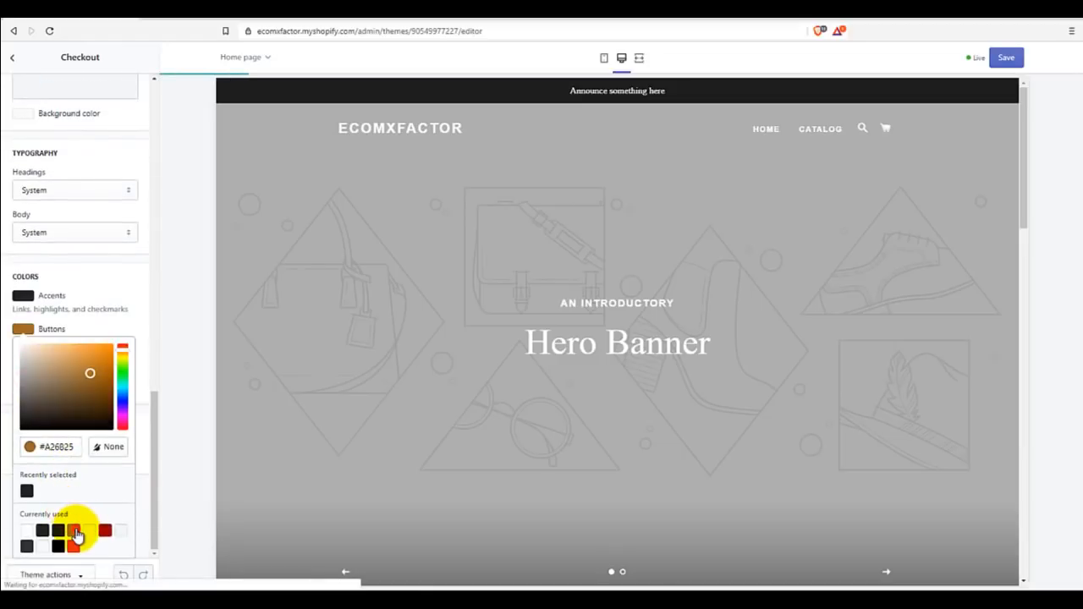
{"action": "left_click", "coordinate": [144, 459]}
{"action": "left_click", "coordinate": [26, 458]}
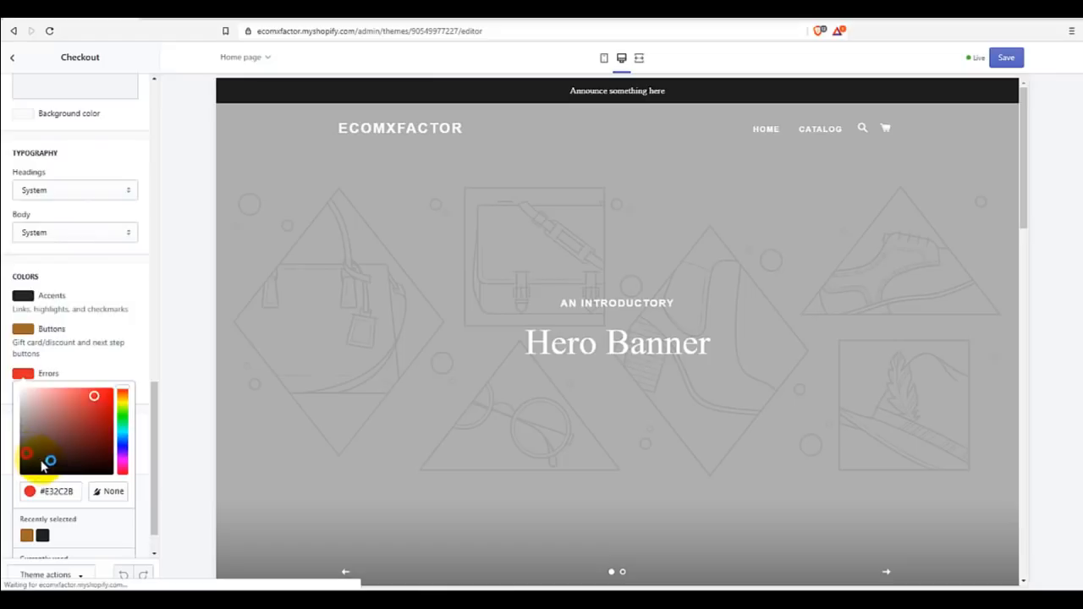
{"action": "left_click", "coordinate": [141, 486]}
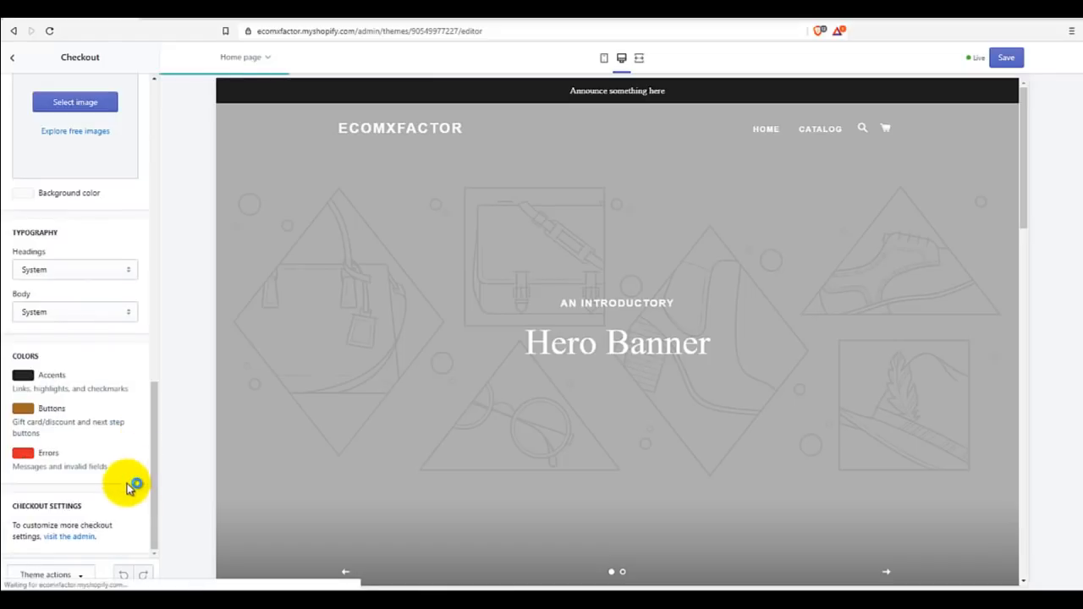
Step: Review the checkout settings and save the theme changes
{"action": "scroll", "coordinate": [131, 473], "scroll_direction": "up", "scroll_amount": 5}
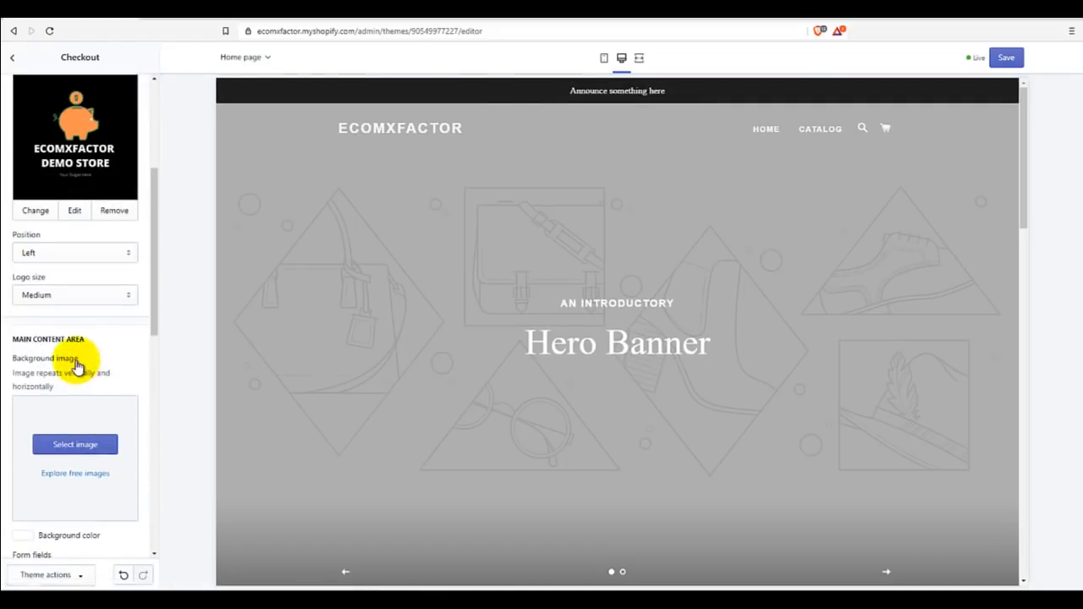
{"action": "scroll", "coordinate": [87, 399], "scroll_direction": "up", "scroll_amount": 3}
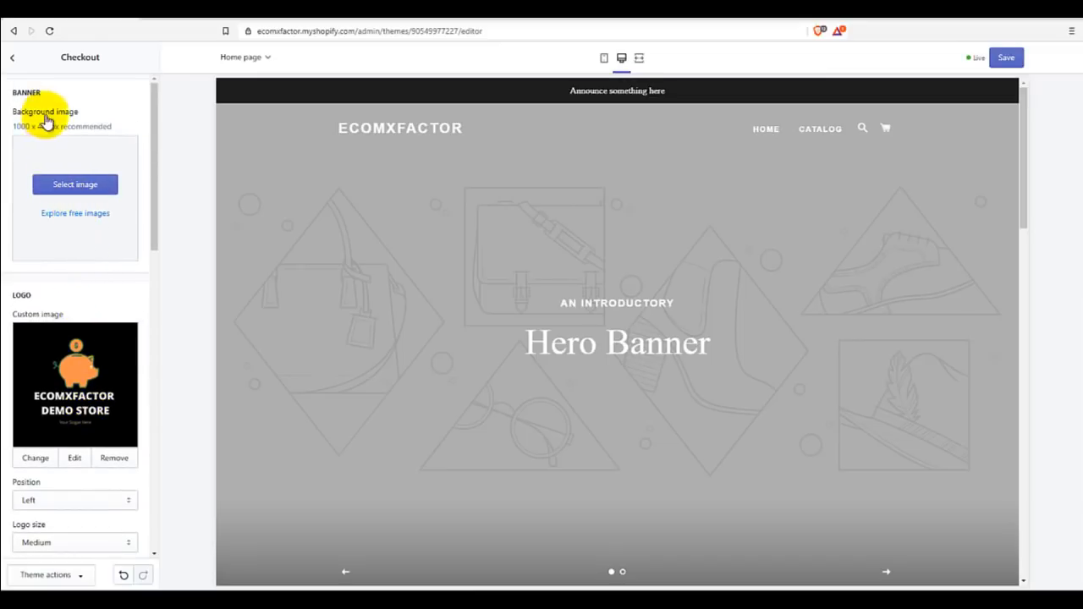
{"action": "scroll", "coordinate": [84, 321], "scroll_direction": "down", "scroll_amount": 5}
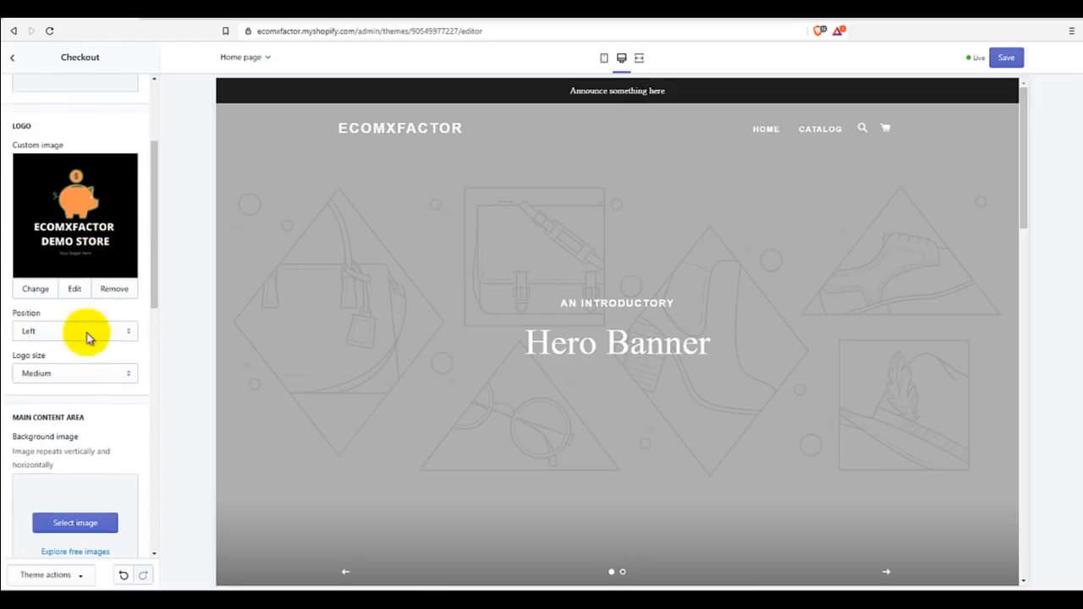
{"action": "scroll", "coordinate": [78, 366], "scroll_direction": "down", "scroll_amount": 3}
{"action": "scroll", "coordinate": [80, 372], "scroll_direction": "up", "scroll_amount": 5}
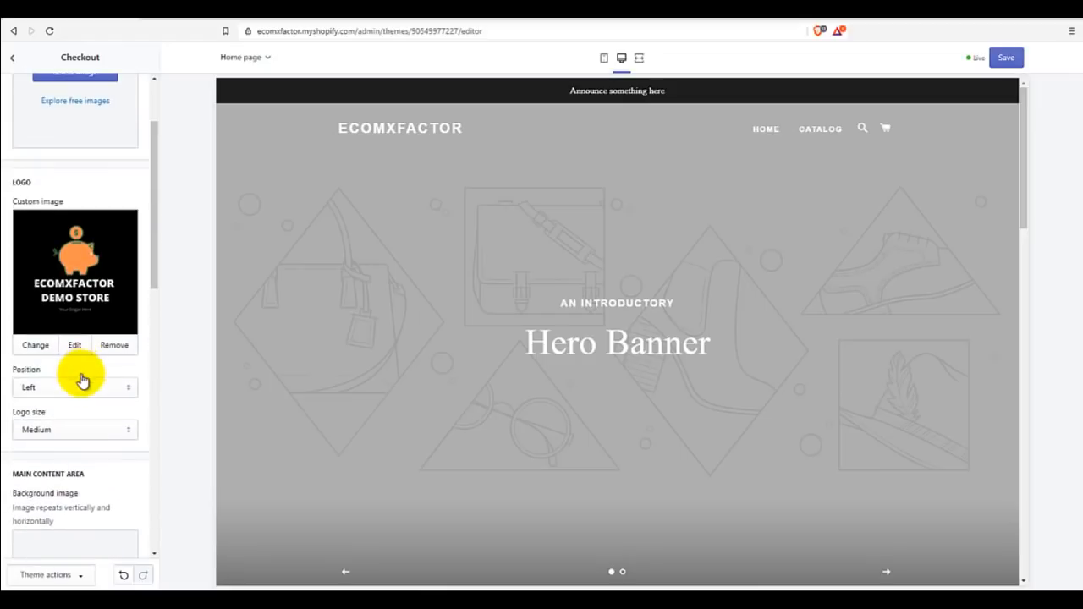
{"action": "scroll", "coordinate": [92, 339], "scroll_direction": "up", "scroll_amount": 2}
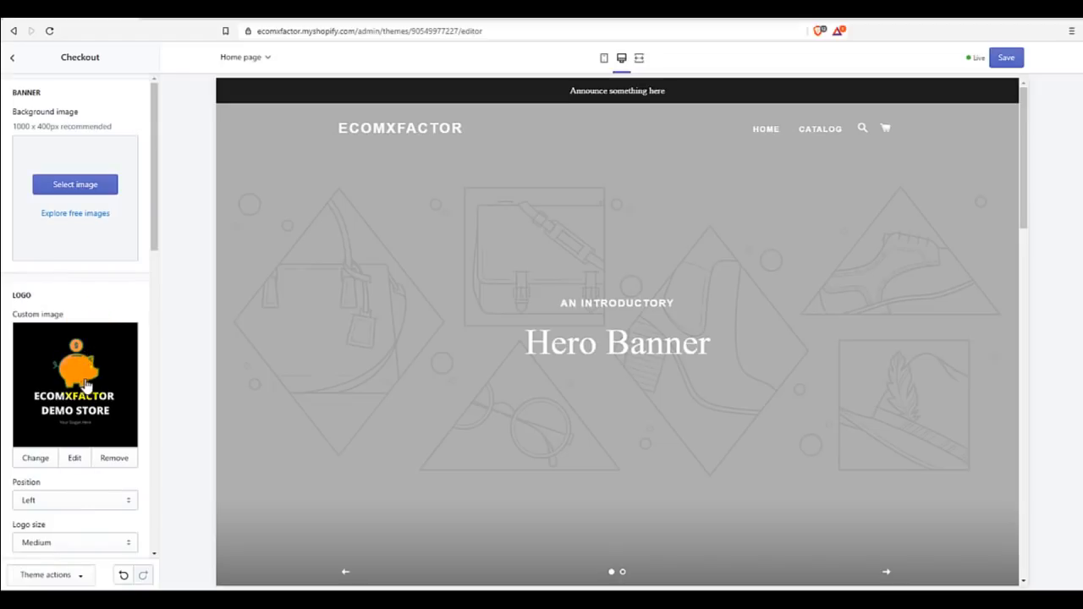
{"action": "scroll", "coordinate": [87, 382], "scroll_direction": "down", "scroll_amount": 10}
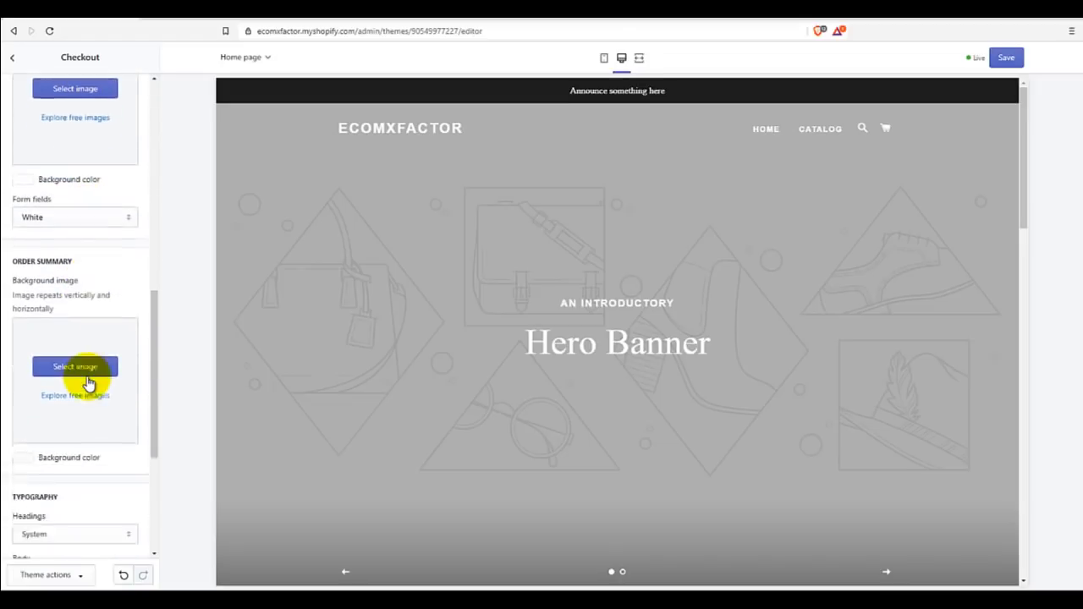
{"action": "scroll", "coordinate": [83, 385], "scroll_direction": "down", "scroll_amount": 1}
{"action": "scroll", "coordinate": [84, 391], "scroll_direction": "up", "scroll_amount": 10}
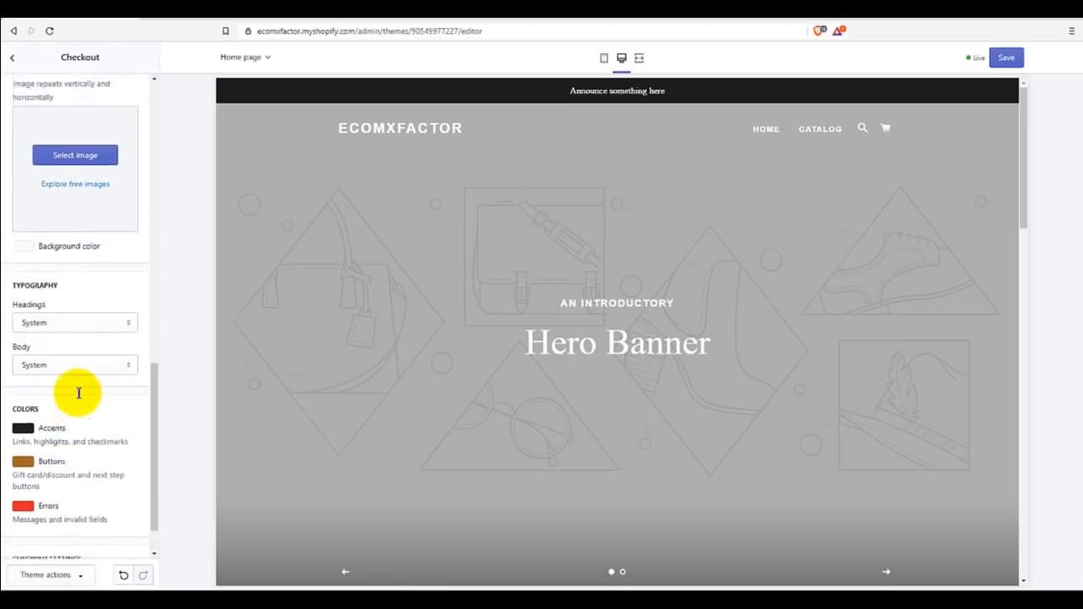
{"action": "left_click", "coordinate": [1004, 57]}
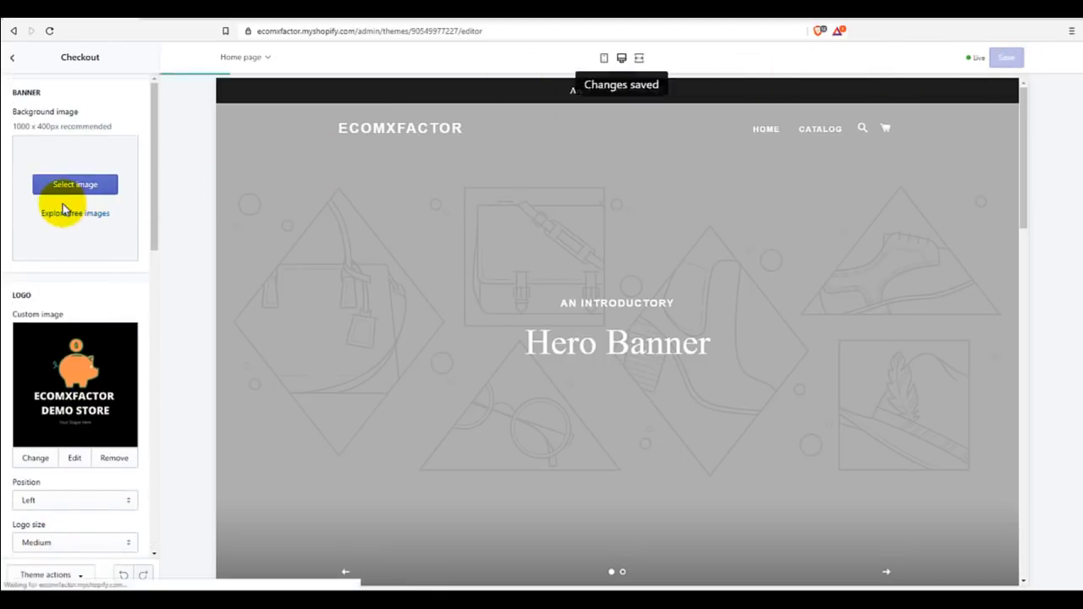
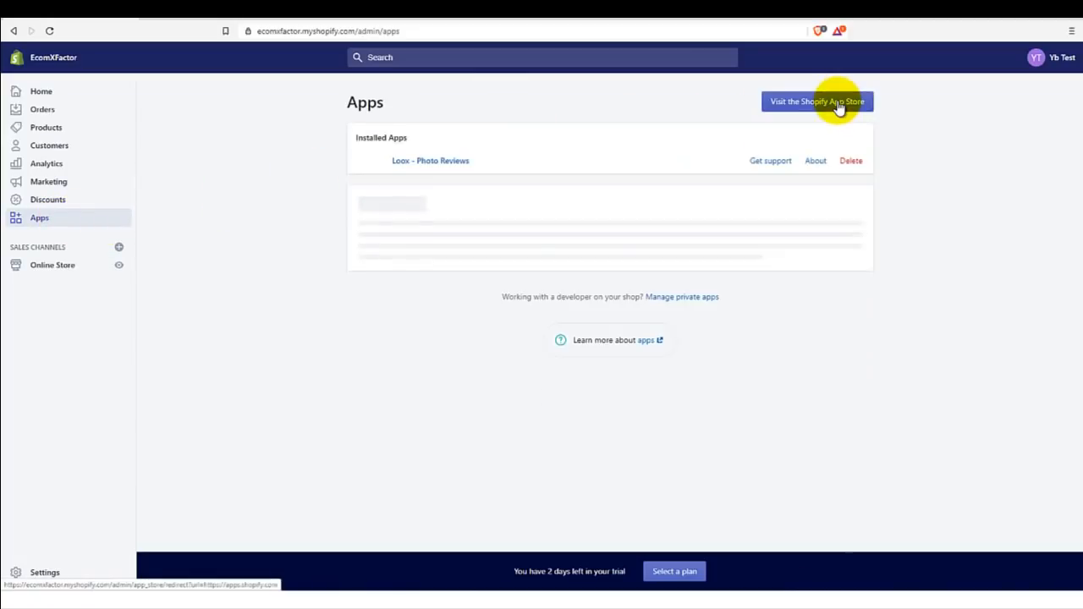
Step: Search the Shopify App Store for 'oberlo' and open the Oberlo - Dropshipping App listing
{"action": "left_click", "coordinate": [838, 103]}
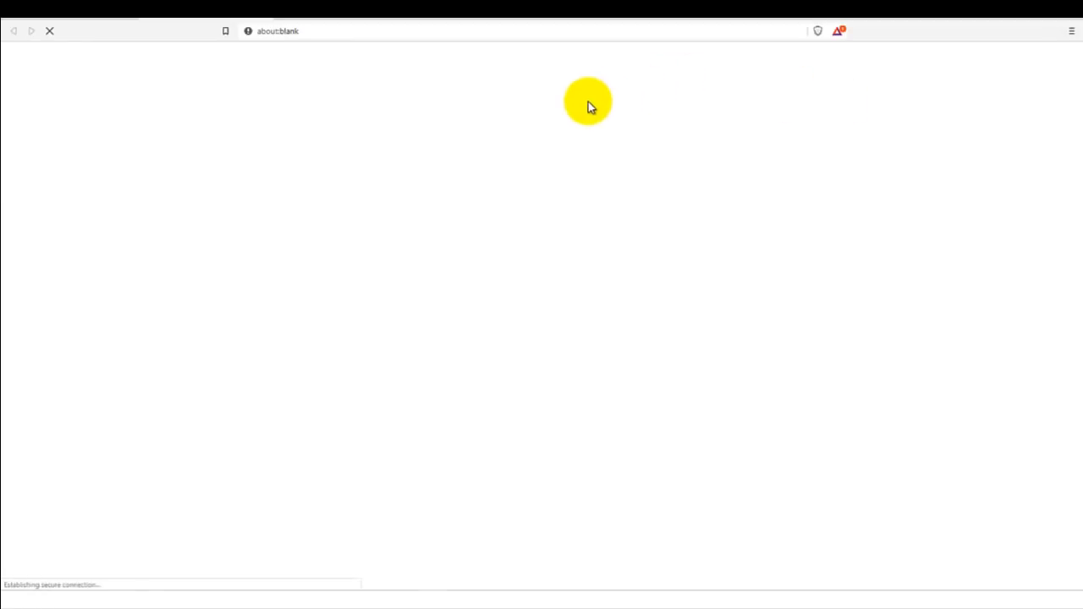
{"action": "left_click", "coordinate": [414, 204]}
{"action": "type", "text": "oberlo"}
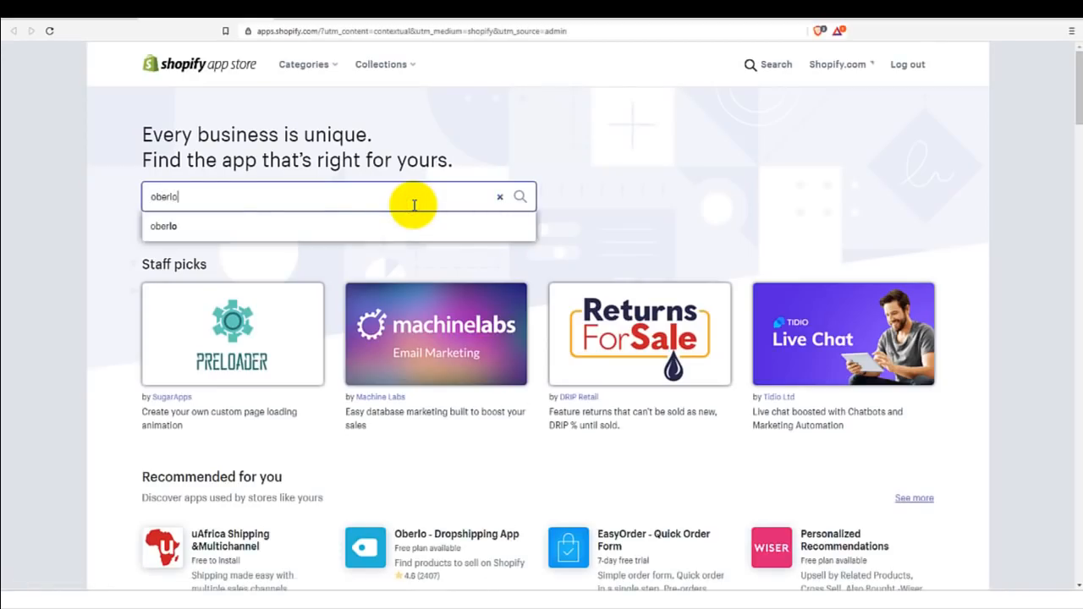
{"action": "key", "text": "Return"}
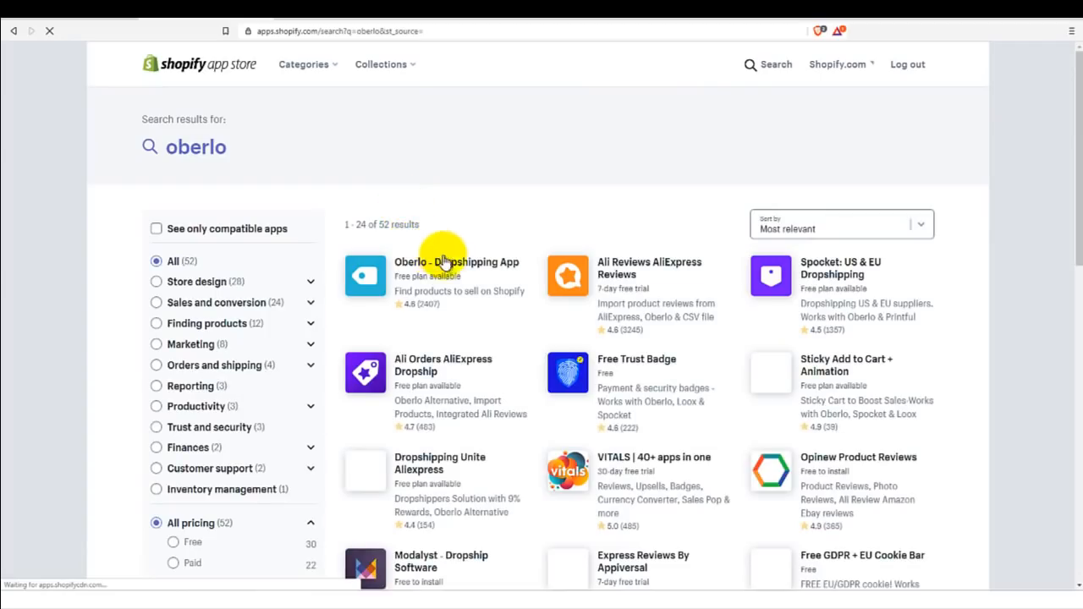
{"action": "left_click", "coordinate": [447, 263]}
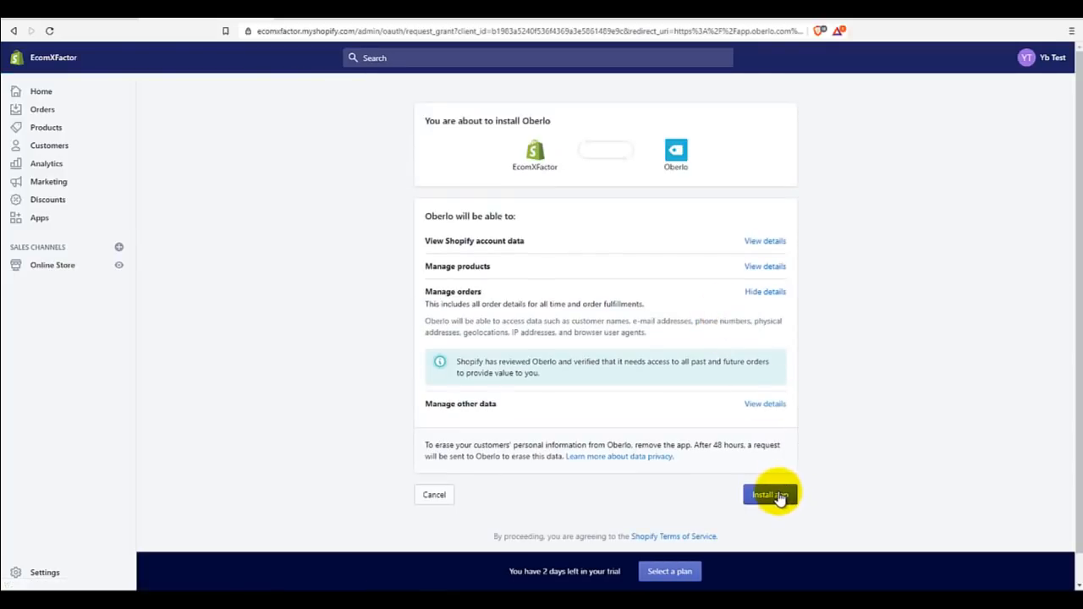
Step: Approve the Oberlo installation on the store's permissions page
{"action": "left_click", "coordinate": [778, 497]}
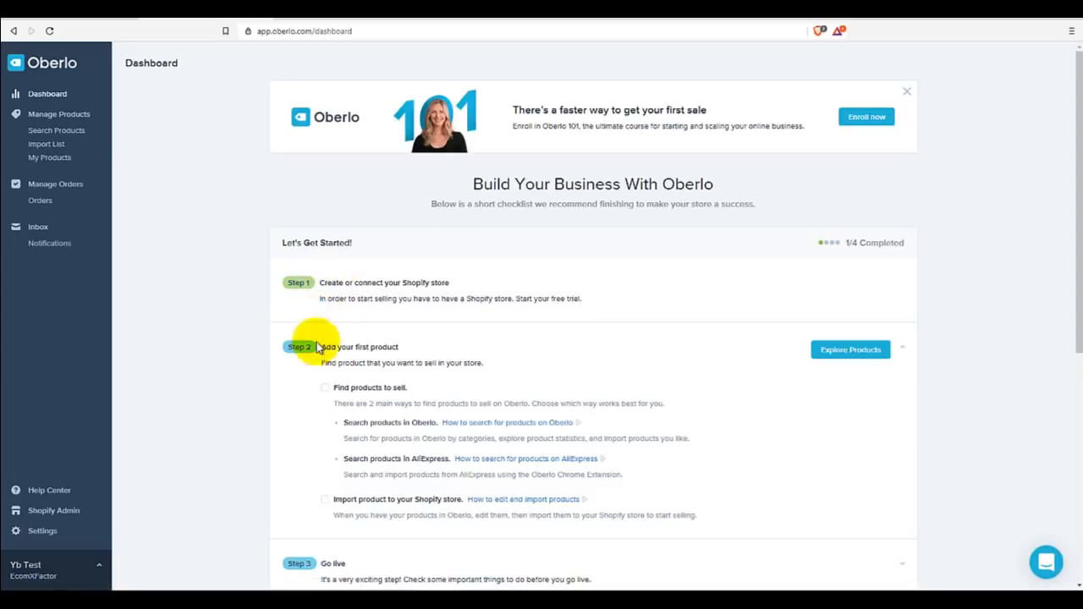
Step: Scroll the Oberlo dashboard and go to the Settings page
{"action": "scroll", "coordinate": [314, 367], "scroll_direction": "down", "scroll_amount": 1}
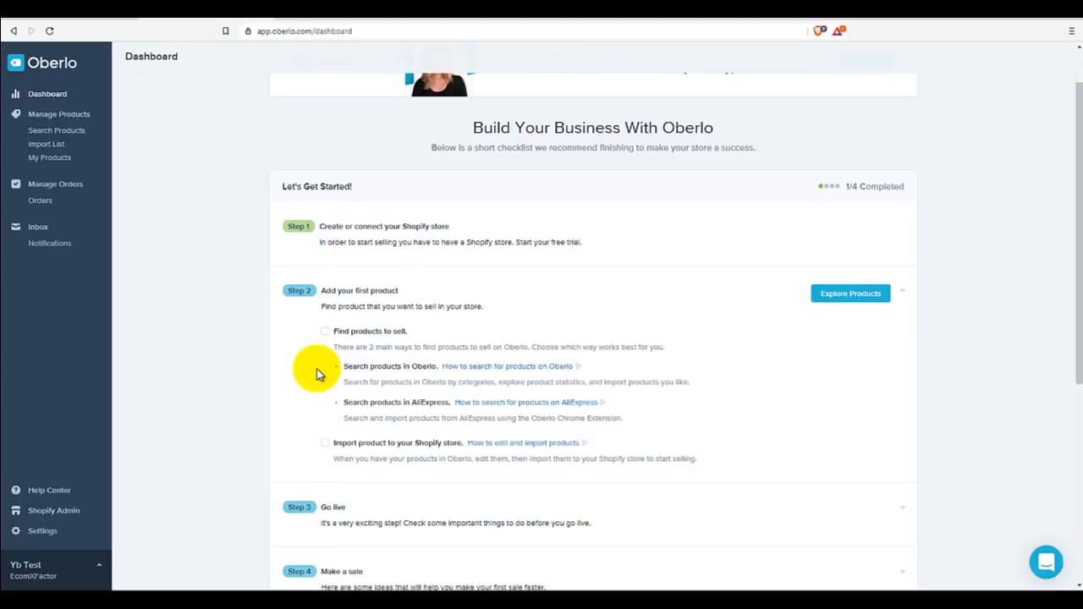
{"action": "left_click", "coordinate": [51, 536]}
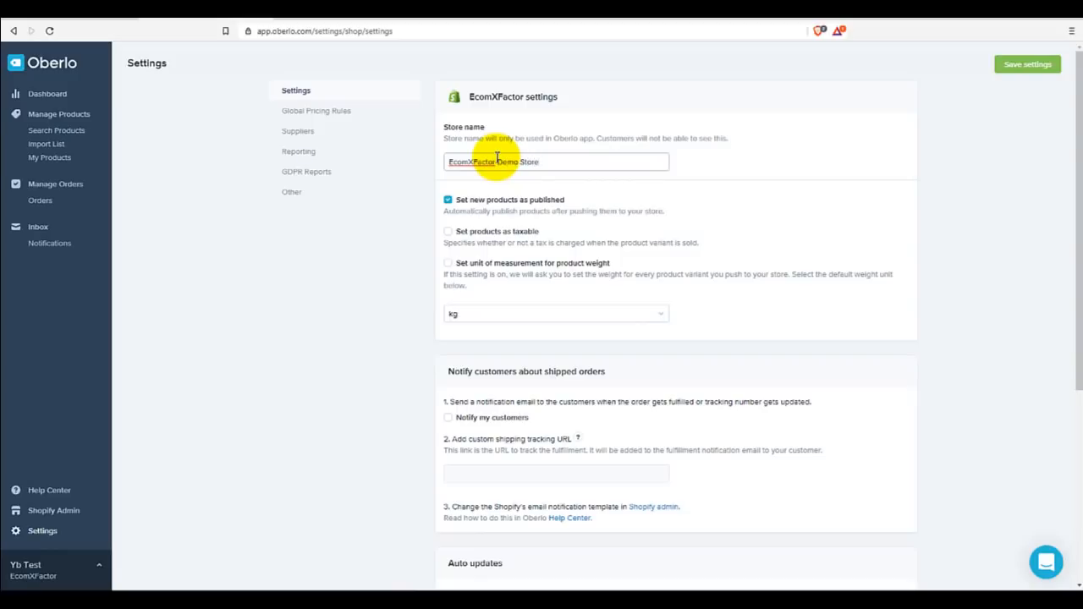
Step: Check the store name and keep kg as the weight unit
{"action": "left_click", "coordinate": [496, 160]}
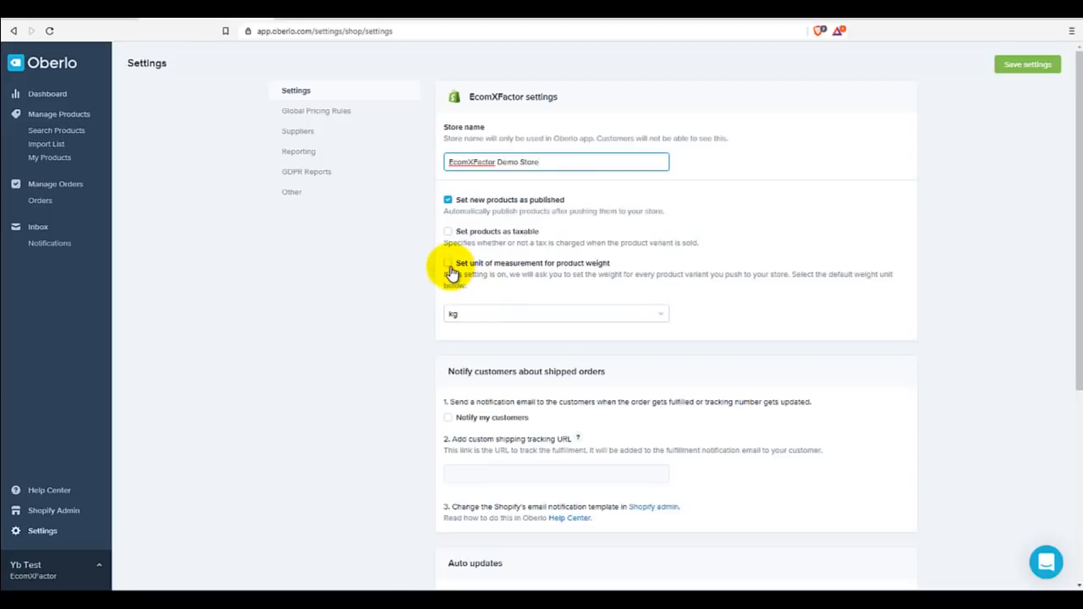
{"action": "left_click", "coordinate": [477, 316]}
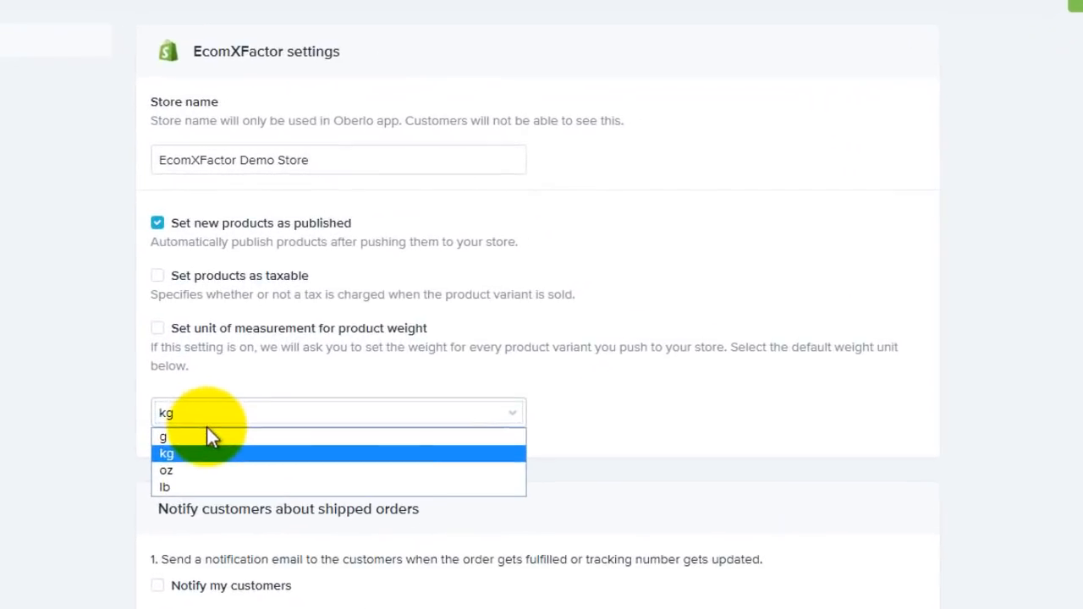
{"action": "left_click", "coordinate": [101, 455]}
{"action": "scroll", "coordinate": [124, 427], "scroll_direction": "down", "scroll_amount": 1}
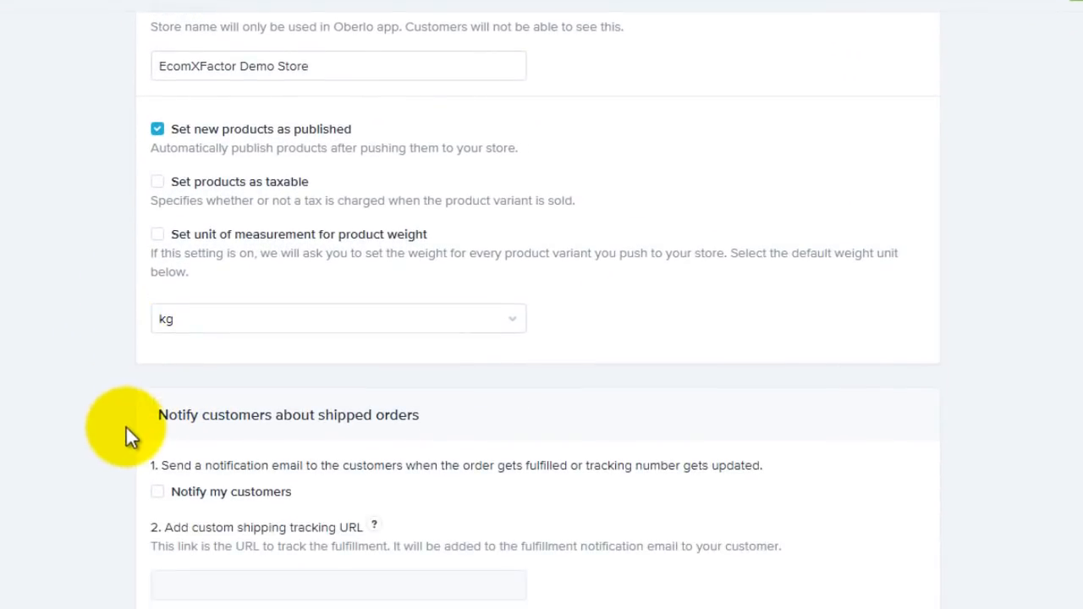
{"action": "scroll", "coordinate": [152, 419], "scroll_direction": "down", "scroll_amount": 1}
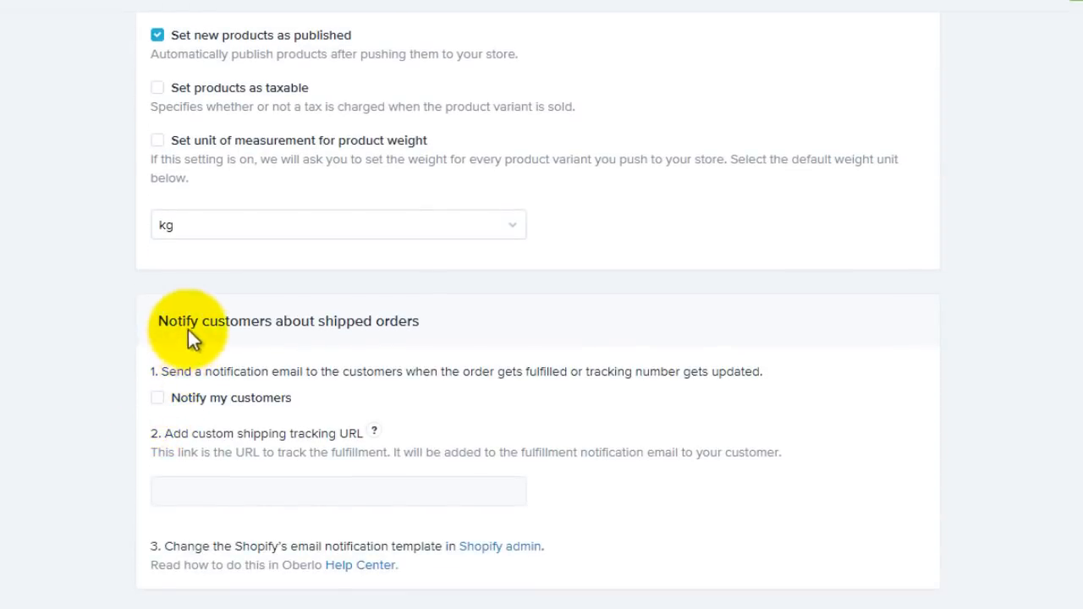
Step: Enable customer shipment emails and notifications for unavailable products and variants, keeping Do Nothing
{"action": "left_click", "coordinate": [158, 398]}
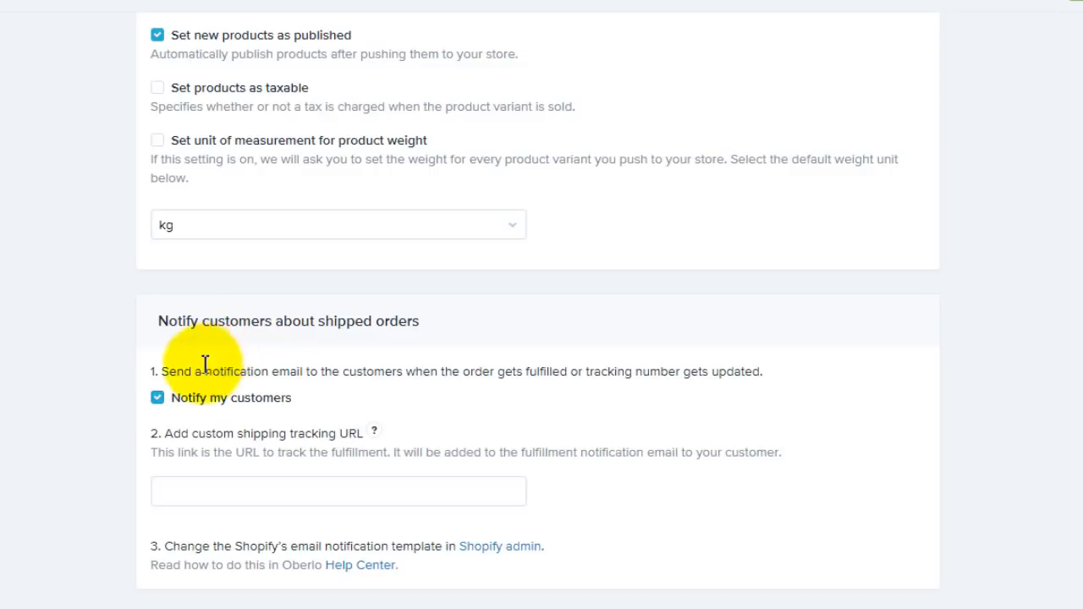
{"action": "scroll", "coordinate": [113, 380], "scroll_direction": "down", "scroll_amount": 4}
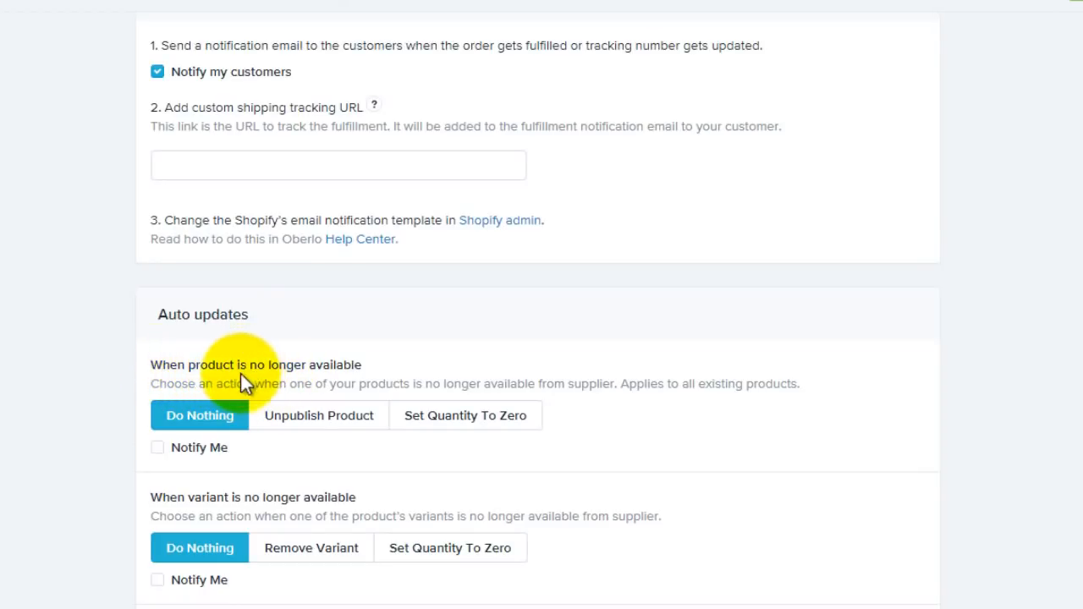
{"action": "left_click", "coordinate": [163, 456]}
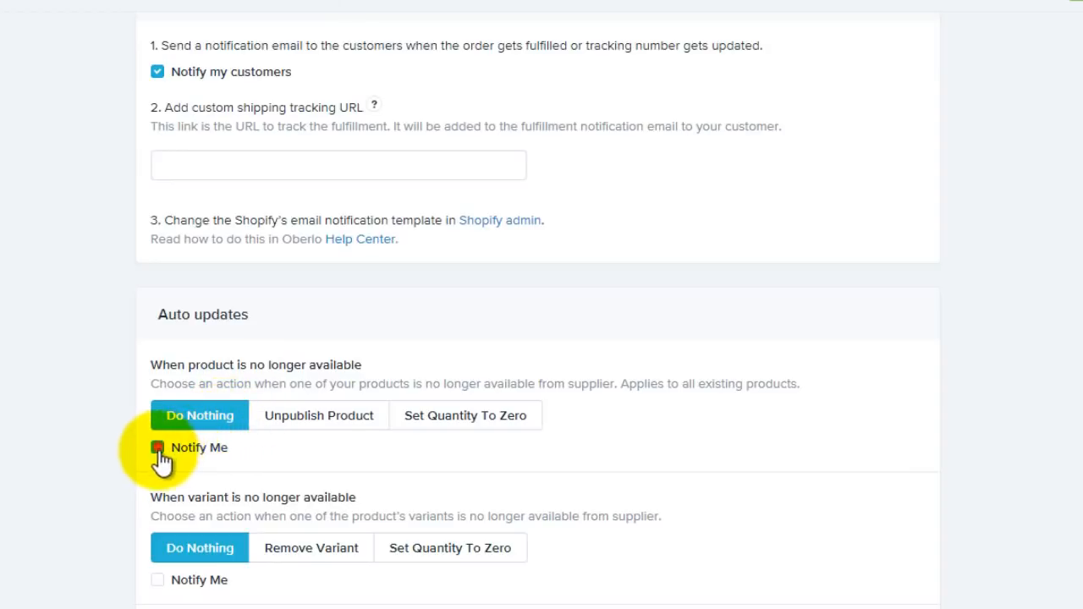
{"action": "left_click", "coordinate": [224, 420]}
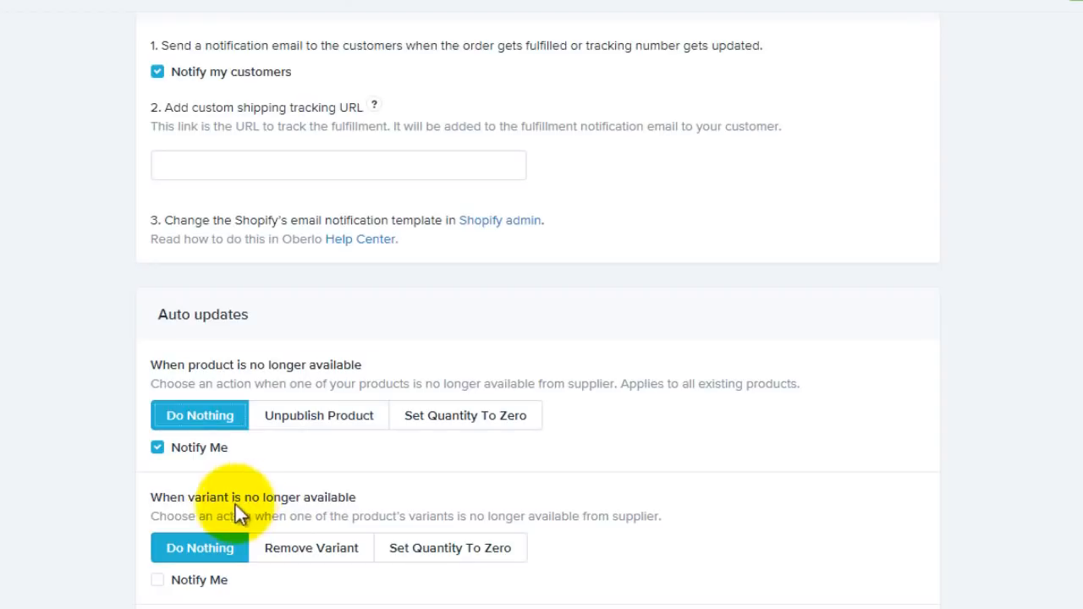
{"action": "left_click", "coordinate": [159, 580]}
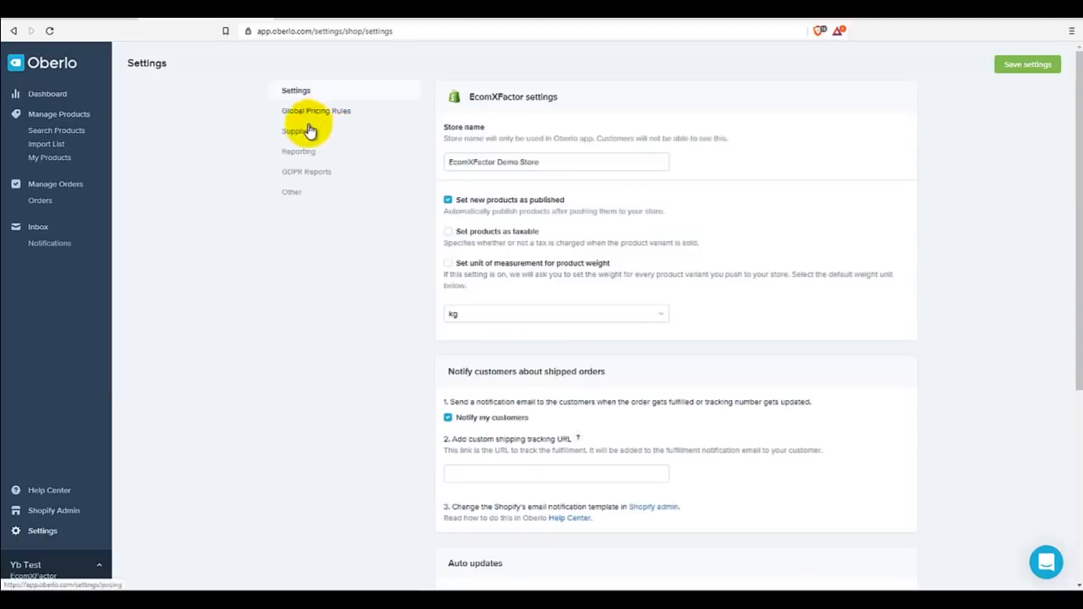
{"action": "left_click", "coordinate": [304, 132]}
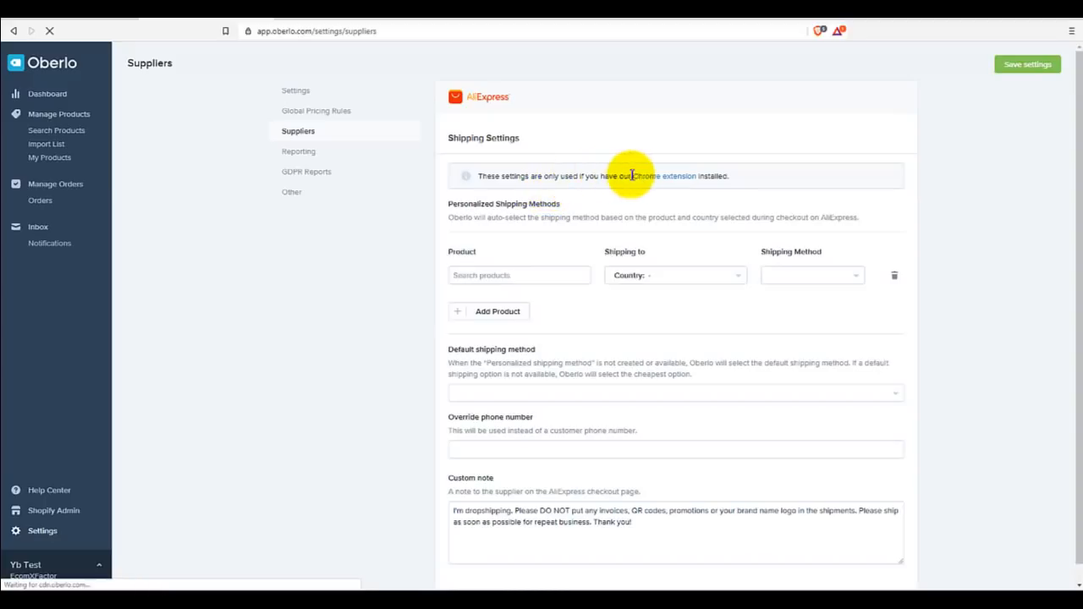
Step: Choose ePacket as the shipping method and make it the default shipping method
{"action": "left_click", "coordinate": [556, 279]}
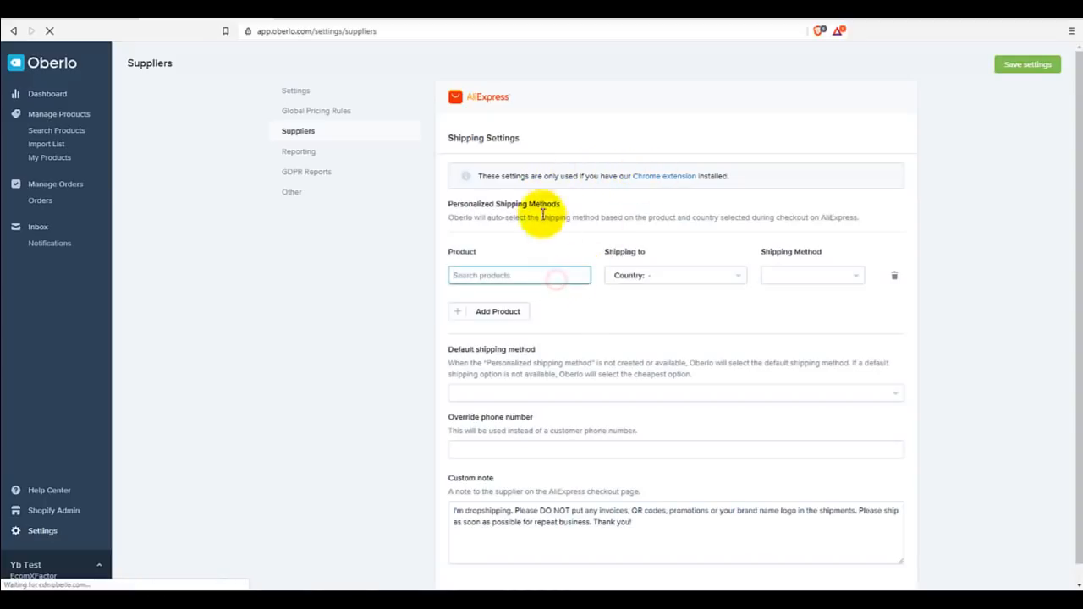
{"action": "left_click", "coordinate": [812, 272]}
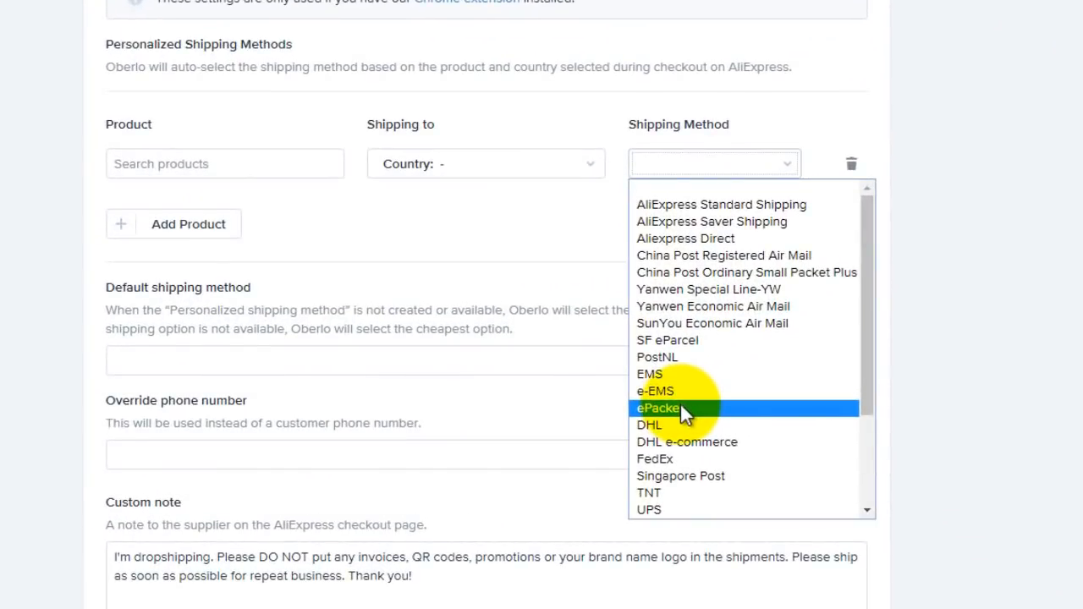
{"action": "left_click", "coordinate": [681, 408]}
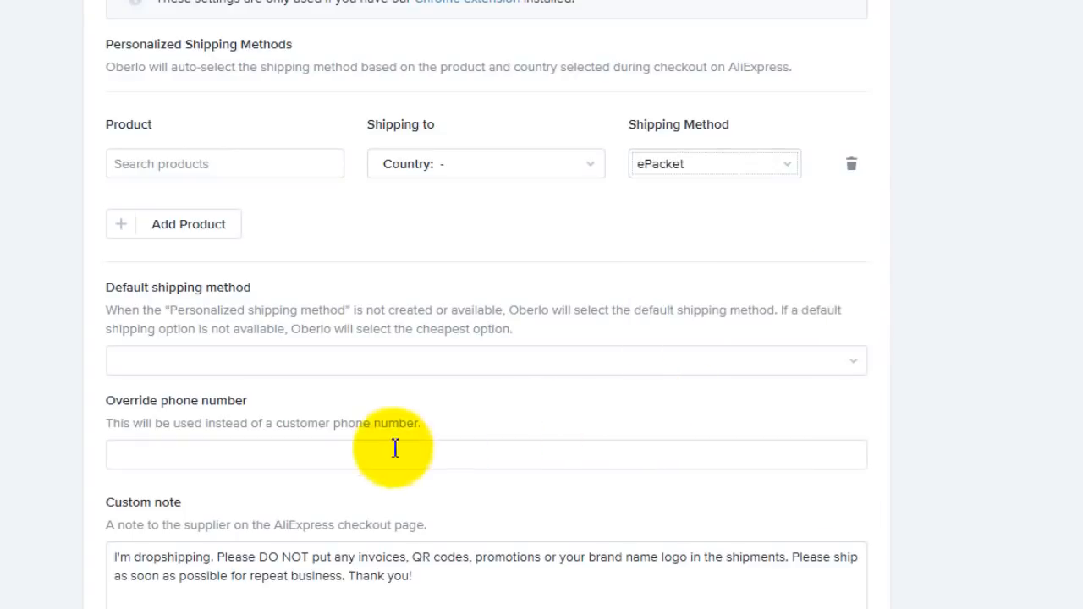
{"action": "left_click", "coordinate": [271, 462]}
{"action": "left_click", "coordinate": [236, 369]}
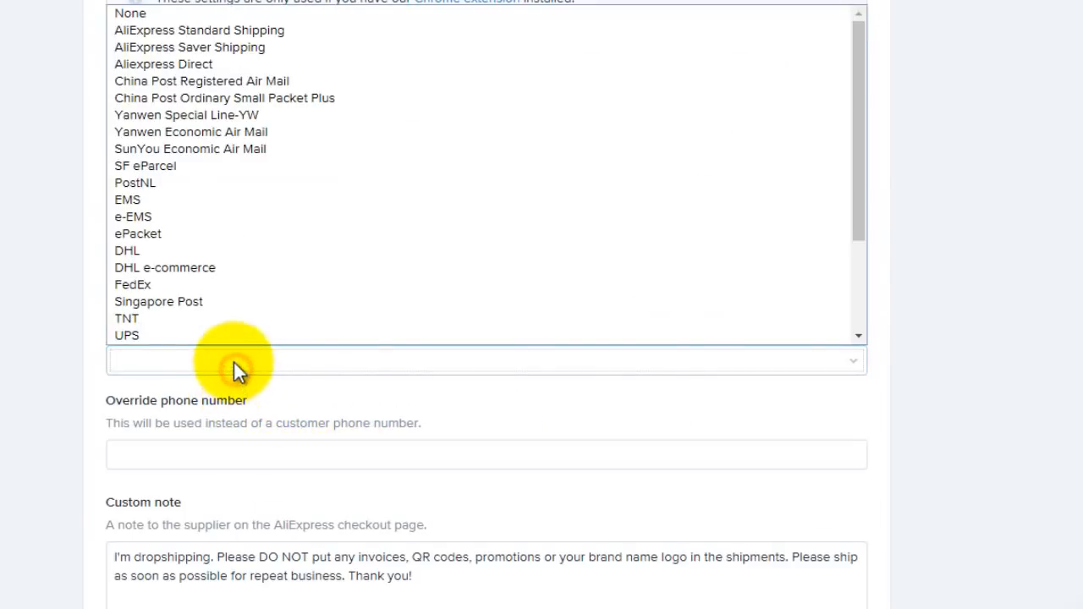
{"action": "left_click", "coordinate": [184, 235]}
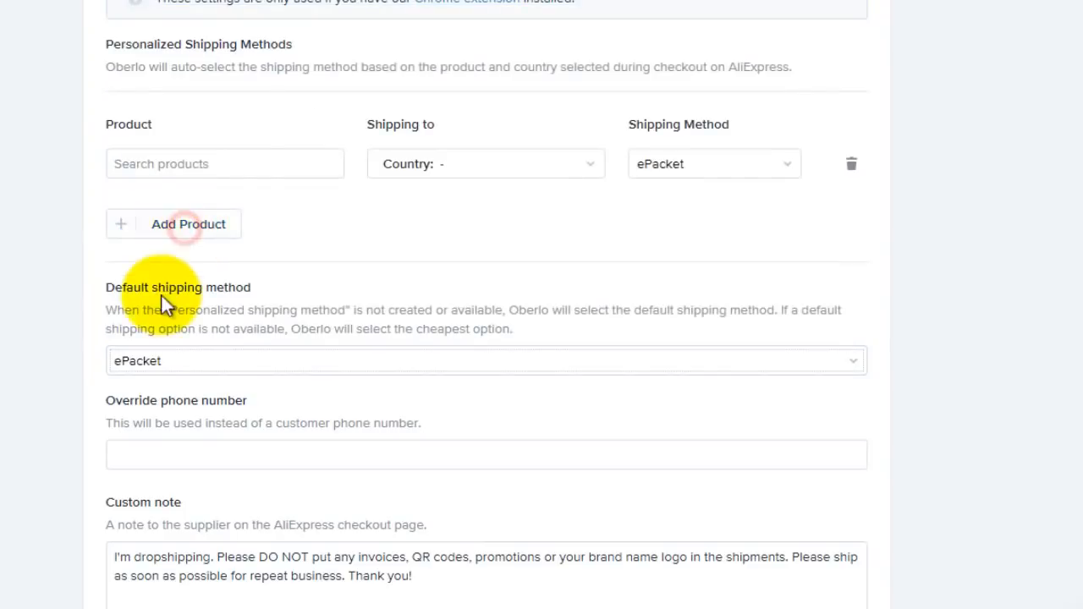
Step: Review the override phone number and the supplier custom note, highlighting 'invoices'
{"action": "left_click", "coordinate": [190, 457]}
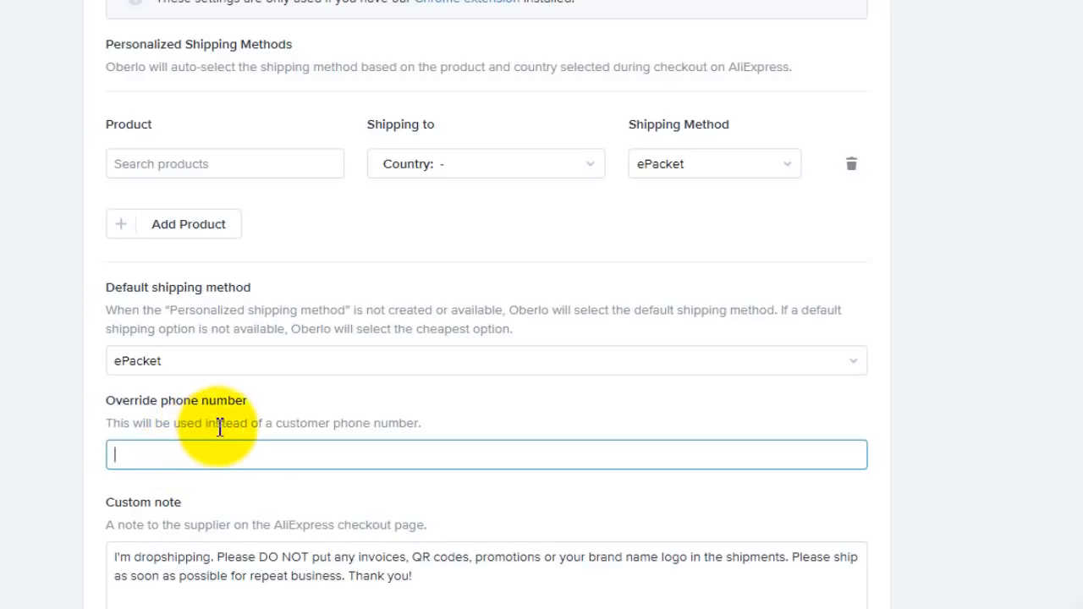
{"action": "scroll", "coordinate": [132, 533], "scroll_direction": "down", "scroll_amount": 1}
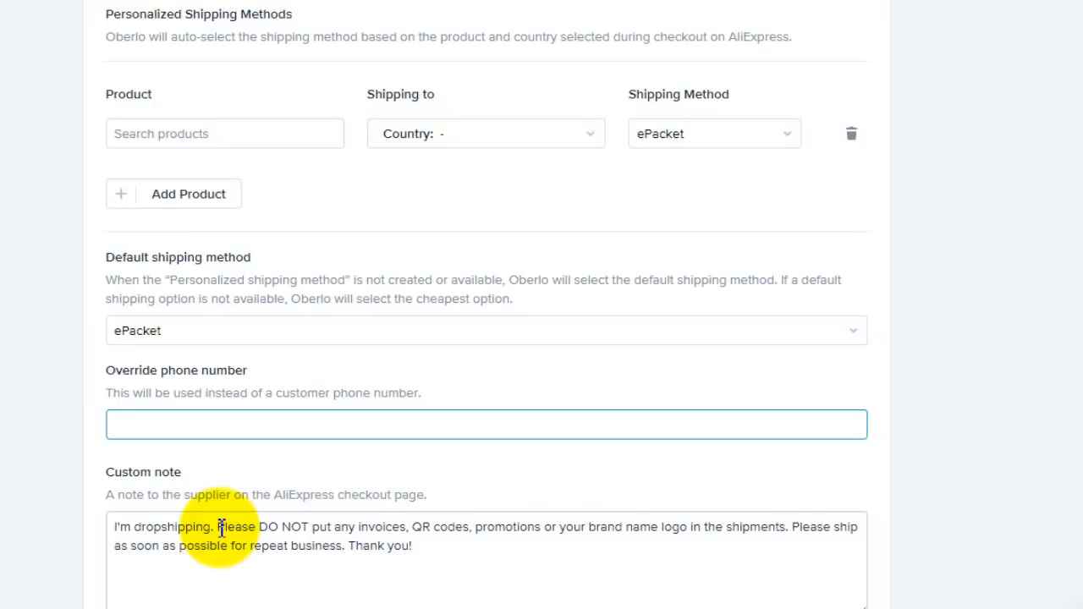
{"action": "double_click", "coordinate": [379, 519]}
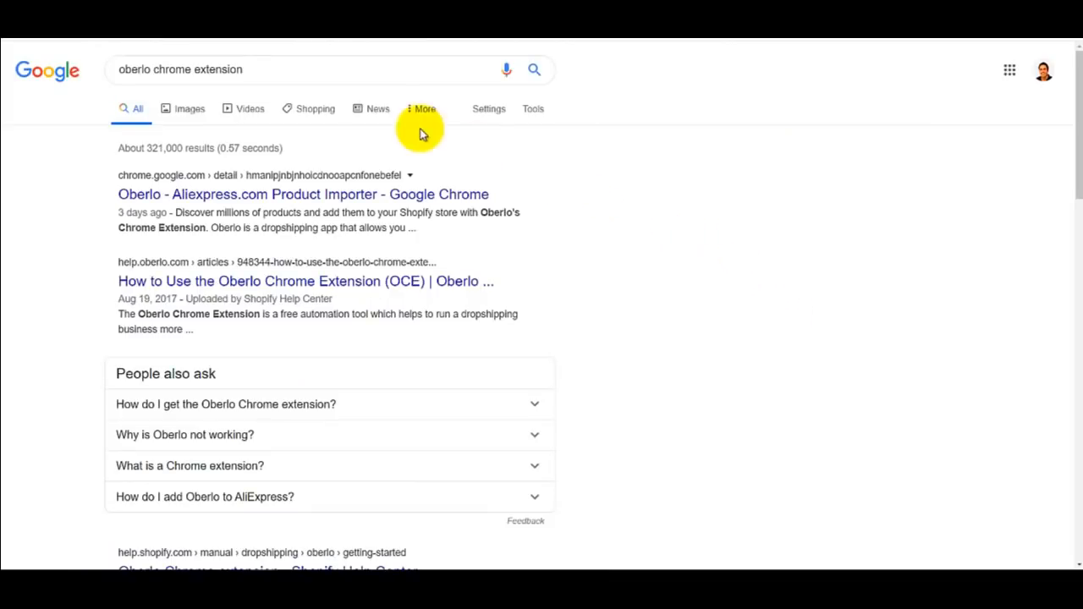
Step: Open the Oberlo - Aliexpress.com Product Importer listing from the 'oberlo chrome extension' results
{"action": "triple_click", "coordinate": [211, 70]}
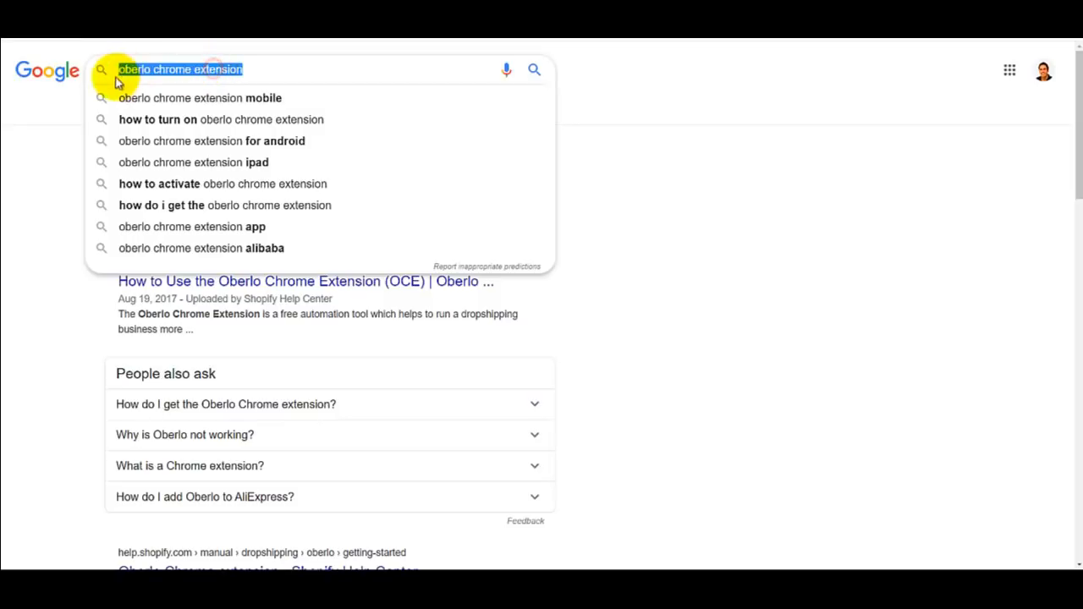
{"action": "double_click", "coordinate": [157, 70]}
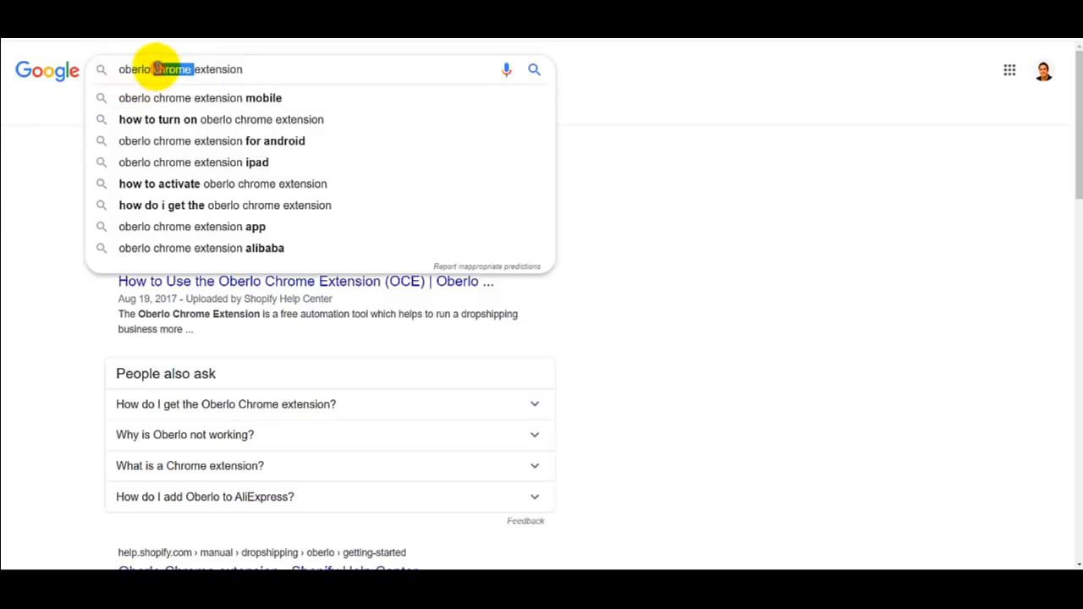
{"action": "left_click", "coordinate": [24, 229]}
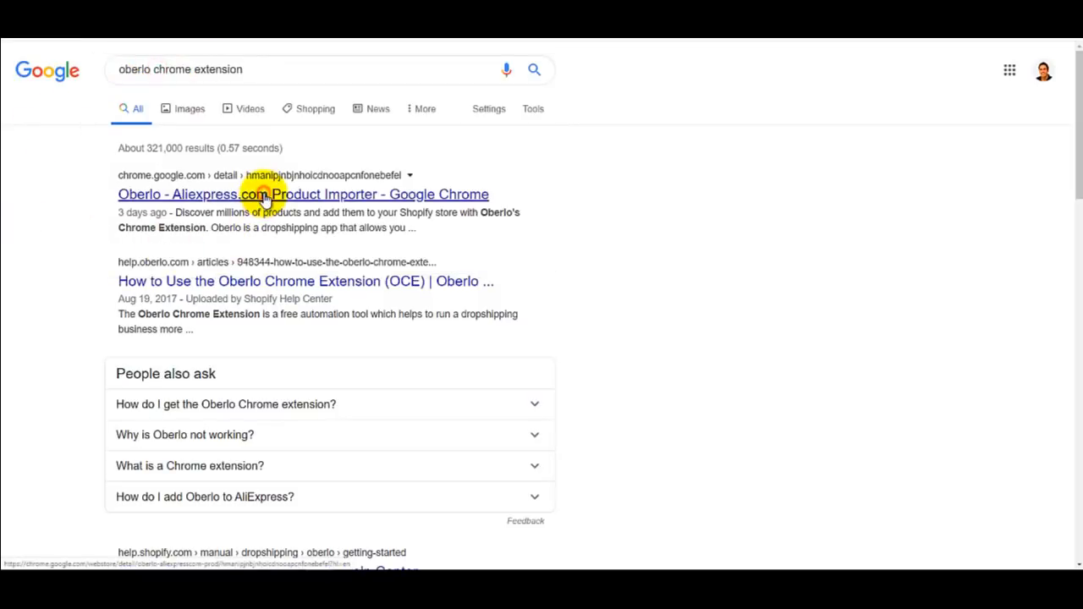
{"action": "left_click", "coordinate": [264, 195]}
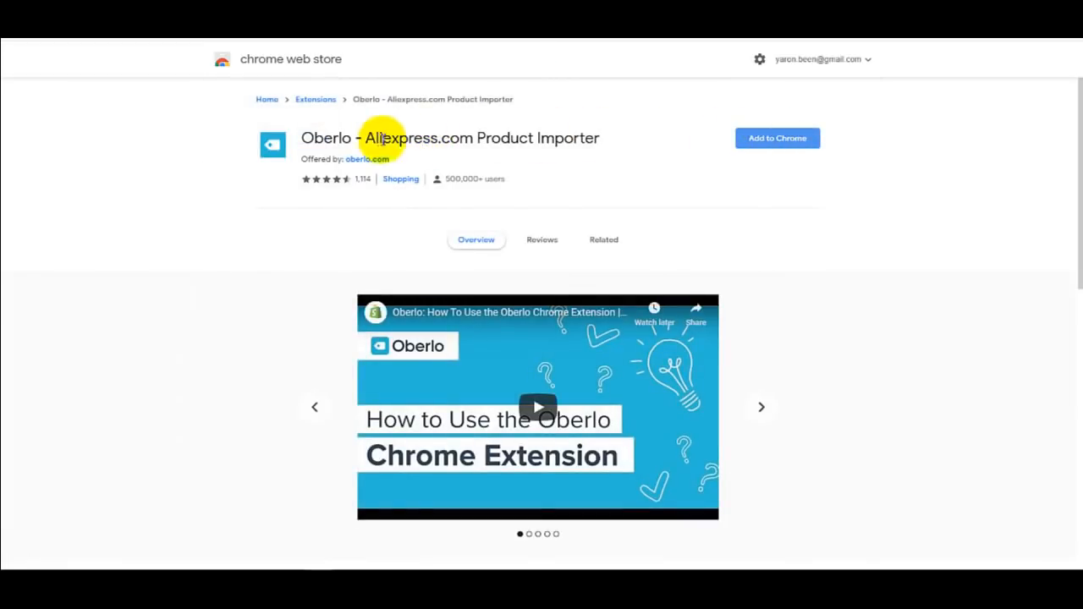
Step: Look over the Oberlo importer extension, starting Add to Chrome but cancelling the install
{"action": "triple_click", "coordinate": [331, 135]}
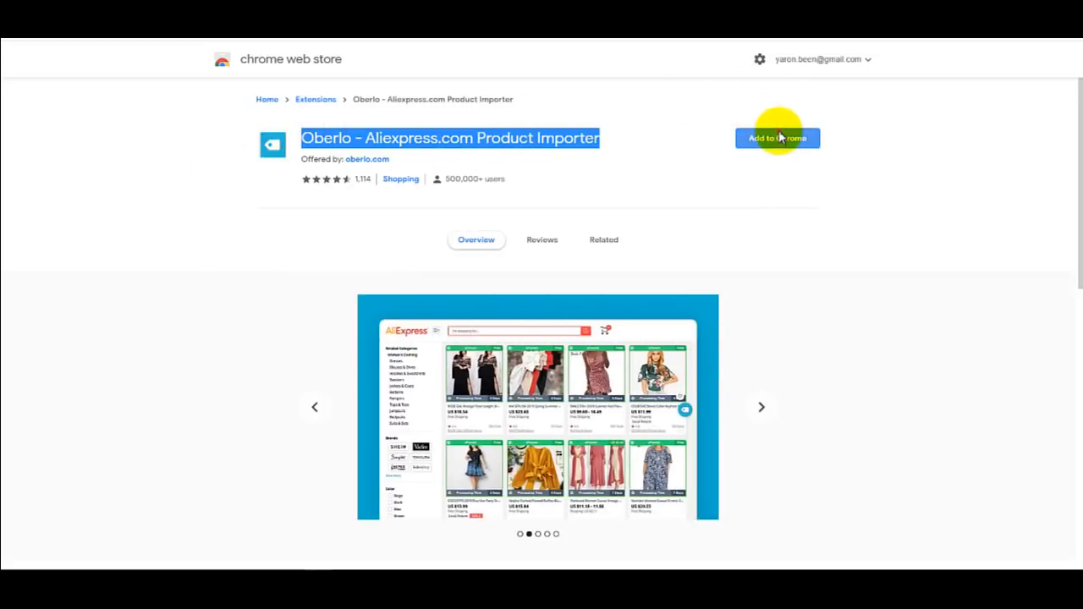
{"action": "left_click", "coordinate": [780, 138]}
{"action": "left_click", "coordinate": [567, 169]}
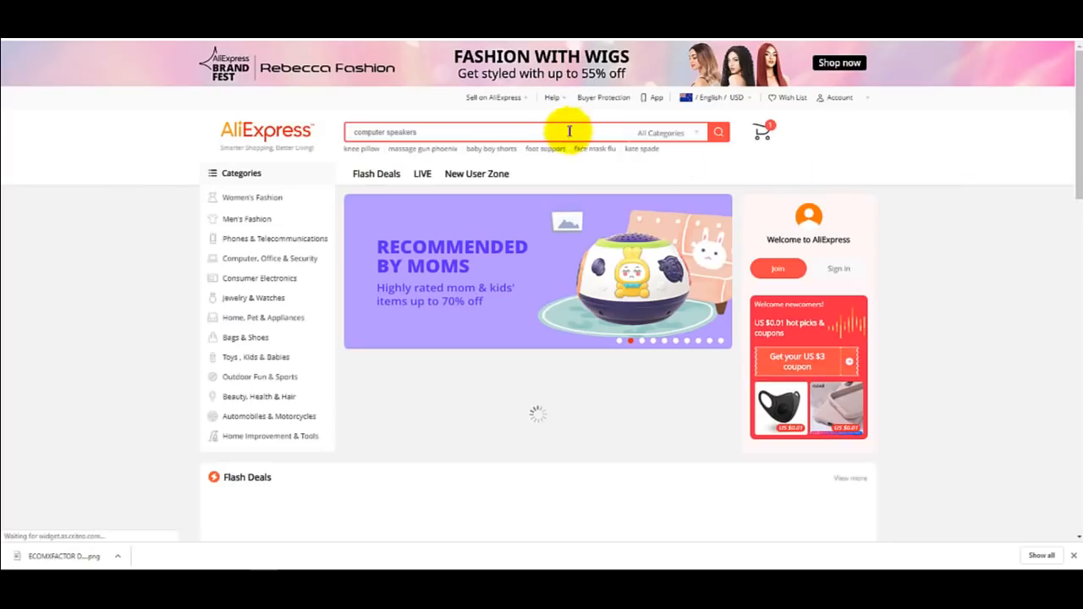
Step: Search AliExpress for 'Kitchen' and check the Oberlo import option on a result
{"action": "left_click", "coordinate": [550, 130]}
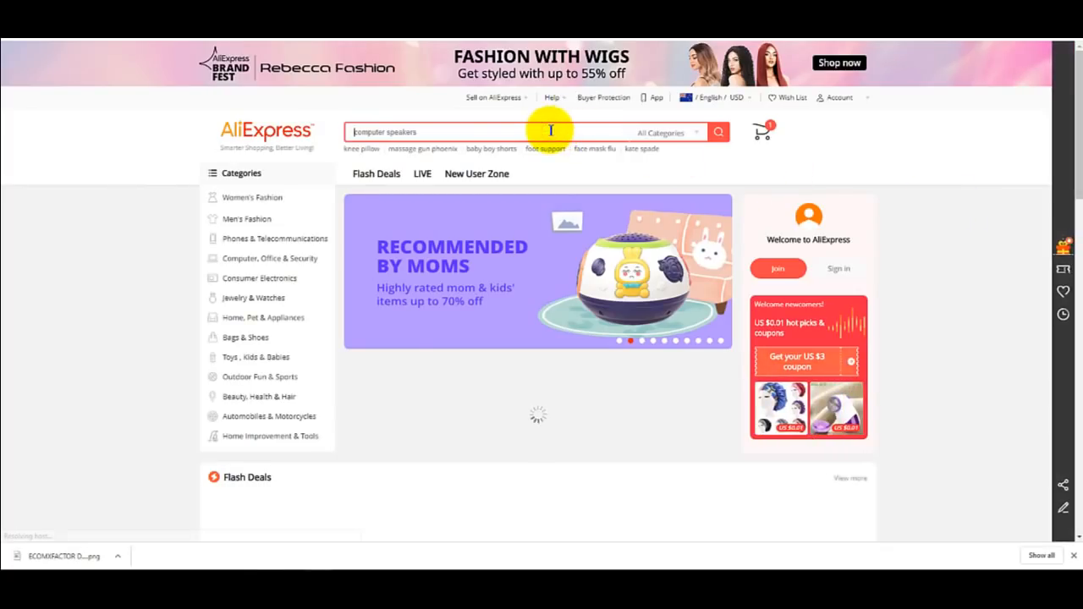
{"action": "type", "text": "Kite"}
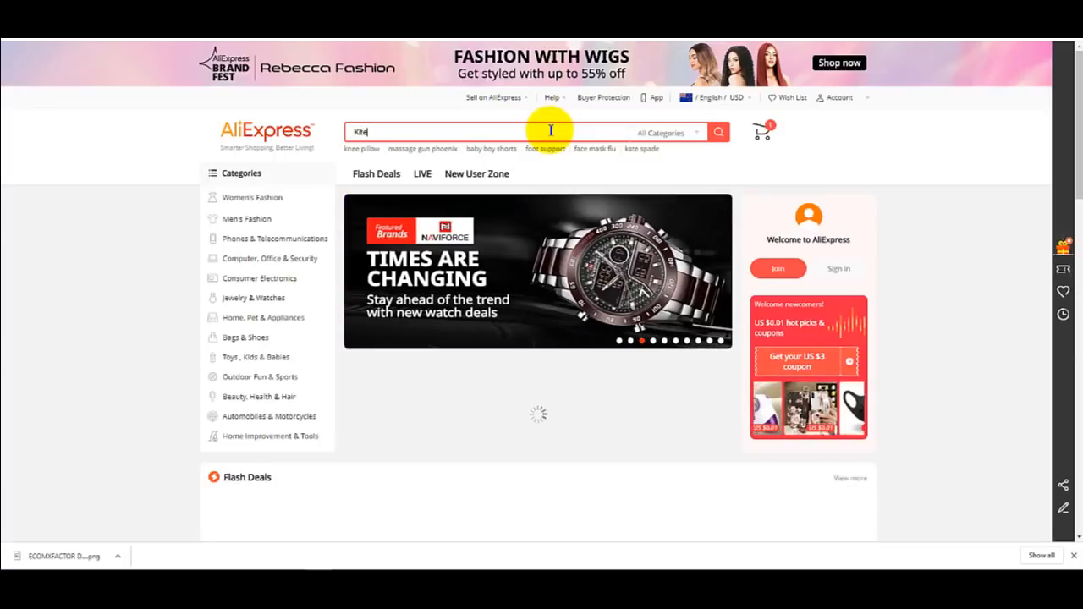
{"action": "type", "text": "hen"}
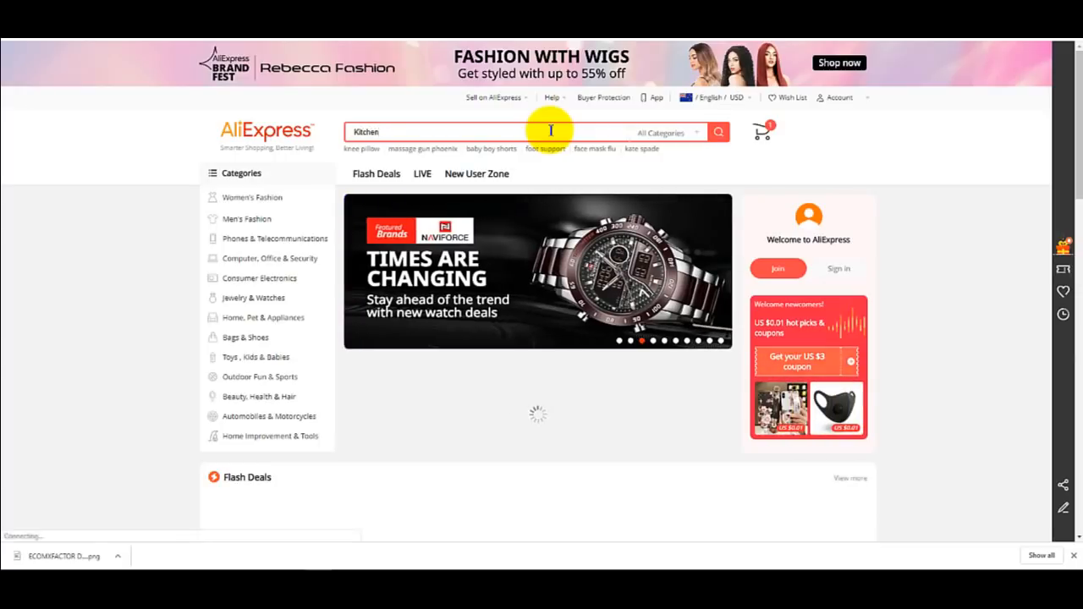
{"action": "key", "text": "Return"}
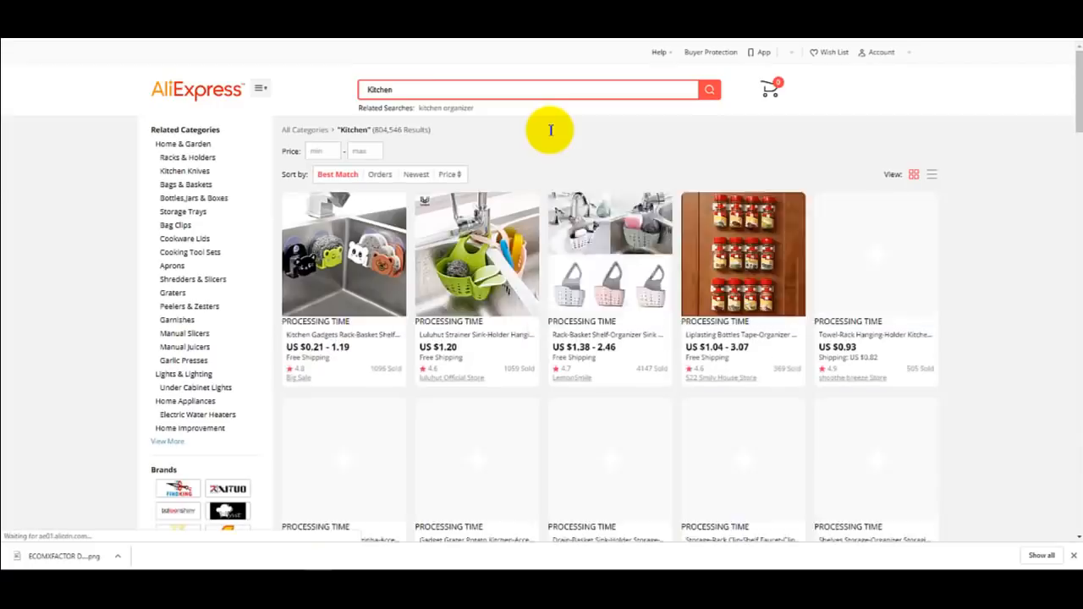
{"action": "left_click", "coordinate": [544, 345]}
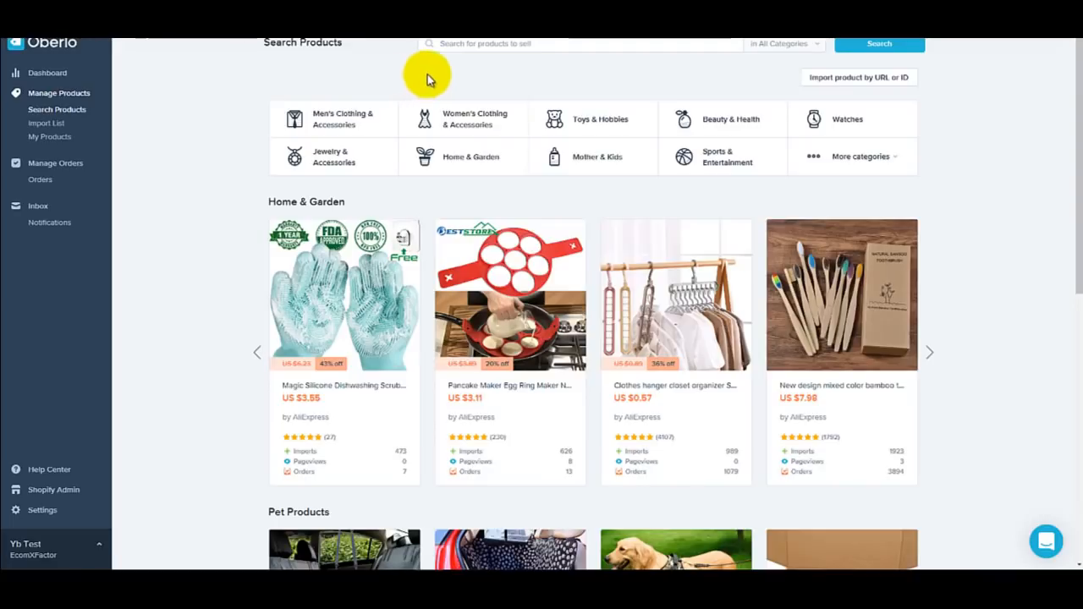
Step: Search Oberlo for 'Kitchen' selling to South Africa and view the sort order options
{"action": "left_click", "coordinate": [488, 42]}
{"action": "type", "text": "Kitchen"}
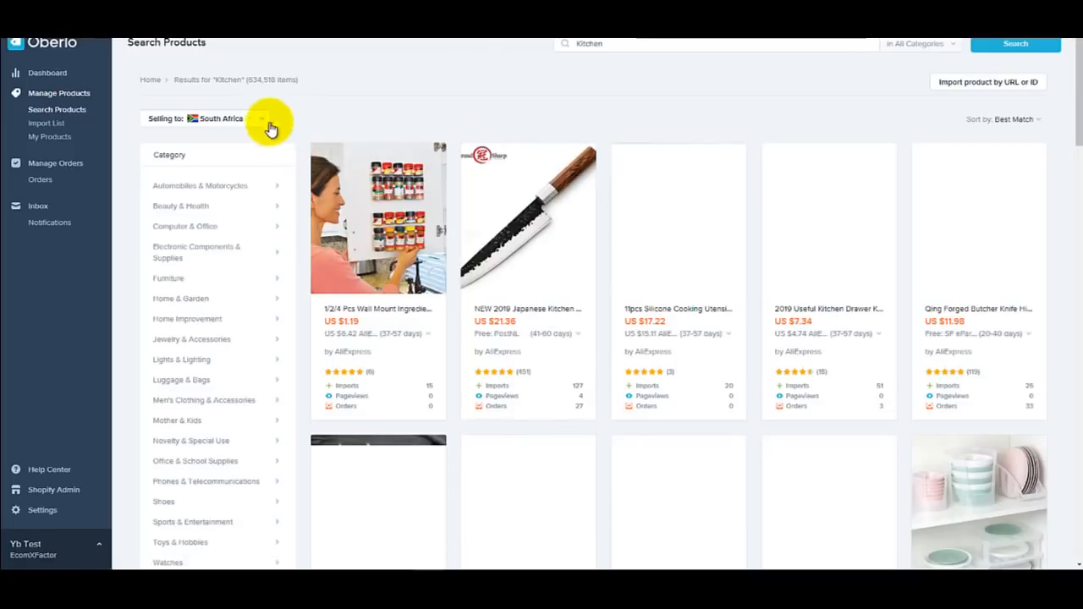
{"action": "left_click", "coordinate": [255, 121]}
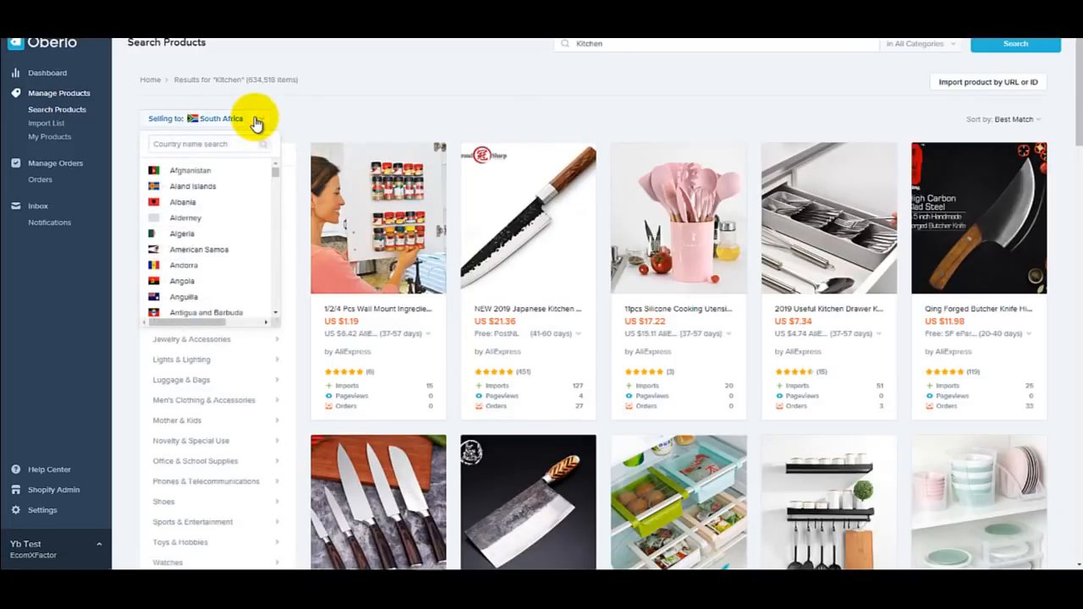
{"action": "left_click", "coordinate": [255, 121]}
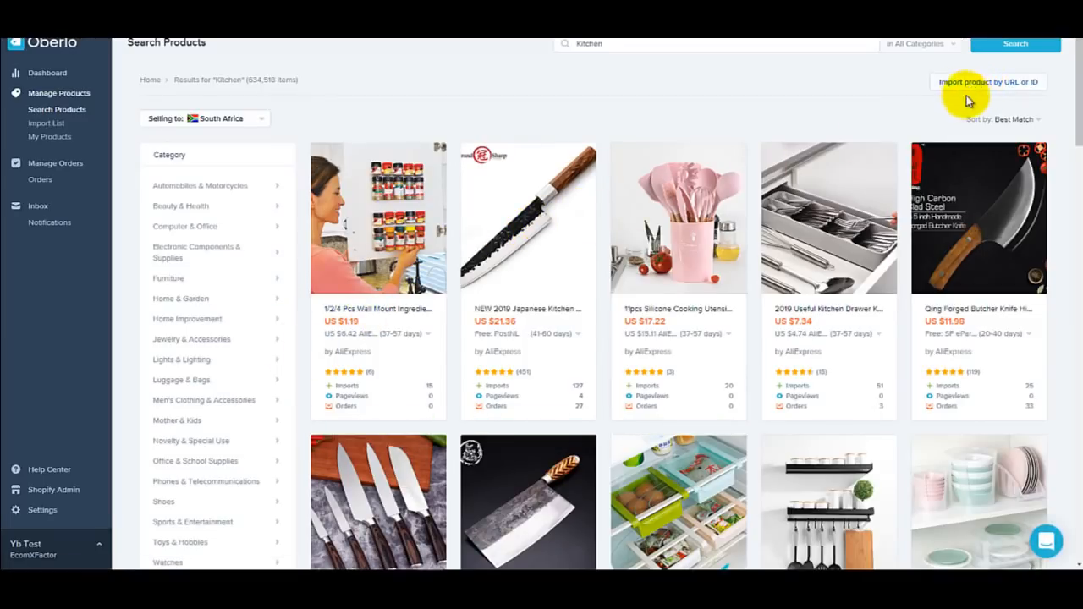
{"action": "left_click", "coordinate": [1019, 121]}
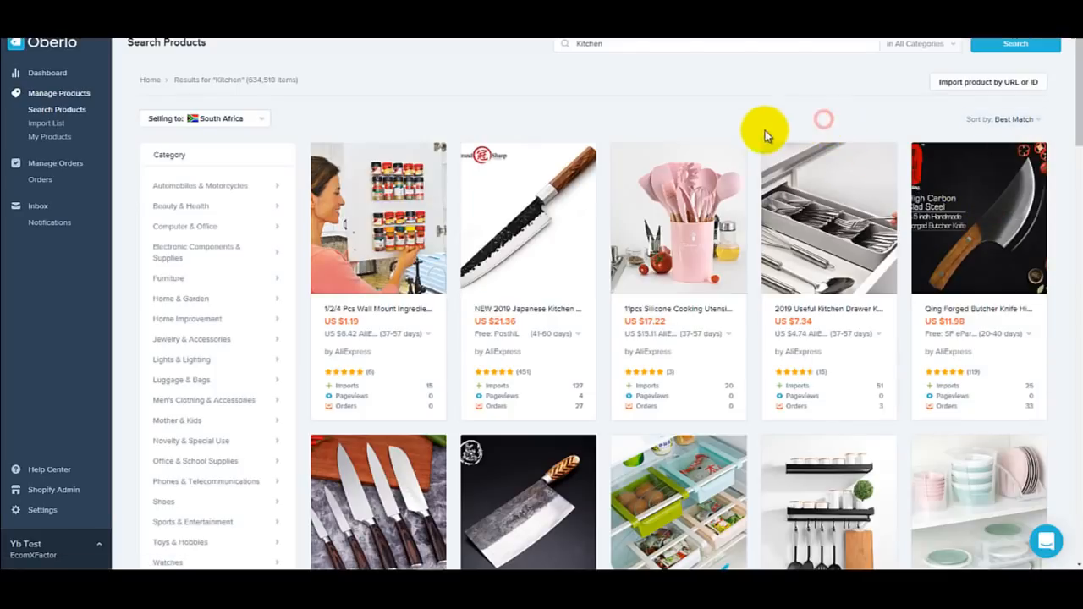
Step: Add the SHUOJI cleaver and 4 Colors slide fridge rack to the Import List and view it
{"action": "scroll", "coordinate": [669, 165], "scroll_direction": "down", "scroll_amount": 3}
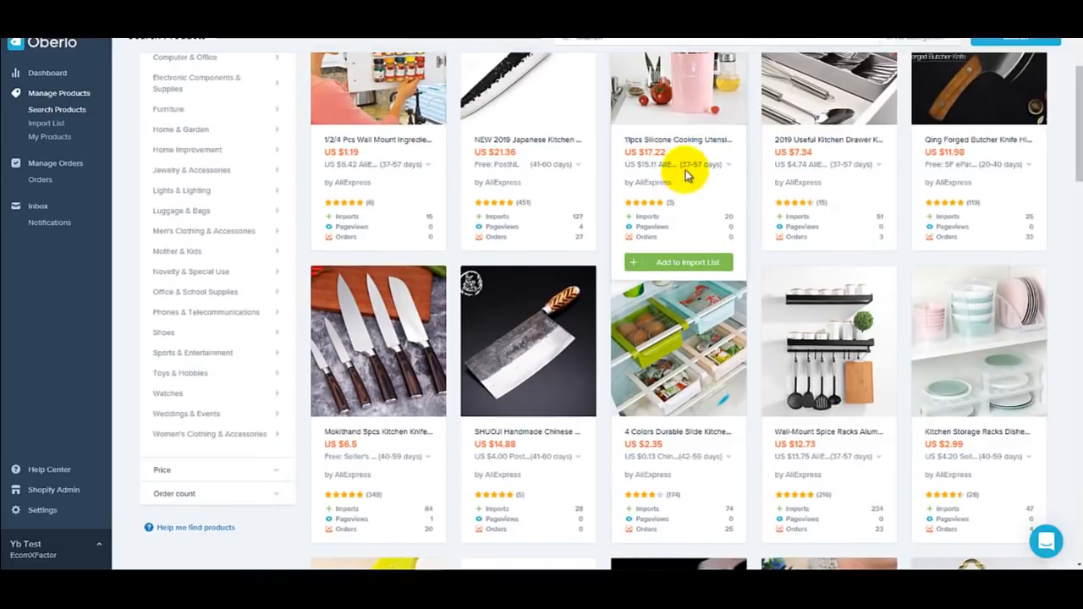
{"action": "scroll", "coordinate": [672, 169], "scroll_direction": "down", "scroll_amount": 2}
{"action": "scroll", "coordinate": [540, 303], "scroll_direction": "down", "scroll_amount": 3}
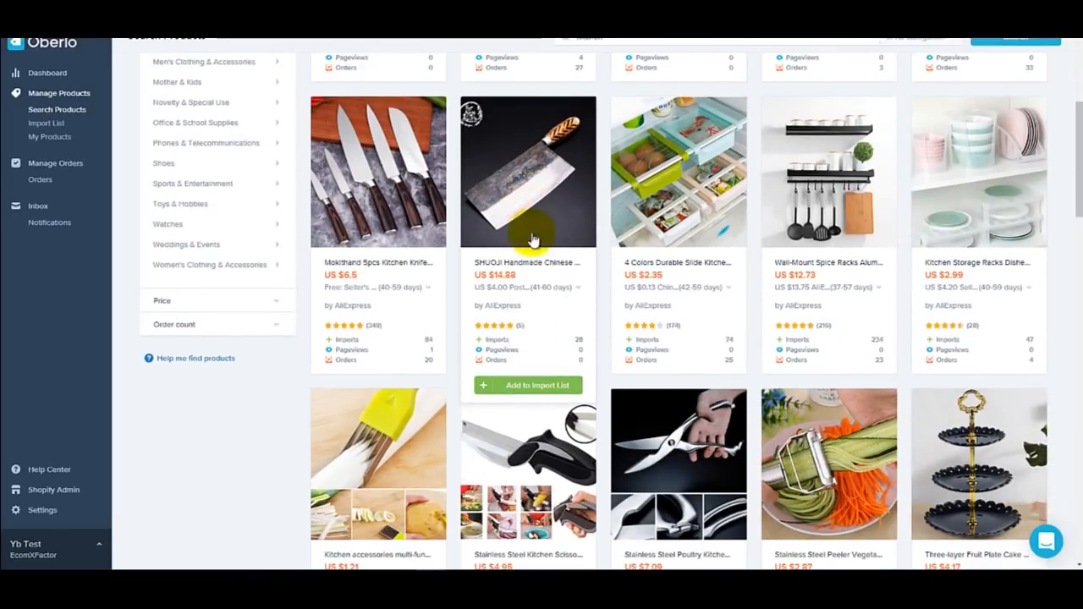
{"action": "left_click", "coordinate": [514, 385]}
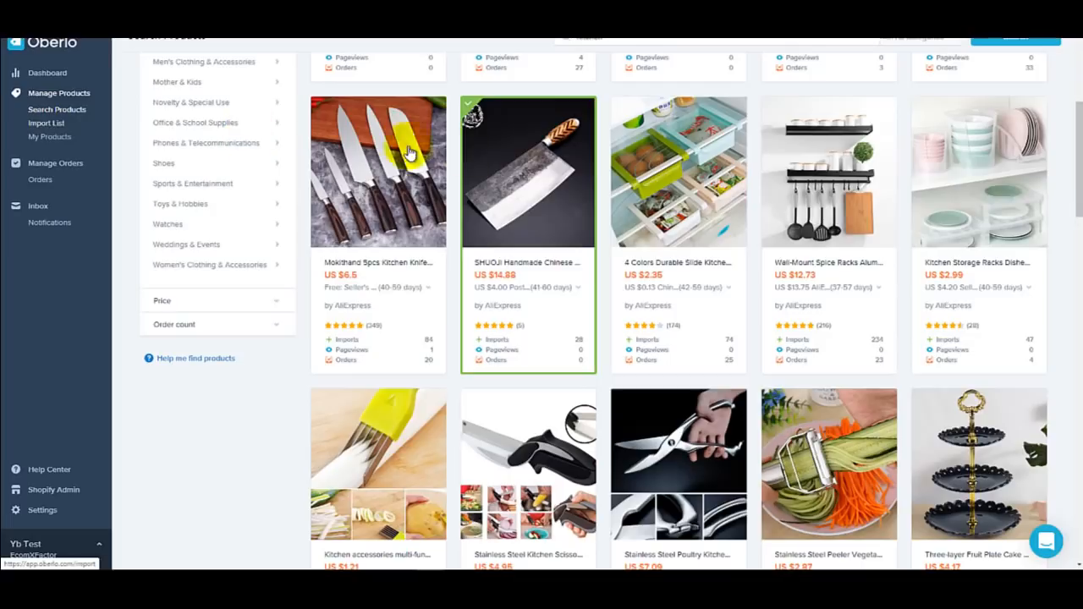
{"action": "mouse_move", "coordinate": [694, 266]}
{"action": "left_click", "coordinate": [683, 387]}
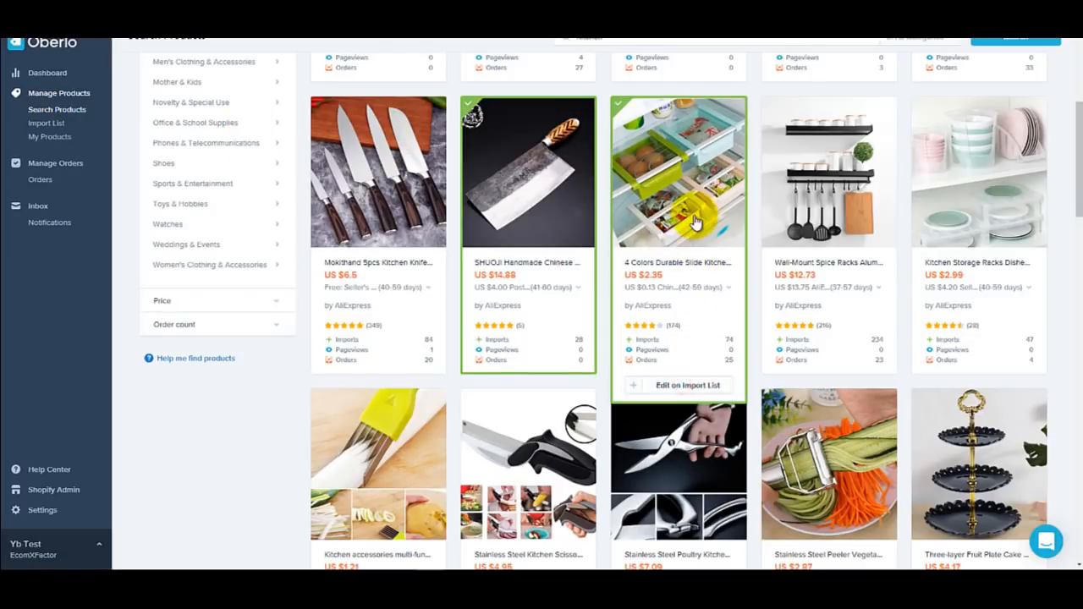
{"action": "left_click", "coordinate": [37, 126]}
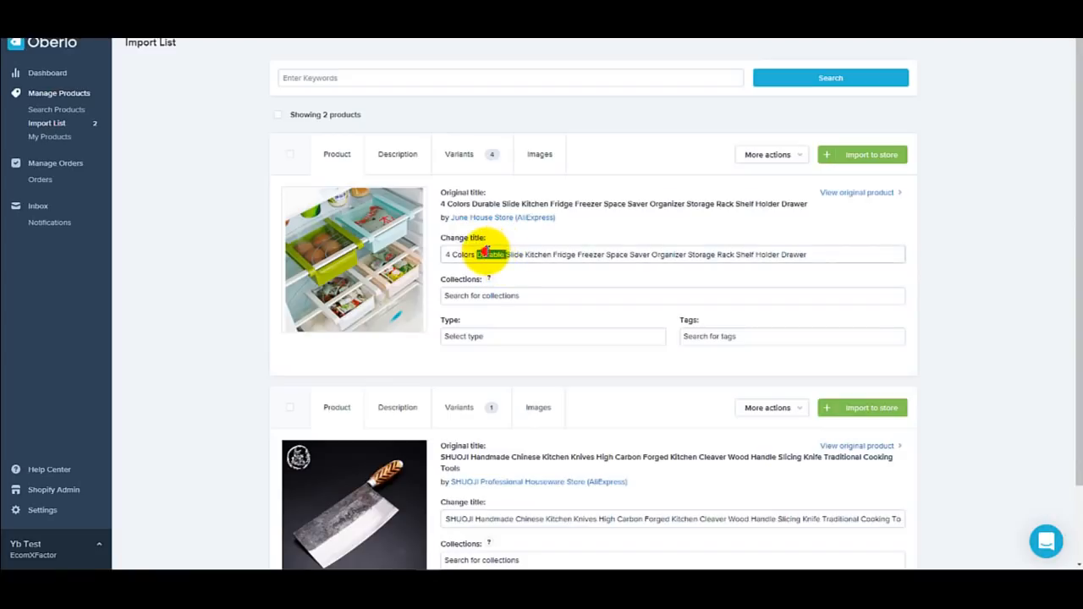
Step: Retitle the fridge rack 'Durable Kitchen Slicders' and assign it to the Kitchen Items collection
{"action": "triple_click", "coordinate": [482, 253]}
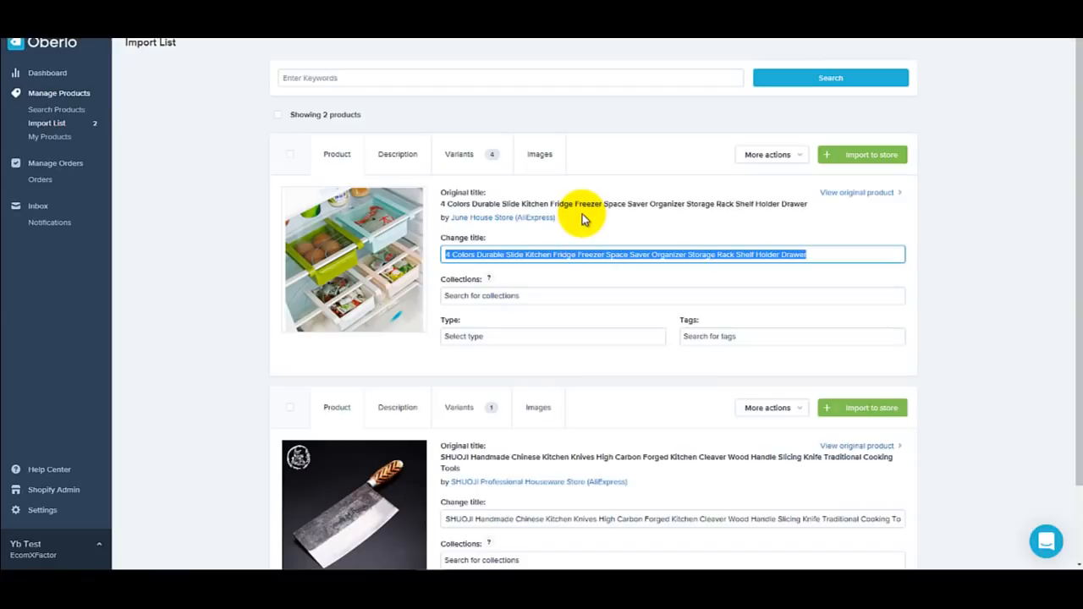
{"action": "type", "text": "Durable"}
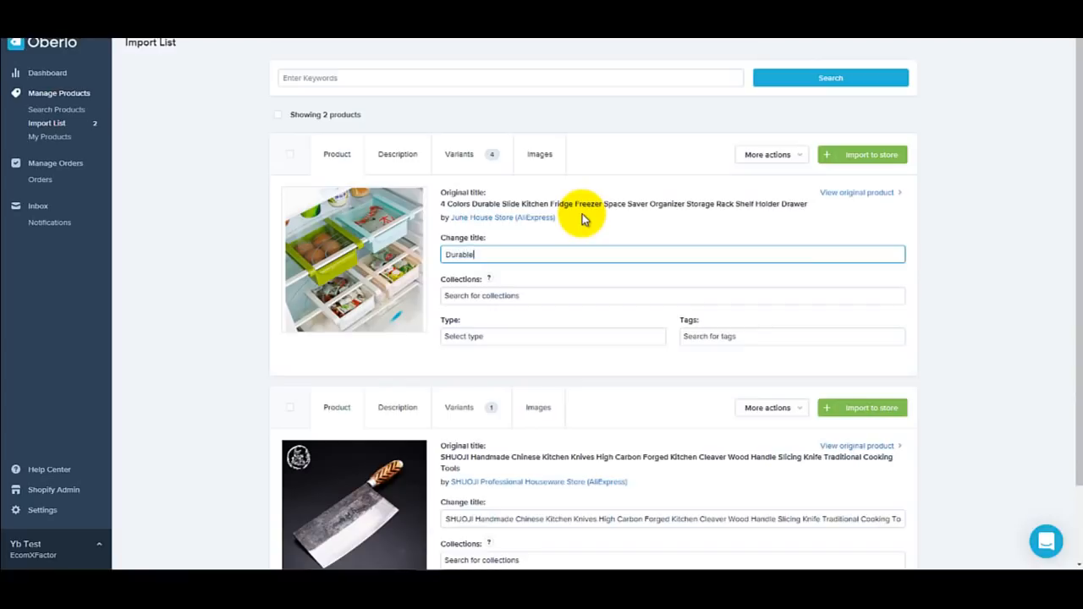
{"action": "type", "text": " Kitchen Slicders"}
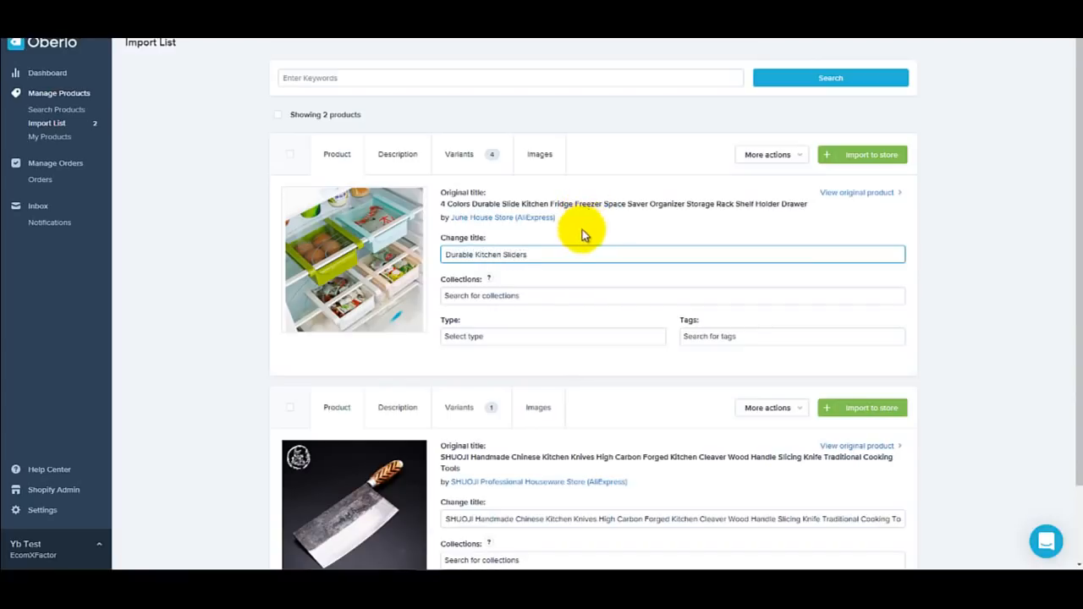
{"action": "left_click", "coordinate": [536, 297]}
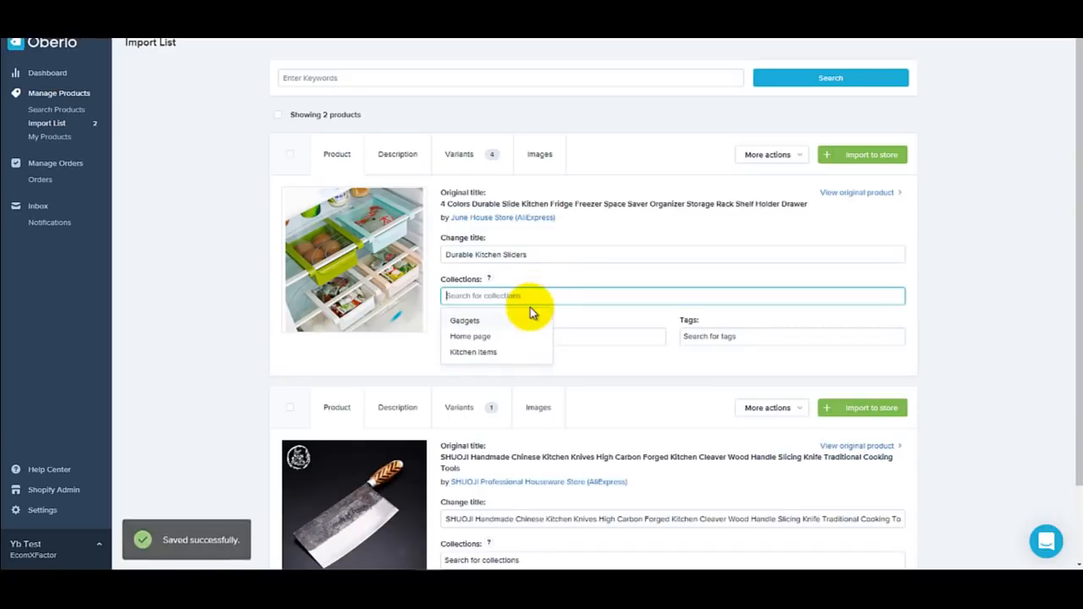
{"action": "left_click", "coordinate": [502, 353]}
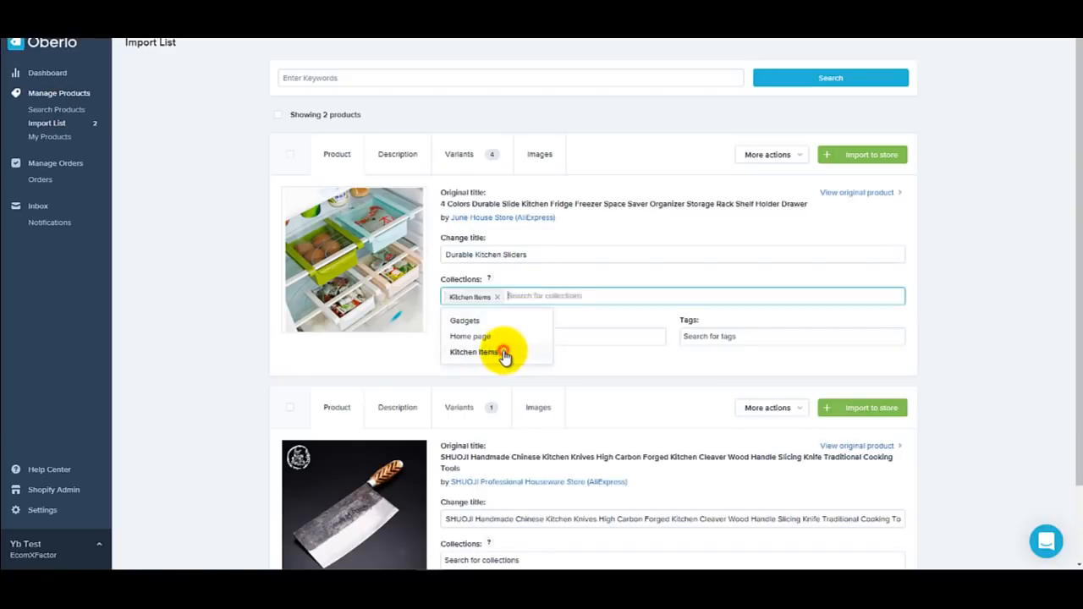
{"action": "left_click", "coordinate": [609, 356]}
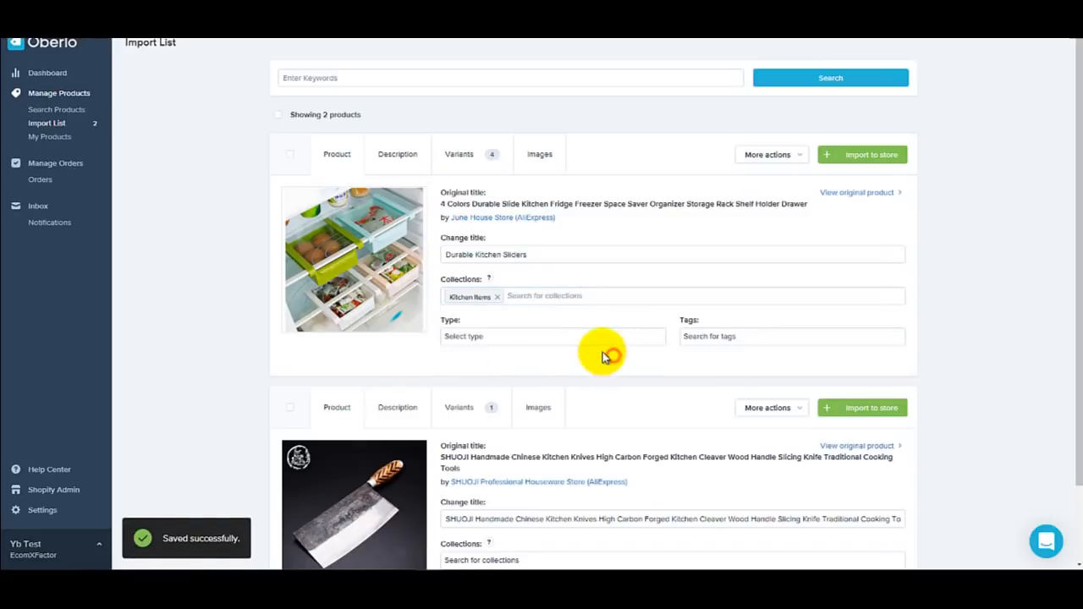
{"action": "left_click", "coordinate": [563, 338]}
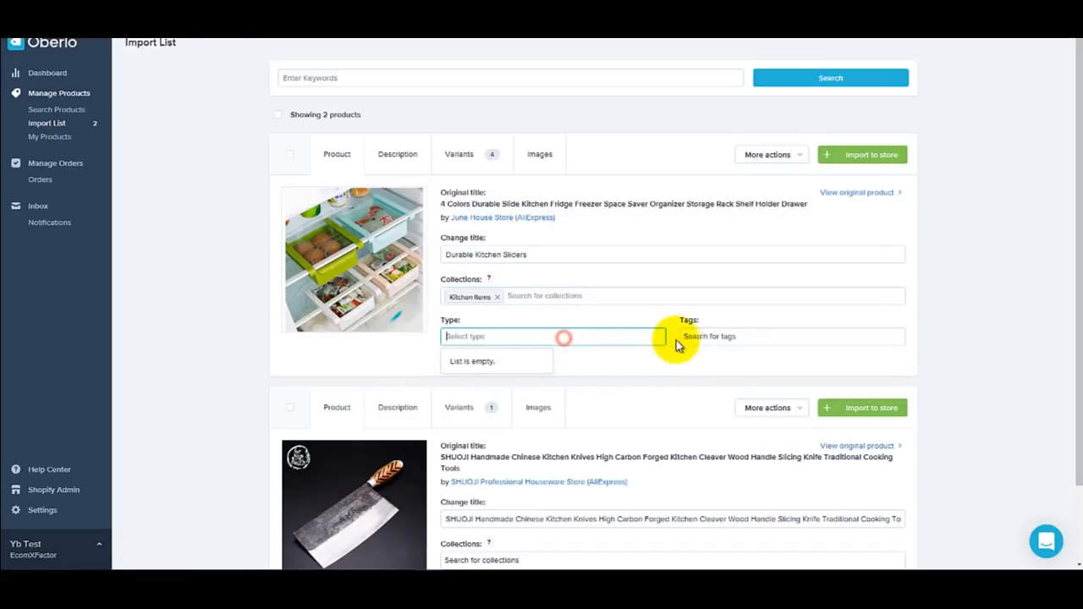
{"action": "left_click", "coordinate": [651, 327]}
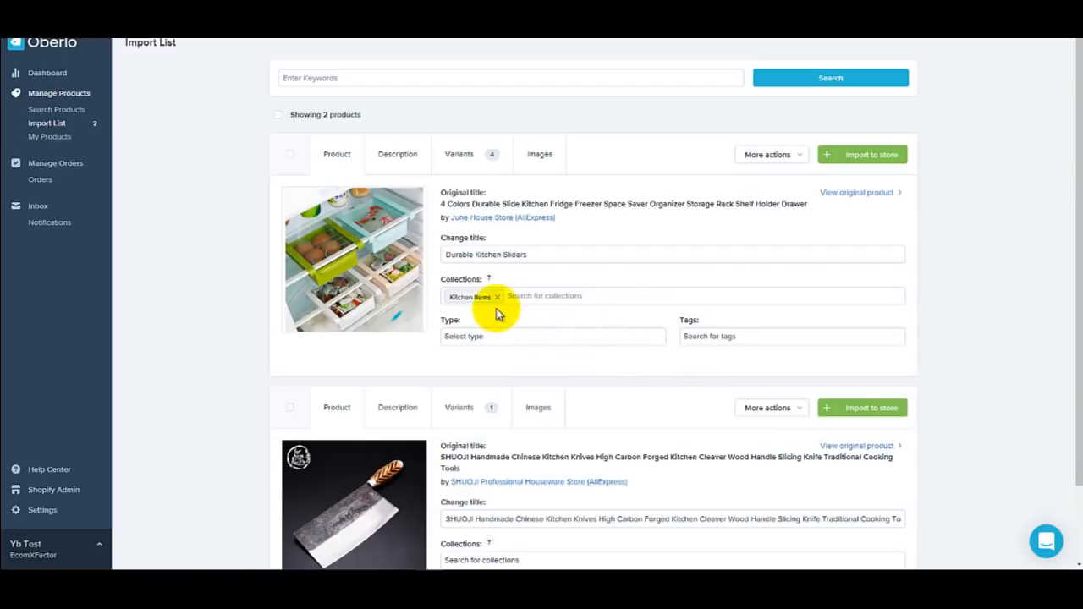
Step: Replace the old description with an outline of headings from Benefits of the product through Social Proof and Scarcity
{"action": "left_click", "coordinate": [399, 154]}
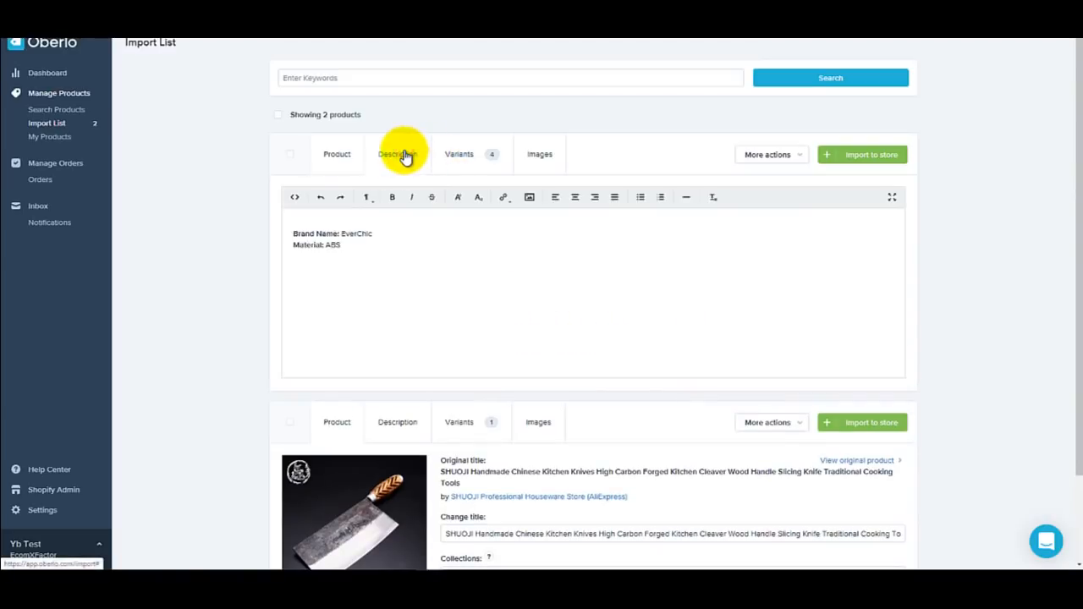
{"action": "left_click_drag", "start_coordinate": [370, 248], "coordinate": [285, 217]}
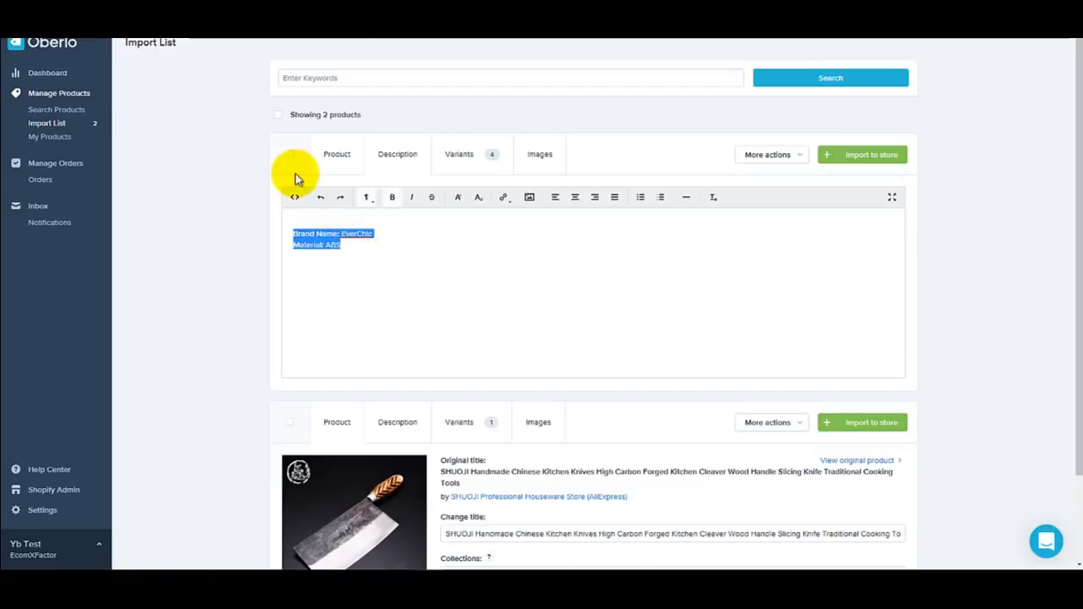
{"action": "key", "text": "BackSpace"}
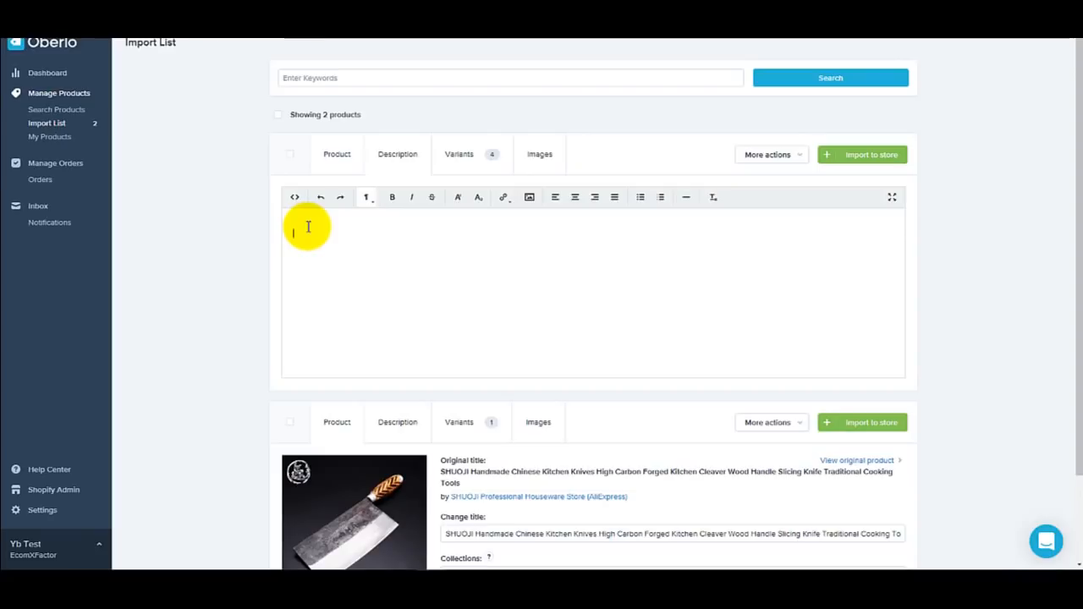
{"action": "type", "text": "atures of the product"}
{"action": "key", "text": "Return"}
{"action": "type", "text": "Quote Features of t"}
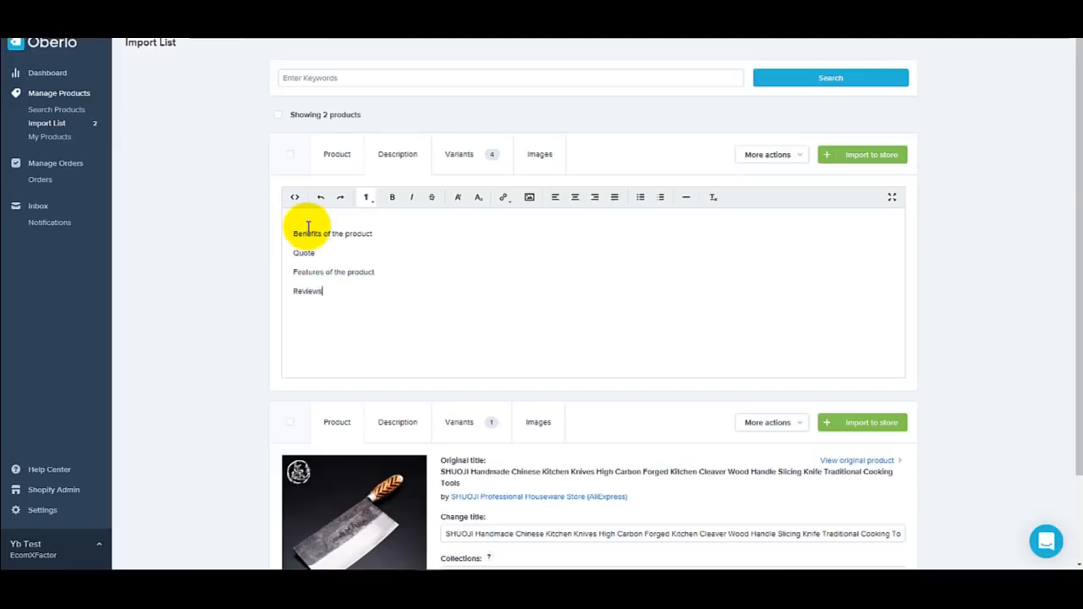
{"action": "type", "text": "AQ specific for product Social Proof "}
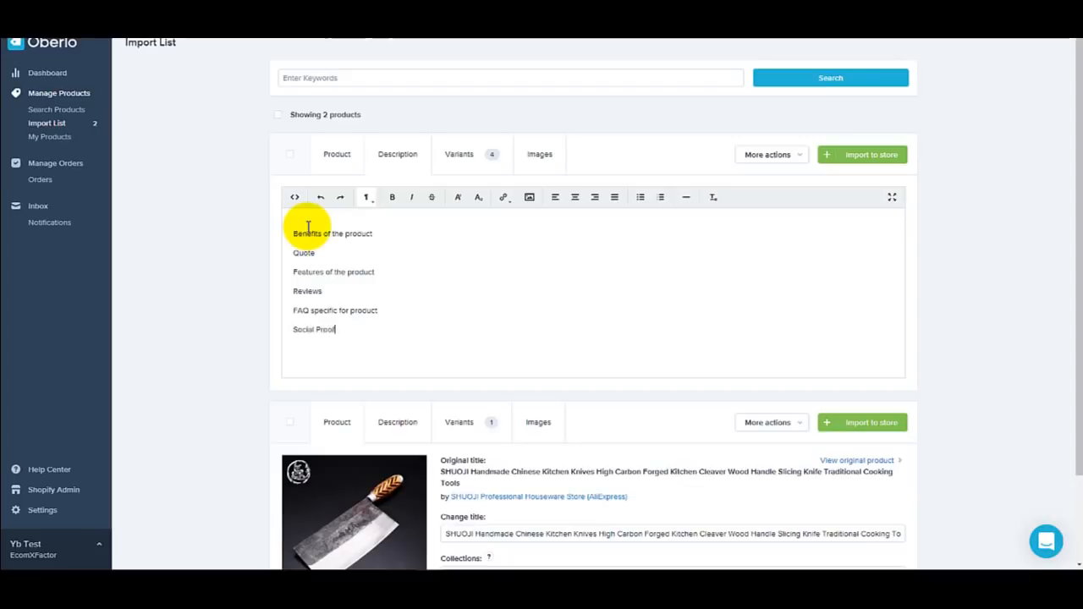
{"action": "type", "text": "Scarcity"}
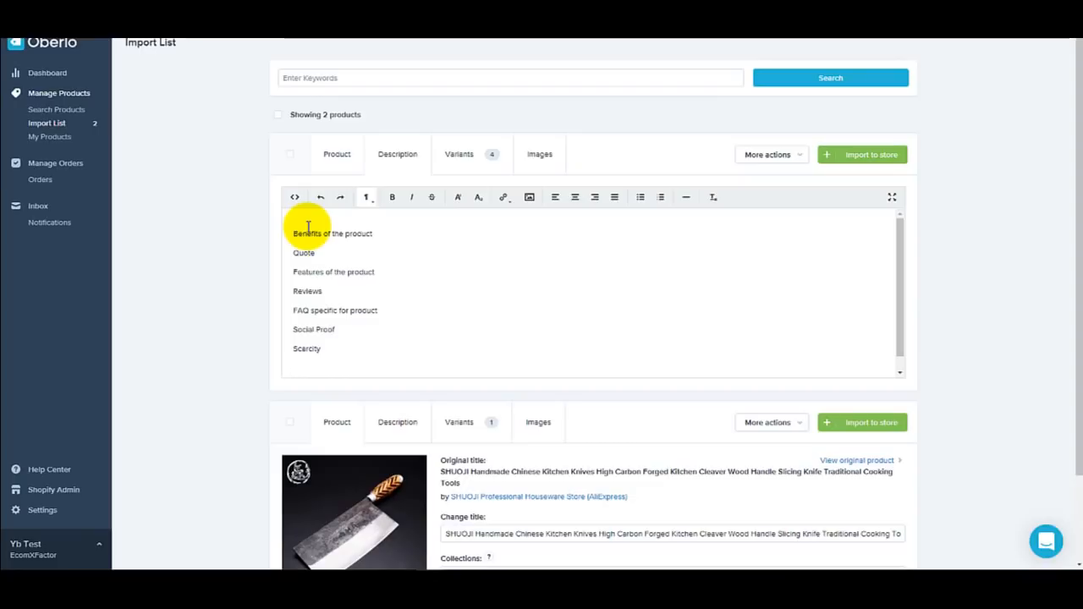
Step: Review the colour variant prices, including the green variant's 4.58, and bring up the product images
{"action": "left_click", "coordinate": [458, 161]}
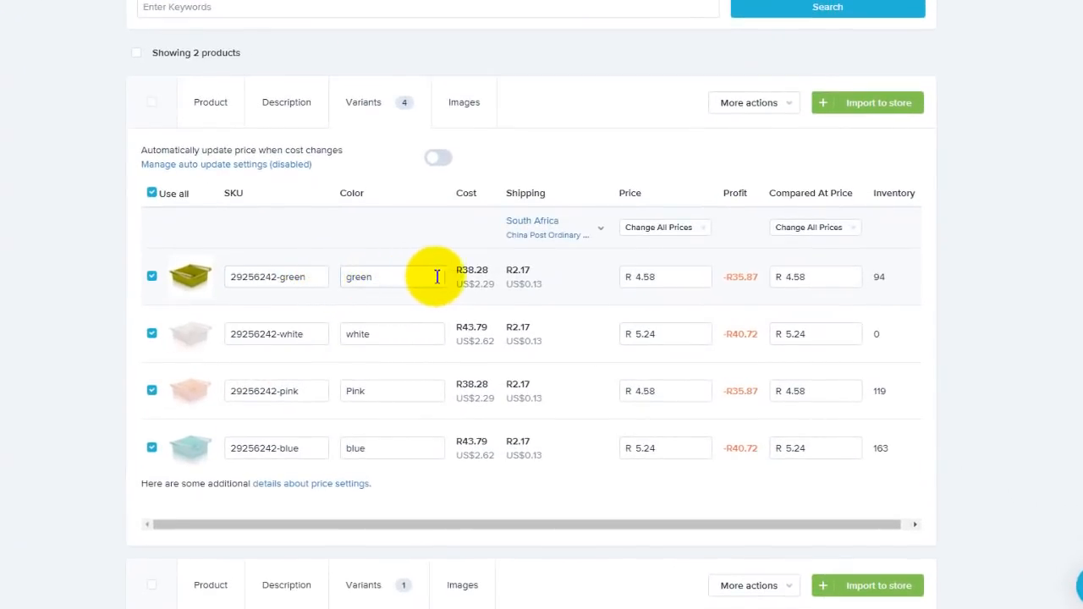
{"action": "left_click", "coordinate": [655, 282]}
{"action": "double_click", "coordinate": [657, 282]}
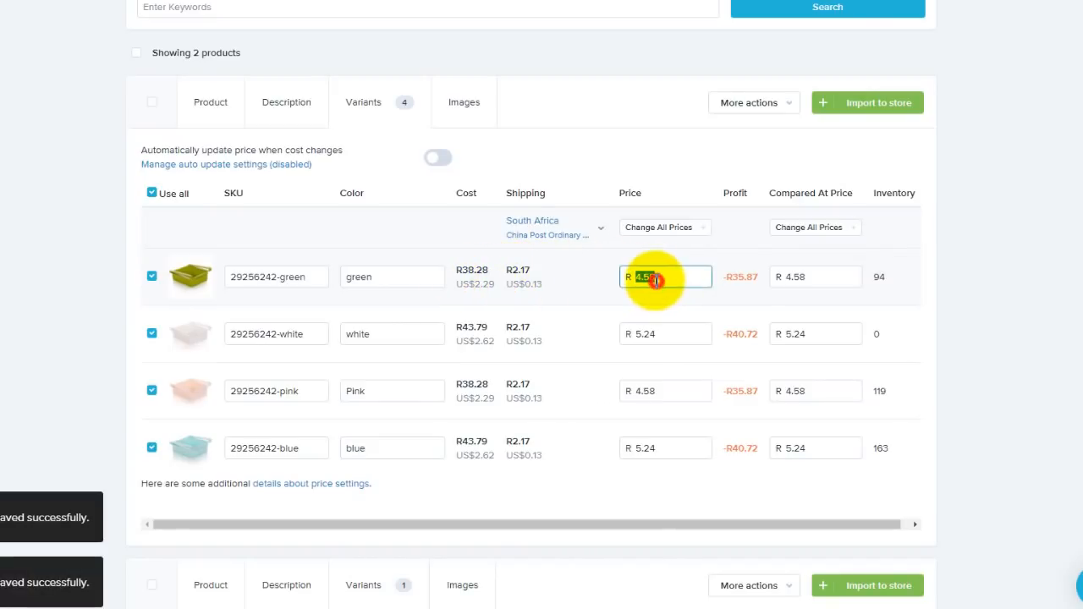
{"action": "left_click", "coordinate": [468, 105]}
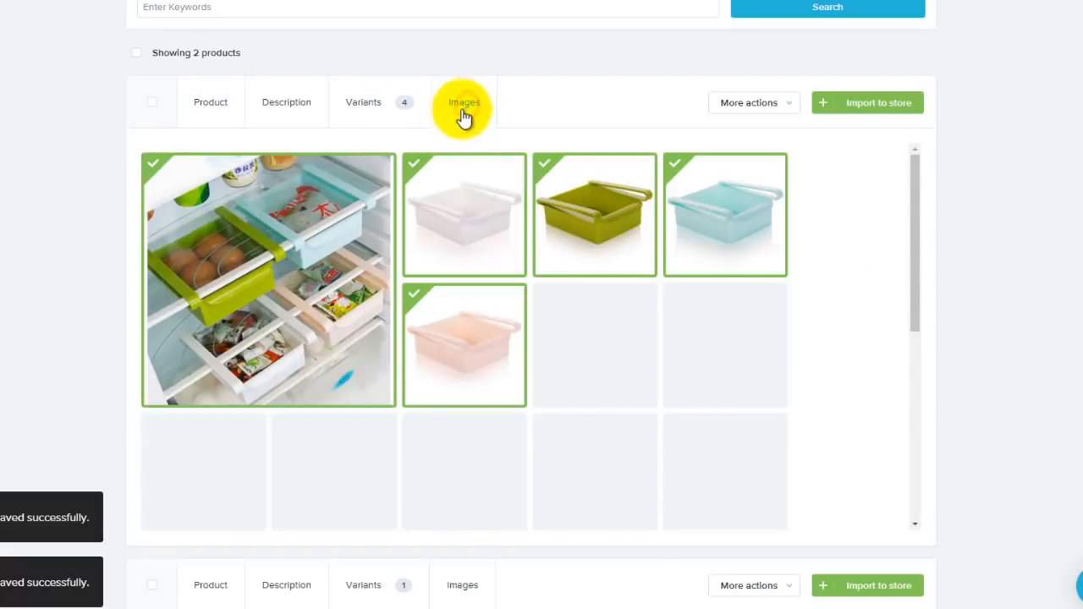
Step: Deselect the white and green drawer photos and import Durable Kitchen Sliders to the store
{"action": "left_click", "coordinate": [434, 194]}
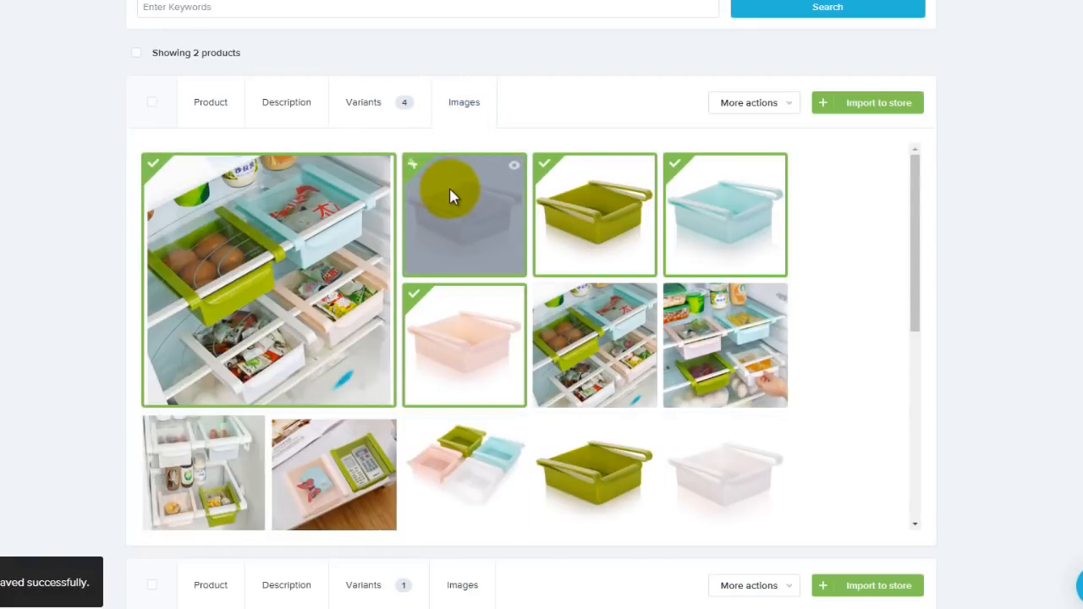
{"action": "scroll", "coordinate": [461, 198], "scroll_direction": "down", "scroll_amount": 1}
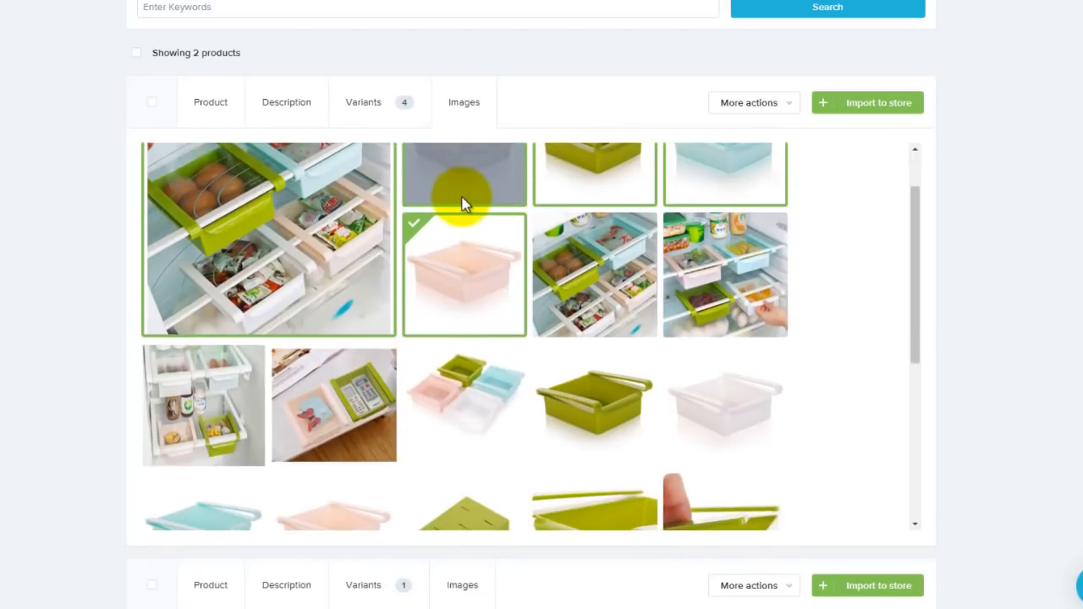
{"action": "scroll", "coordinate": [466, 199], "scroll_direction": "up", "scroll_amount": 1}
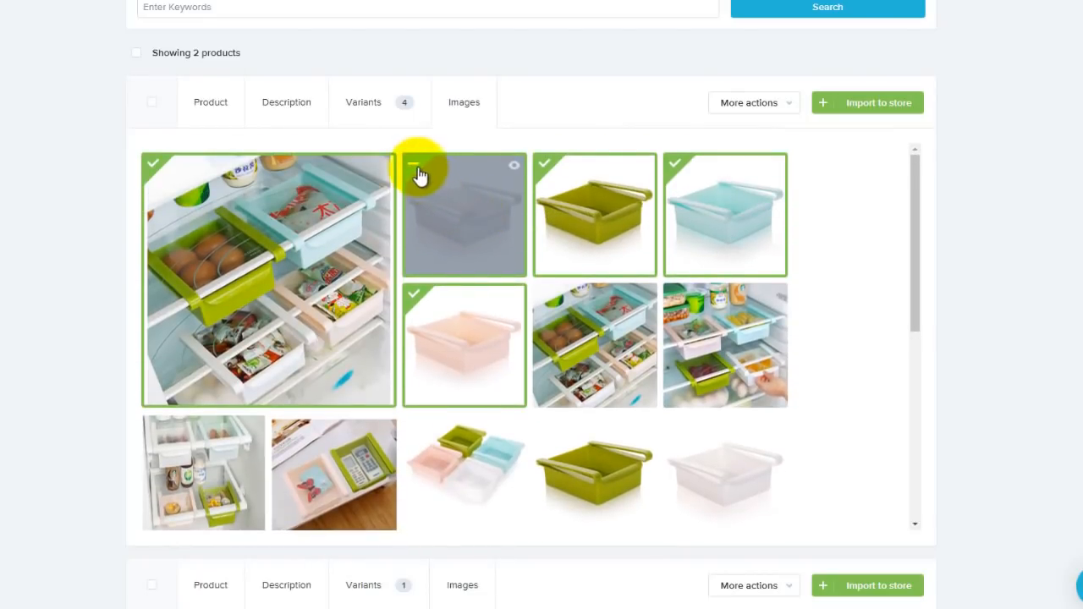
{"action": "left_click", "coordinate": [448, 184]}
{"action": "left_click", "coordinate": [558, 183]}
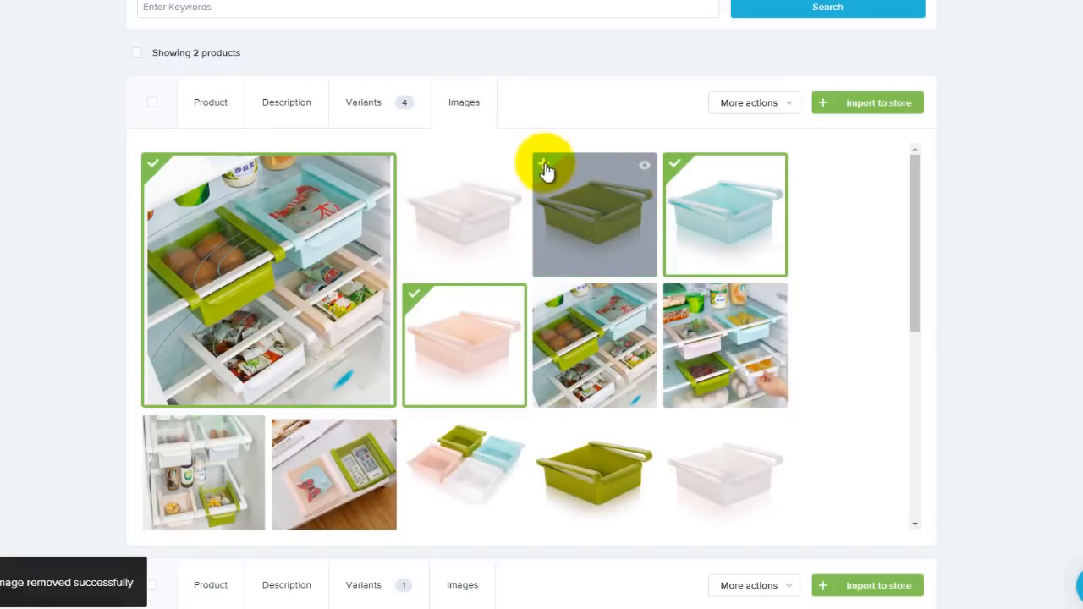
{"action": "scroll", "coordinate": [648, 161], "scroll_direction": "down", "scroll_amount": 1}
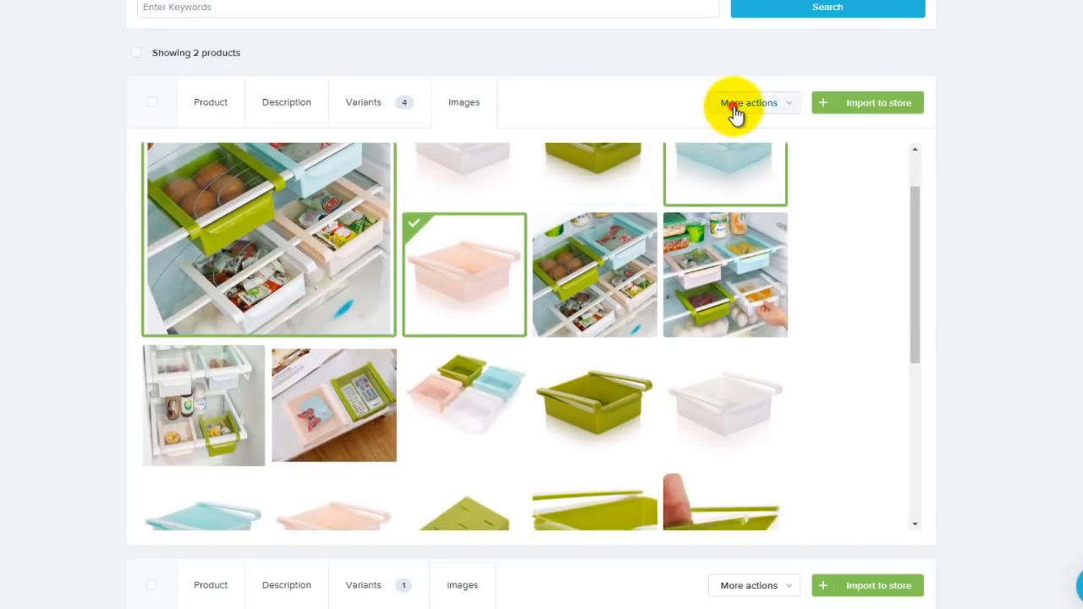
{"action": "left_click", "coordinate": [736, 105]}
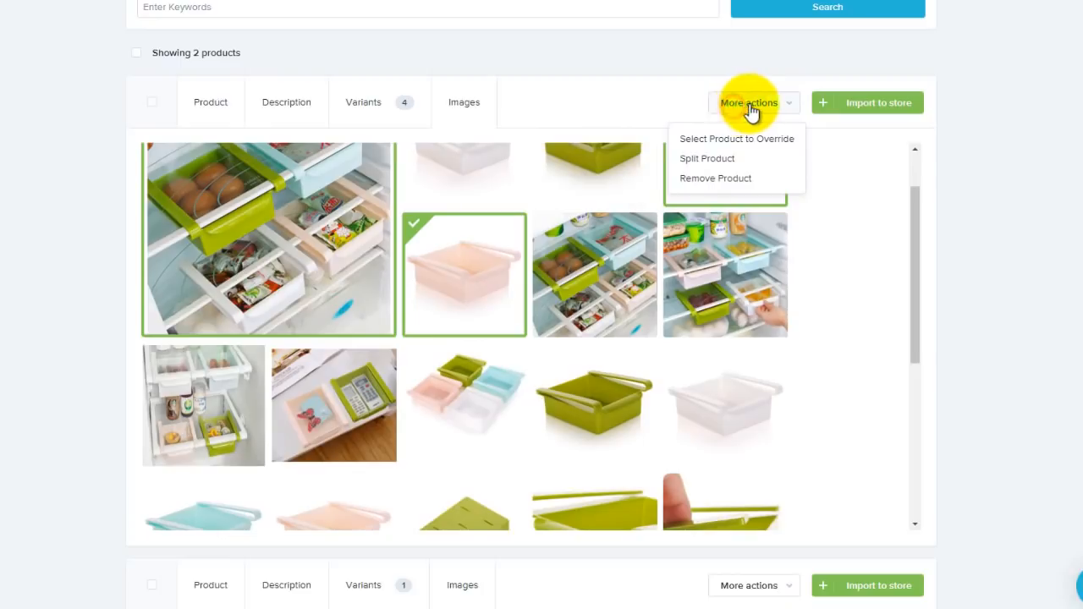
{"action": "left_click", "coordinate": [863, 116]}
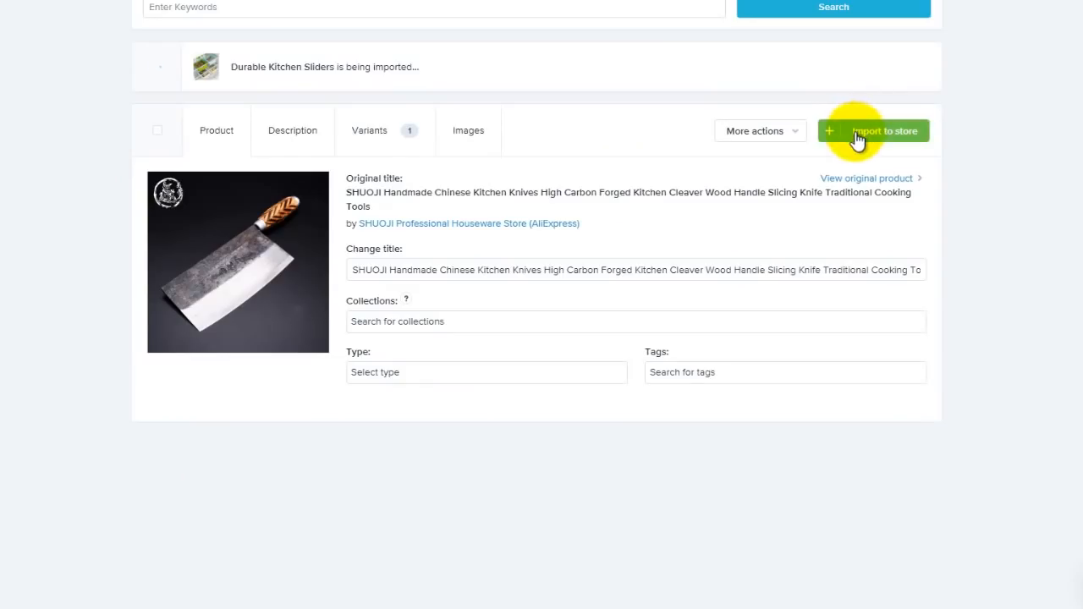
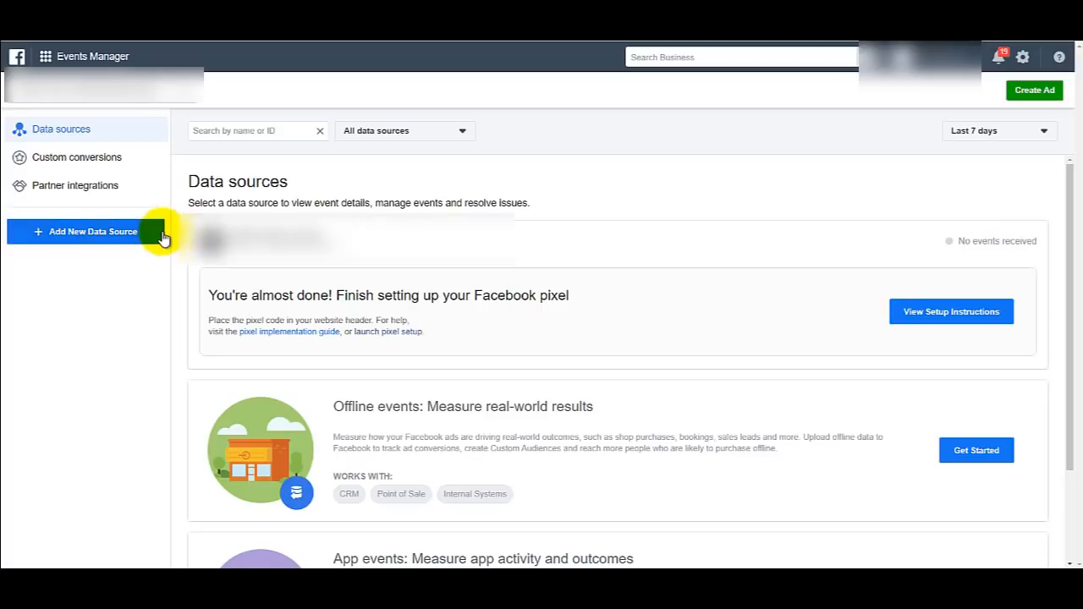
Step: Create a new Facebook pixel data source named EcomXFActor in Events Manager
{"action": "left_click", "coordinate": [61, 239]}
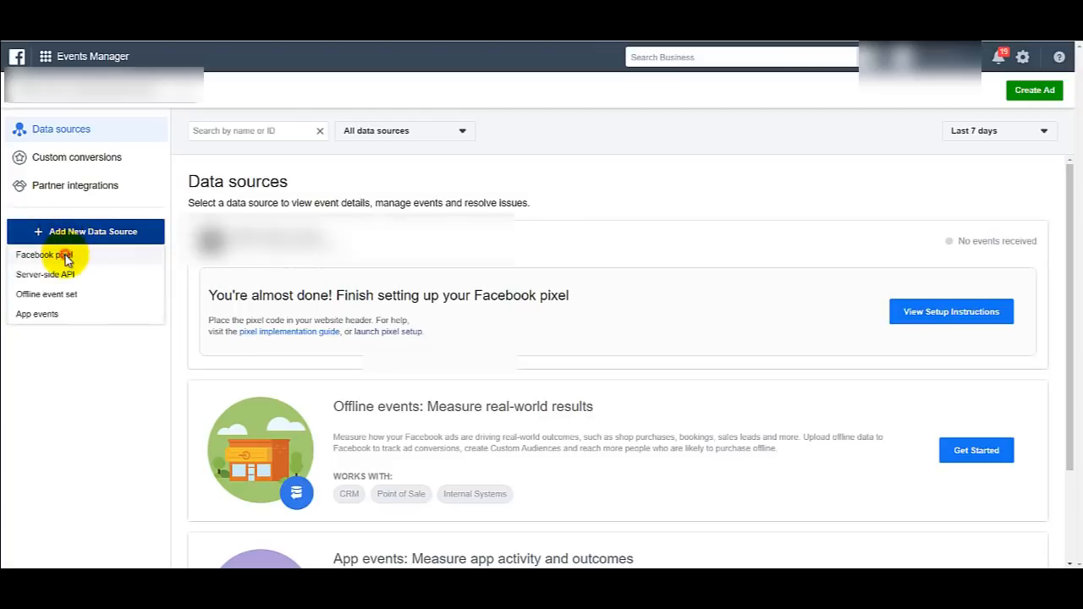
{"action": "left_click", "coordinate": [65, 256]}
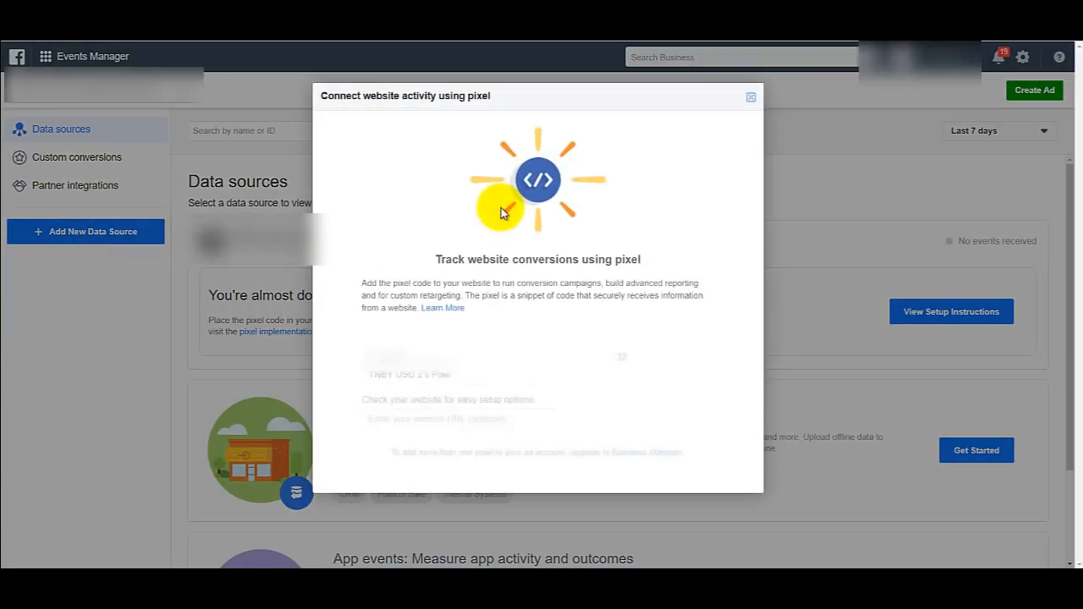
{"action": "double_click", "coordinate": [459, 347]}
{"action": "triple_click", "coordinate": [457, 355]}
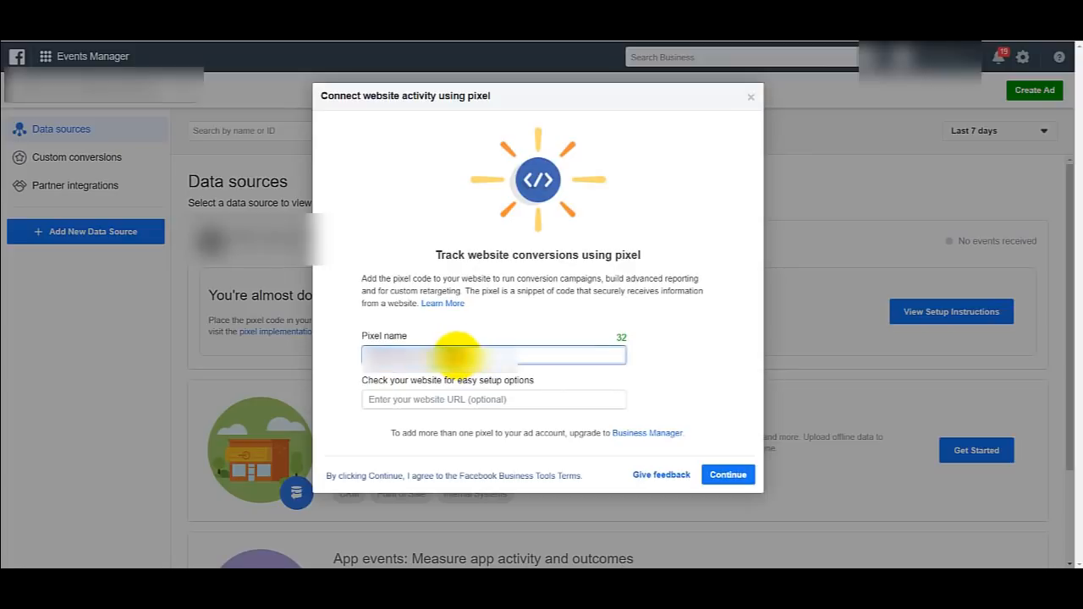
{"action": "type", "text": "Ec"}
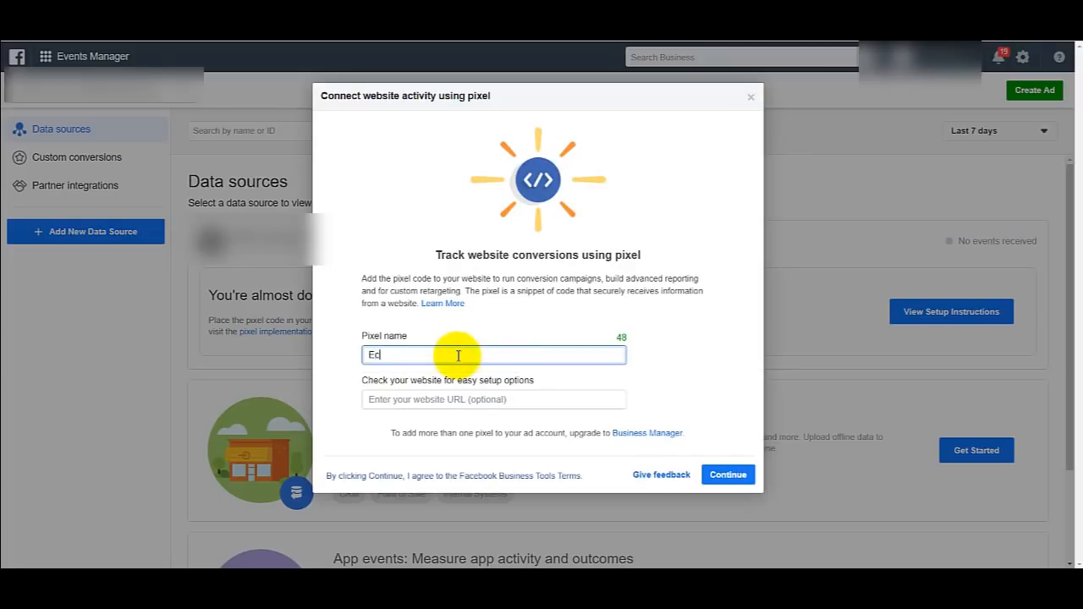
{"action": "type", "text": "omXFActor"}
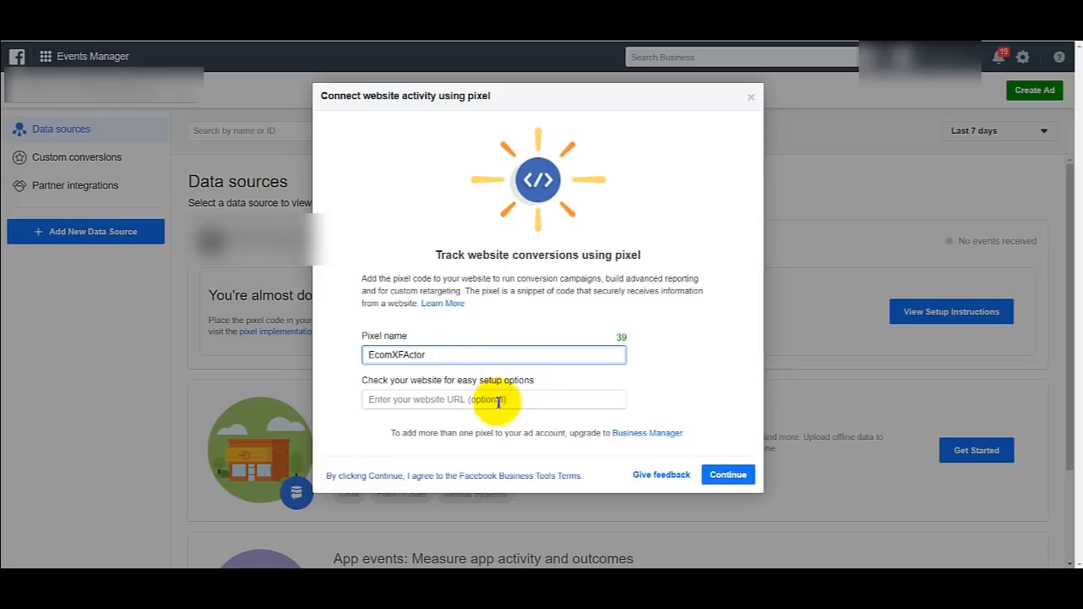
{"action": "left_click", "coordinate": [497, 399]}
{"action": "left_click", "coordinate": [726, 475]}
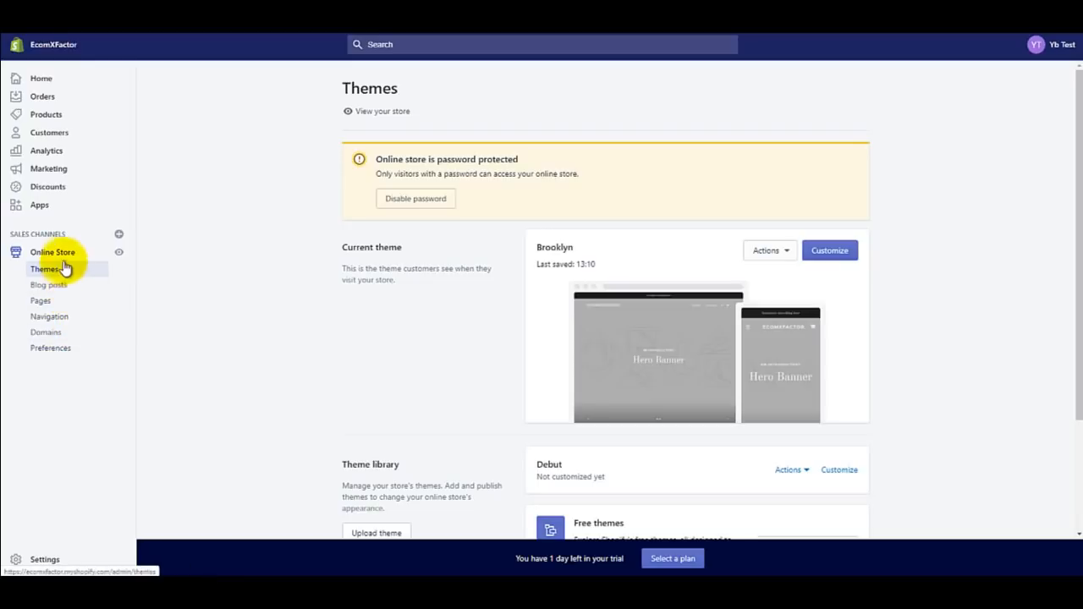
Step: Paste the pixel ID into the Facebook Pixel ID field of Online Store Preferences and save
{"action": "left_click", "coordinate": [68, 350]}
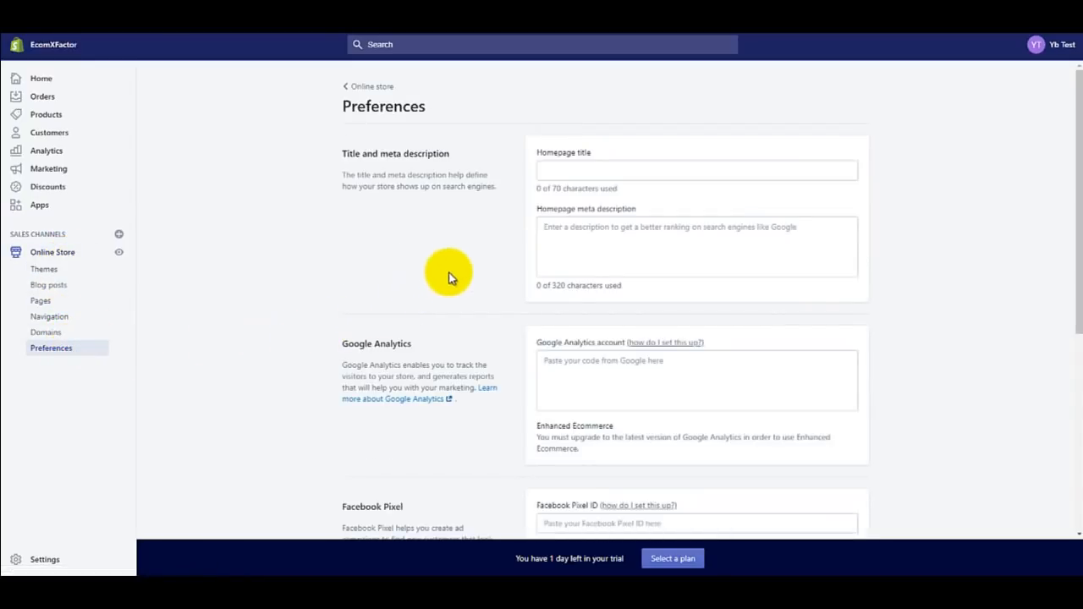
{"action": "scroll", "coordinate": [495, 284], "scroll_direction": "down", "scroll_amount": 1}
{"action": "scroll", "coordinate": [495, 284], "scroll_direction": "down", "scroll_amount": 1}
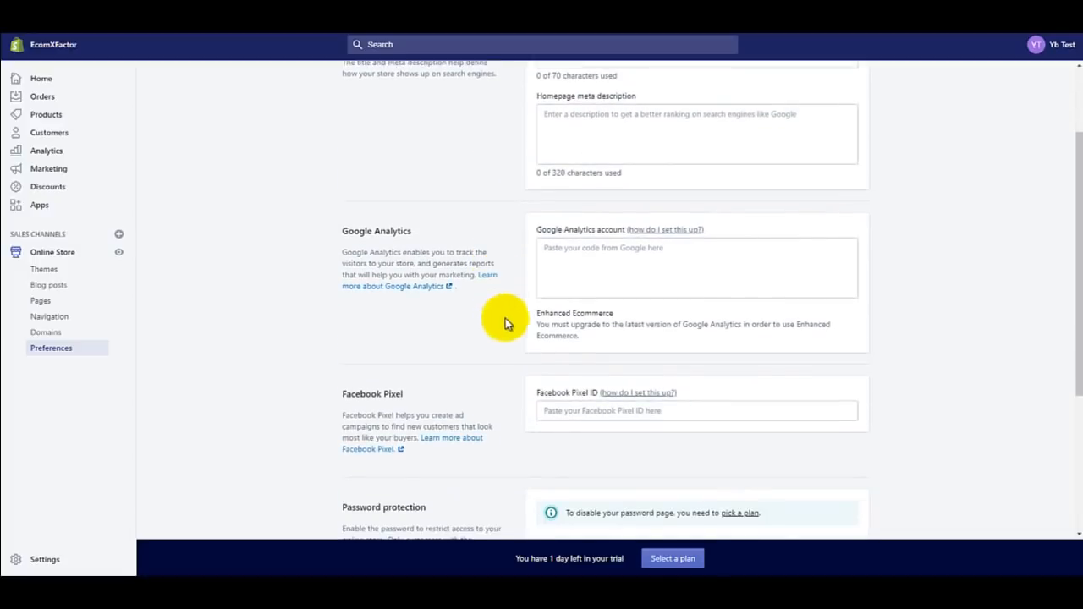
{"action": "left_click", "coordinate": [558, 409]}
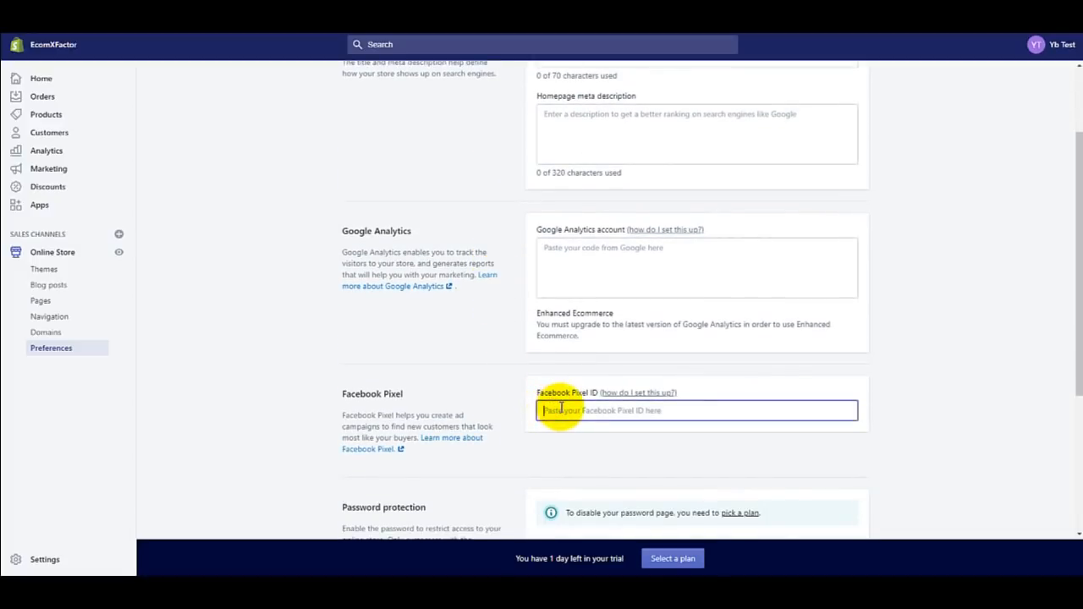
{"action": "key", "text": "ctrl+v"}
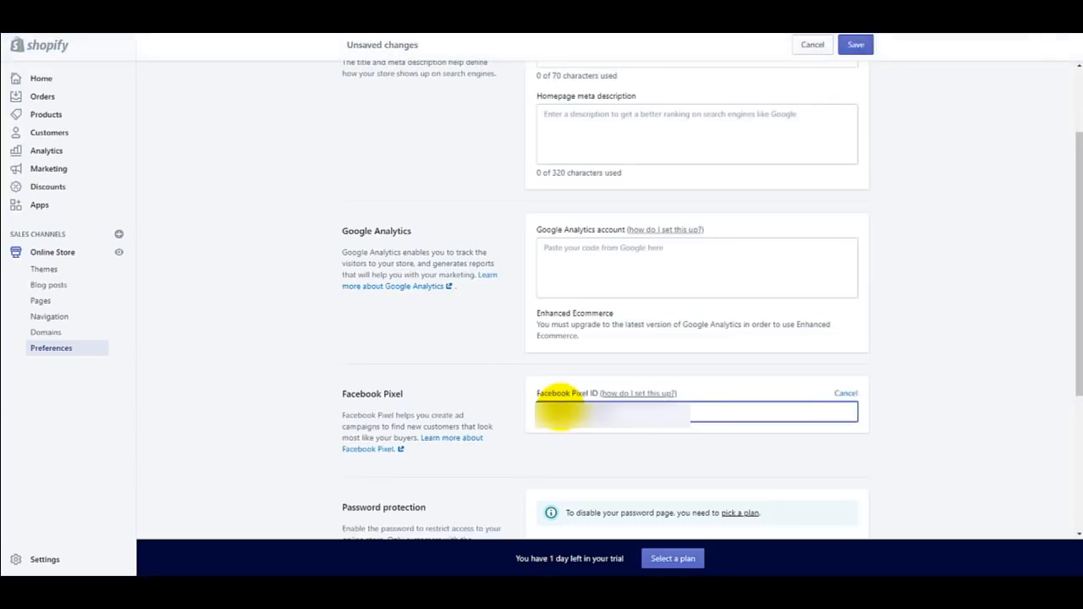
{"action": "left_click", "coordinate": [860, 45]}
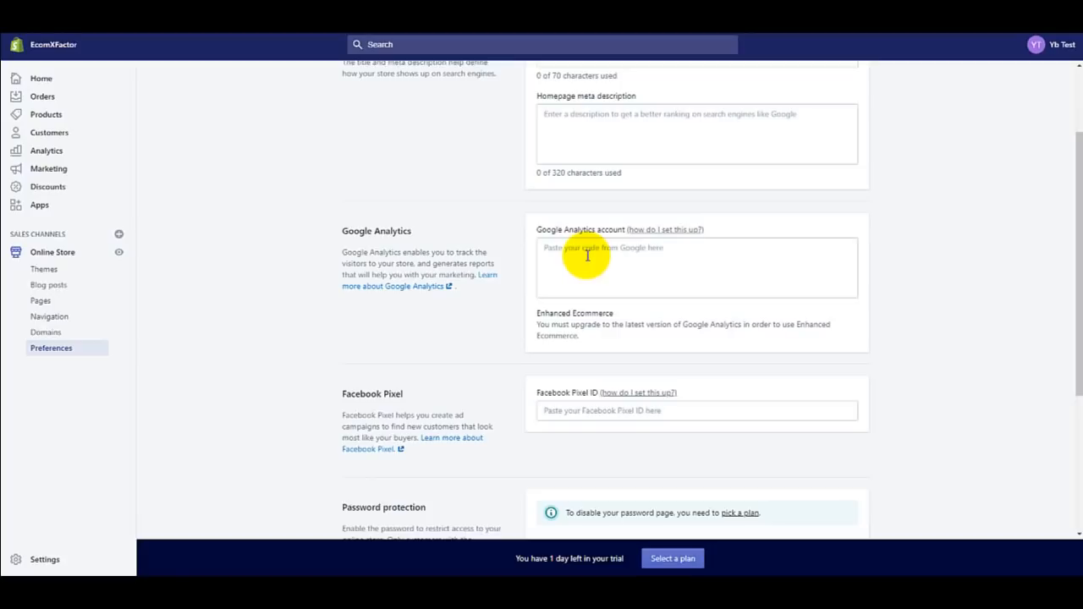
{"action": "left_click", "coordinate": [635, 231]}
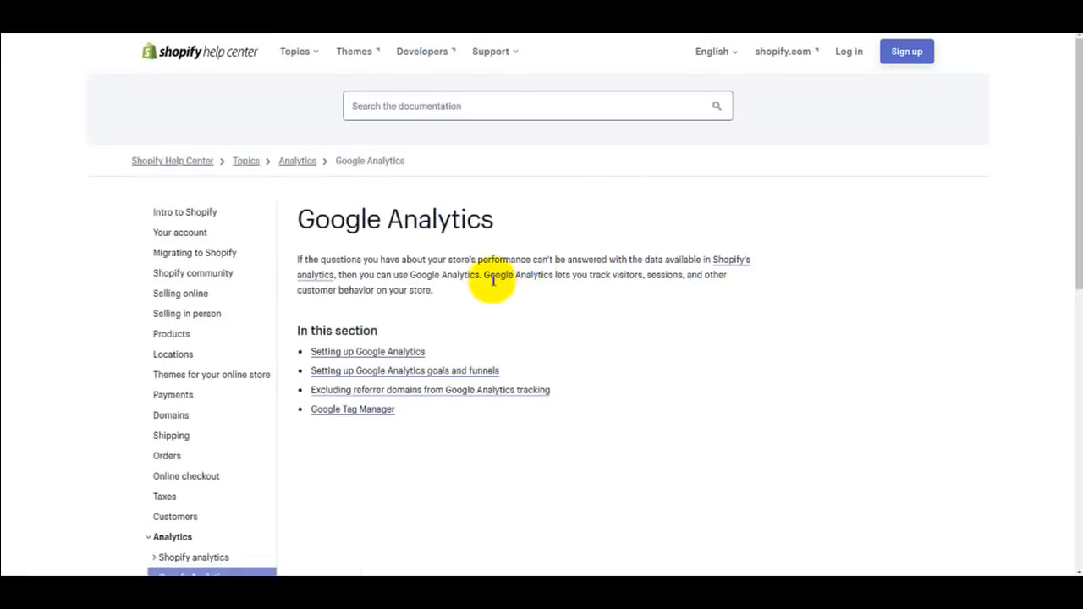
{"action": "scroll", "coordinate": [536, 288], "scroll_direction": "down", "scroll_amount": 1}
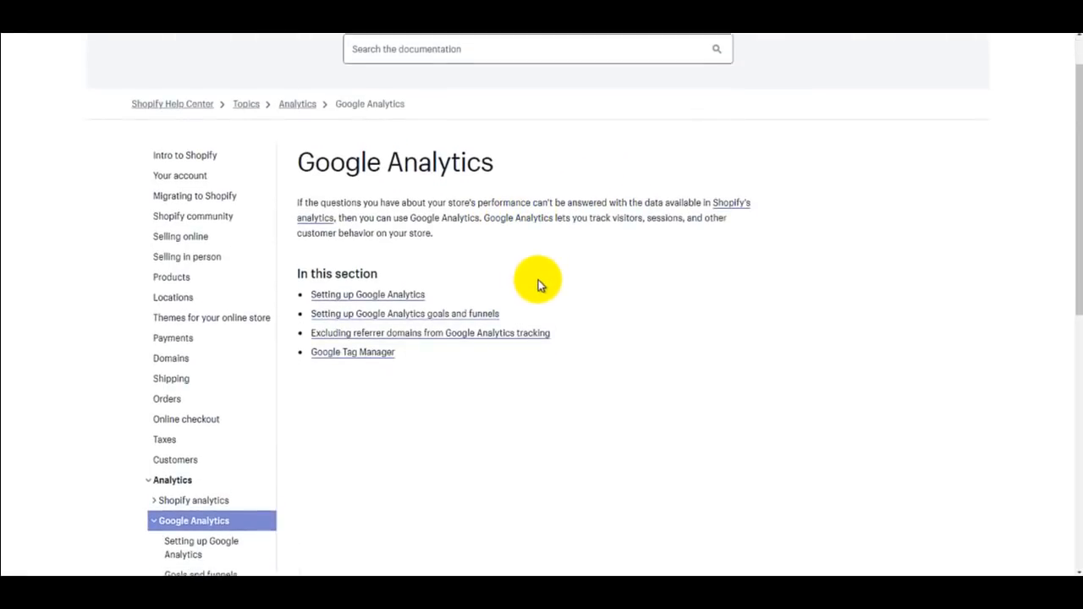
{"action": "scroll", "coordinate": [539, 285], "scroll_direction": "down", "scroll_amount": 1}
{"action": "scroll", "coordinate": [538, 286], "scroll_direction": "down", "scroll_amount": 2}
{"action": "scroll", "coordinate": [533, 285], "scroll_direction": "up", "scroll_amount": 3}
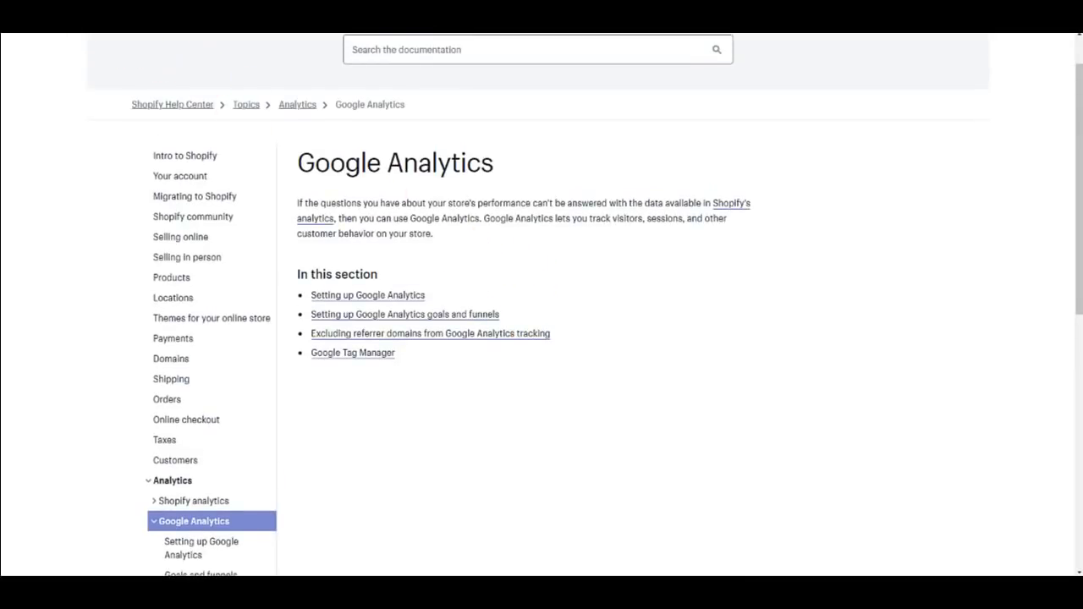
{"action": "left_click", "coordinate": [83, 11]}
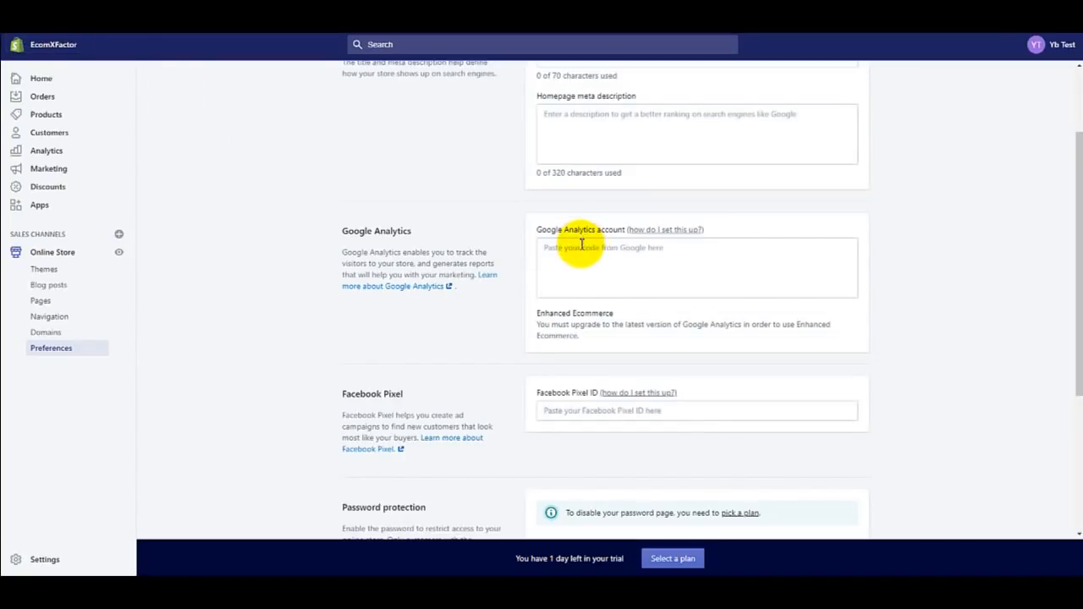
Step: Scroll the Preferences page back up to the top
{"action": "scroll", "coordinate": [891, 180], "scroll_direction": "up", "scroll_amount": 2}
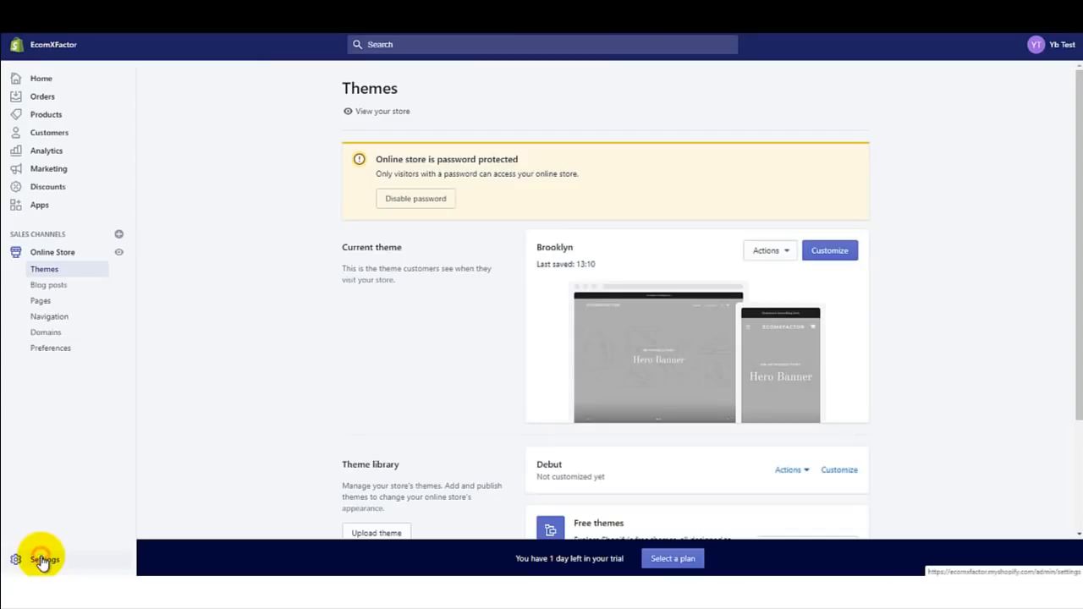
Step: Compare plans from Plan and permissions: Basic Shopify $29, Shopify $79, Advanced Shopify $299
{"action": "left_click", "coordinate": [40, 559]}
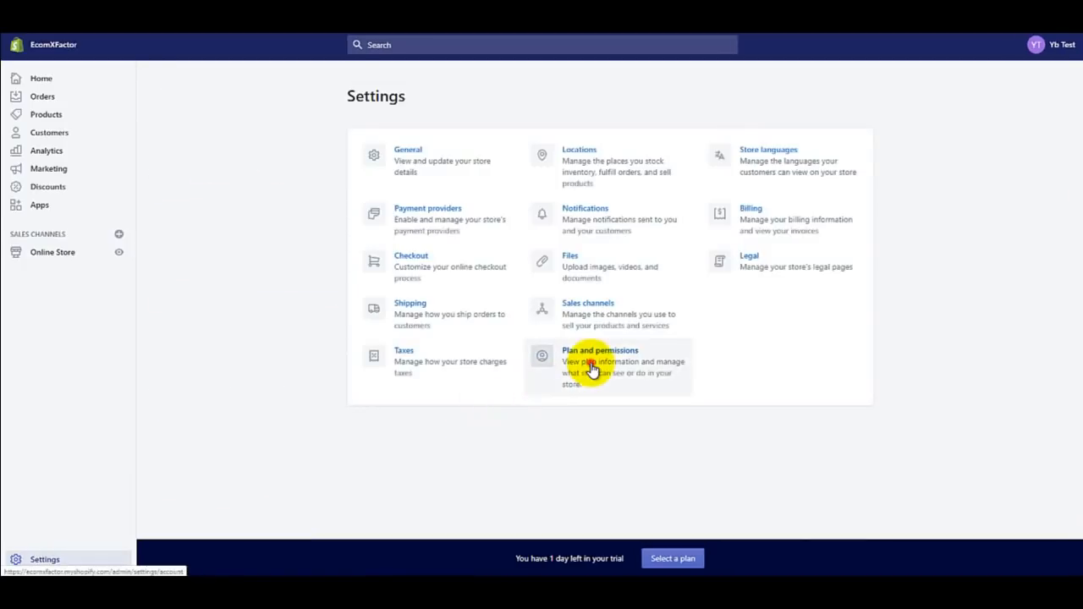
{"action": "left_click", "coordinate": [592, 368]}
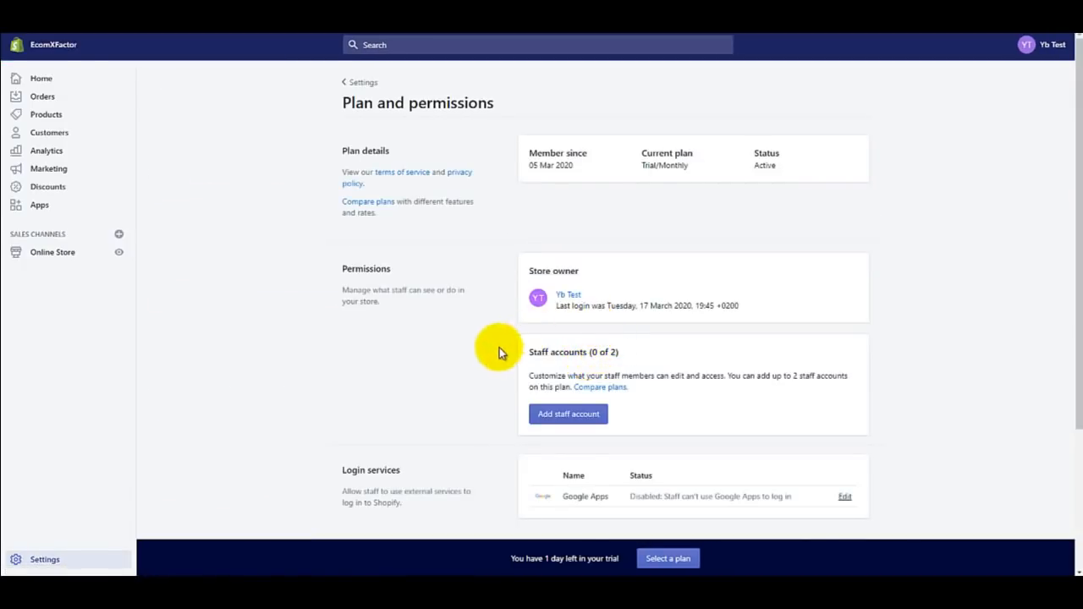
{"action": "scroll", "coordinate": [495, 353], "scroll_direction": "down", "scroll_amount": 3}
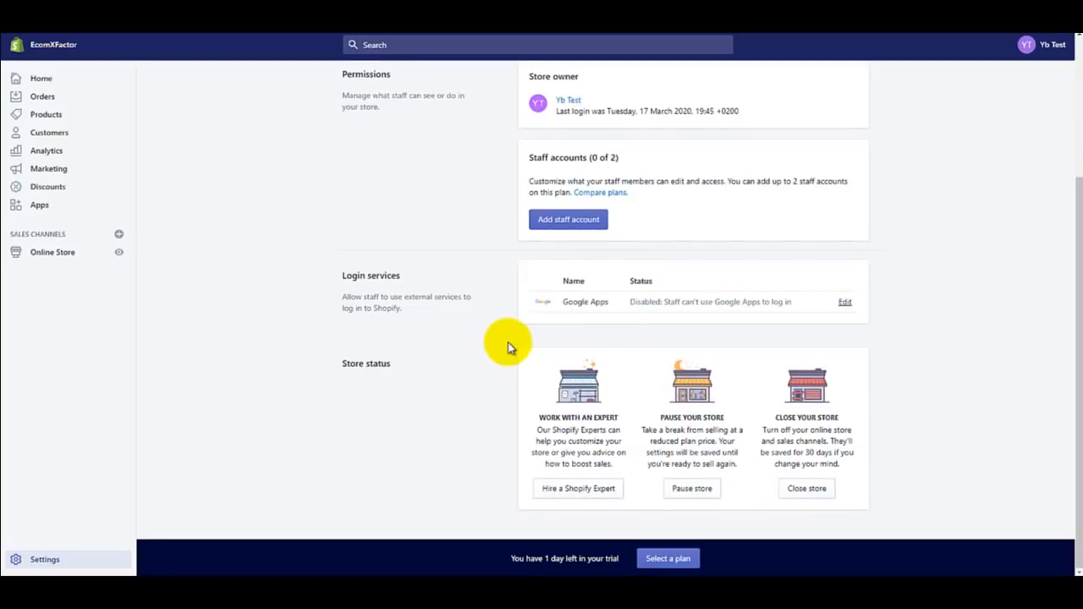
{"action": "scroll", "coordinate": [507, 347], "scroll_direction": "up", "scroll_amount": 2}
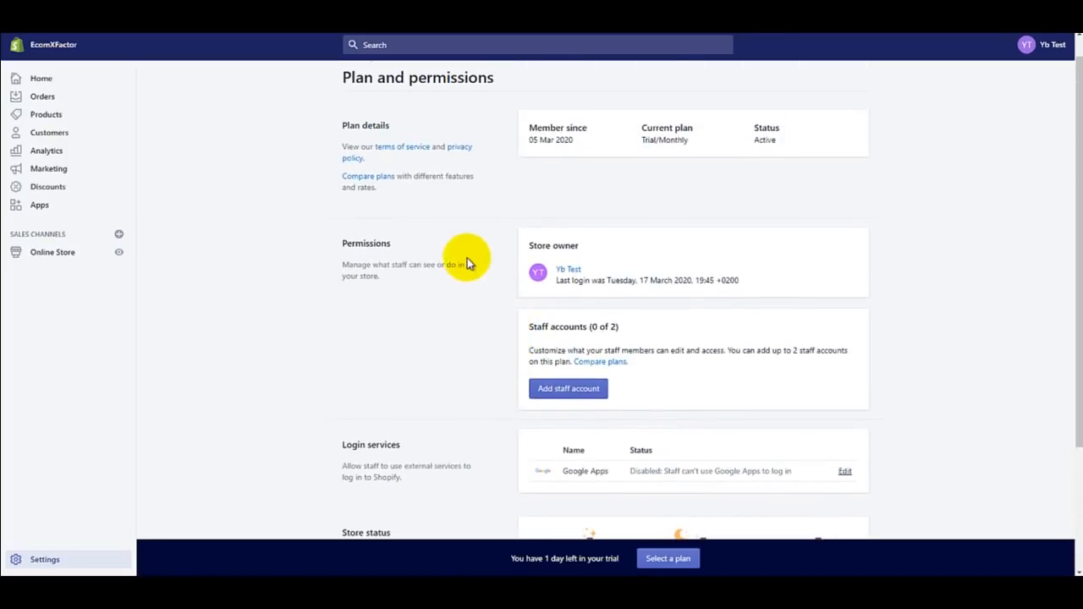
{"action": "left_click", "coordinate": [364, 176]}
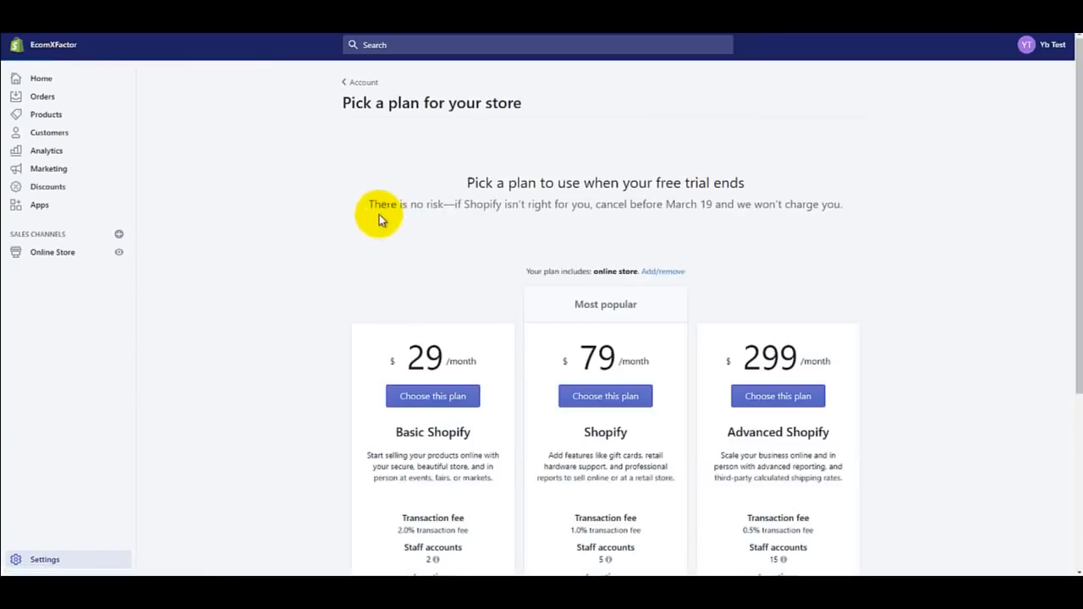
{"action": "scroll", "coordinate": [373, 253], "scroll_direction": "down", "scroll_amount": 1}
{"action": "scroll", "coordinate": [533, 266], "scroll_direction": "down", "scroll_amount": 1}
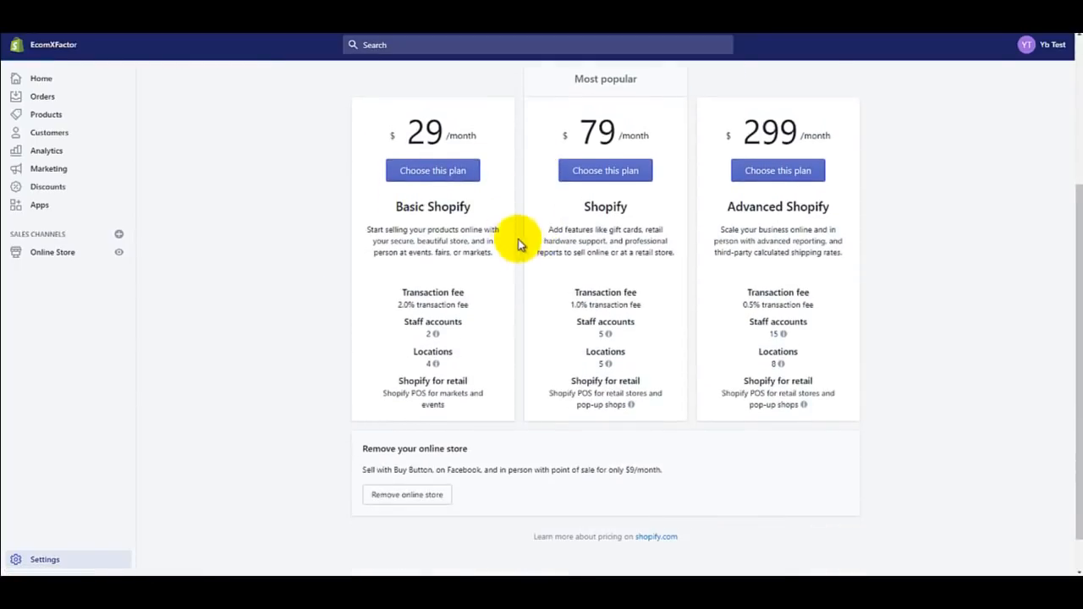
{"action": "scroll", "coordinate": [519, 244], "scroll_direction": "up", "scroll_amount": 1}
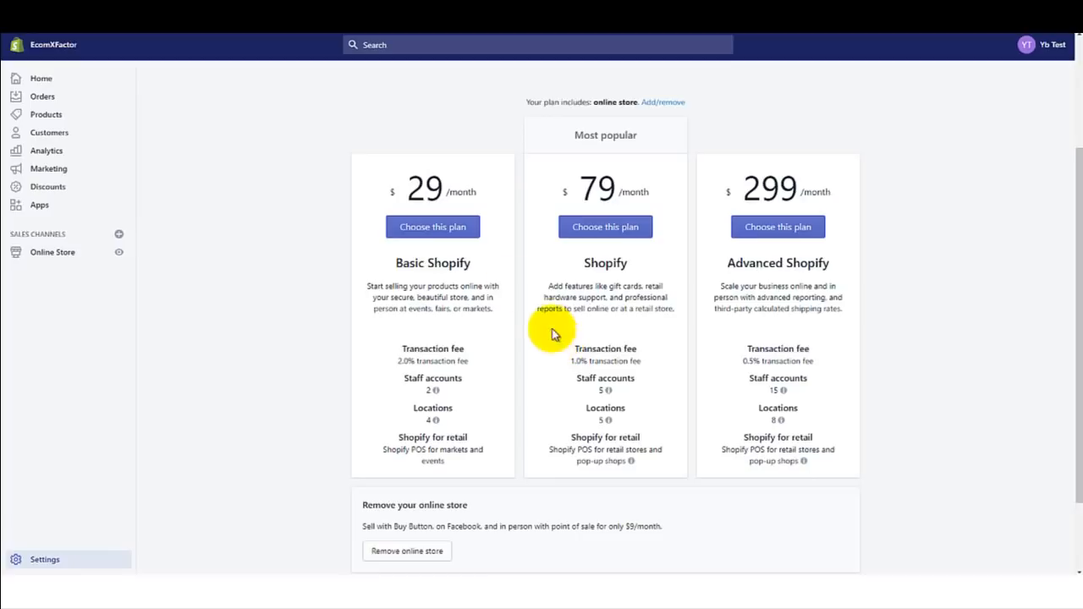
Step: Choose the Basic Shopify plan with credit card payment and bring up the add-card form
{"action": "left_click", "coordinate": [446, 235]}
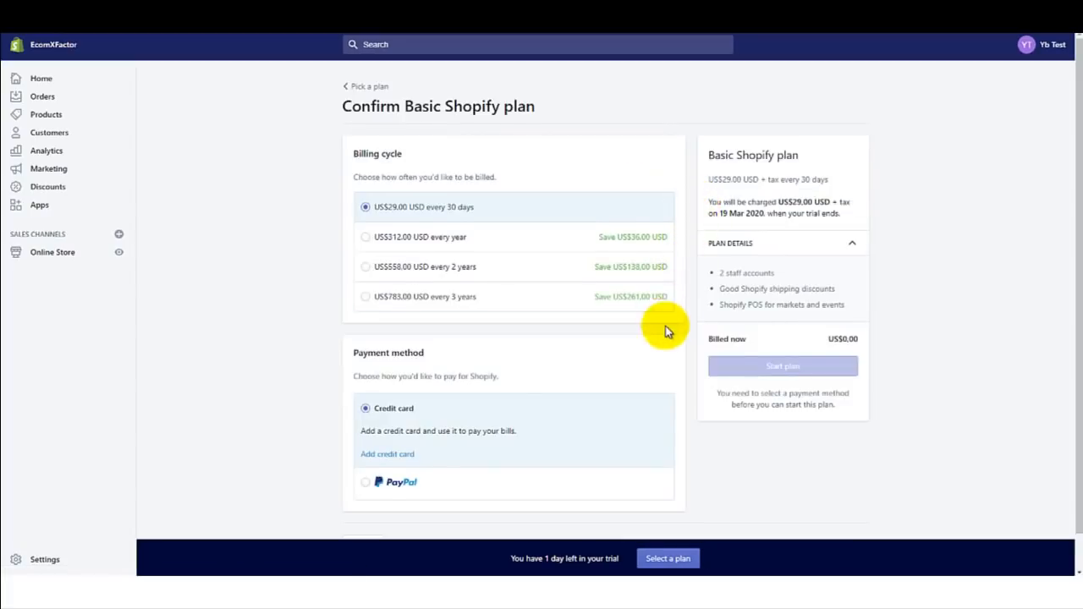
{"action": "scroll", "coordinate": [643, 334], "scroll_direction": "down", "scroll_amount": 1}
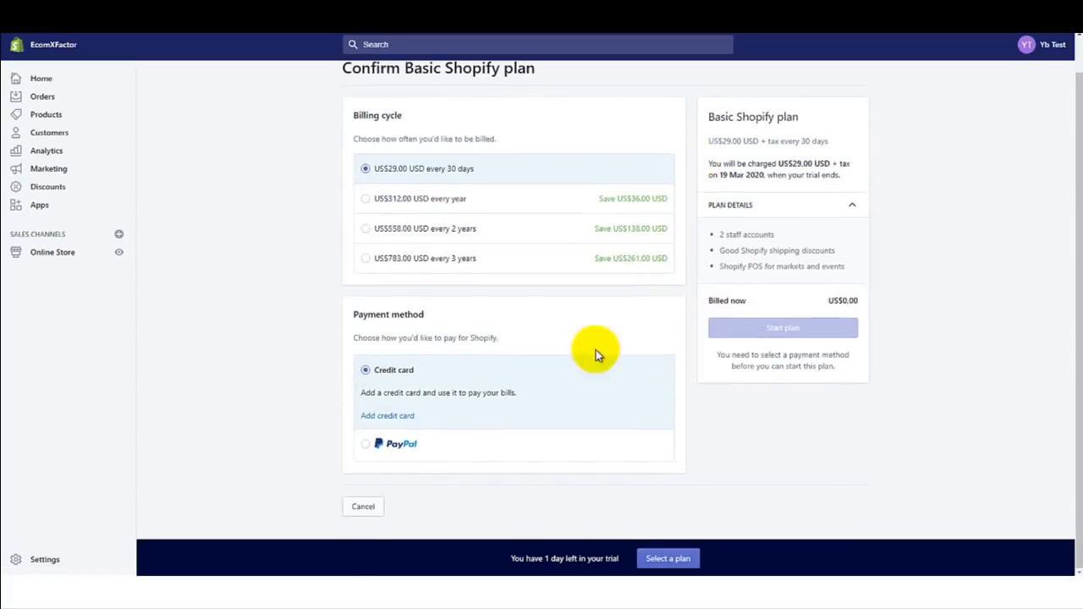
{"action": "left_click", "coordinate": [368, 445]}
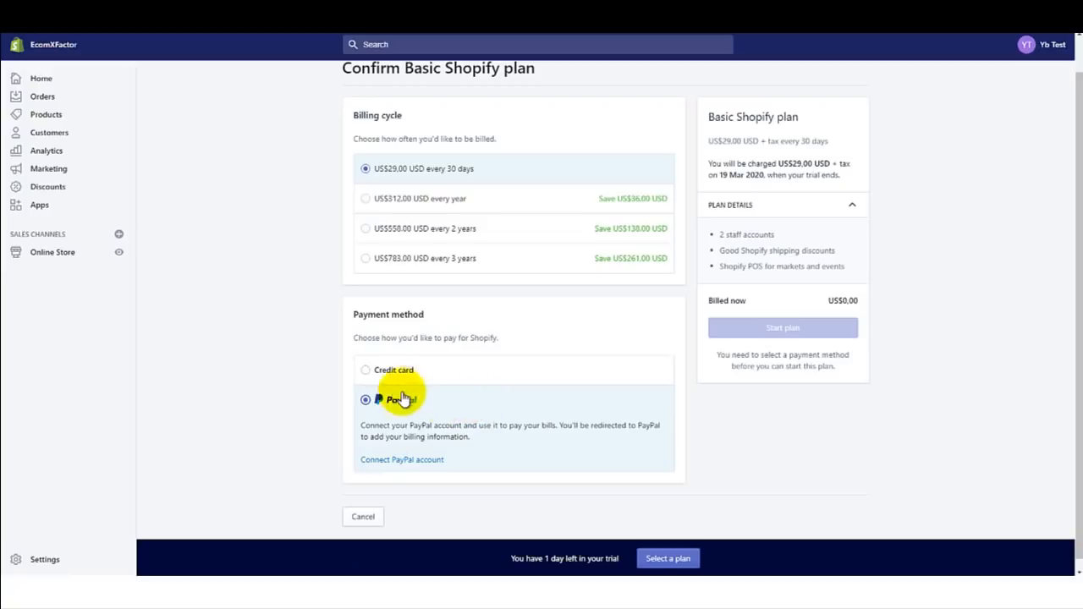
{"action": "left_click", "coordinate": [388, 372]}
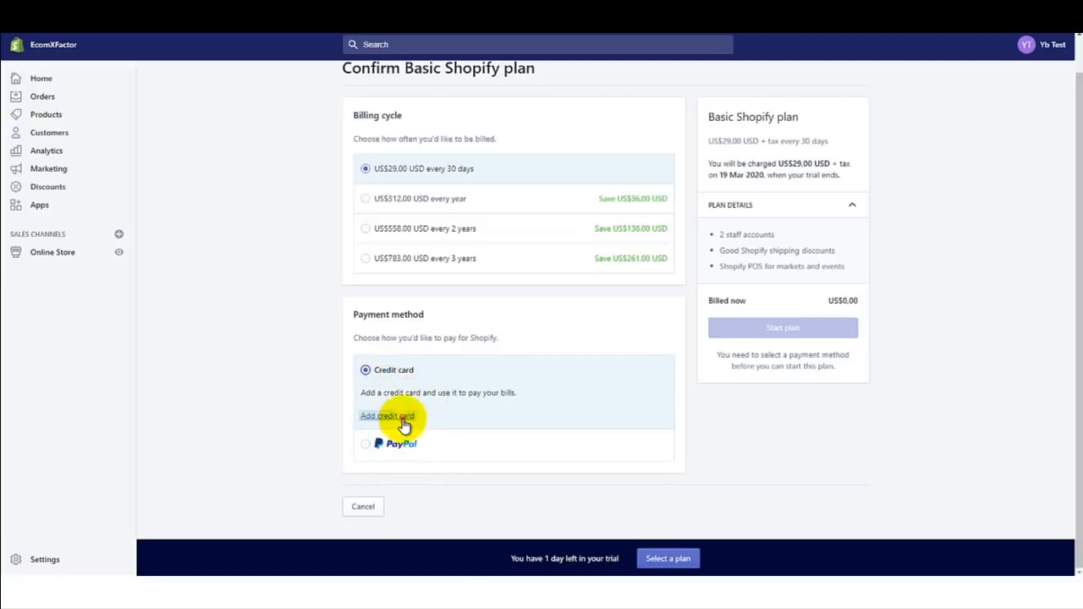
{"action": "left_click", "coordinate": [406, 416]}
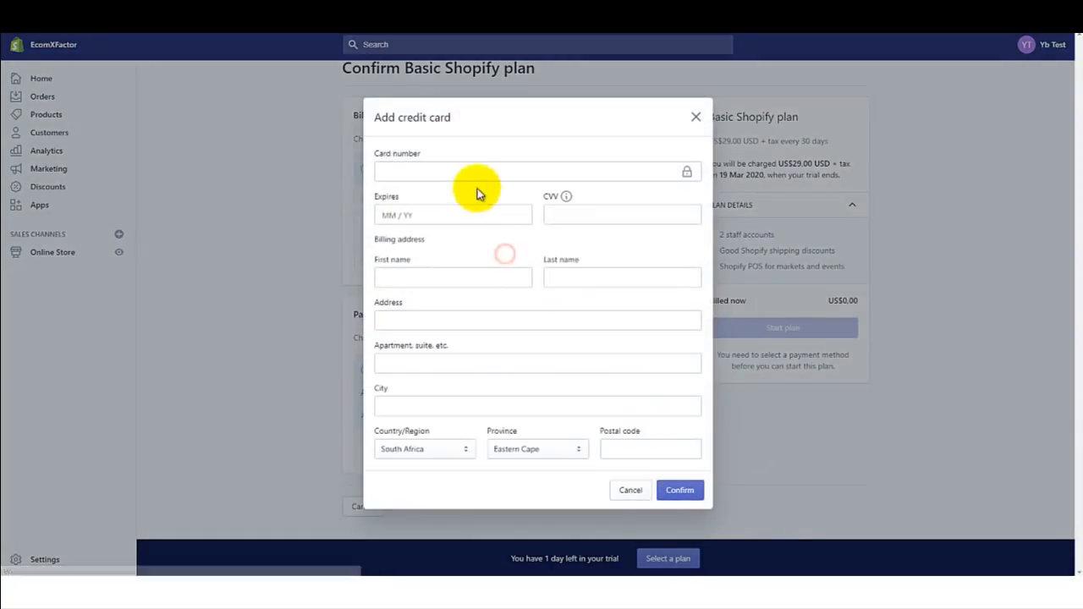
Step: Start entering the card number, then disable the store password from the Themes notice
{"action": "left_click", "coordinate": [474, 175]}
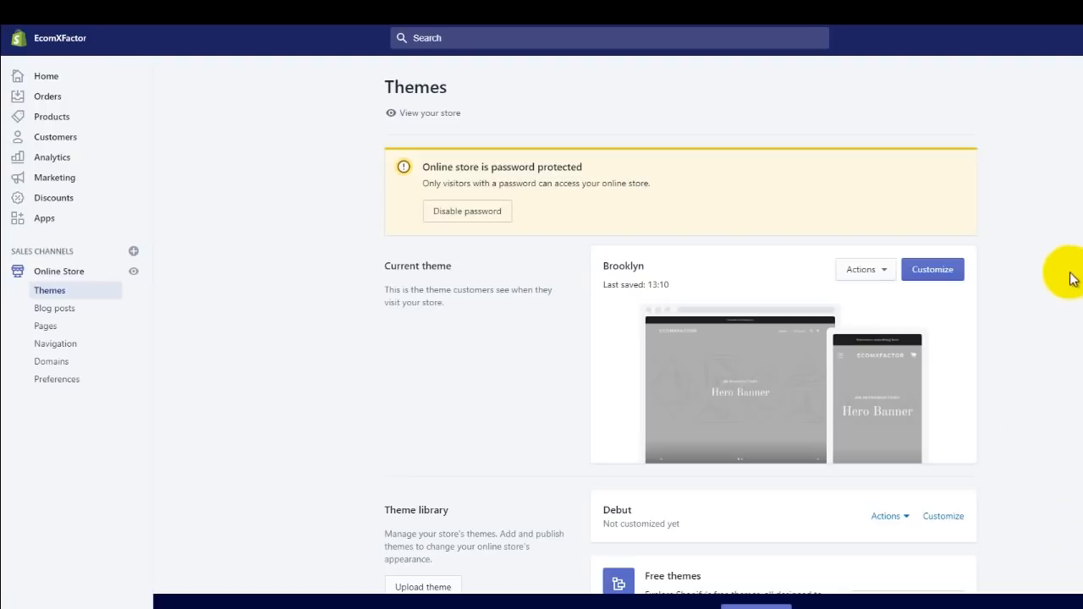
{"action": "left_click", "coordinate": [486, 219]}
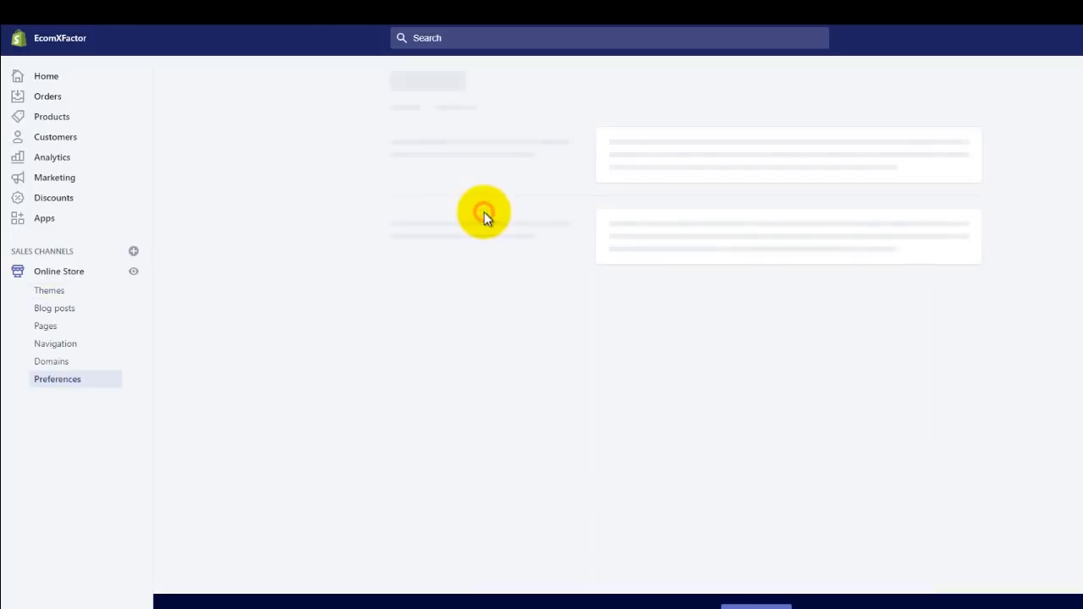